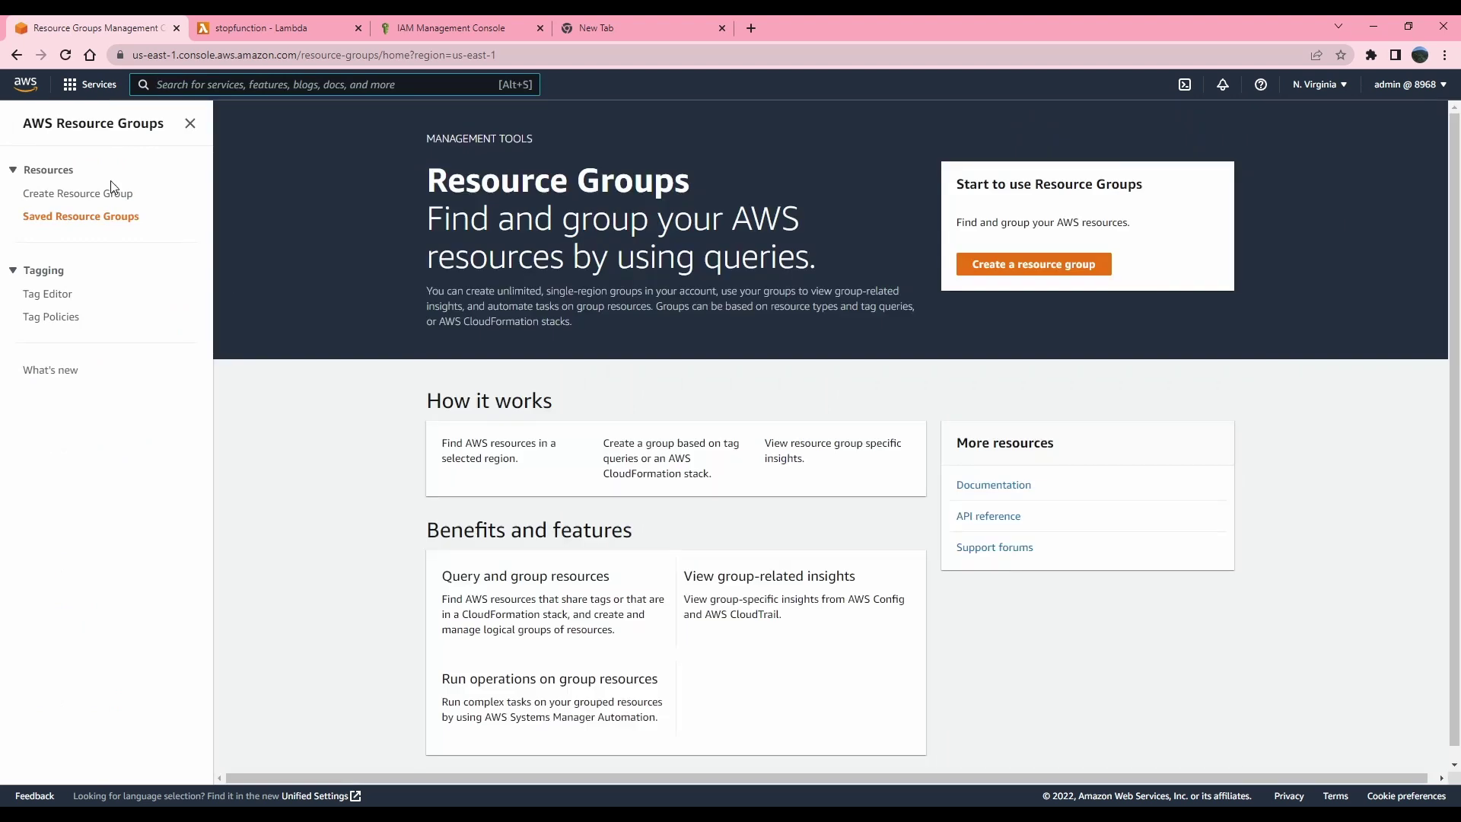
# Search the us-east-1 region for AWS::EC2::Instance resources in the Tag Editor.
pyautogui.click(47, 299)
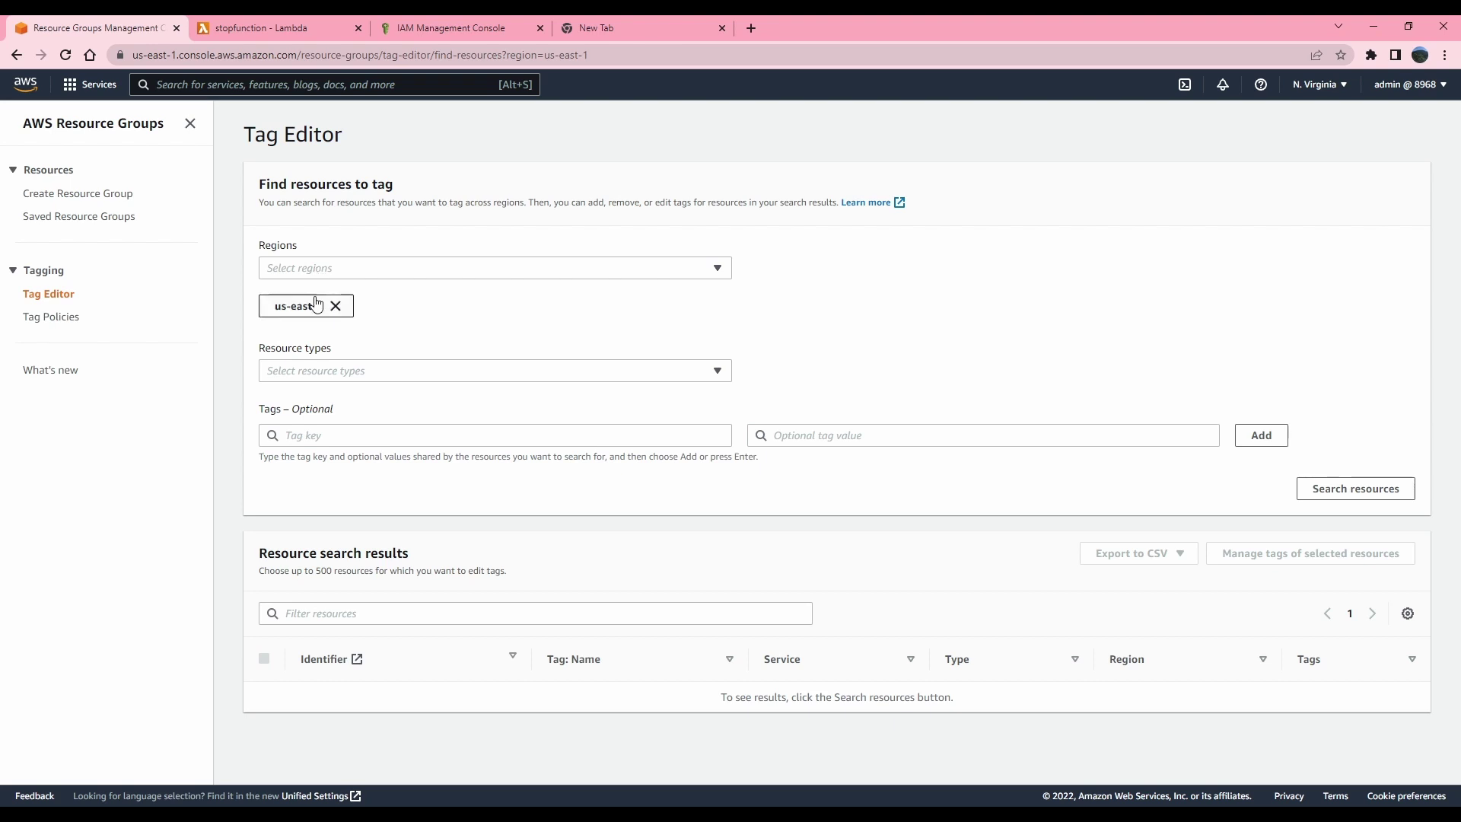
pyautogui.click(343, 378)
pyautogui.write('Ec2')
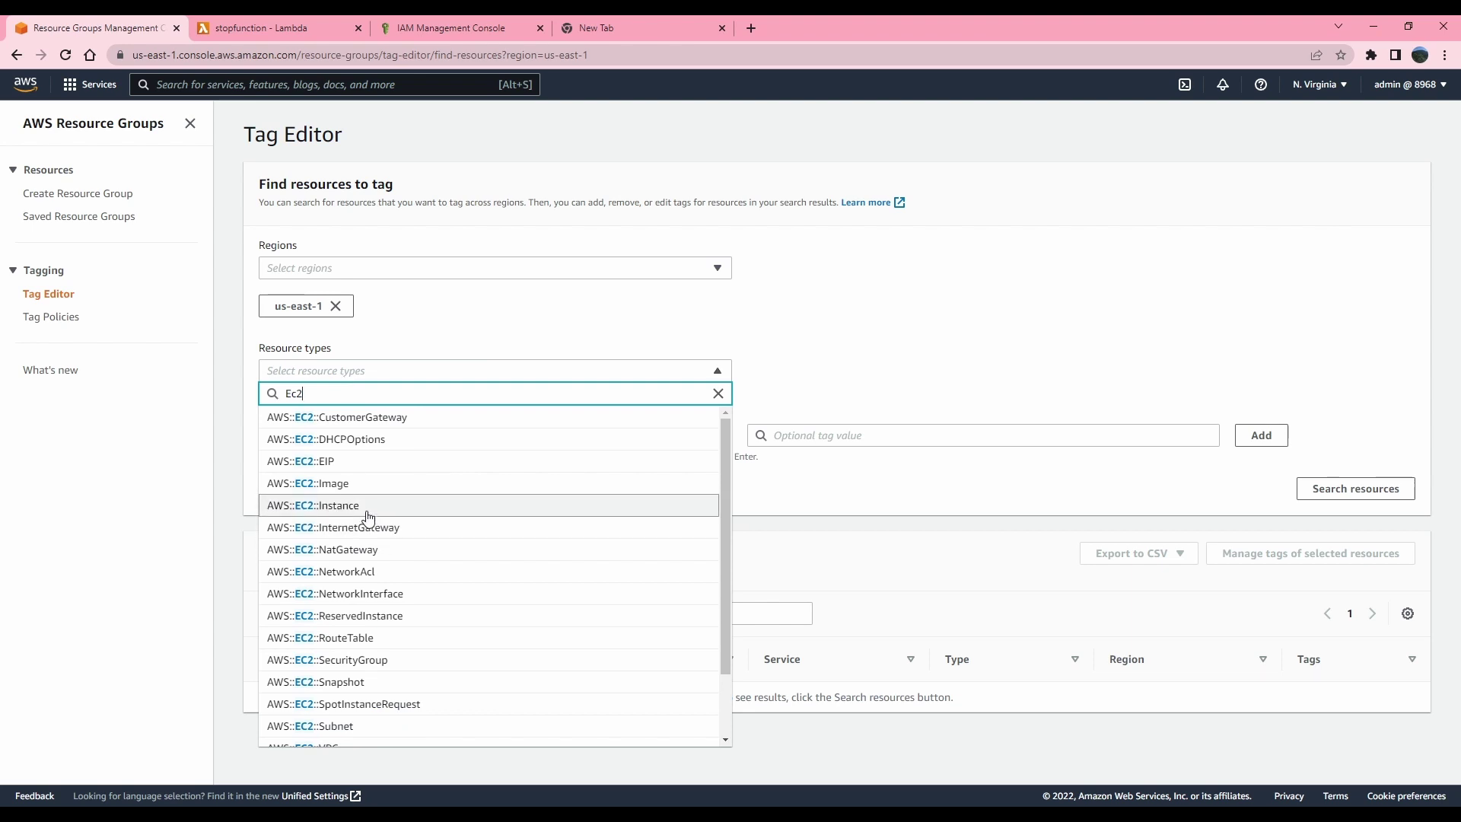
pyautogui.click(367, 512)
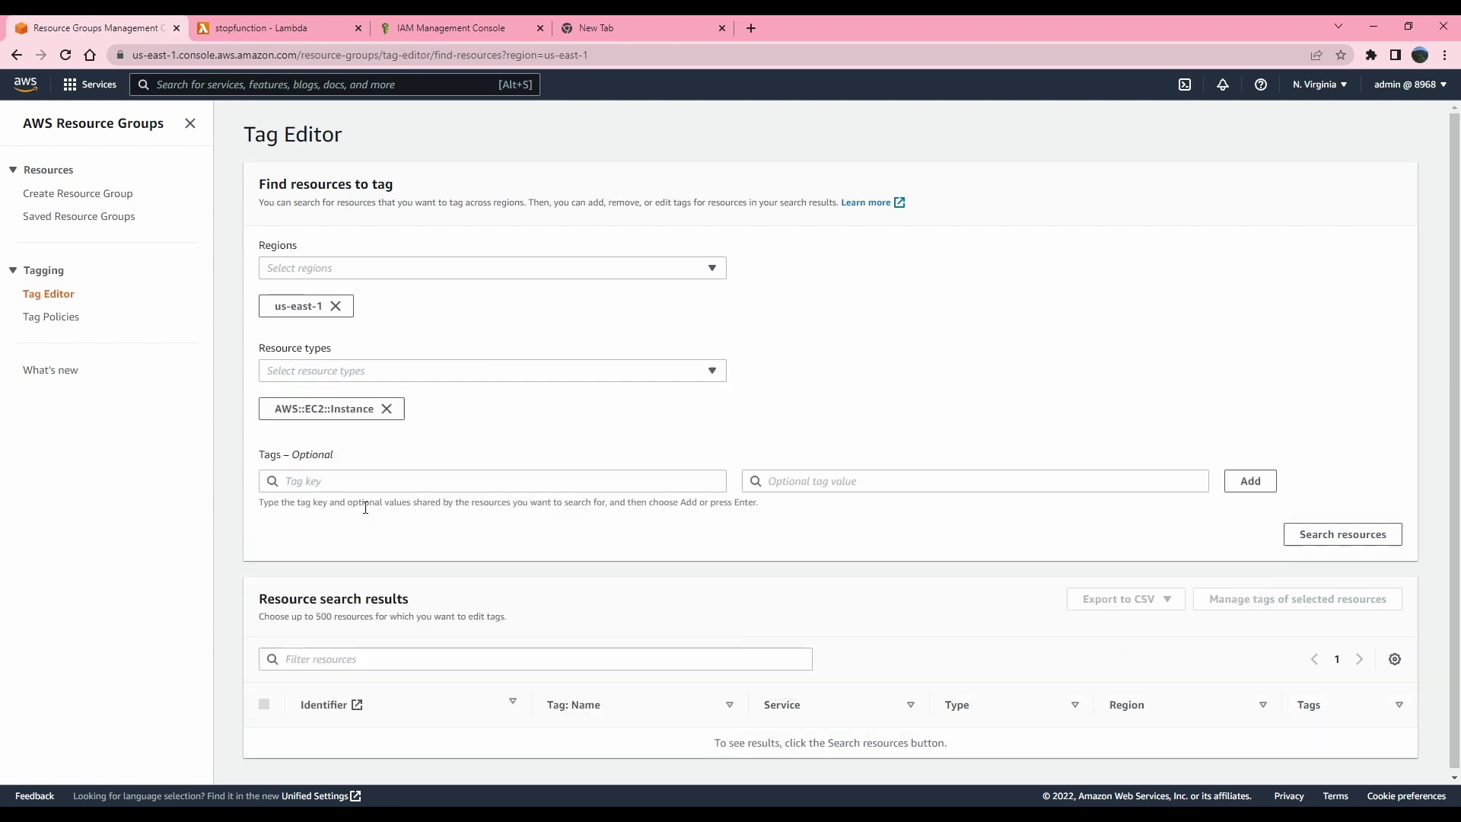
pyautogui.click(1352, 537)
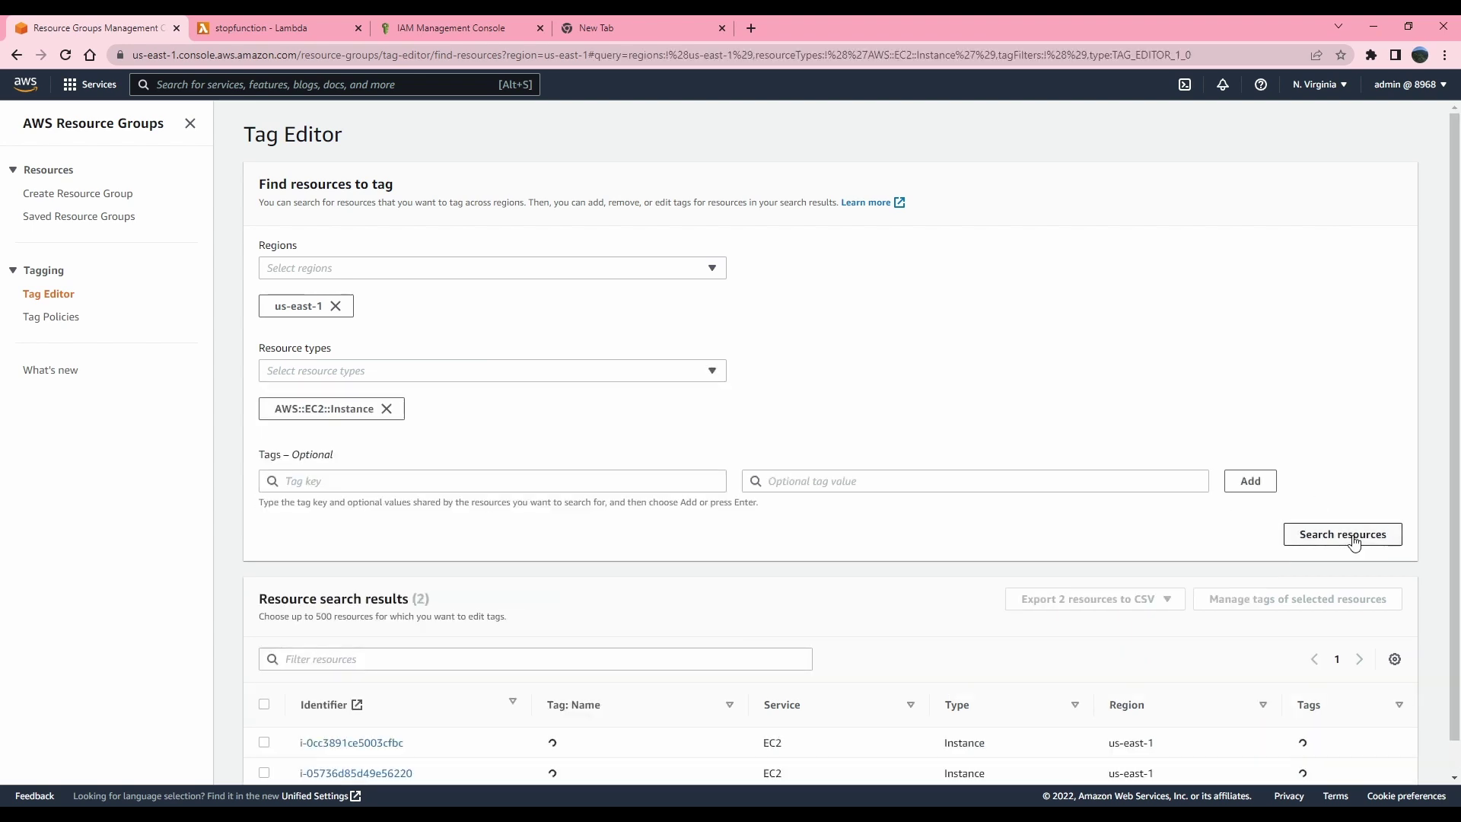
pyautogui.scroll(-1, 548, 584)
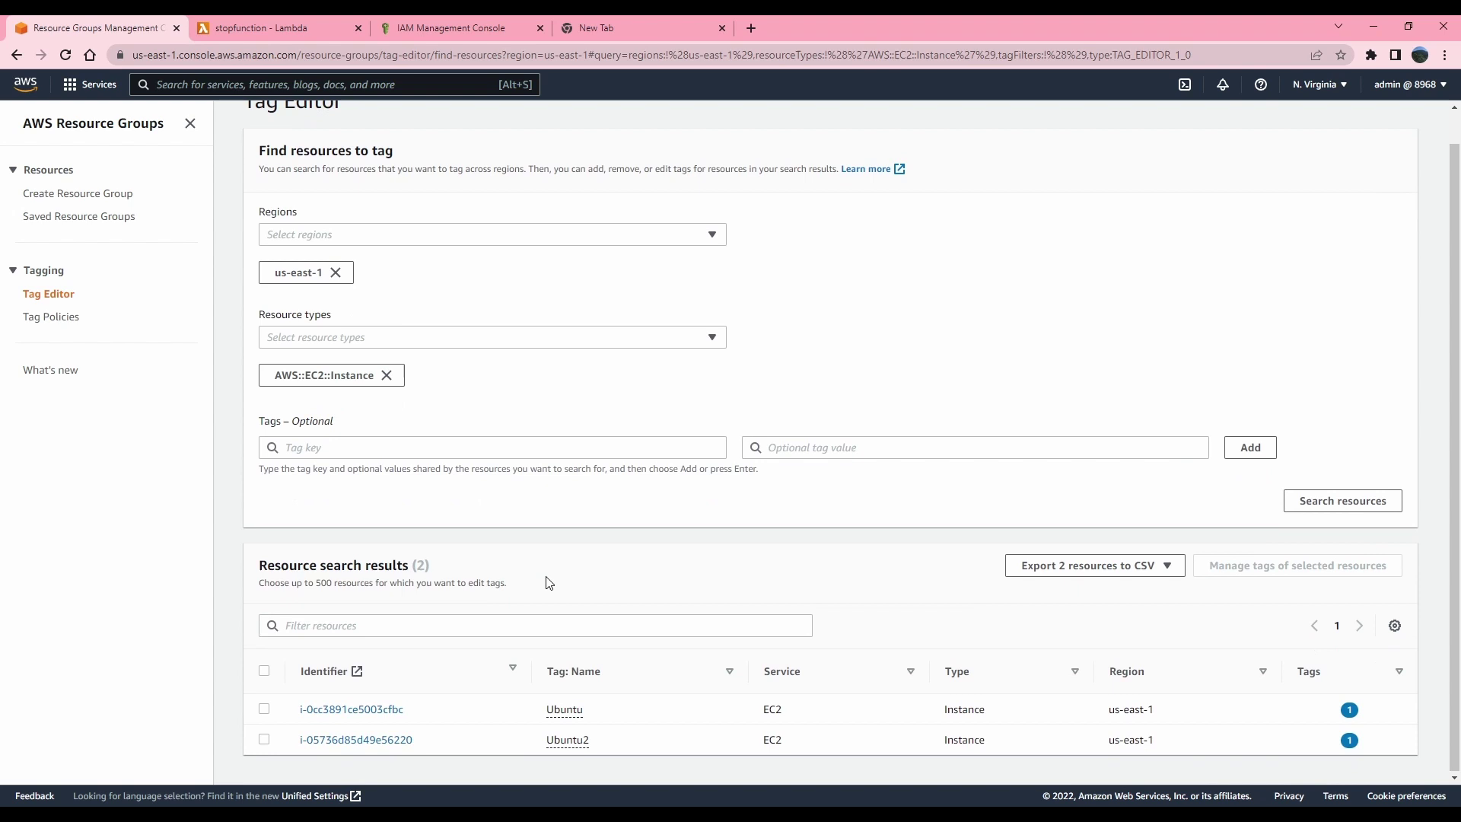
# Add a tag with key hours and value 9-6 to both found EC2 instances and apply the tag changes.
pyautogui.click(264, 671)
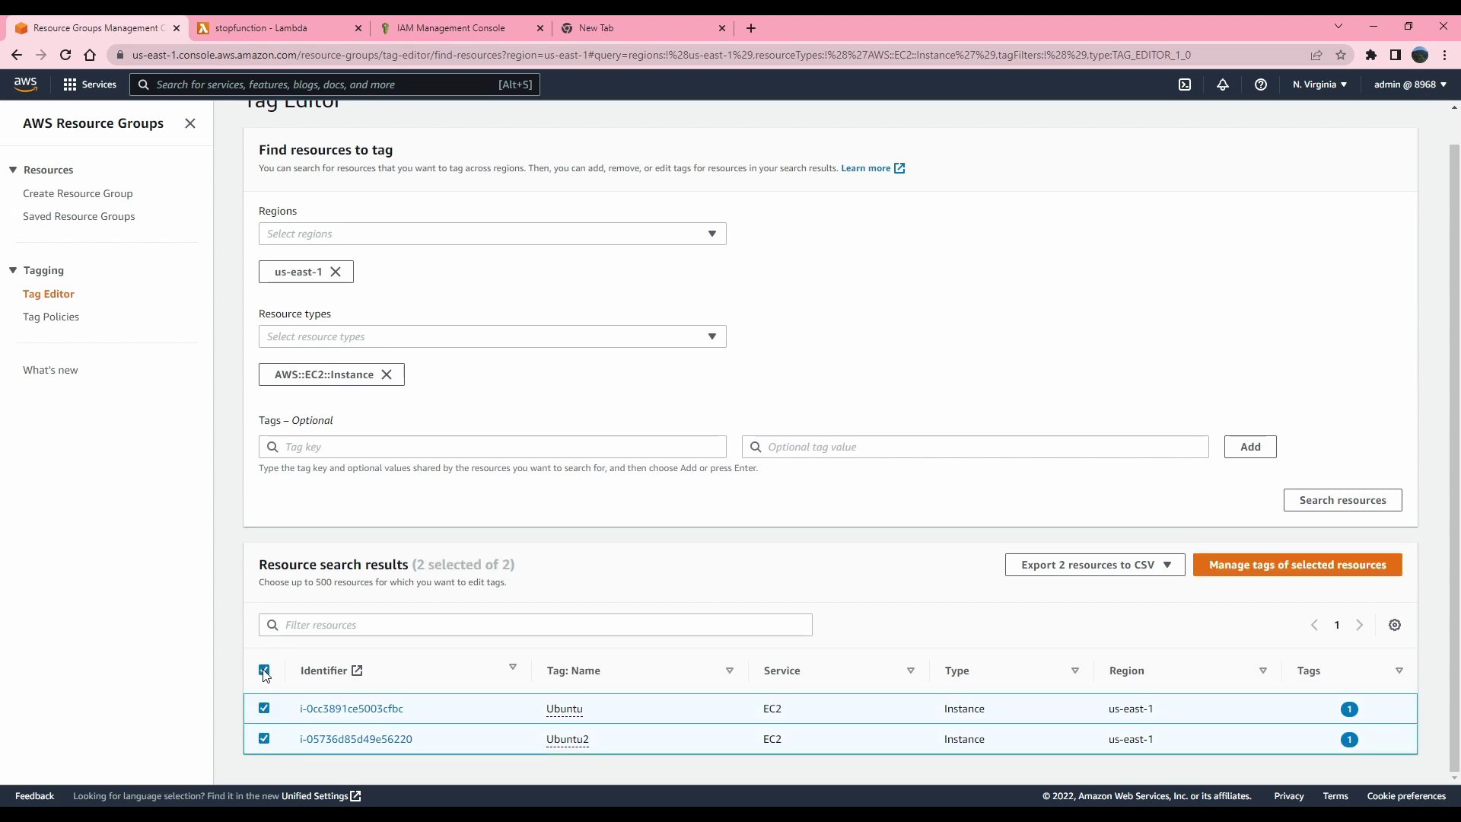
pyautogui.click(1323, 570)
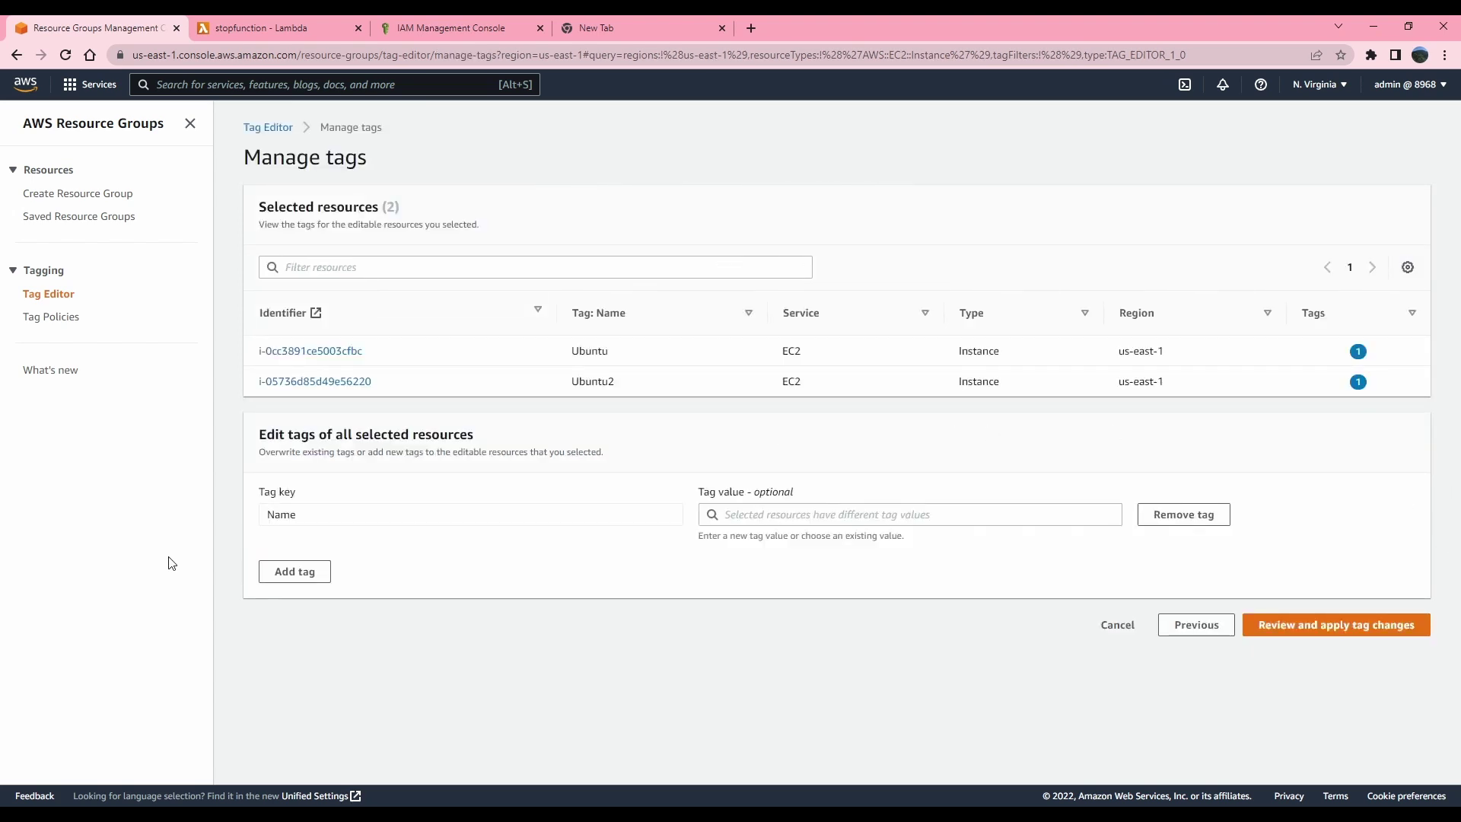
pyautogui.click(305, 572)
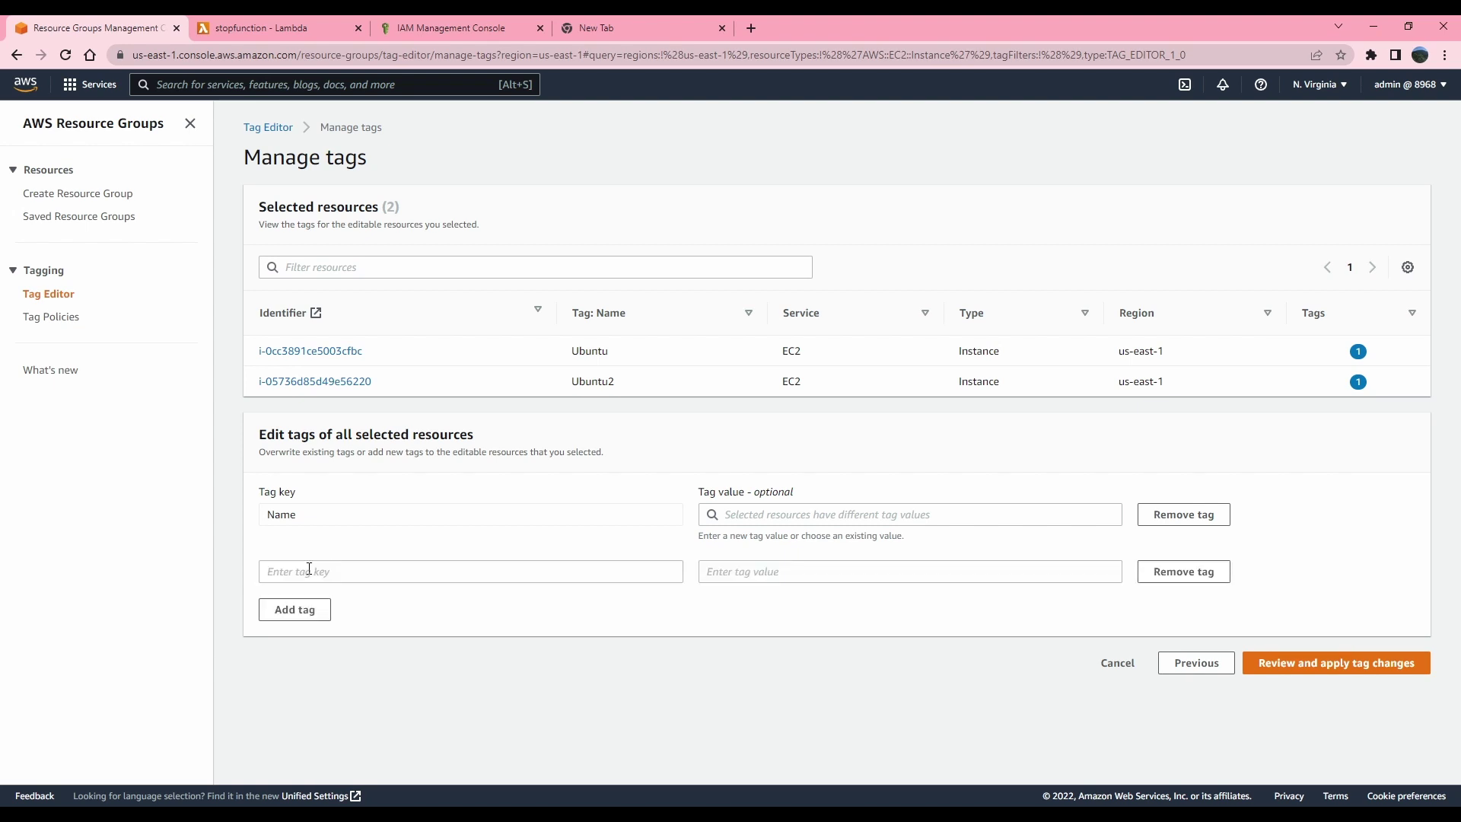
pyautogui.click(309, 569)
pyautogui.write('hours')
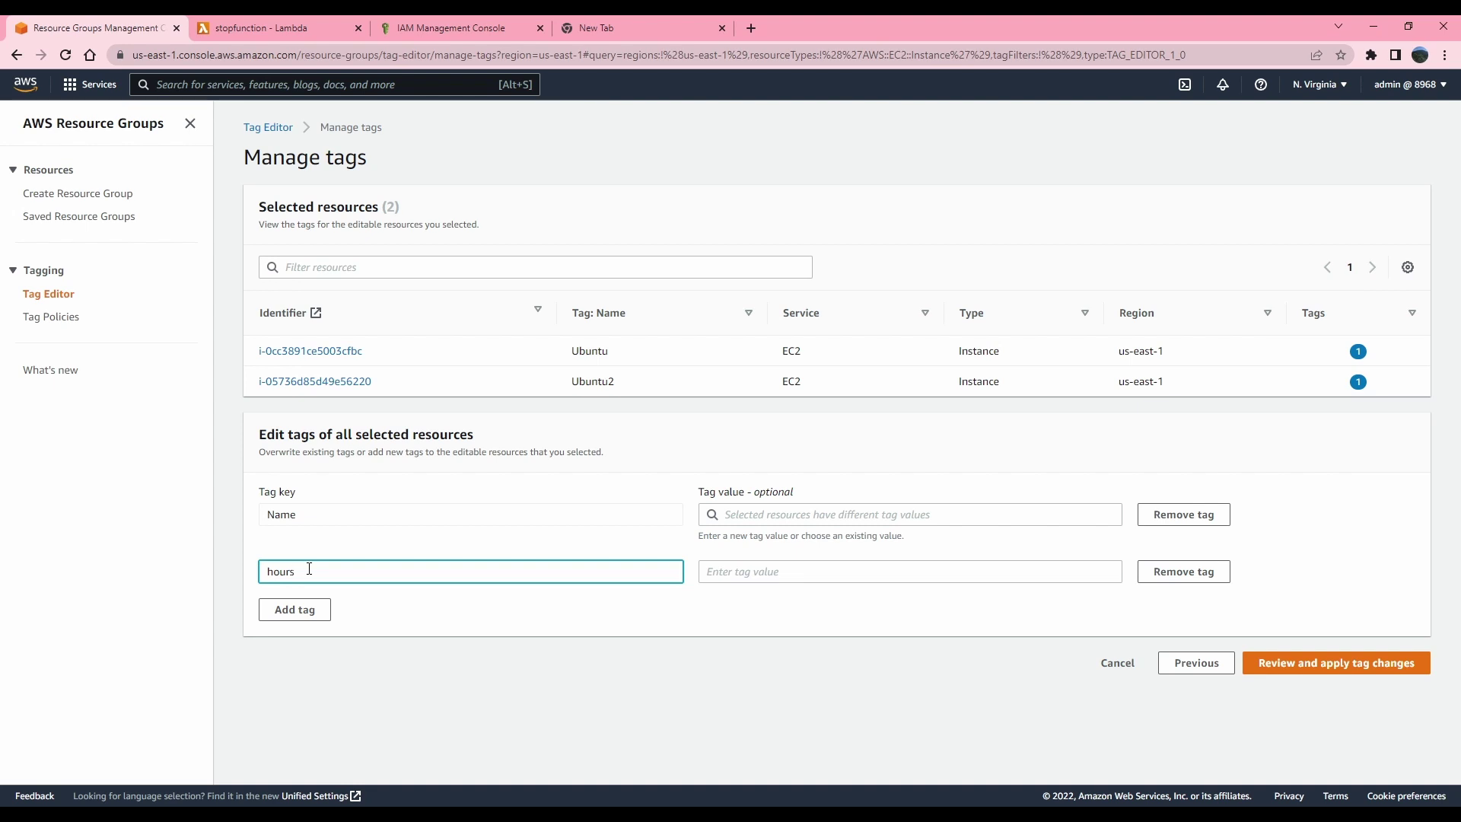
pyautogui.press('Tab')
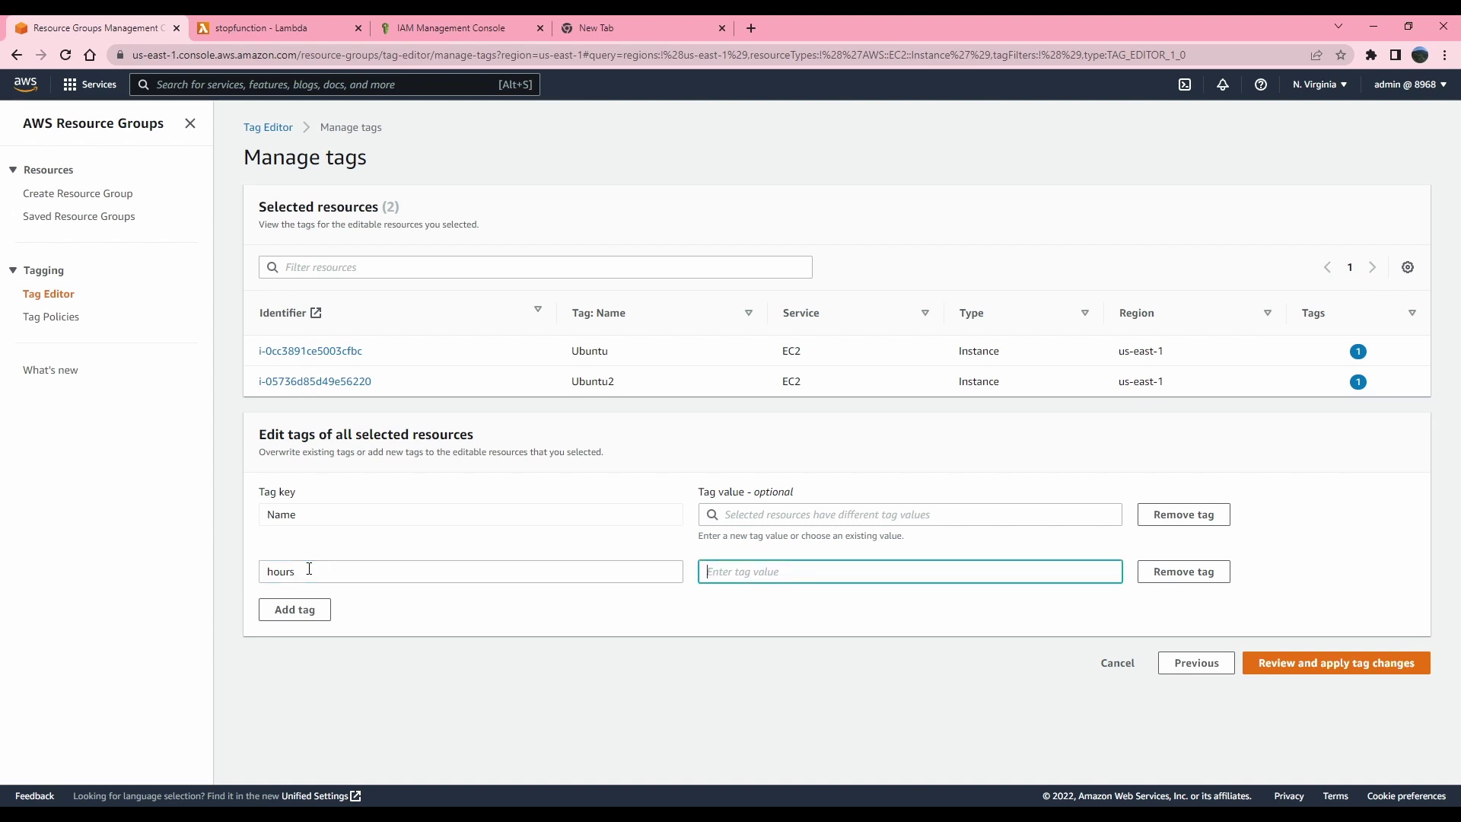
pyautogui.write('9-6')
pyautogui.moveTo(700, 572); pyautogui.dragTo(736, 573)
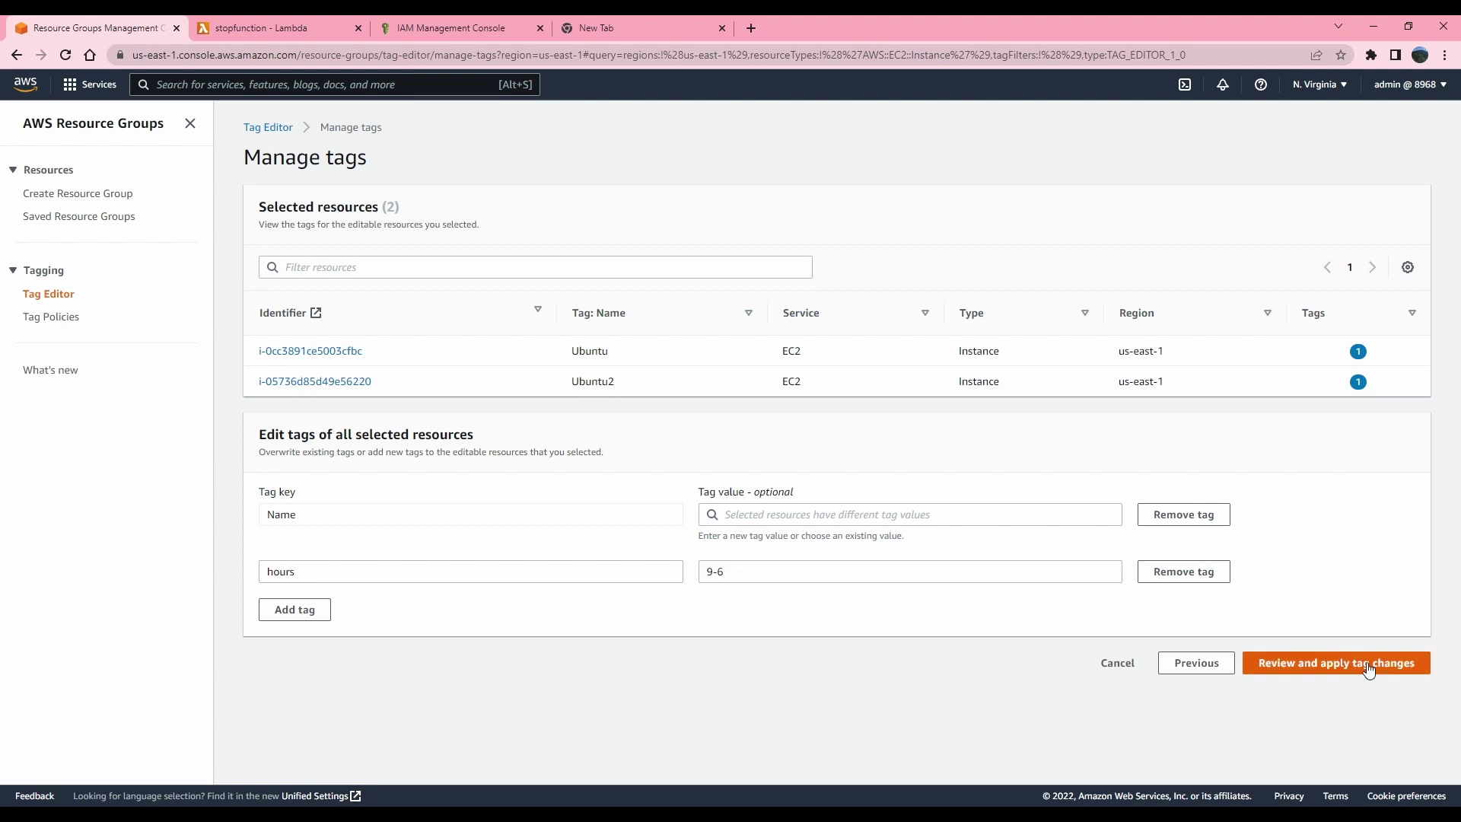
pyautogui.click(1370, 665)
pyautogui.click(945, 538)
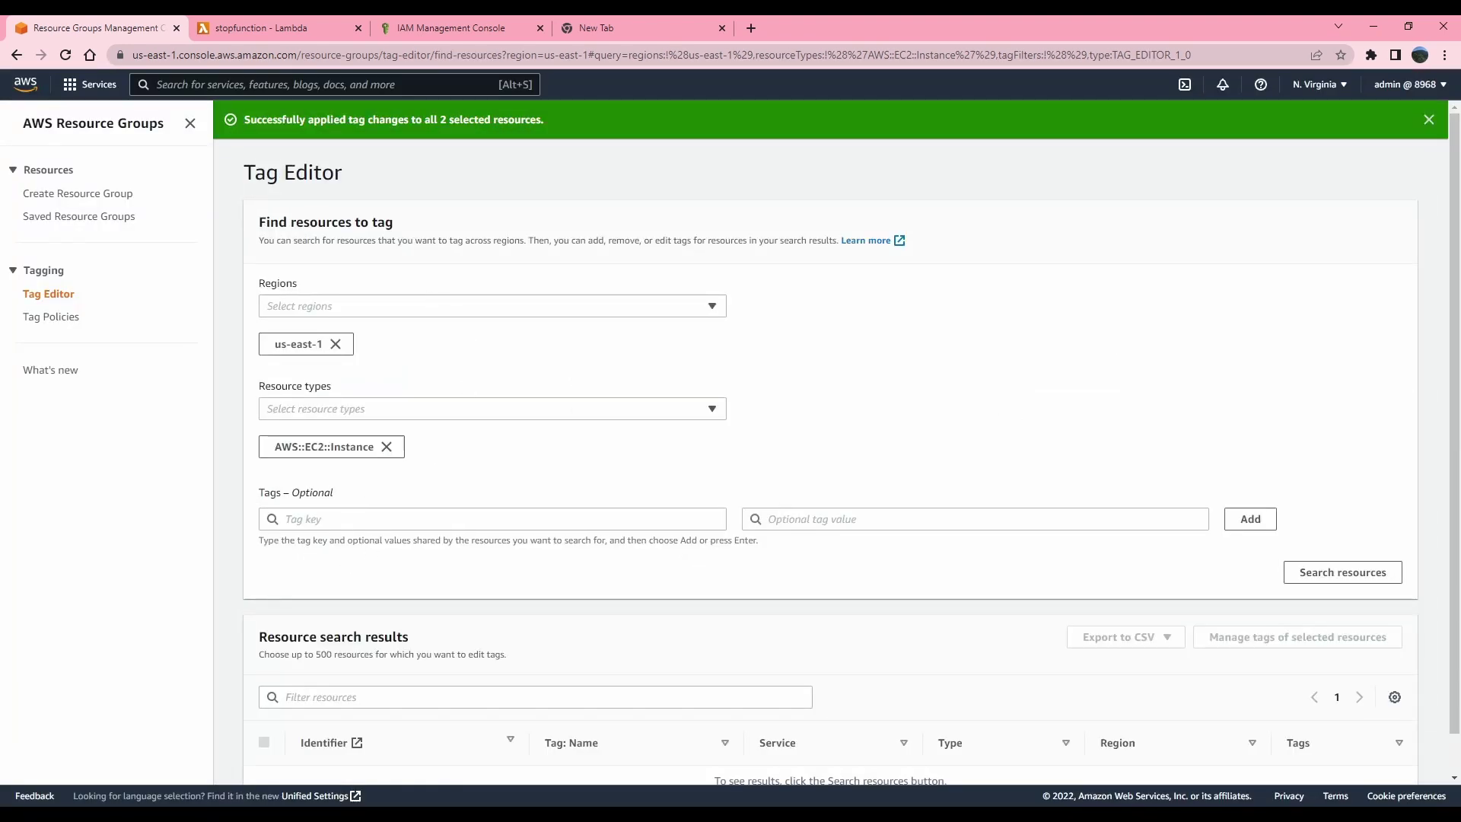
# Find the IAM service and open its list of roles.
pyautogui.click(234, 84)
pyautogui.write('IAM')
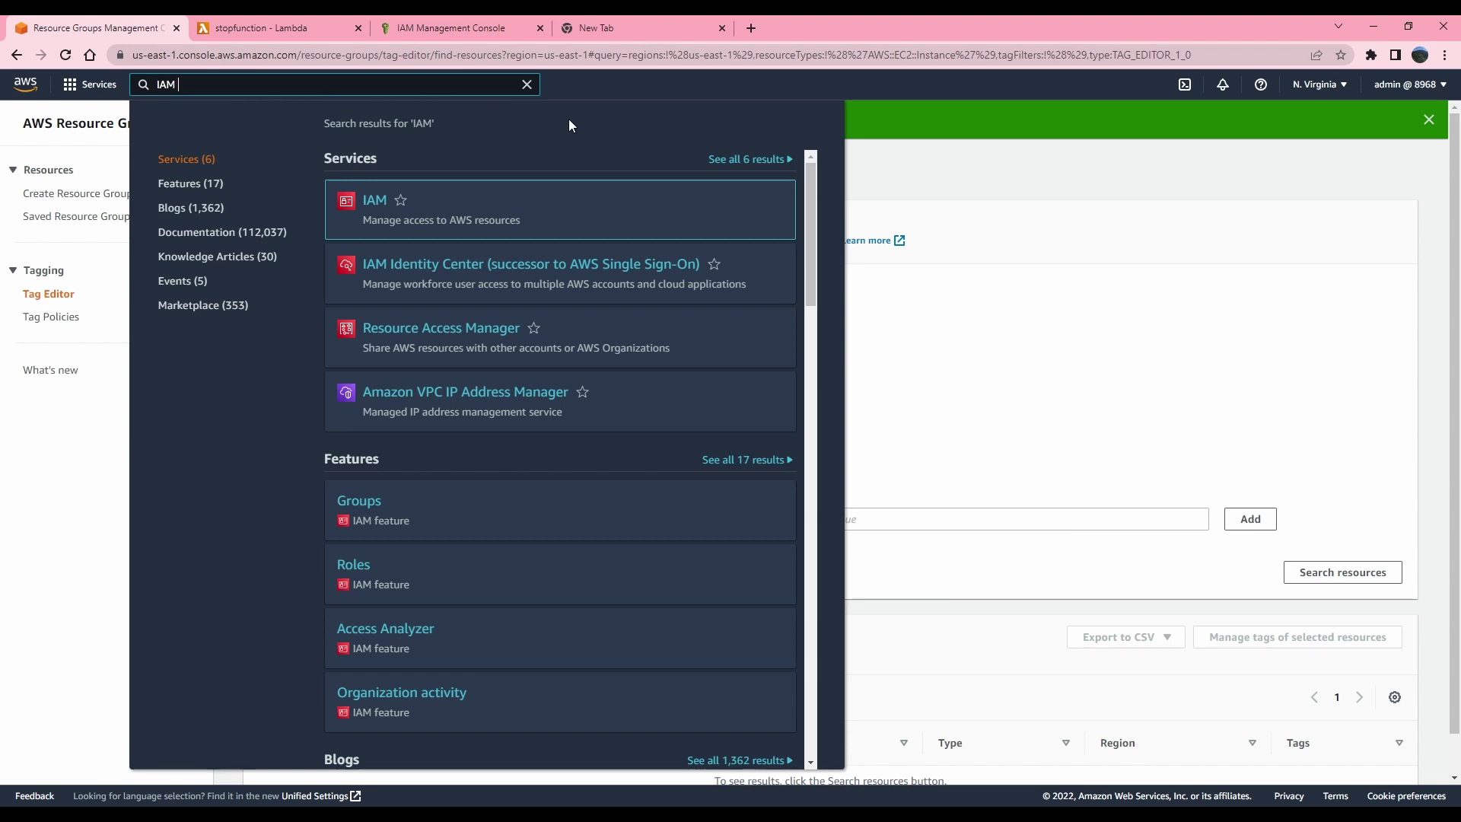
pyautogui.click(372, 204)
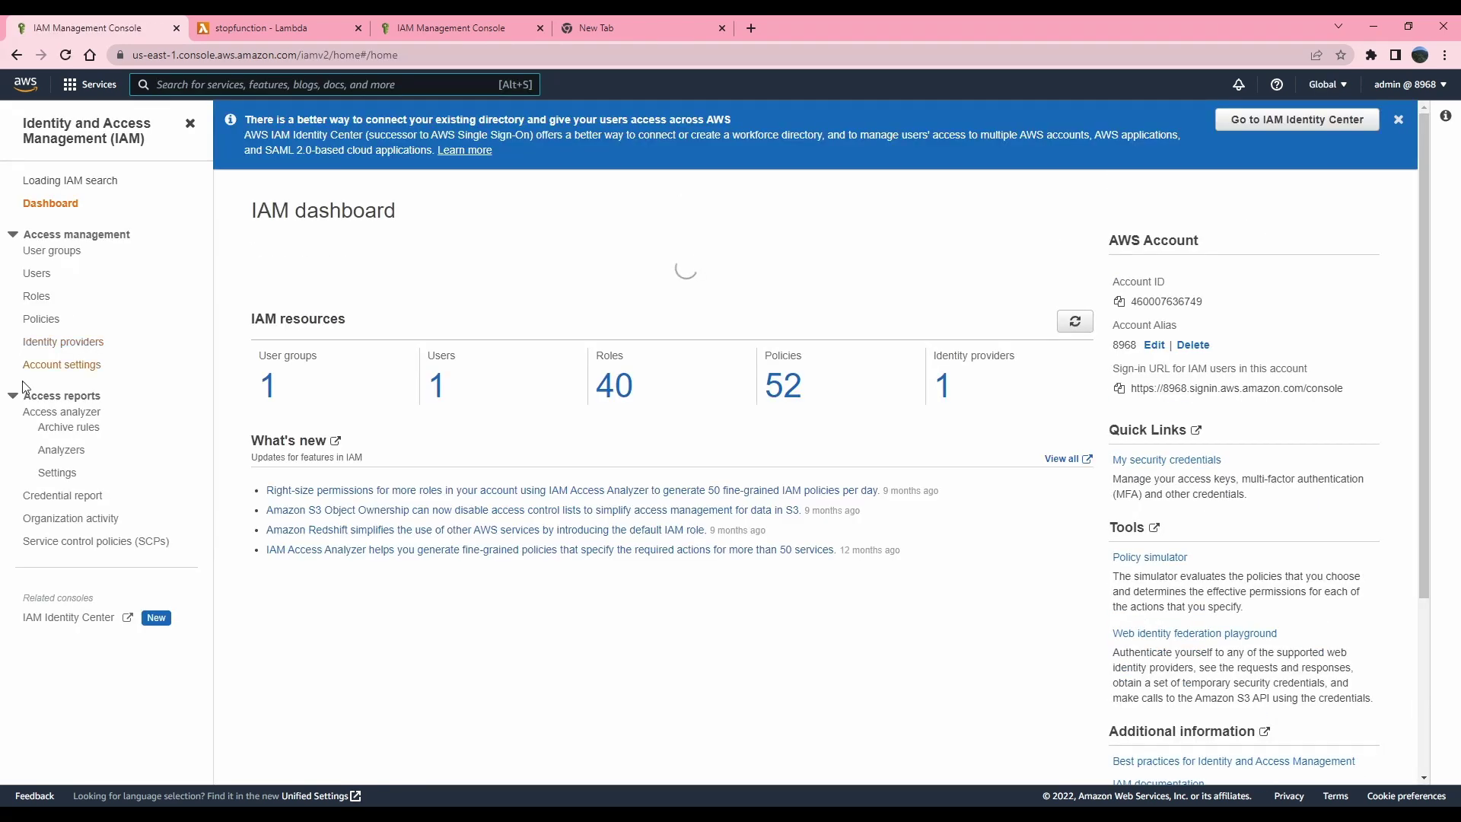
pyautogui.click(36, 304)
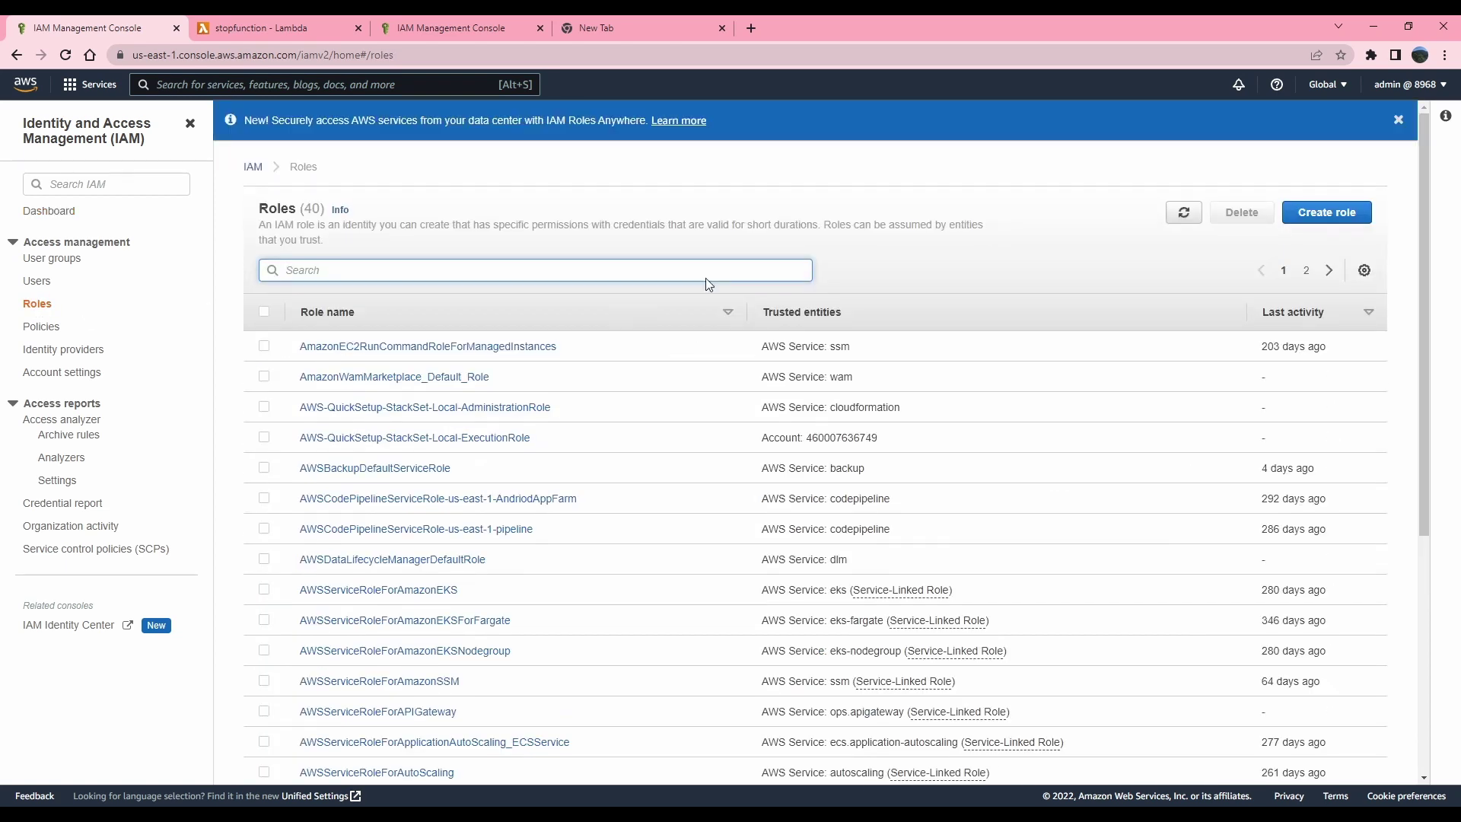
# Start creating a role for an AWS service with the Lambda use case and proceed to its permissions.
pyautogui.click(1322, 213)
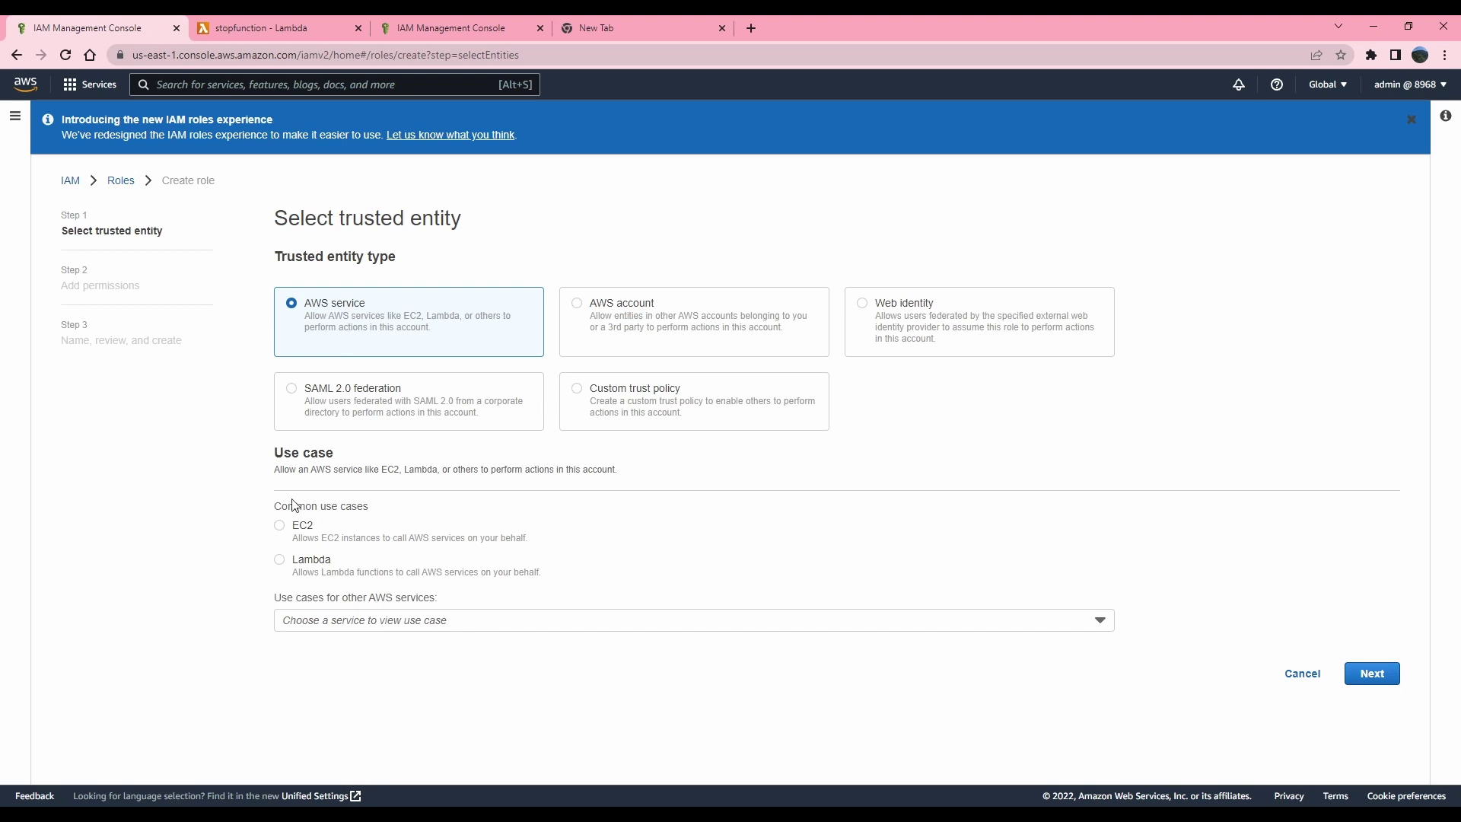
pyautogui.click(280, 563)
pyautogui.click(1379, 673)
# Filter the permissions policies by Ec2, select AmazonEC2FullAccess for the role, and remove the filter.
pyautogui.click(335, 331)
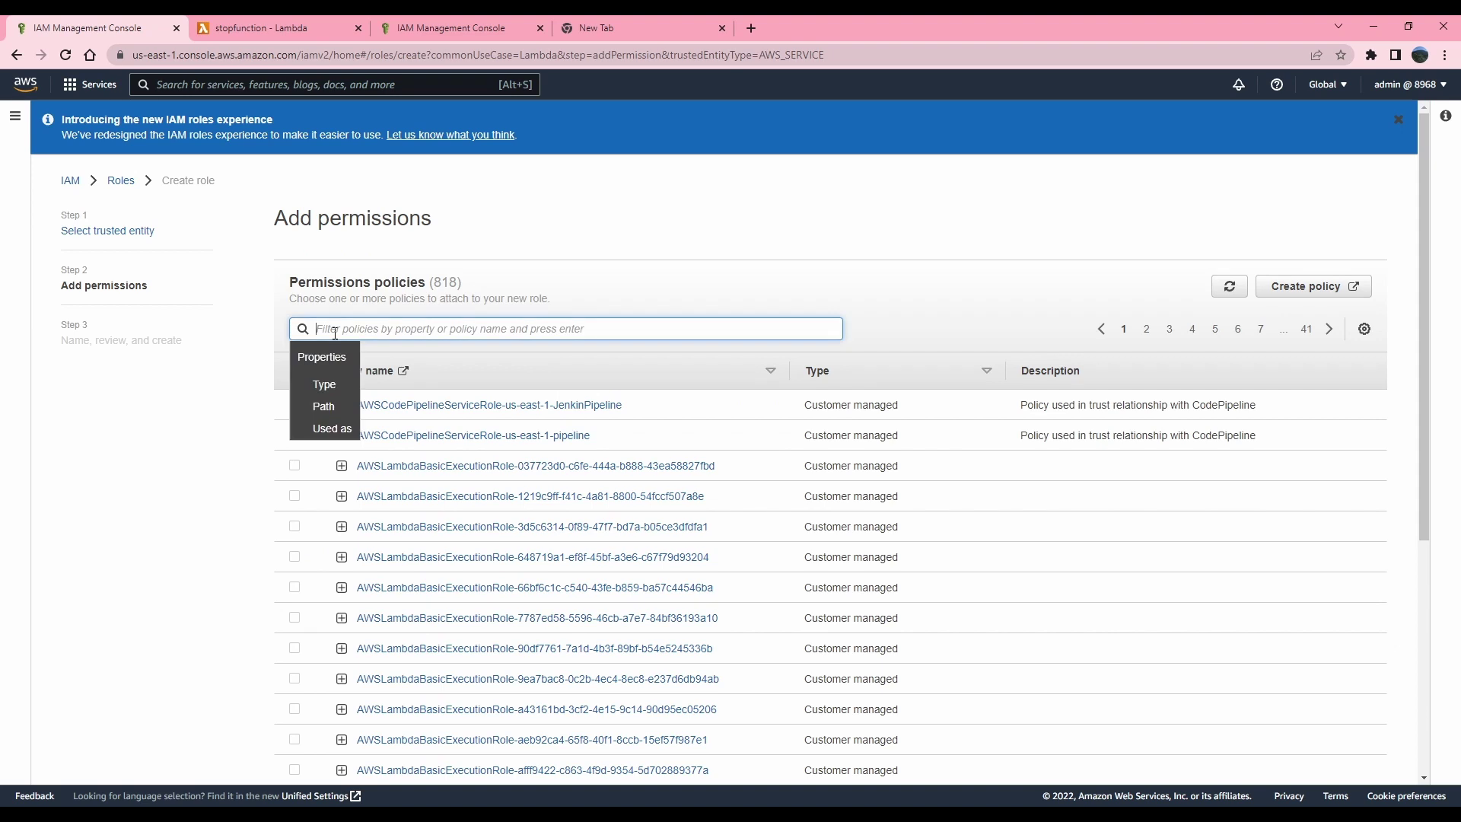
pyautogui.write('Basic')
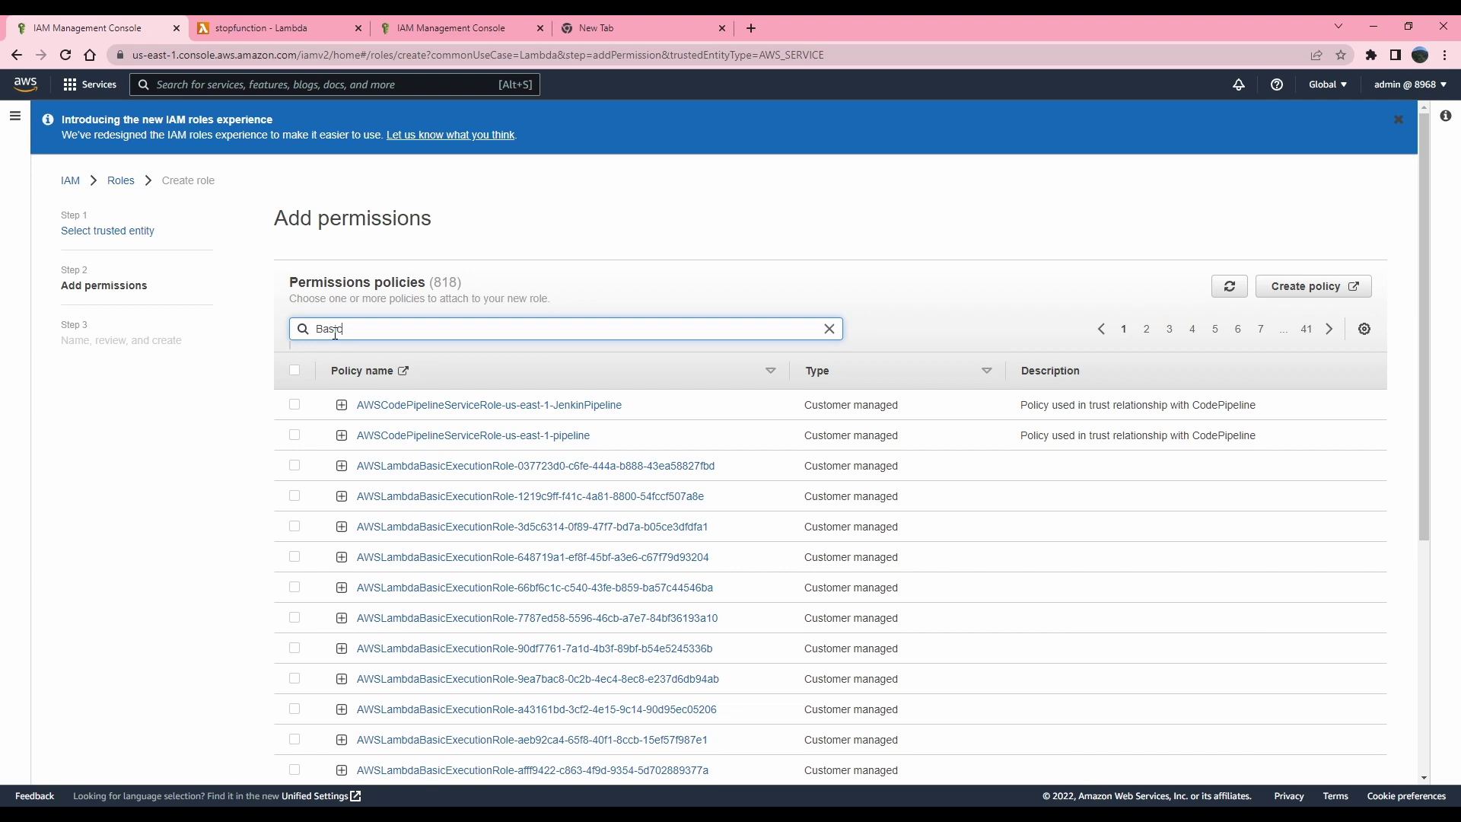
pyautogui.press('BackSpace')
pyautogui.press('BackSpace')
pyautogui.press('BackSpace')
pyautogui.write('Ec2')
pyautogui.press('Return')
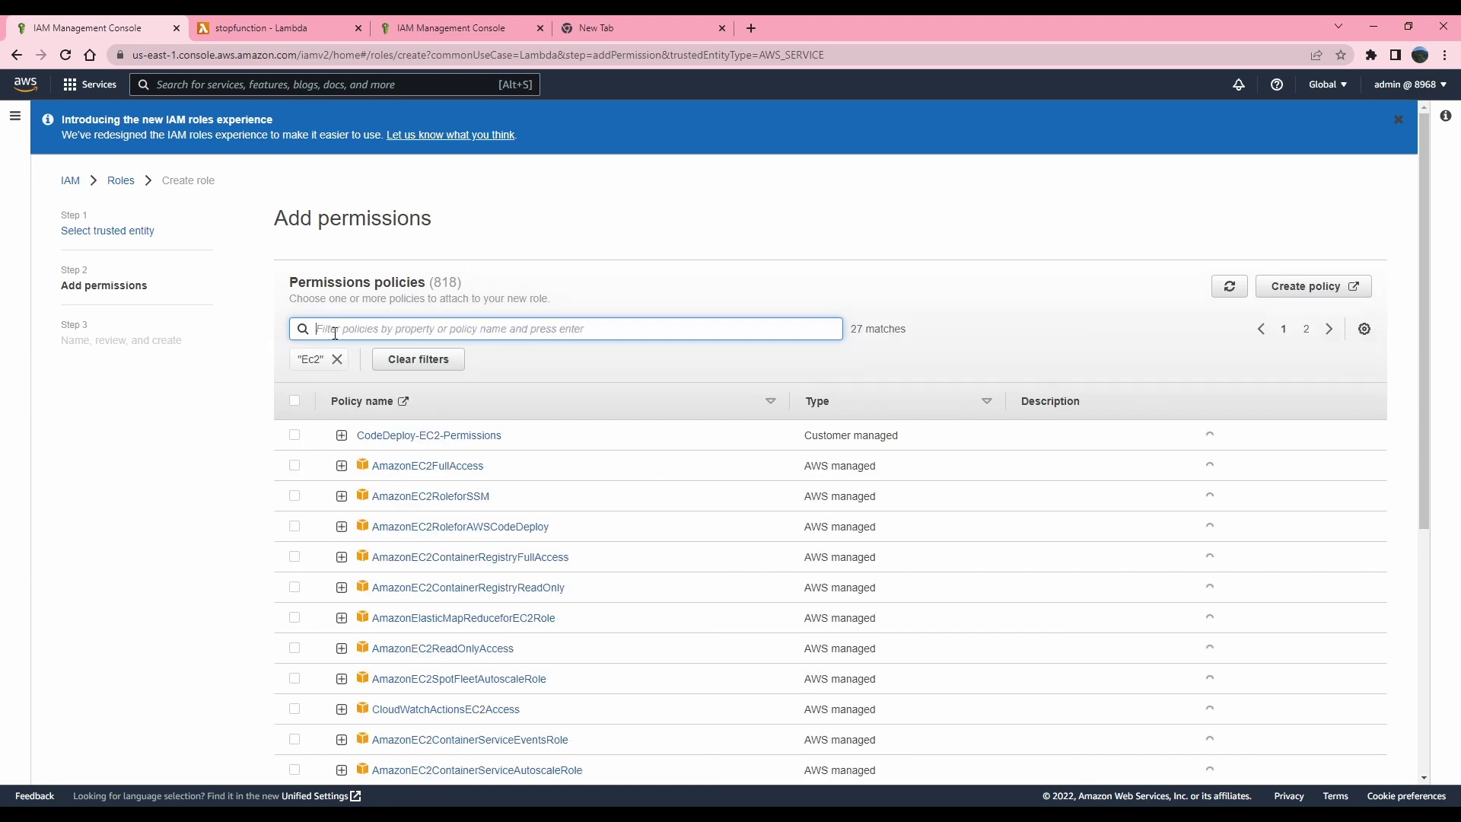
pyautogui.click(294, 465)
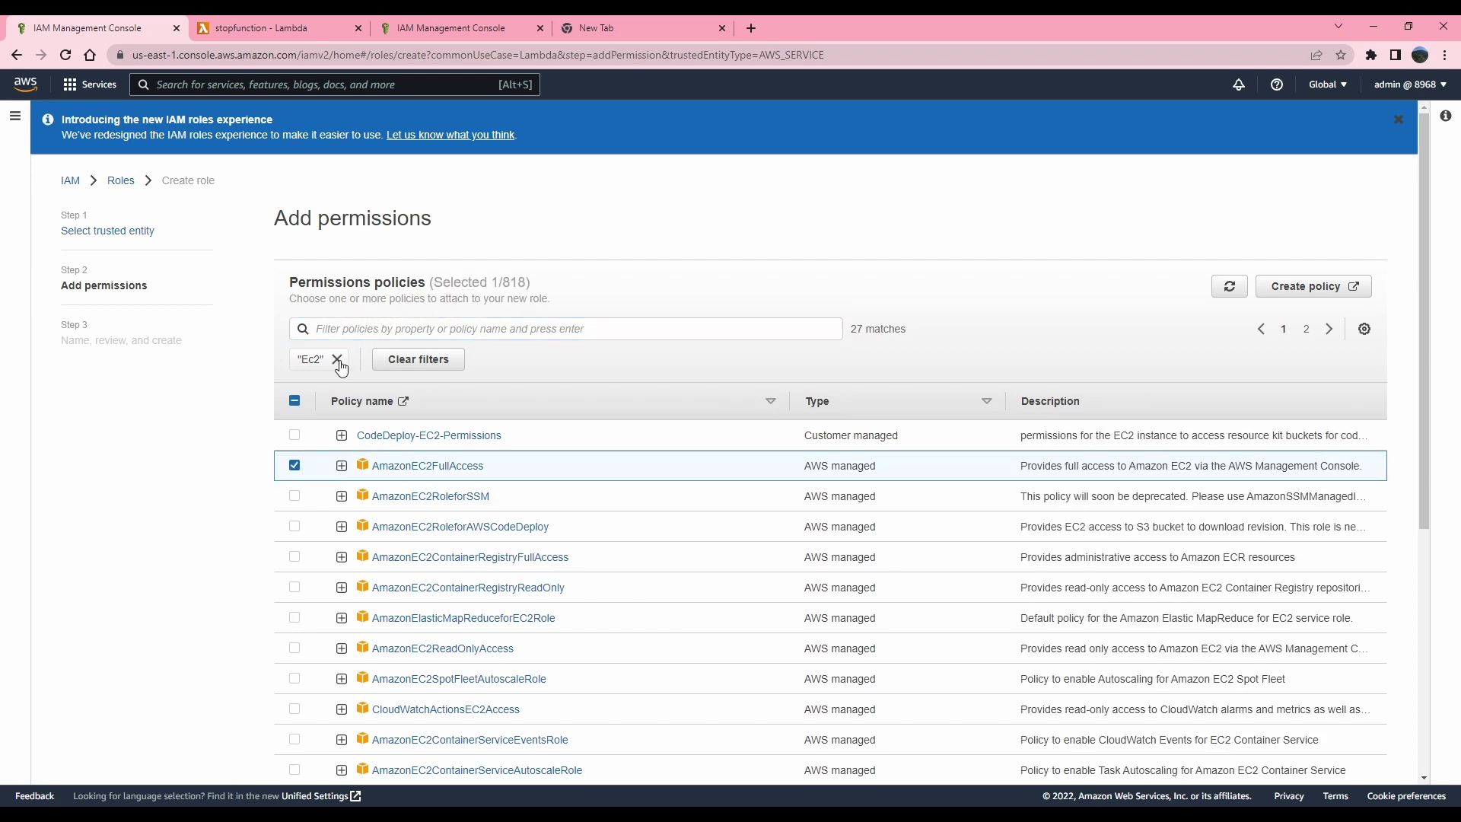
pyautogui.click(337, 360)
# Try filtering the permissions policies by "Basic execution" and by "execution", clearing each filter.
pyautogui.click(359, 327)
pyautogui.write('Ba')
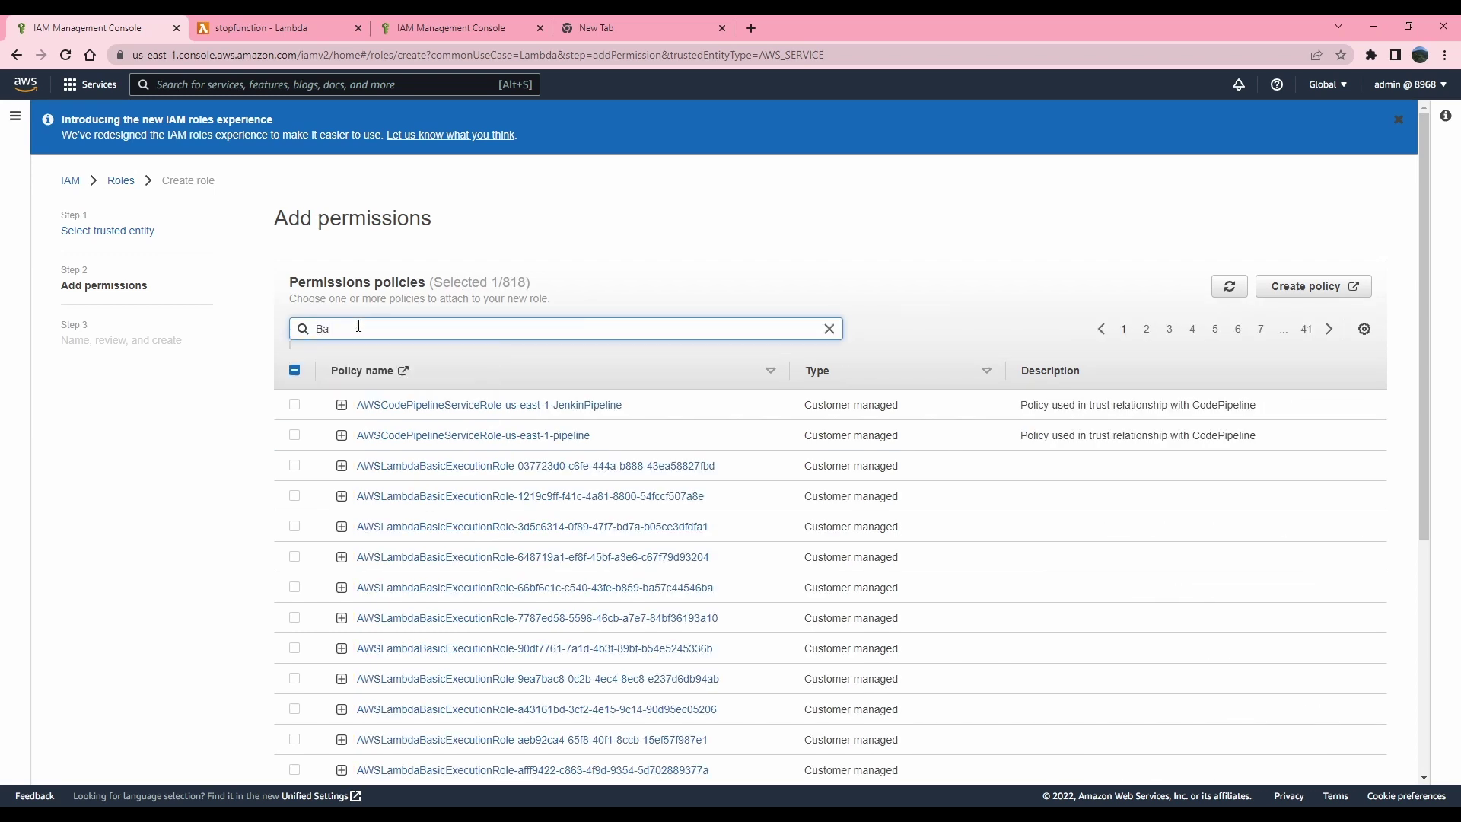
pyautogui.write('sic execution')
pyautogui.press('Return')
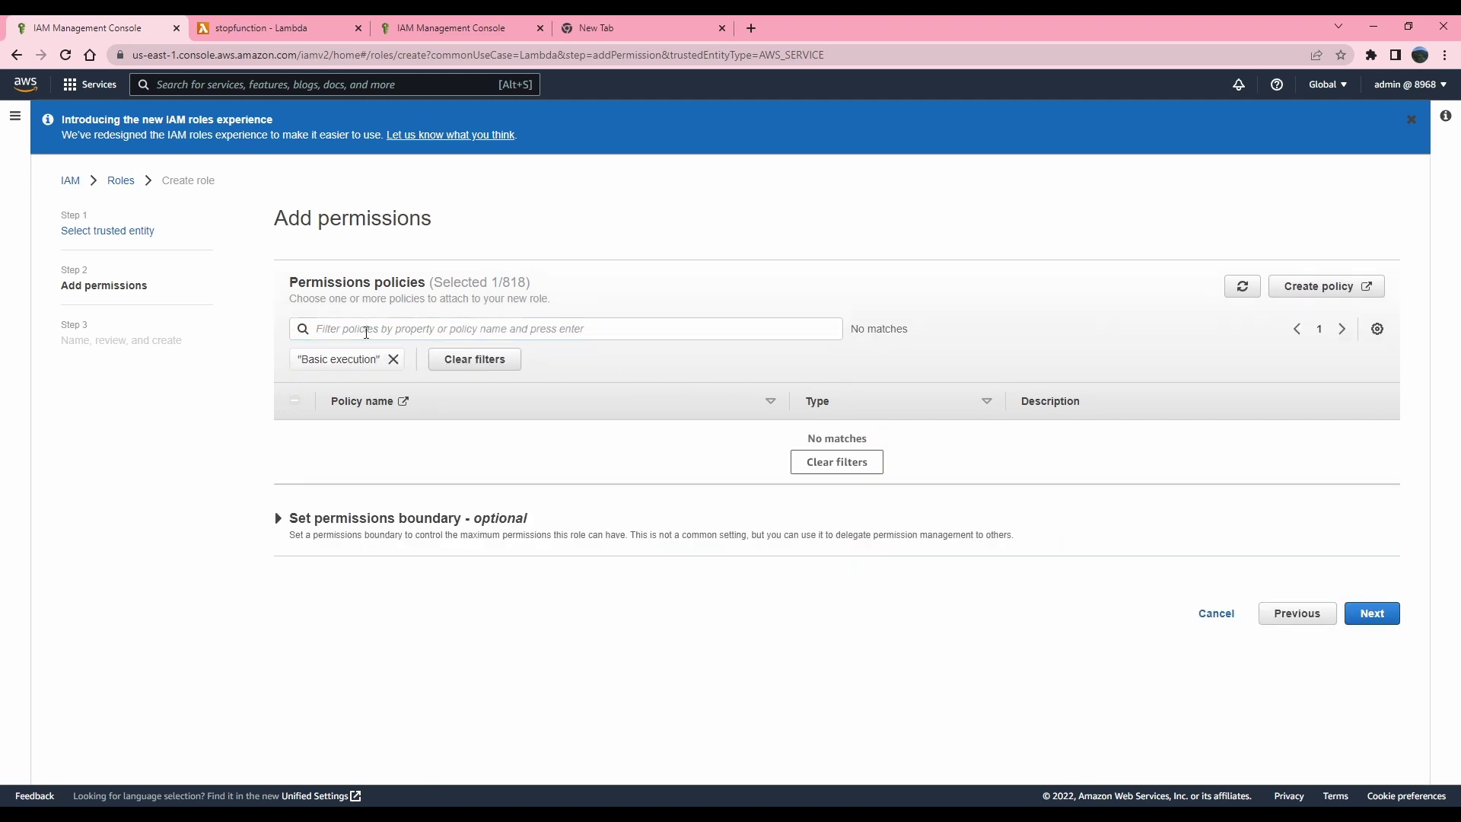
pyautogui.click(394, 359)
pyautogui.click(355, 326)
pyautogui.write('ex')
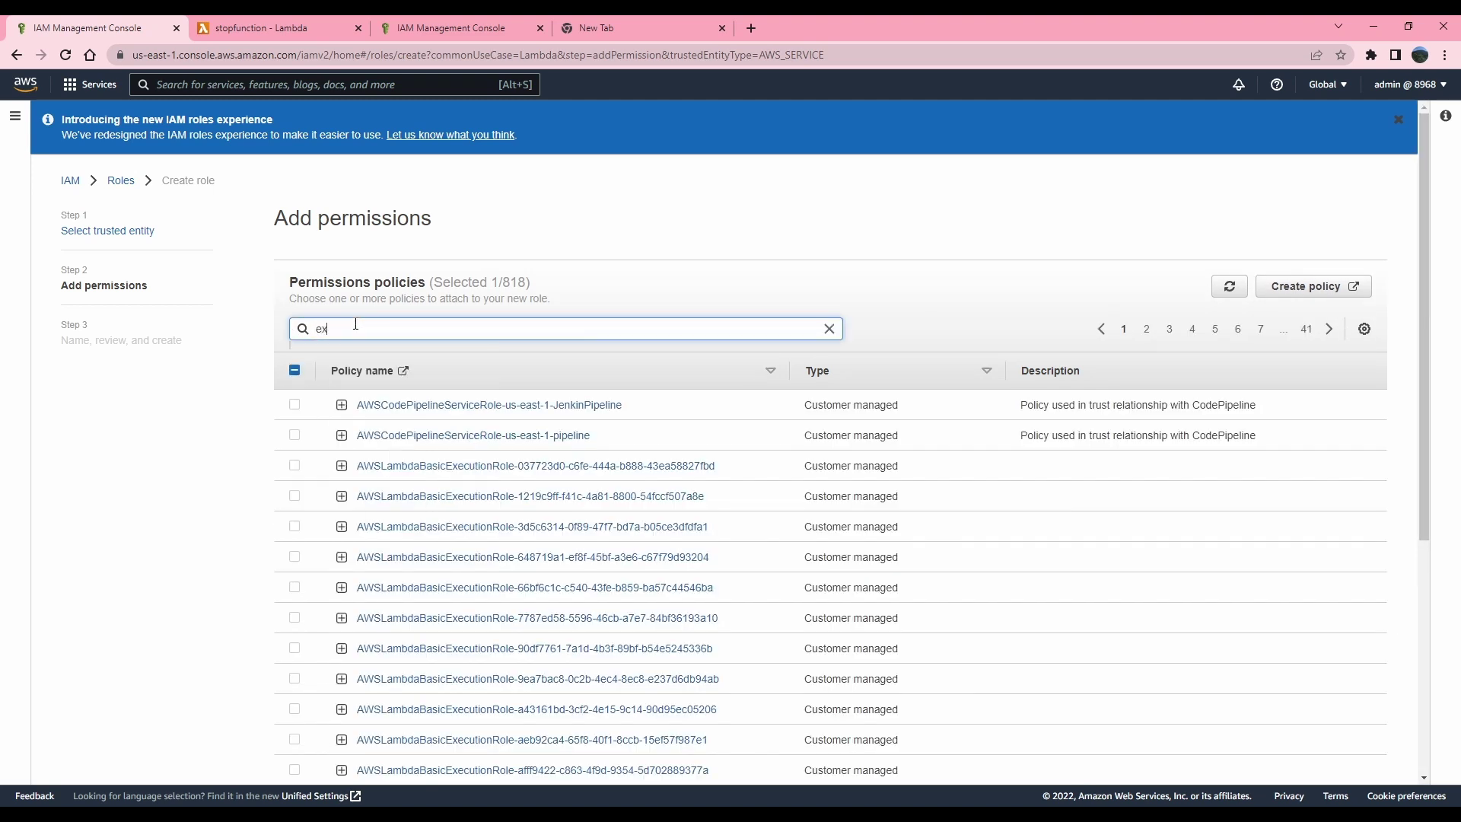
pyautogui.write('ecution')
pyautogui.press('Return')
pyautogui.click(364, 359)
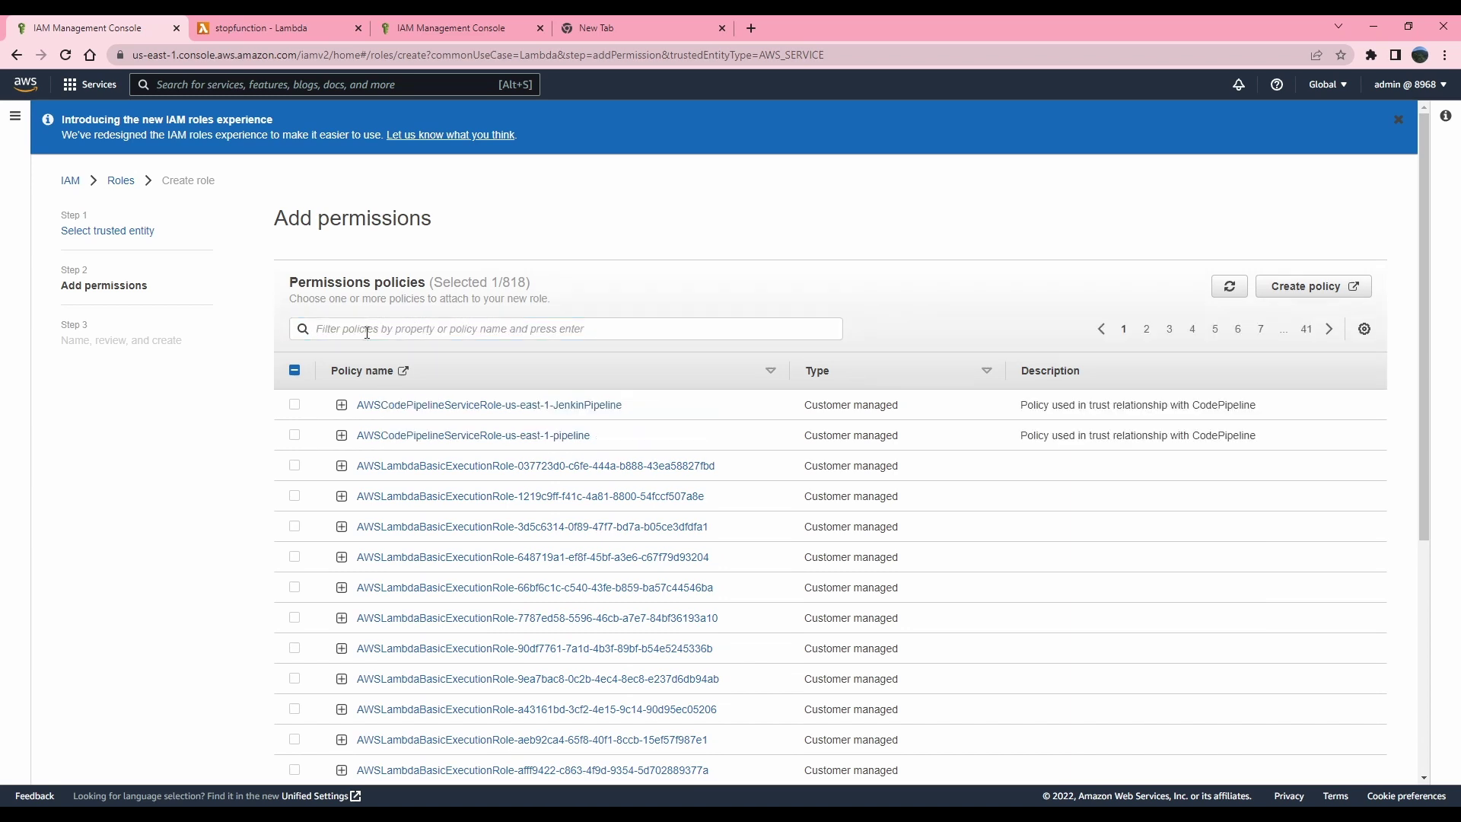
# Filter the policies by Basic, sort them by type, and add AWSLambdaBasicExecutionRole to the role's permissions.
pyautogui.click(367, 329)
pyautogui.write('Basic')
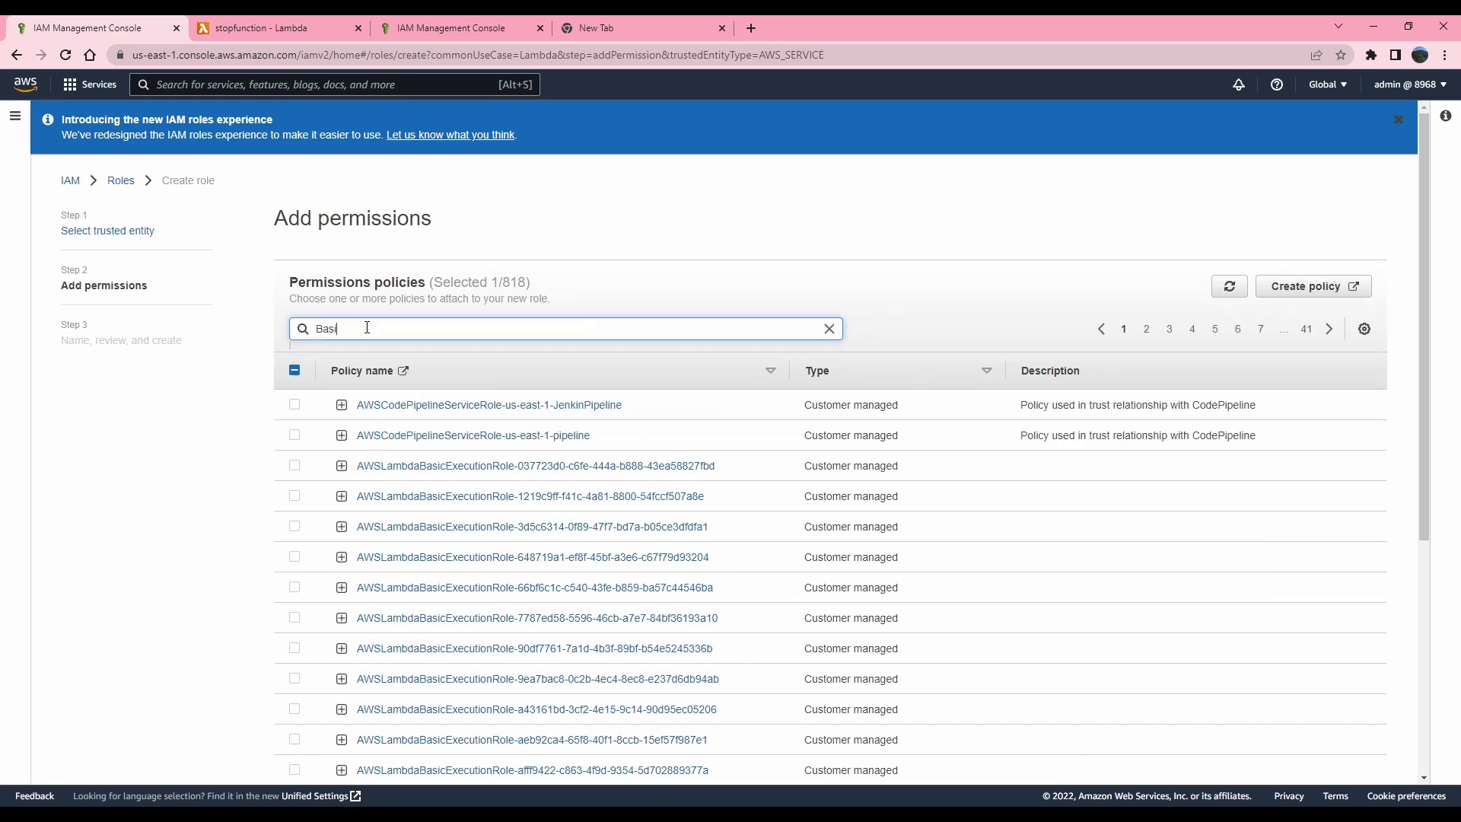
pyautogui.press('Return')
pyautogui.click(873, 404)
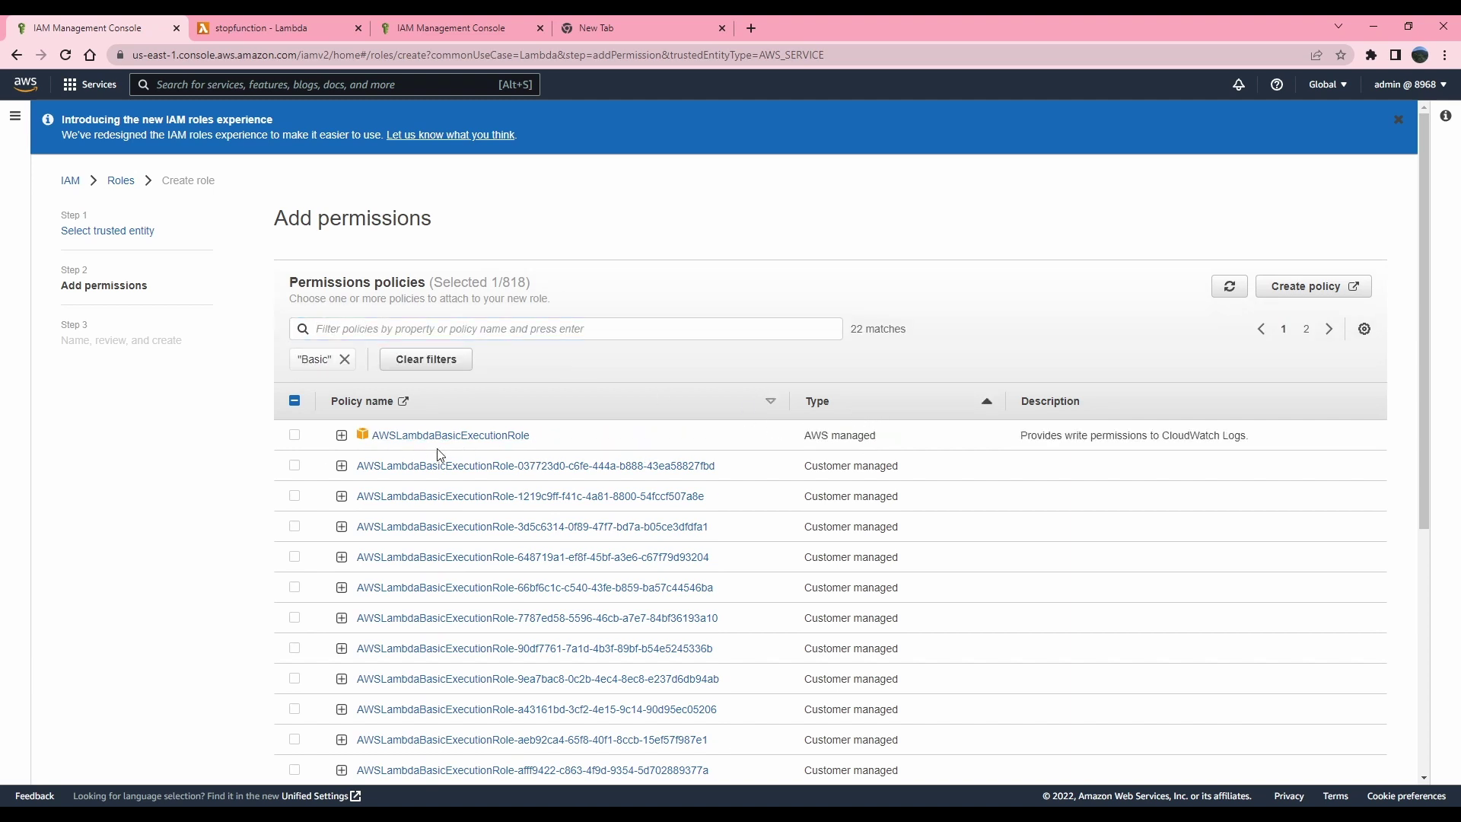
pyautogui.click(299, 438)
pyautogui.scroll(-5, 1109, 555)
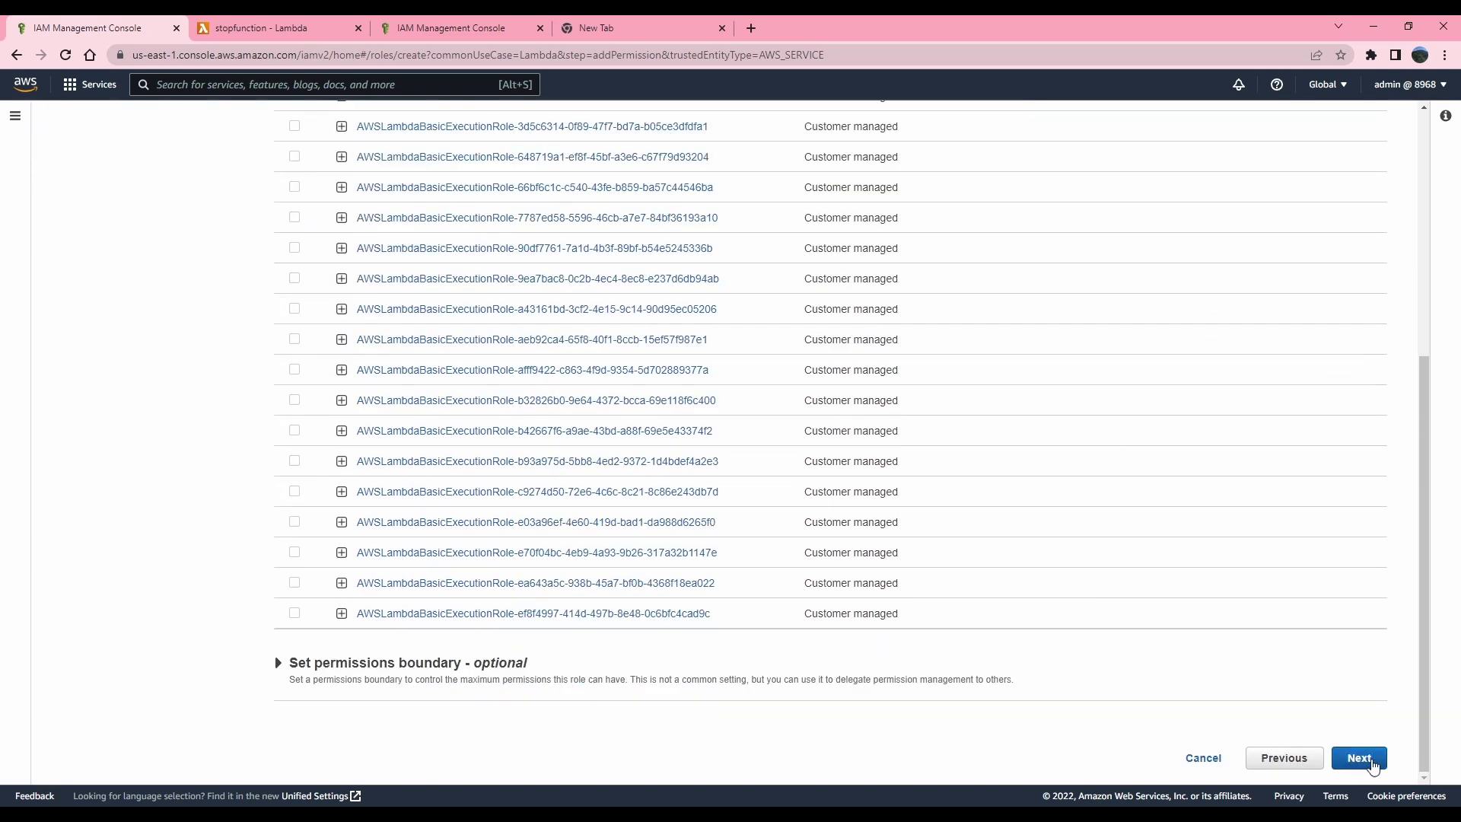
pyautogui.click(1364, 759)
# Name the role Ec2scheduler and create it.
pyautogui.scroll(-1, 807, 603)
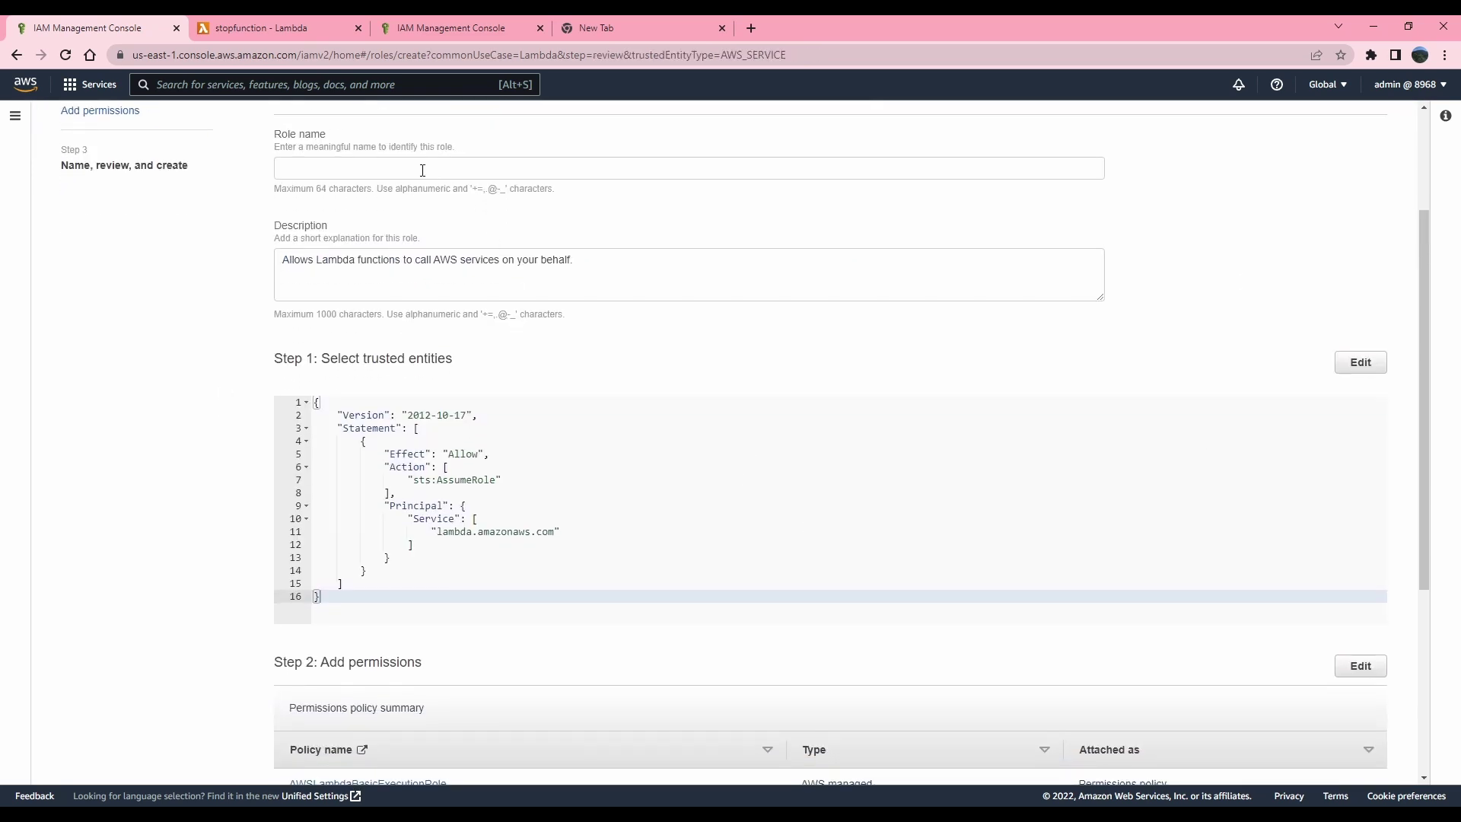
pyautogui.click(391, 171)
pyautogui.write('Ec3')
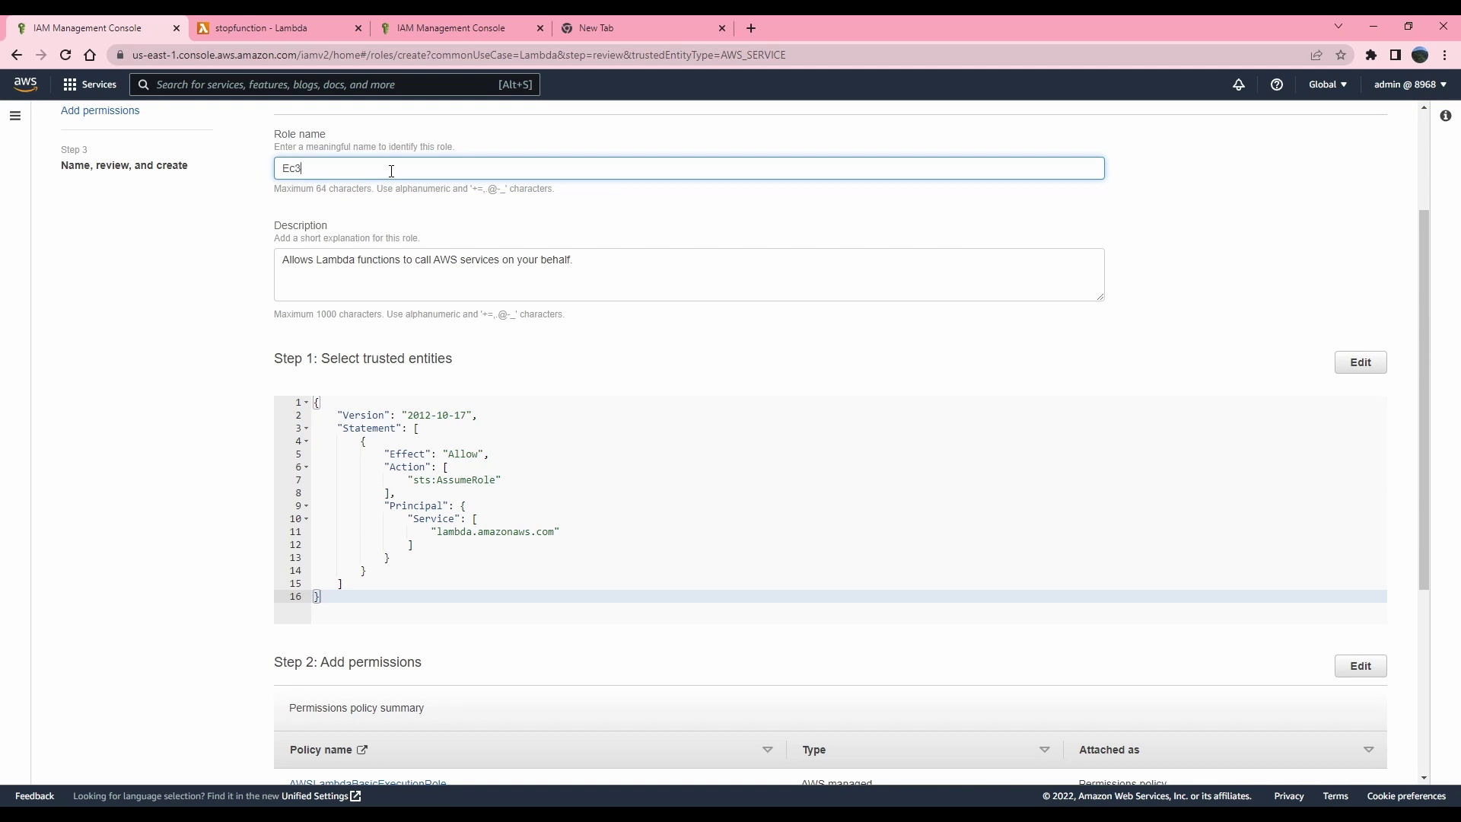
pyautogui.write('scheduler')
pyautogui.scroll(-4, 678, 537)
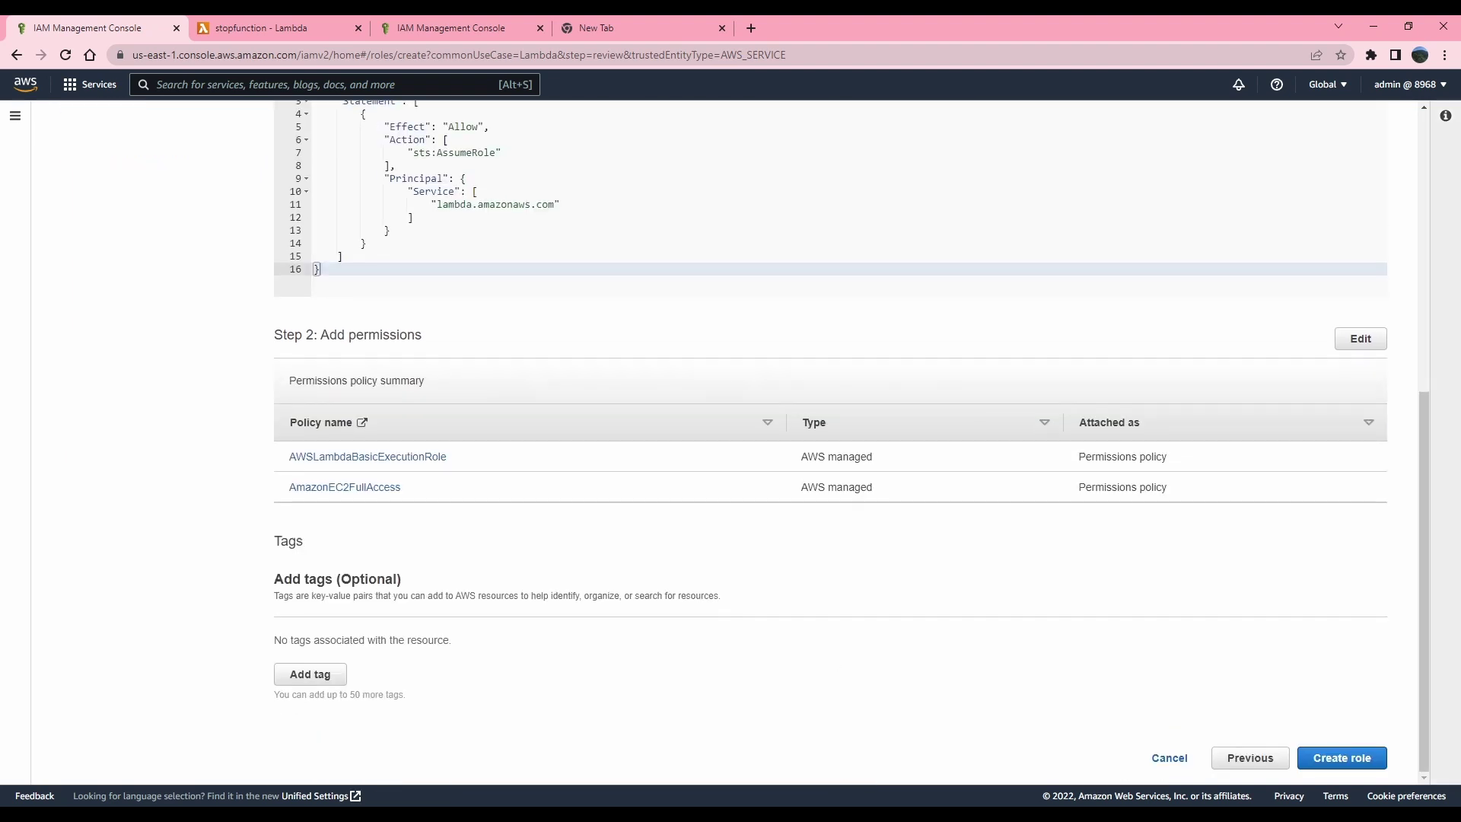
pyautogui.click(1344, 757)
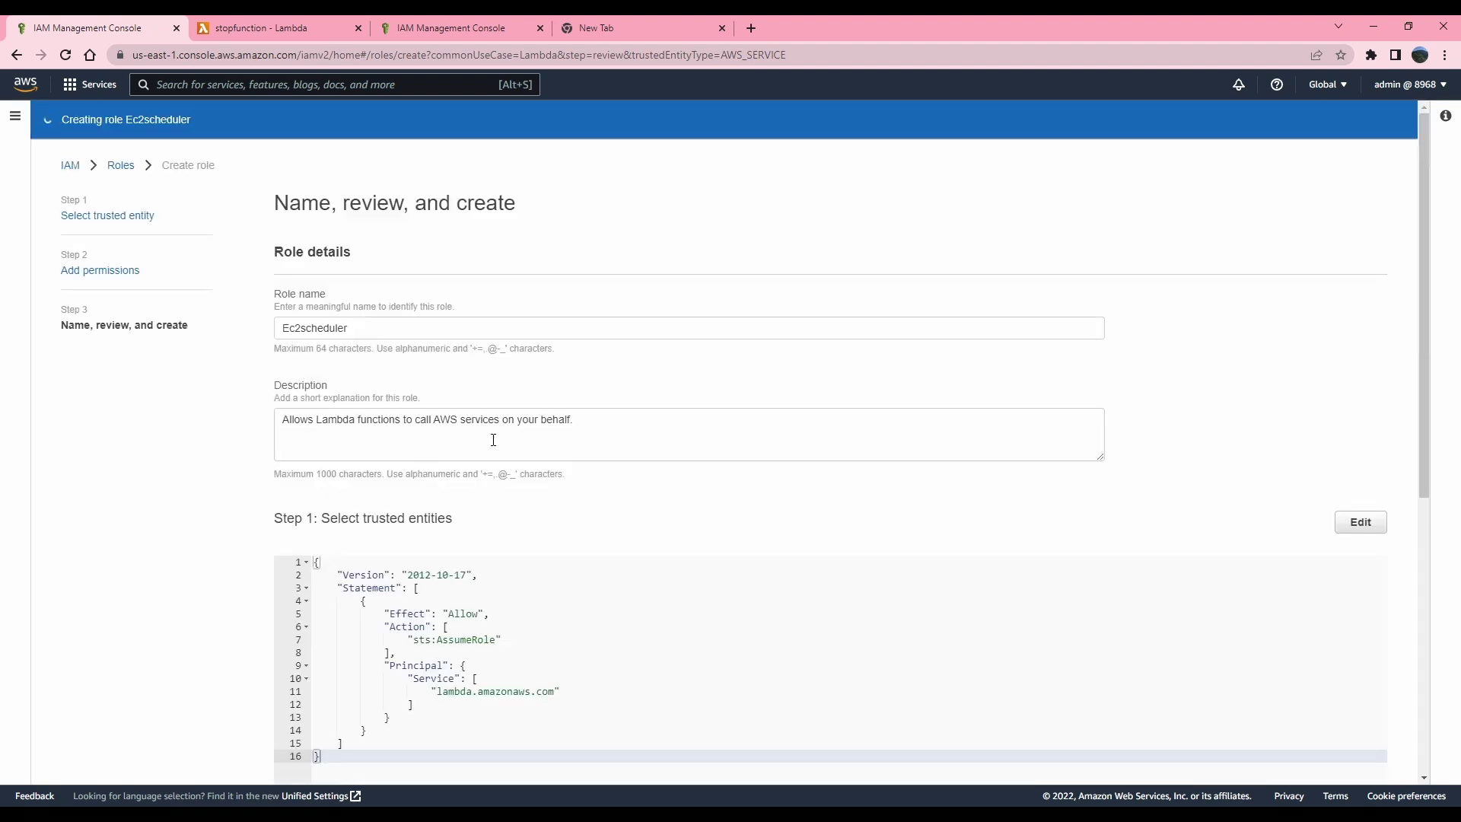
# Close the stopfunction Lambda browser tab and the second IAM Management Console tab.
pyautogui.scroll(-5, 486, 384)
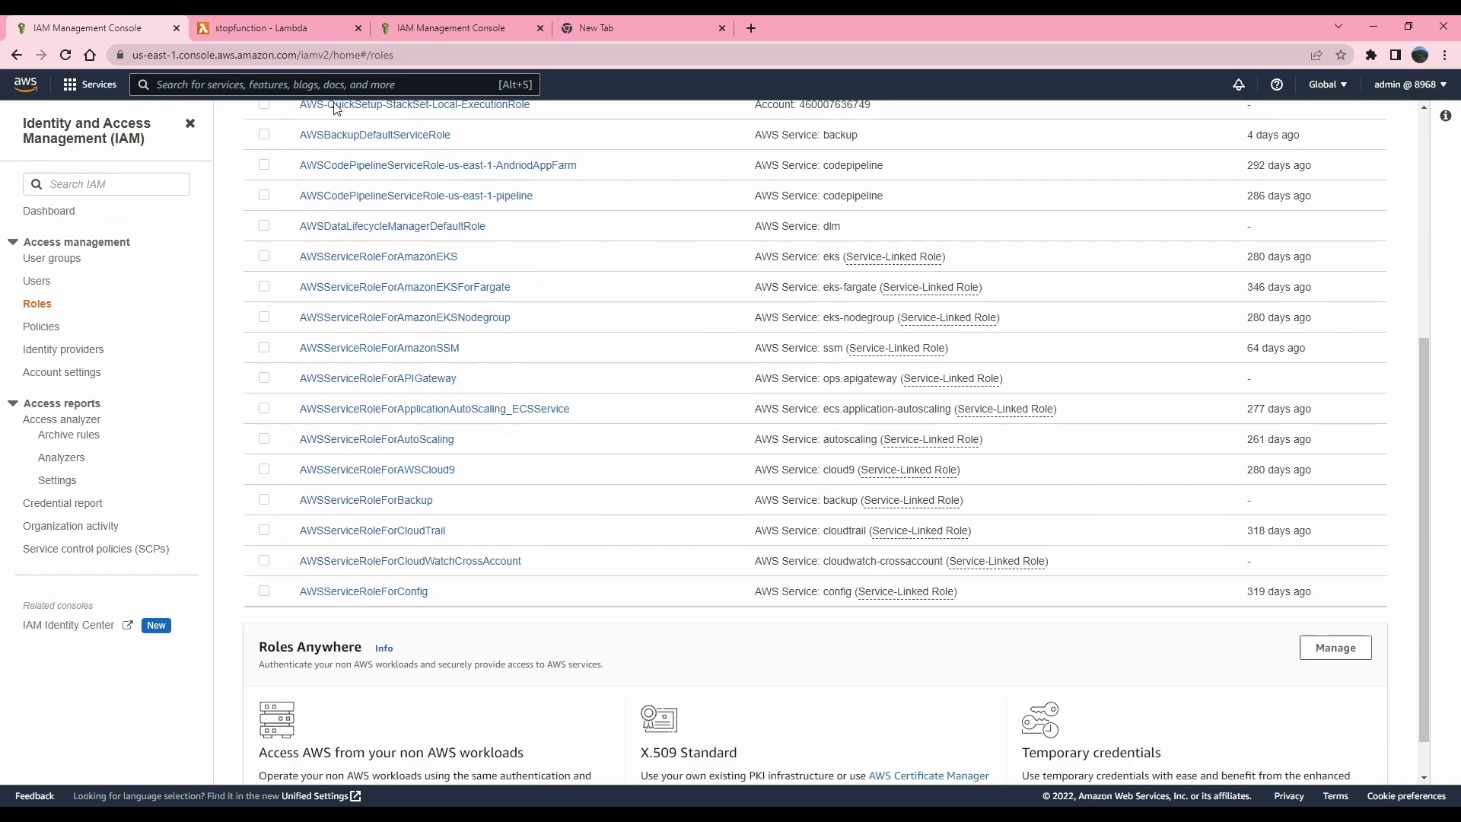
pyautogui.click(358, 28)
pyautogui.click(358, 28)
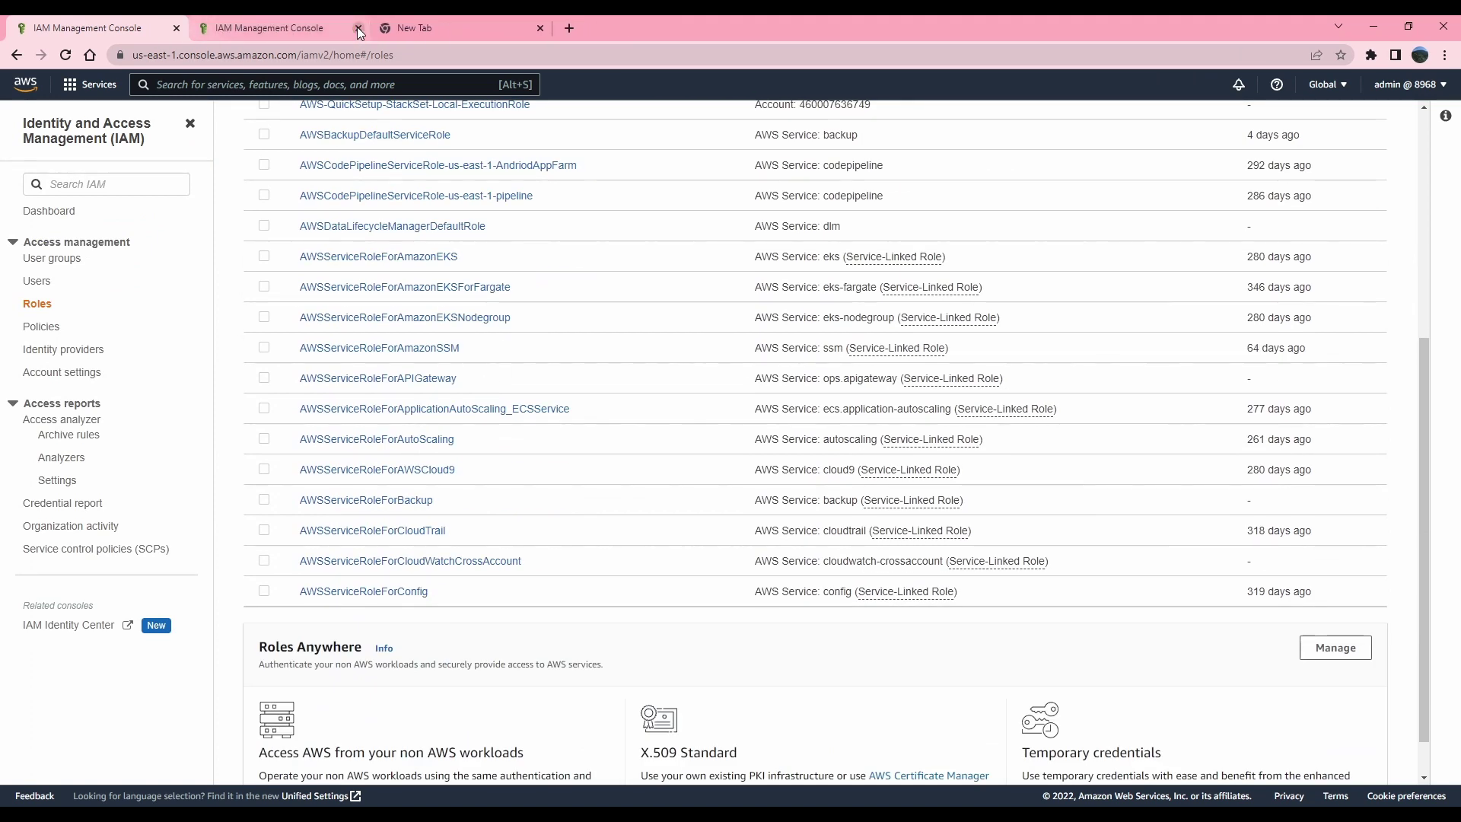
# Search the AWS services for lambda and open the Lambda service.
pyautogui.click(254, 82)
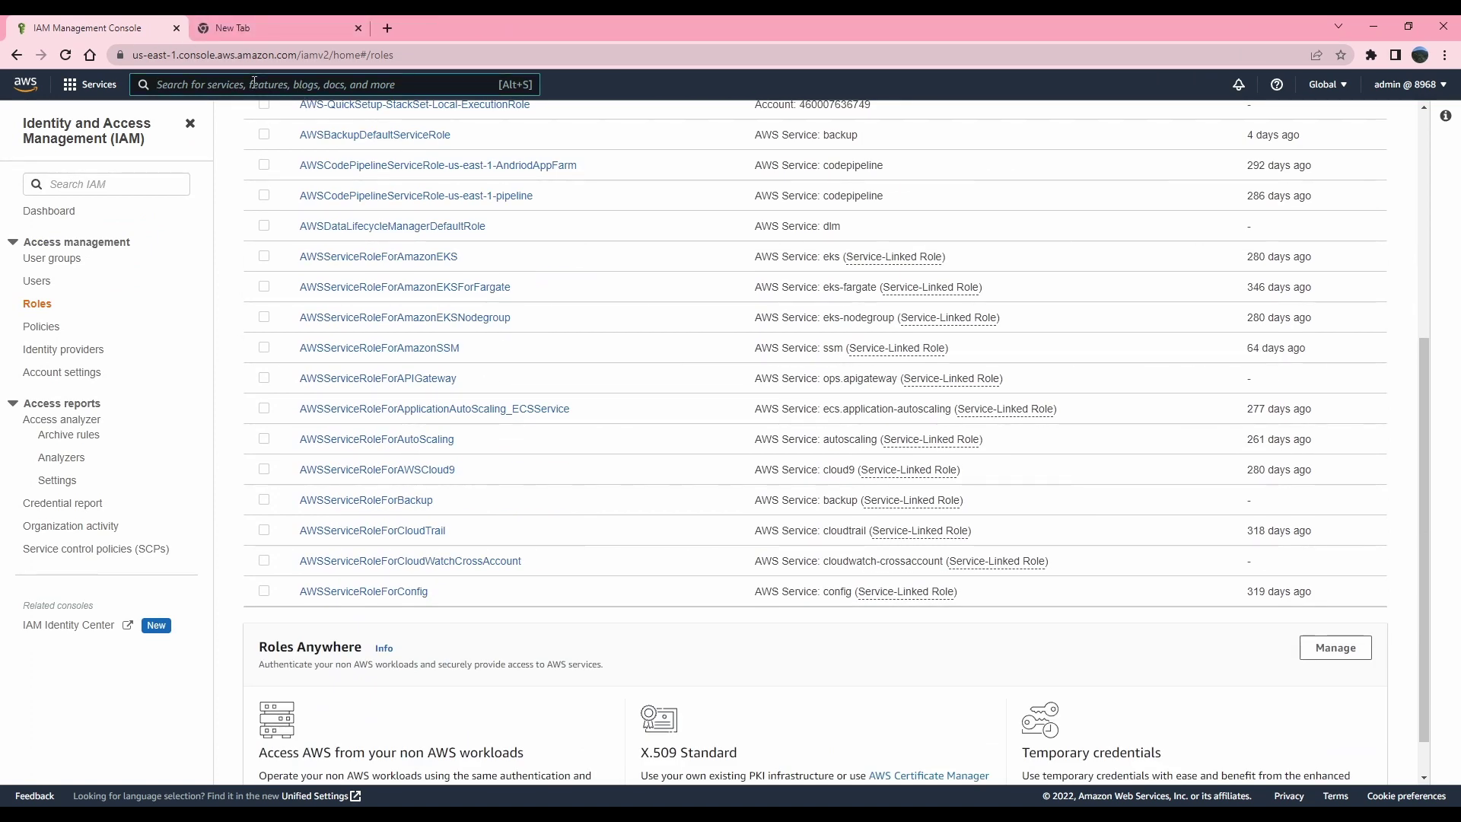
pyautogui.write('lam')
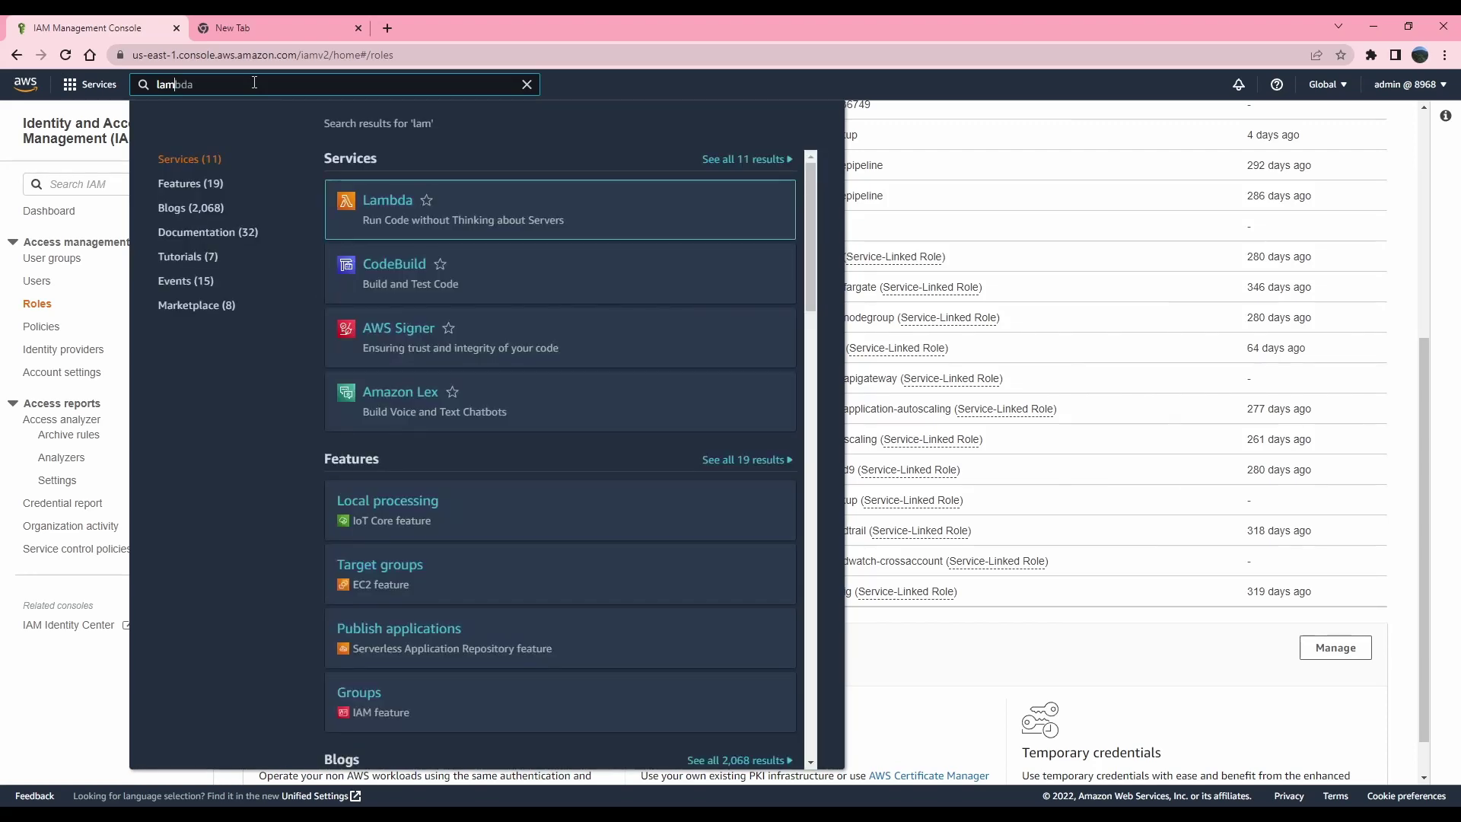
pyautogui.write('bd')
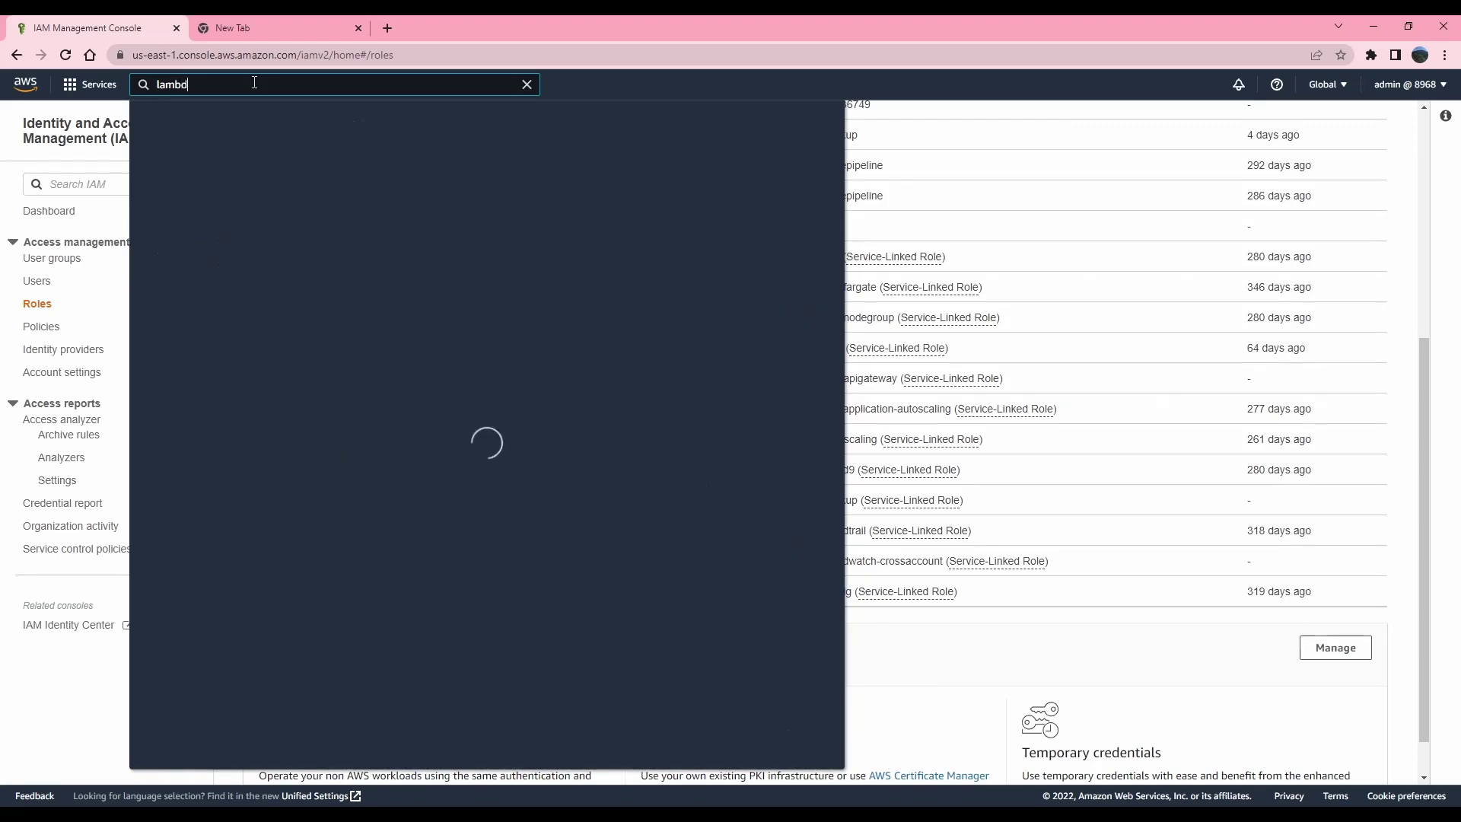
pyautogui.write('a')
pyautogui.click(388, 201)
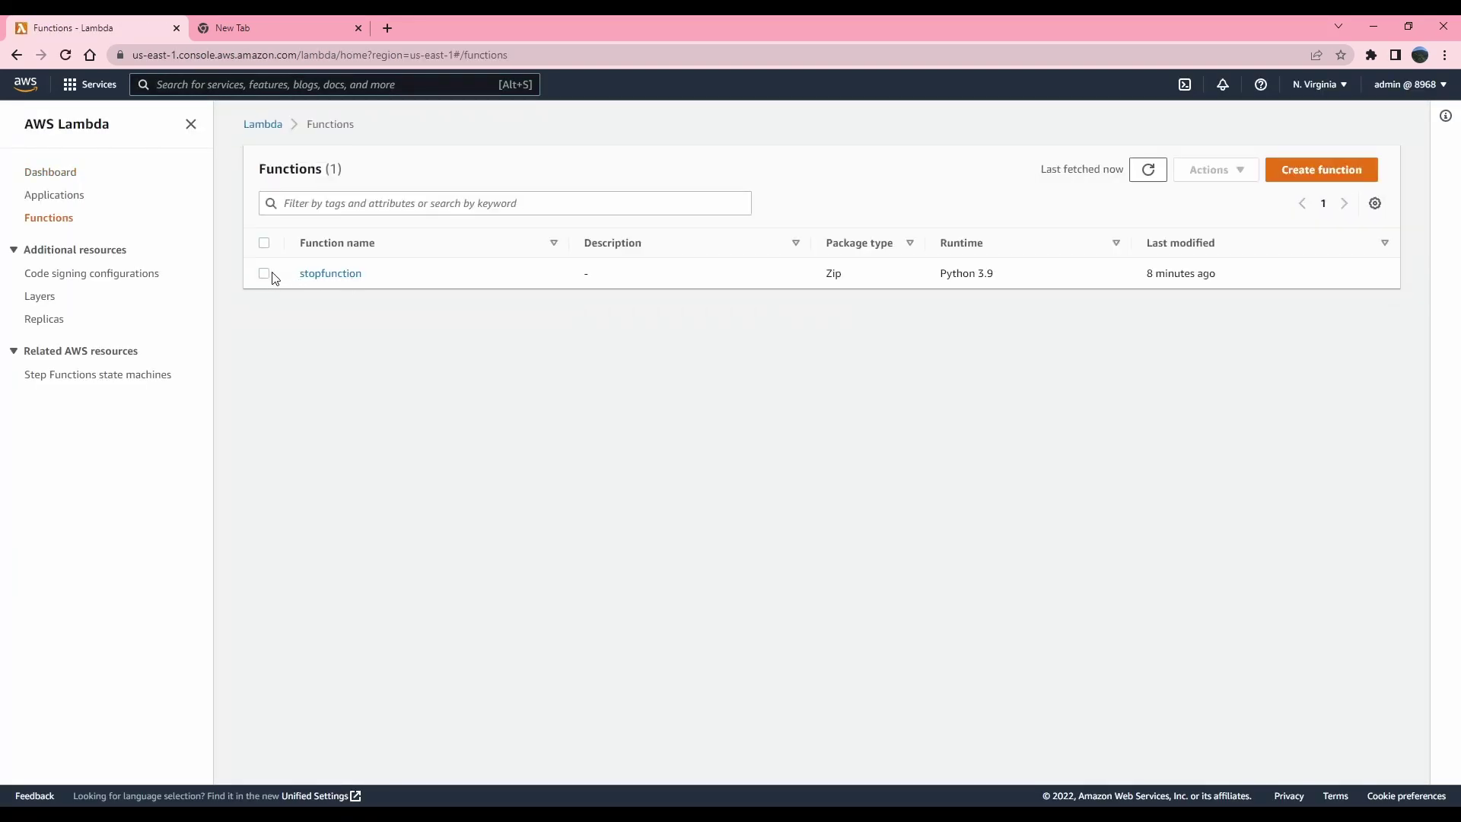
# Delete the existing stopfunction Lambda function, confirming with "delete", and close the deletion dialog.
pyautogui.click(264, 273)
pyautogui.click(1209, 171)
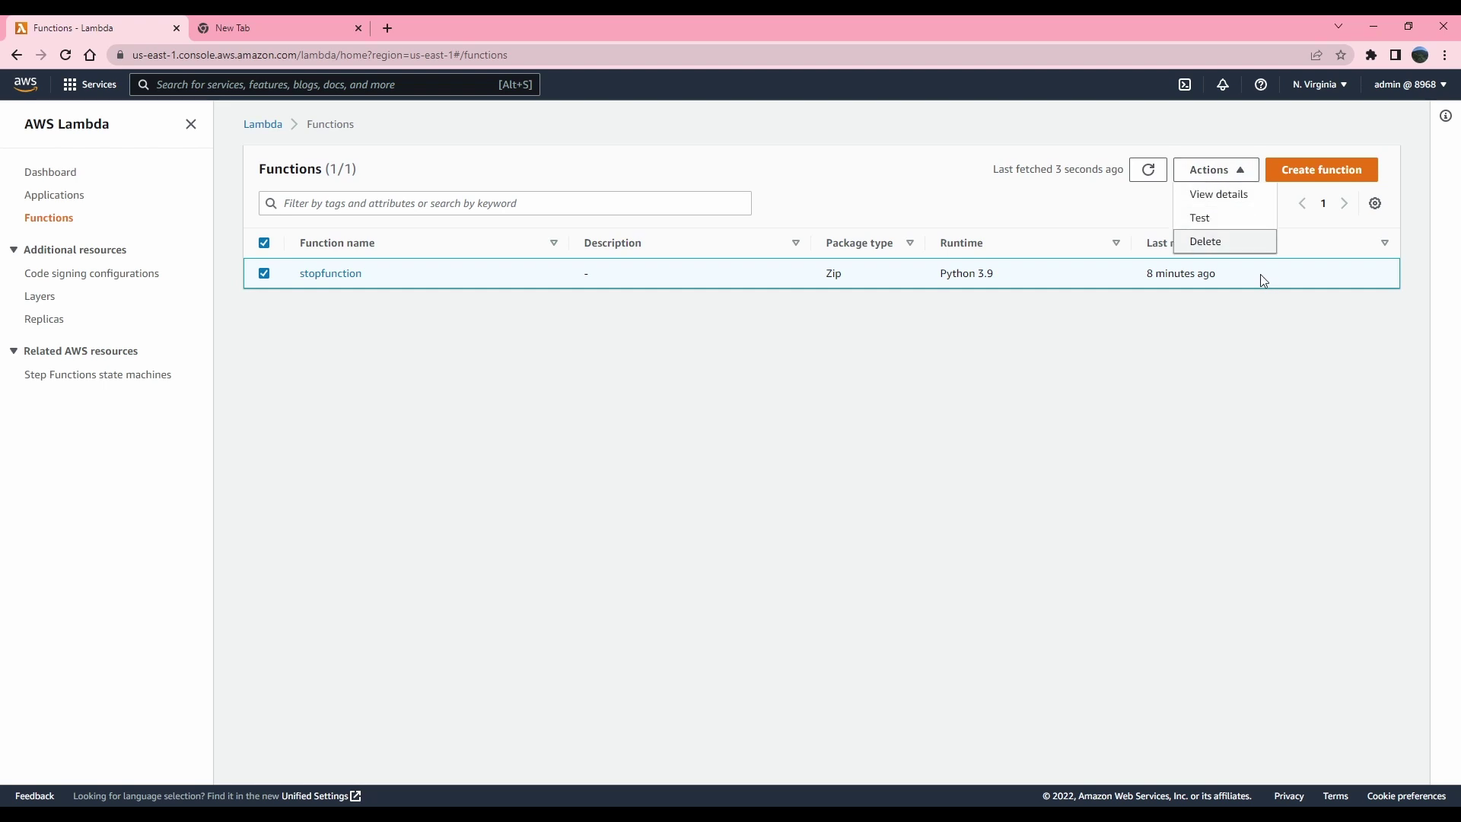
pyautogui.click(1217, 242)
pyautogui.click(581, 521)
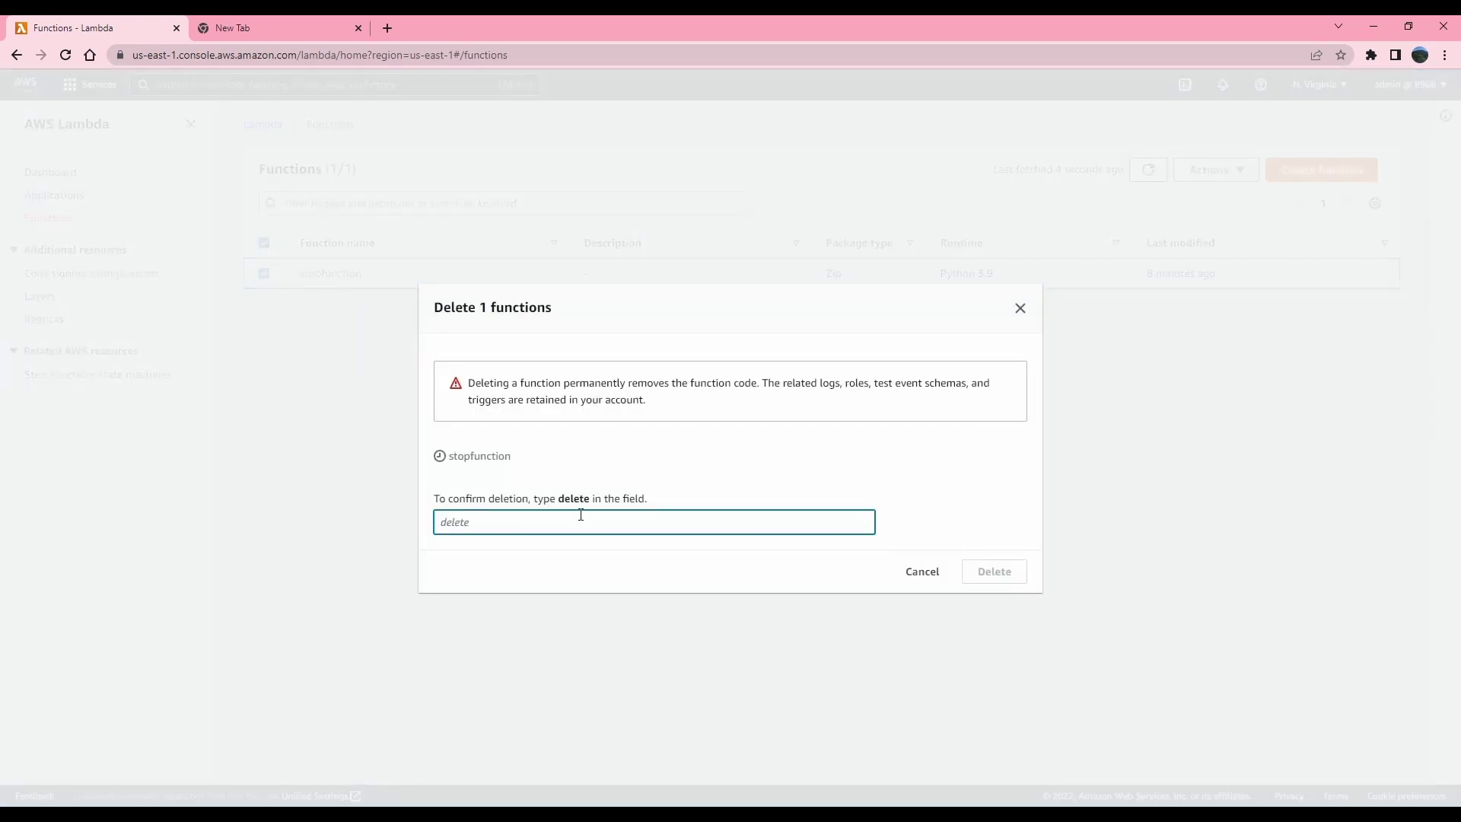
pyautogui.write('delete')
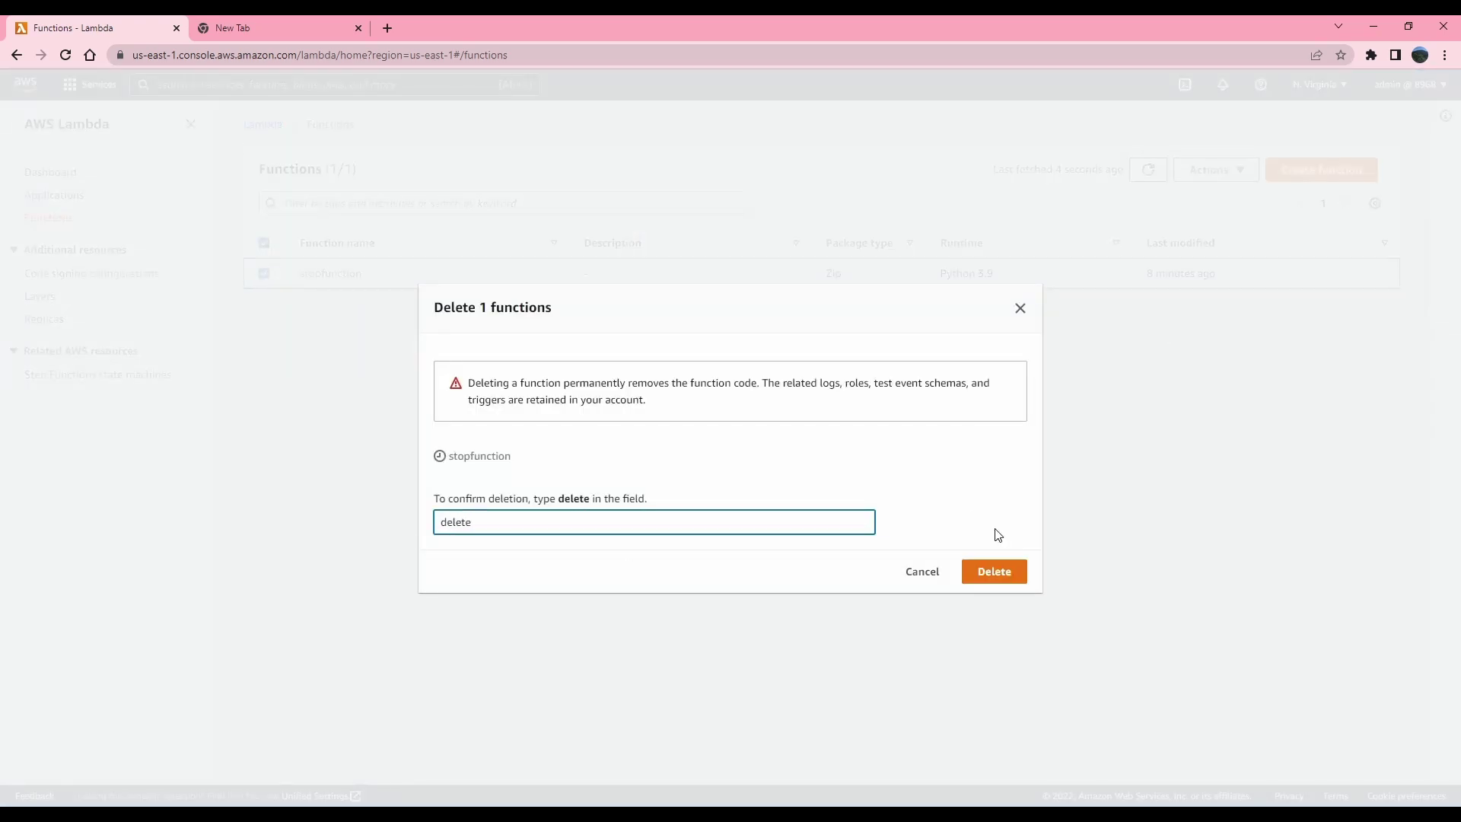
pyautogui.click(994, 580)
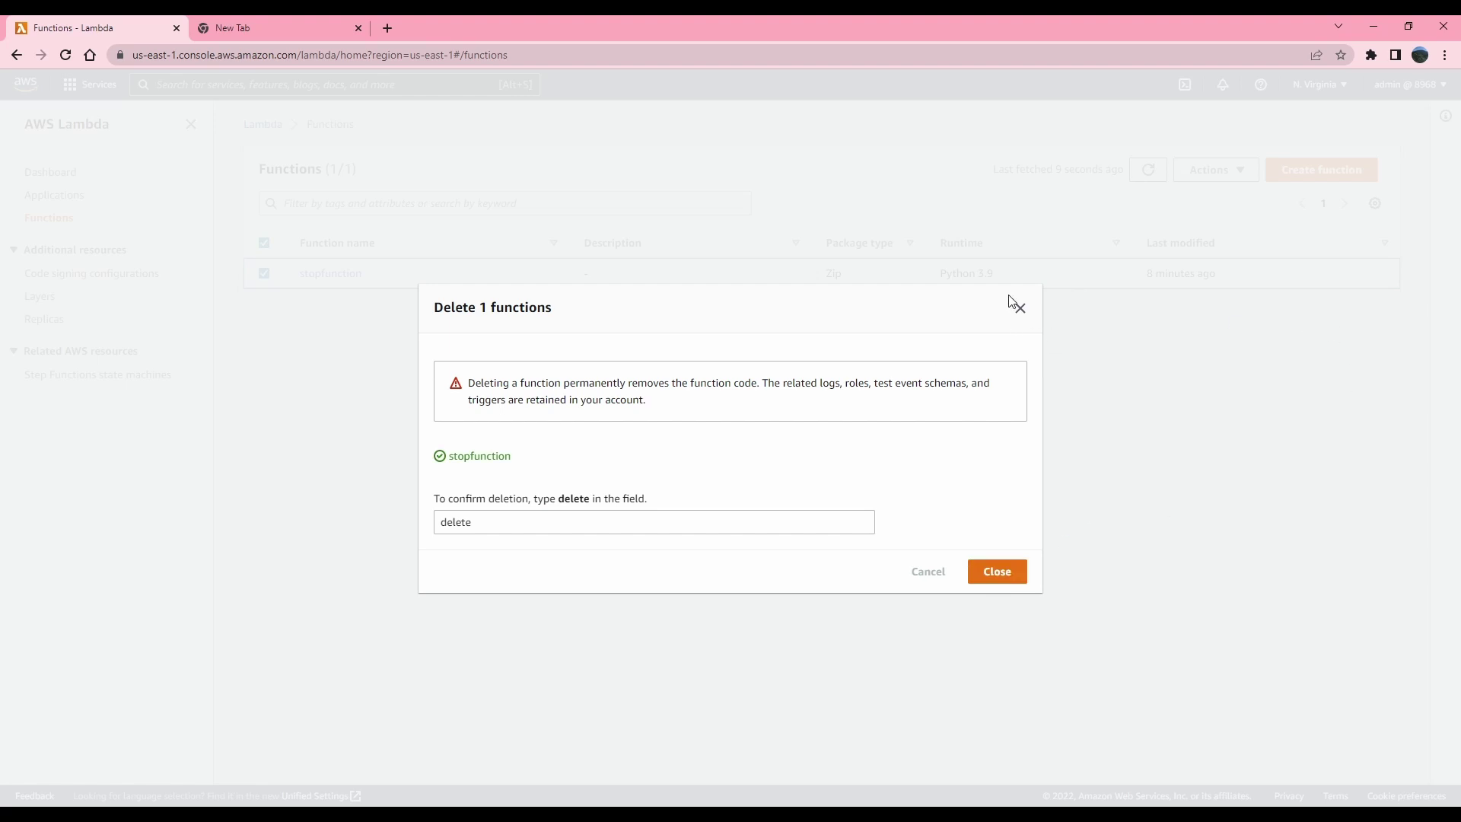
pyautogui.click(1018, 307)
pyautogui.click(1301, 173)
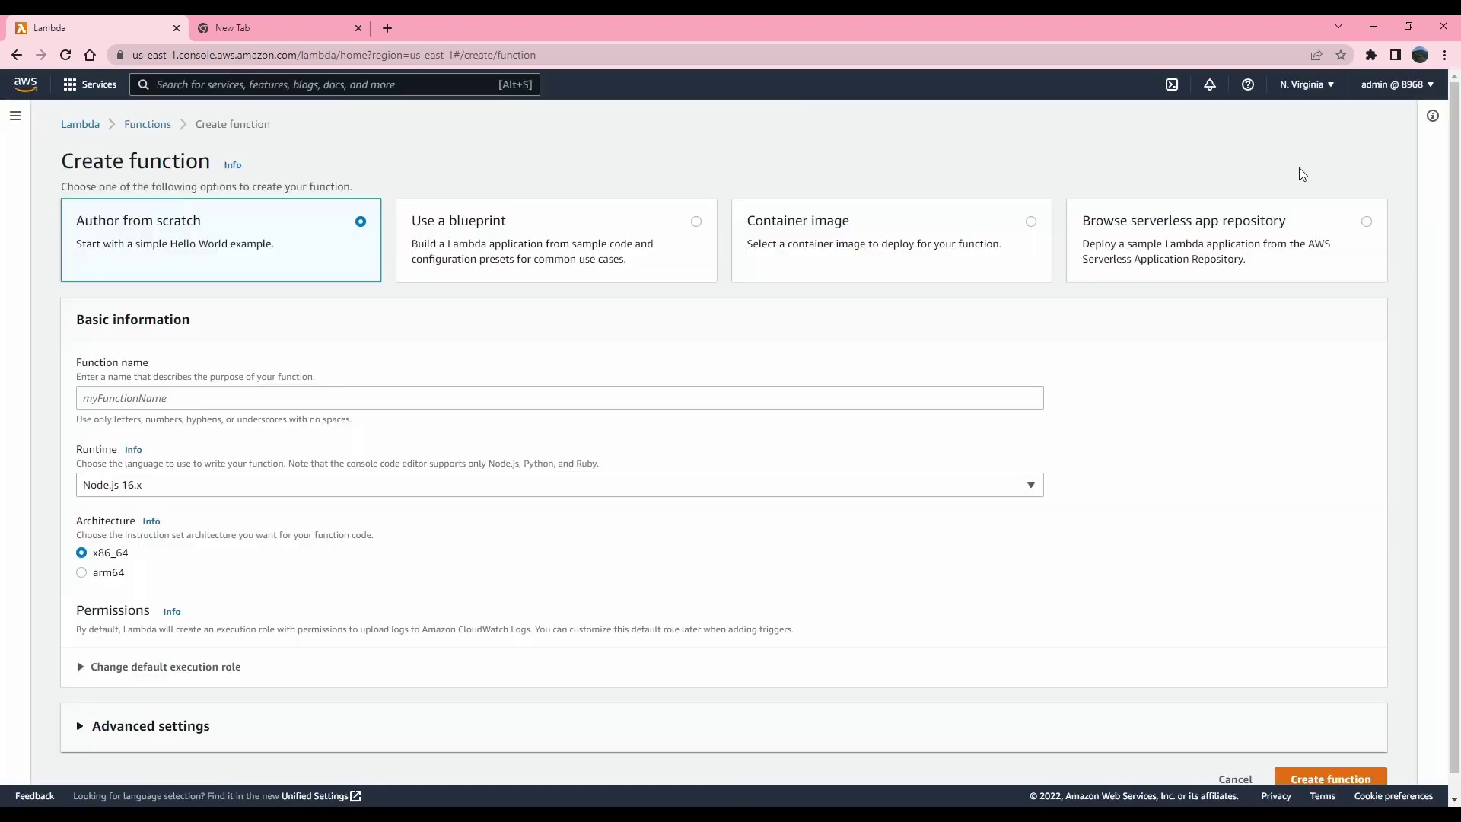
pyautogui.click(153, 126)
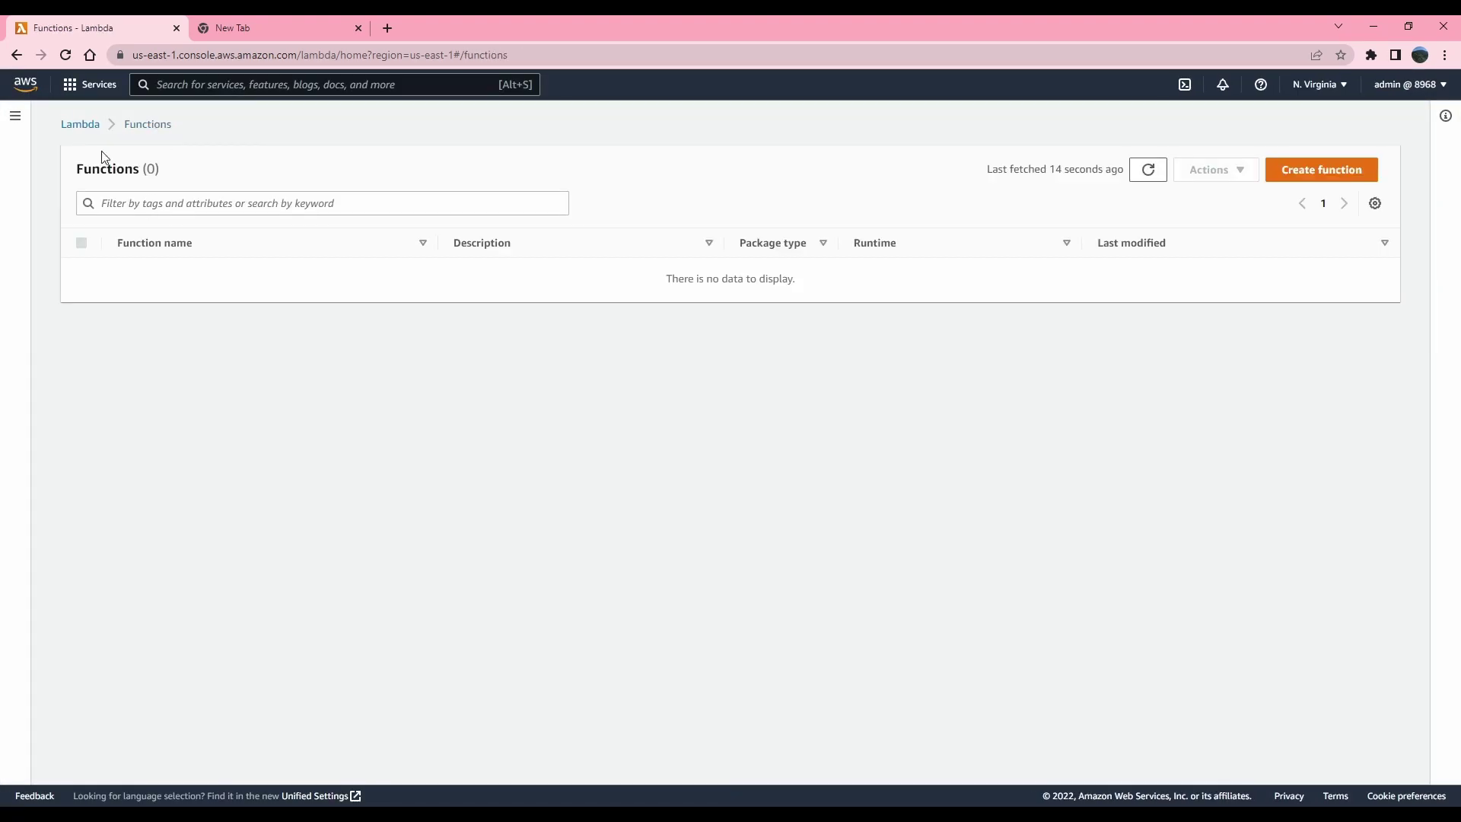
pyautogui.click(82, 126)
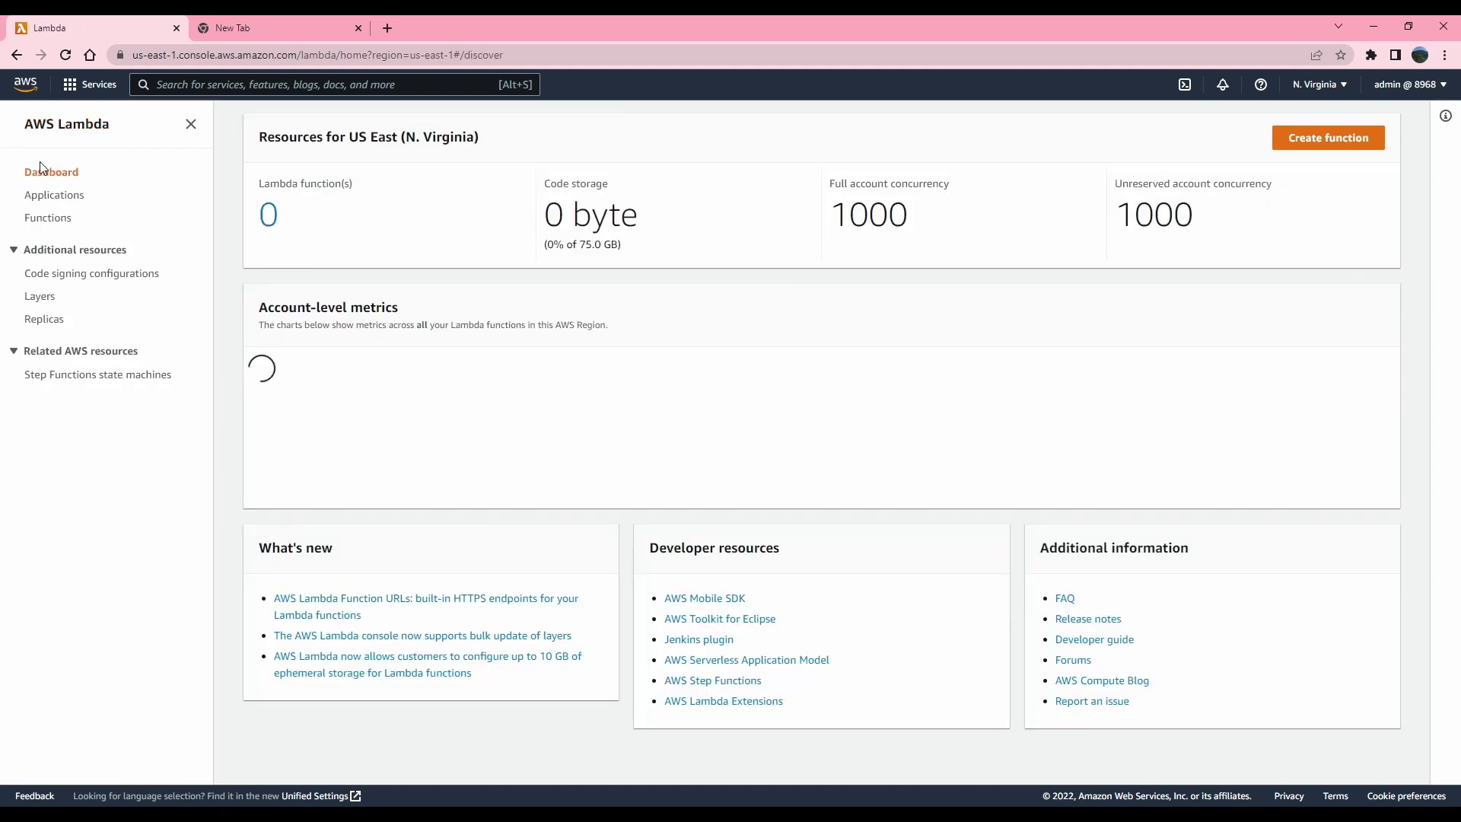
pyautogui.click(47, 219)
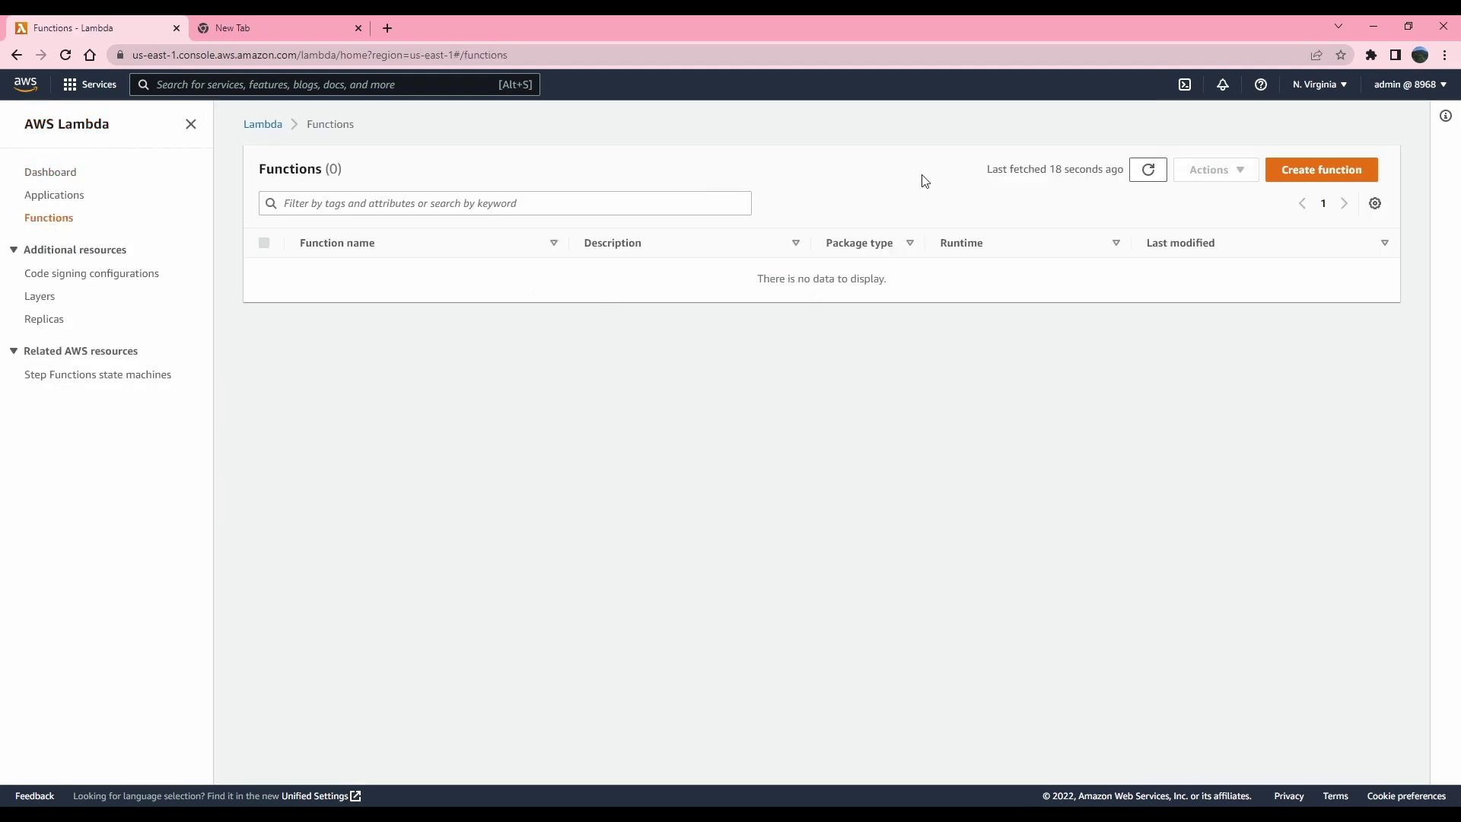
# Start a new Lambda function authored from scratch, named stopfunction, with the Python 3.9 runtime.
pyautogui.click(1340, 178)
pyautogui.click(153, 393)
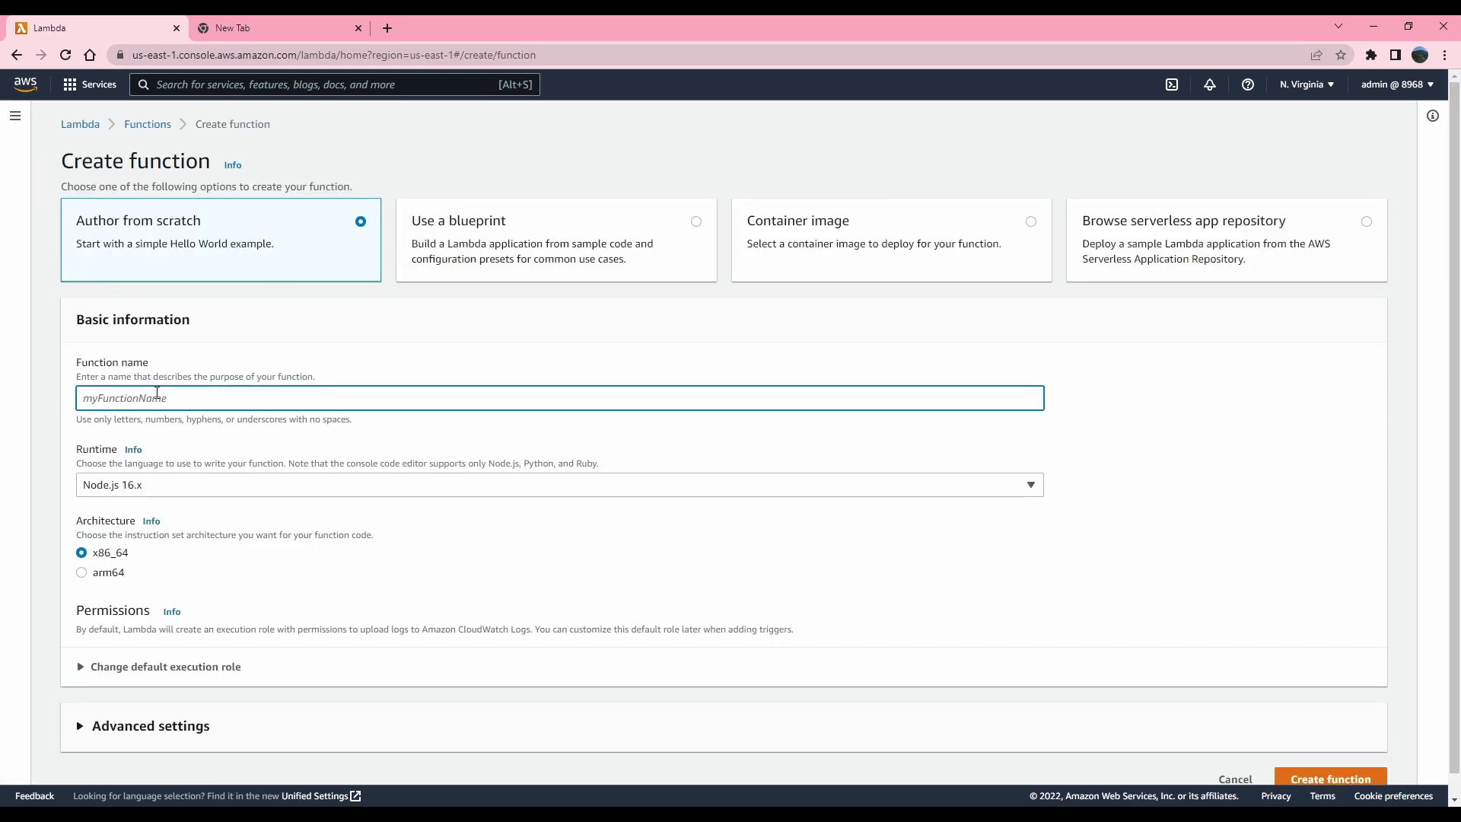
pyautogui.write('stopfunction')
pyautogui.click(181, 487)
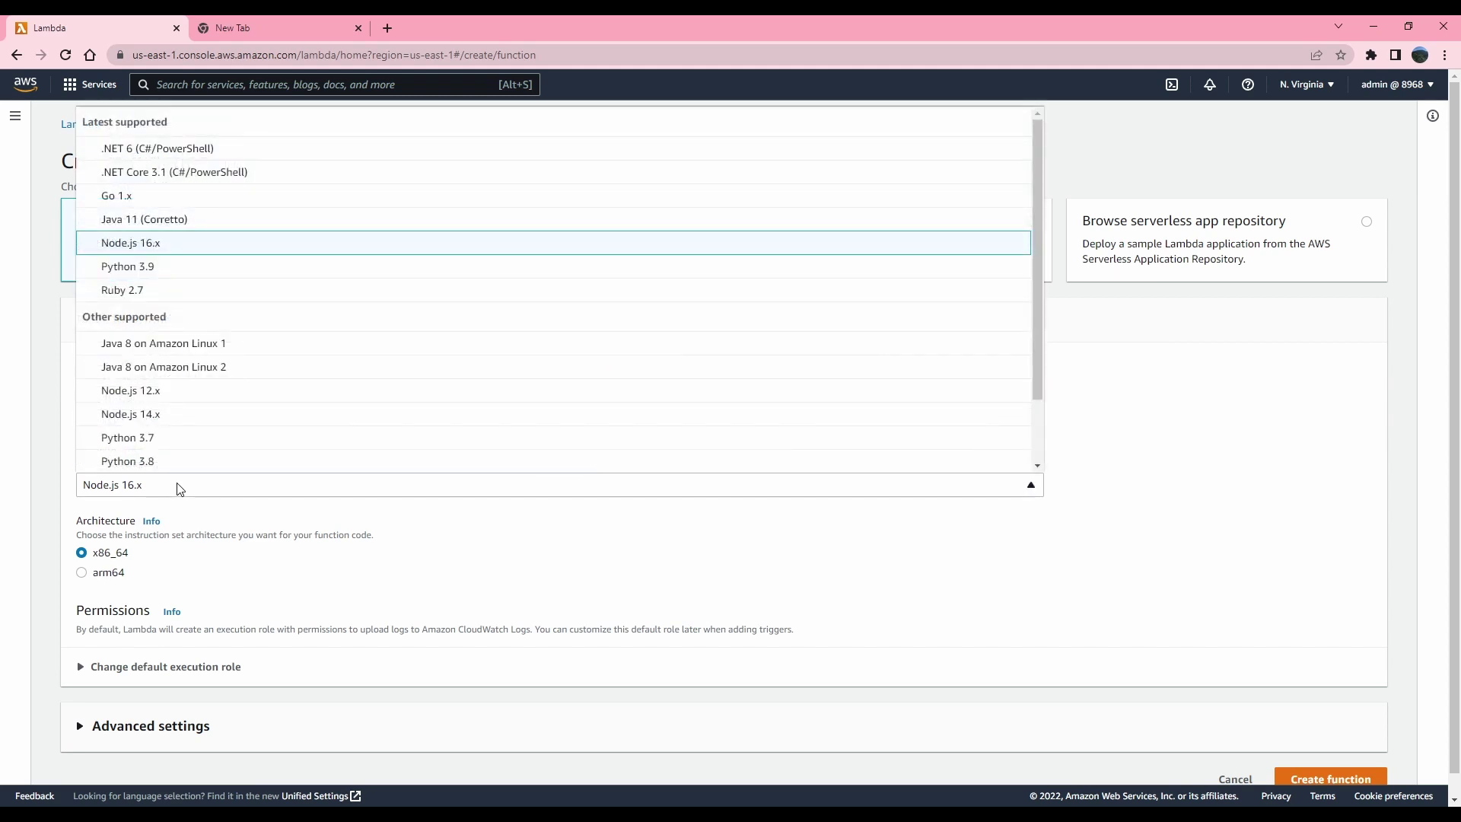
pyautogui.click(147, 276)
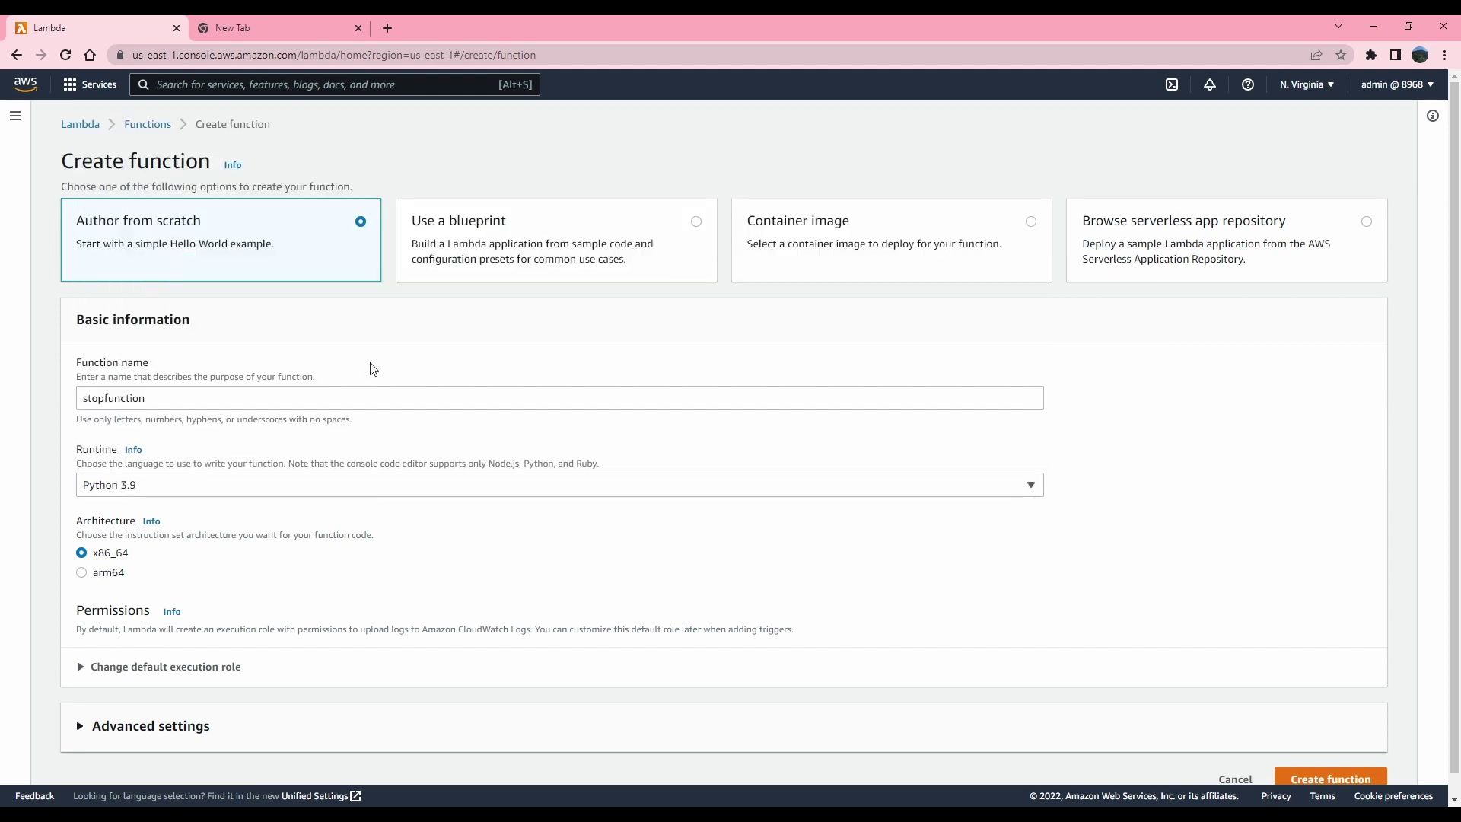
# Change the function's default execution role to the existing role Ec2scheduler.
pyautogui.scroll(-1, 213, 506)
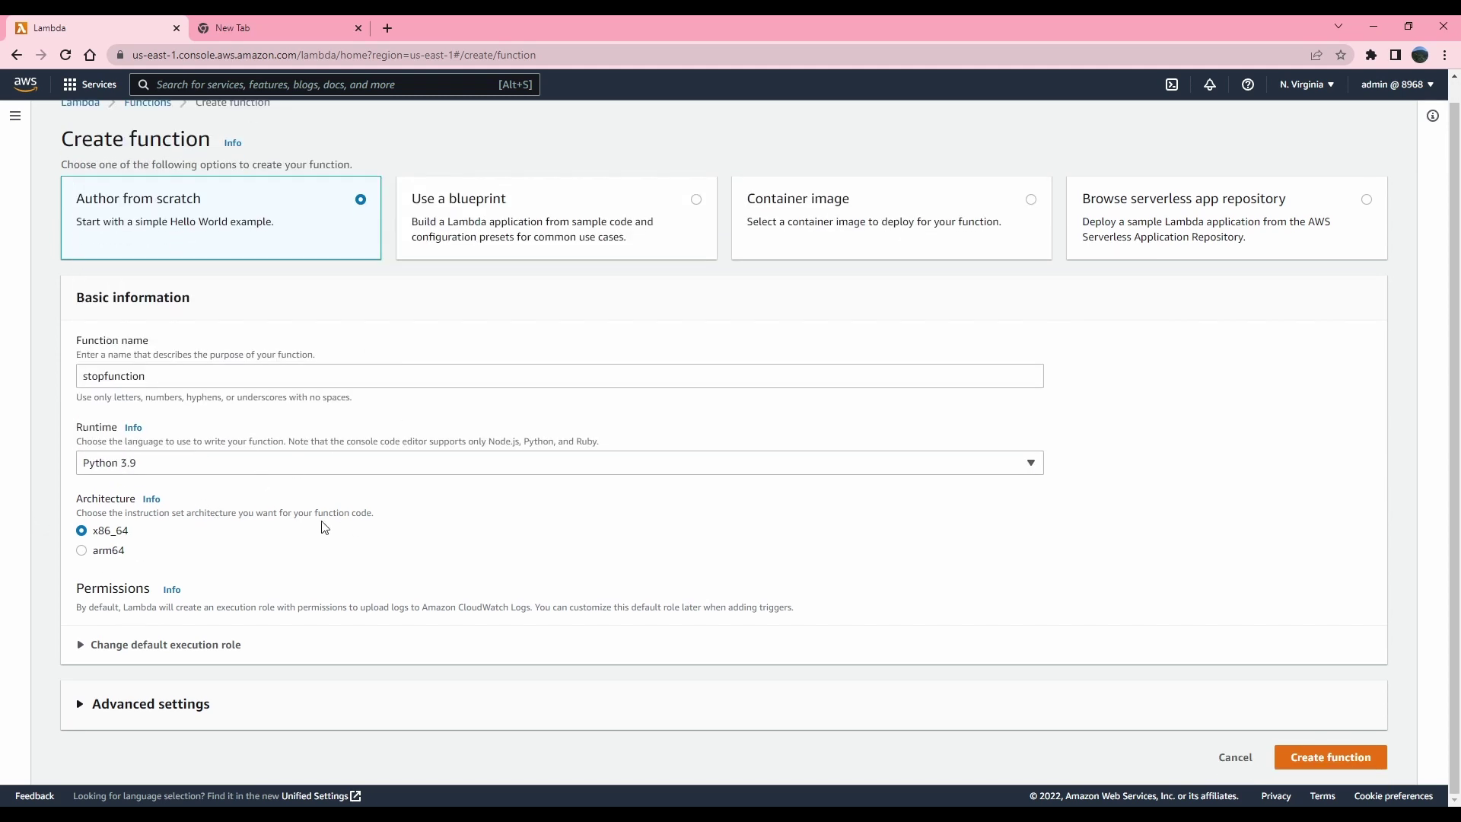
pyautogui.click(123, 646)
pyautogui.scroll(-2, 305, 642)
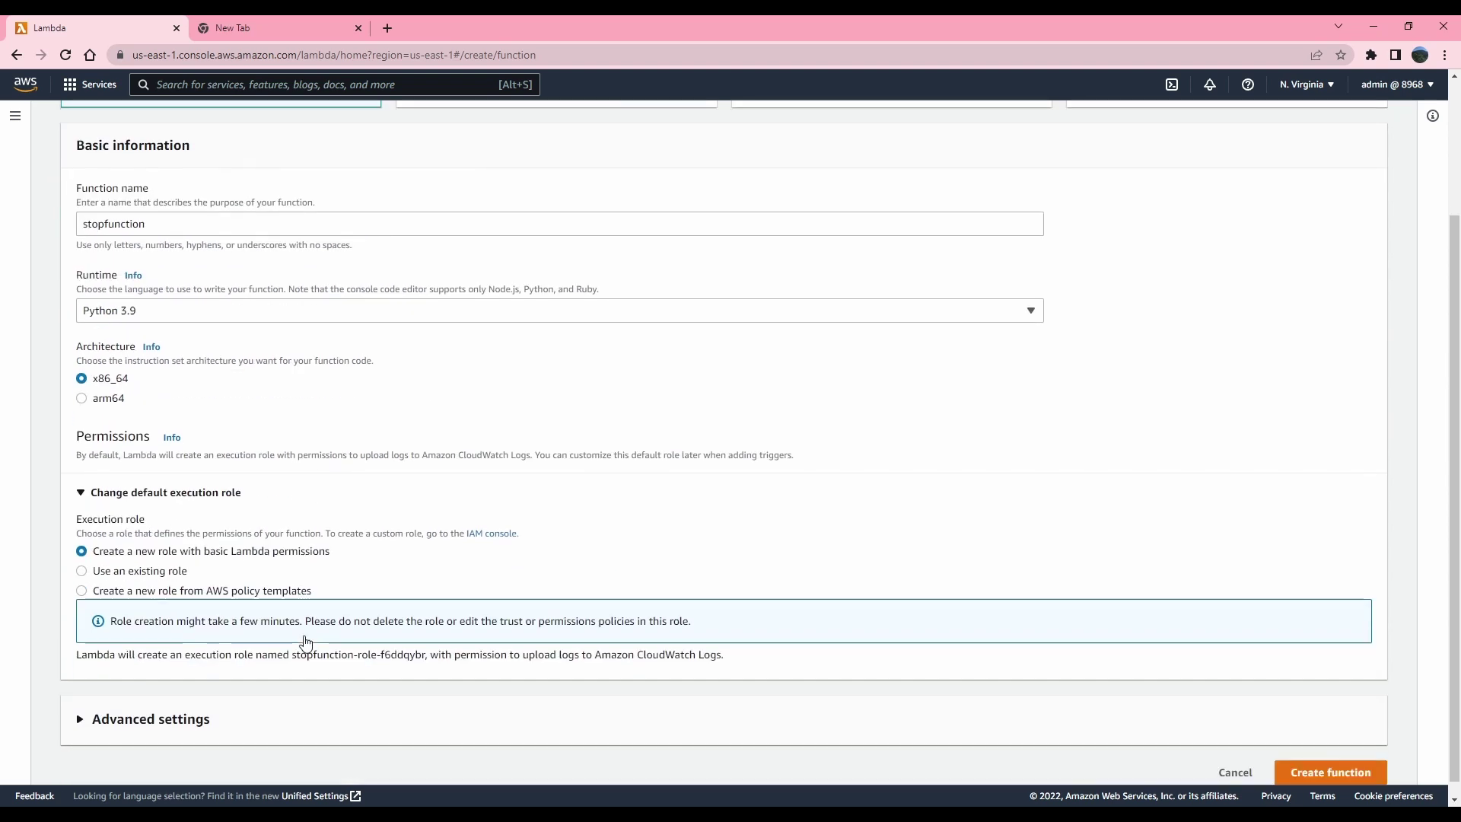
pyautogui.click(82, 571)
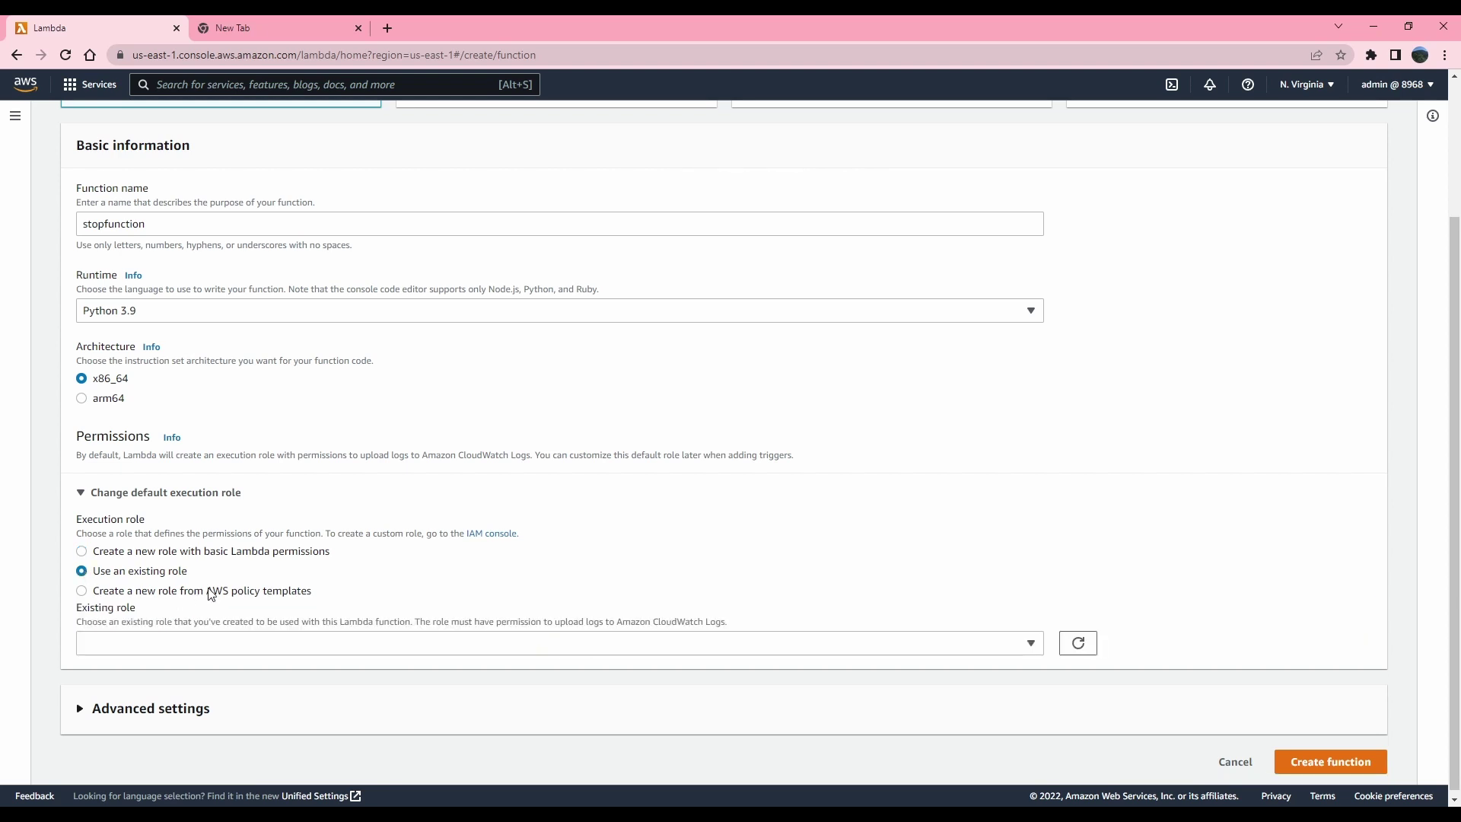
pyautogui.click(185, 651)
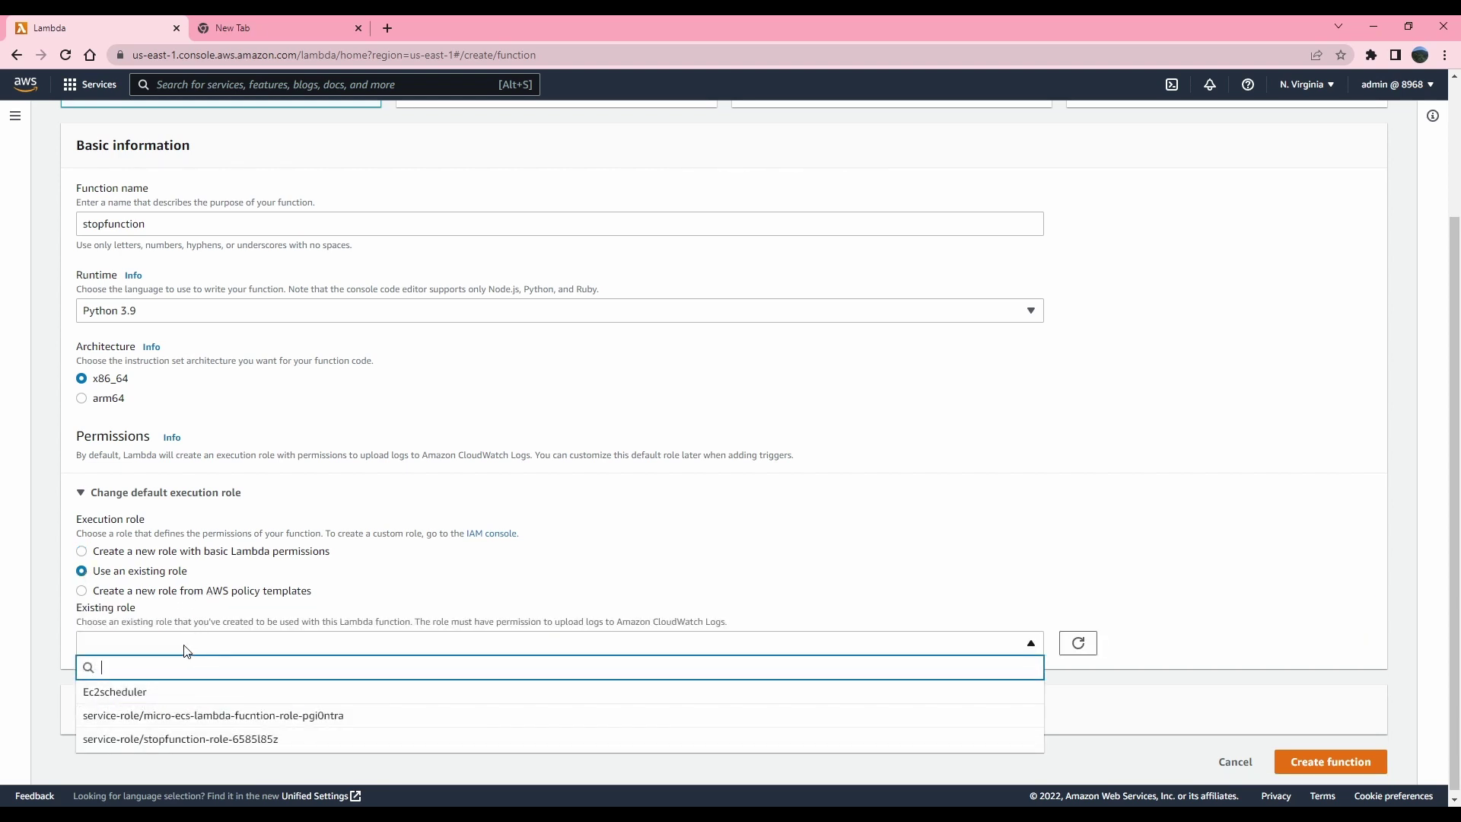
pyautogui.click(138, 694)
# Expand the advanced settings, leave all their options disabled, and create the function.
pyautogui.scroll(-1, 310, 685)
pyautogui.click(152, 702)
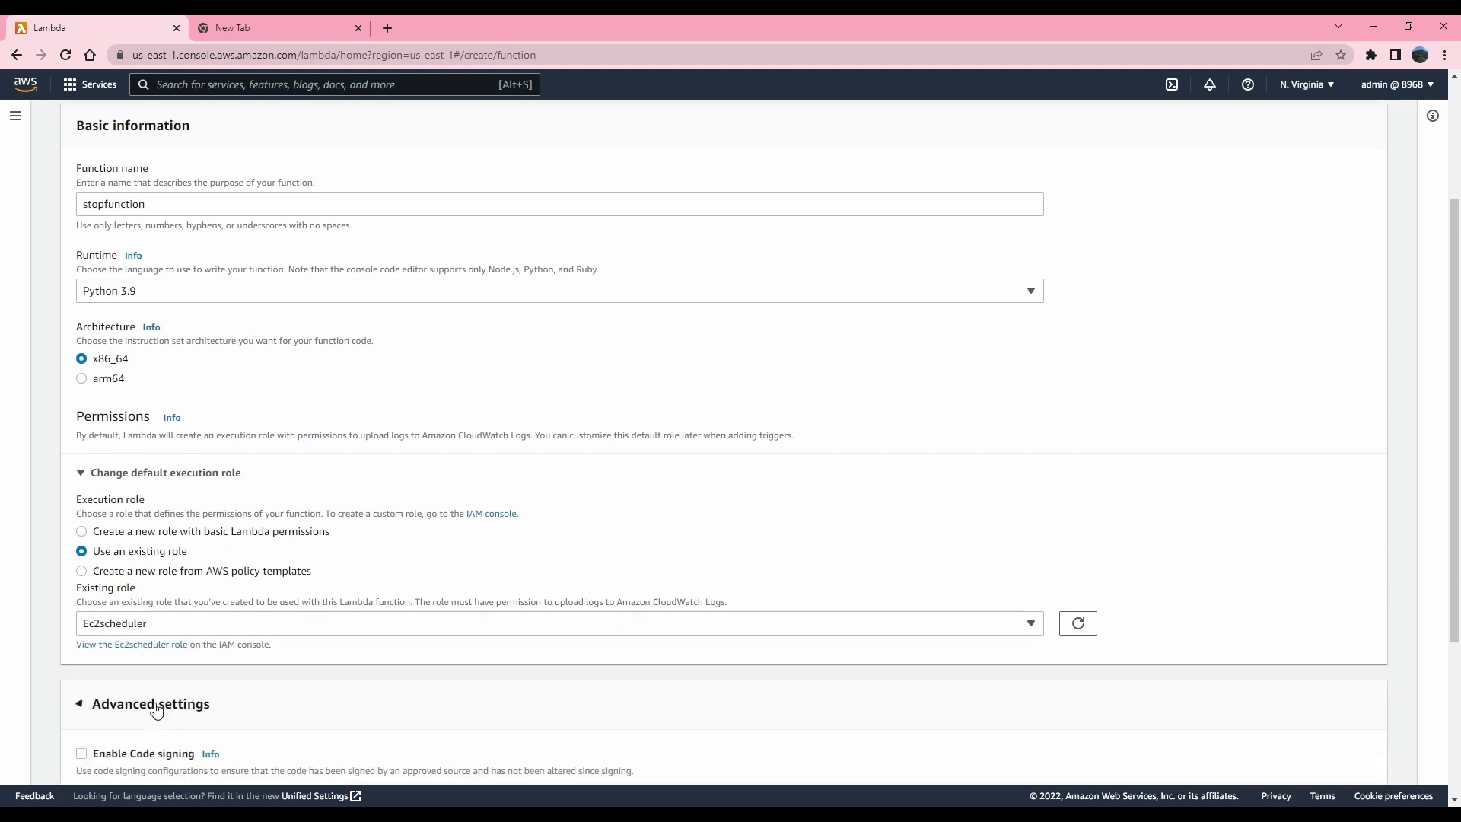
pyautogui.scroll(-3, 476, 643)
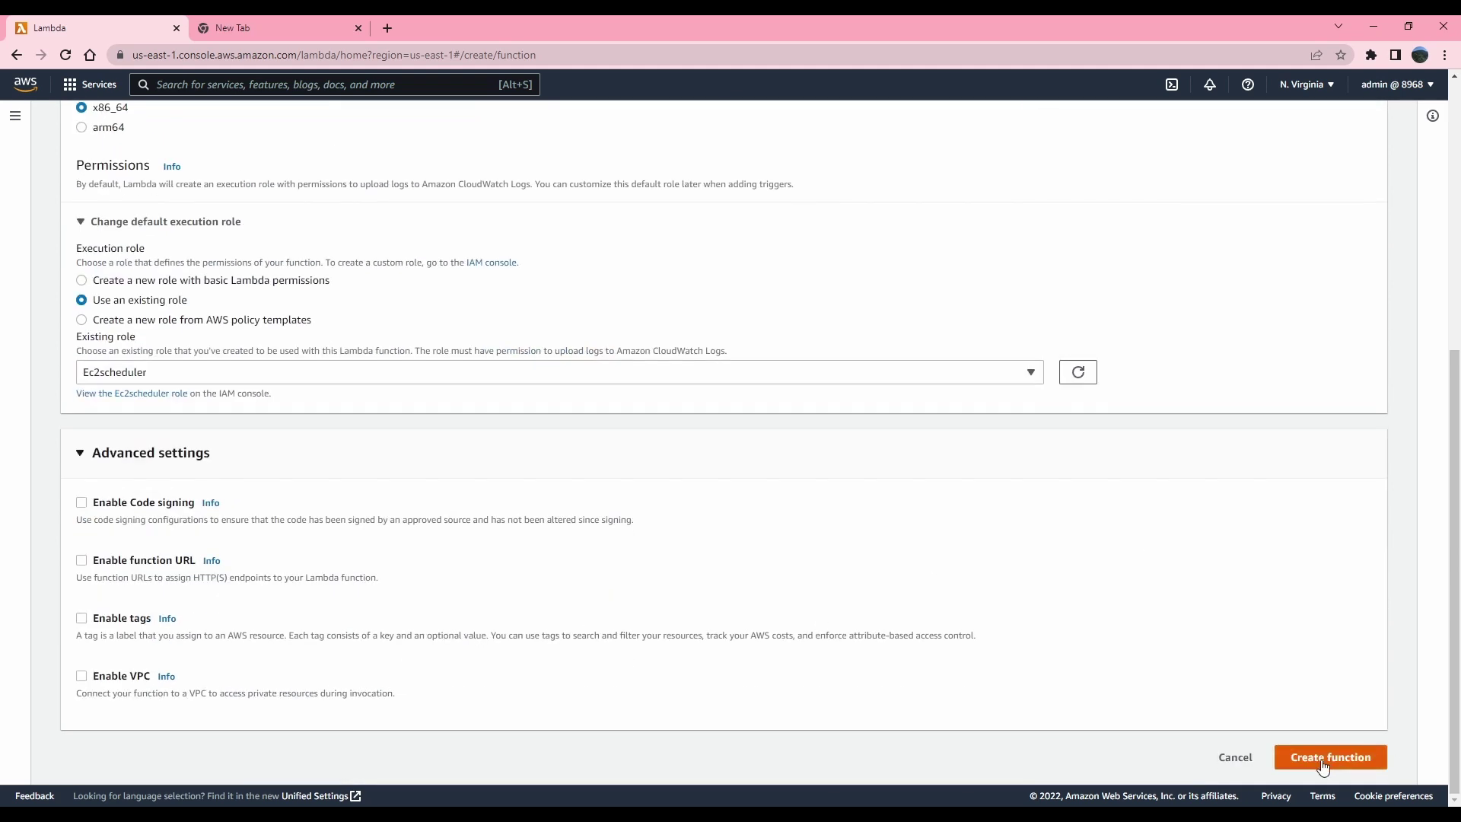
pyautogui.click(1325, 758)
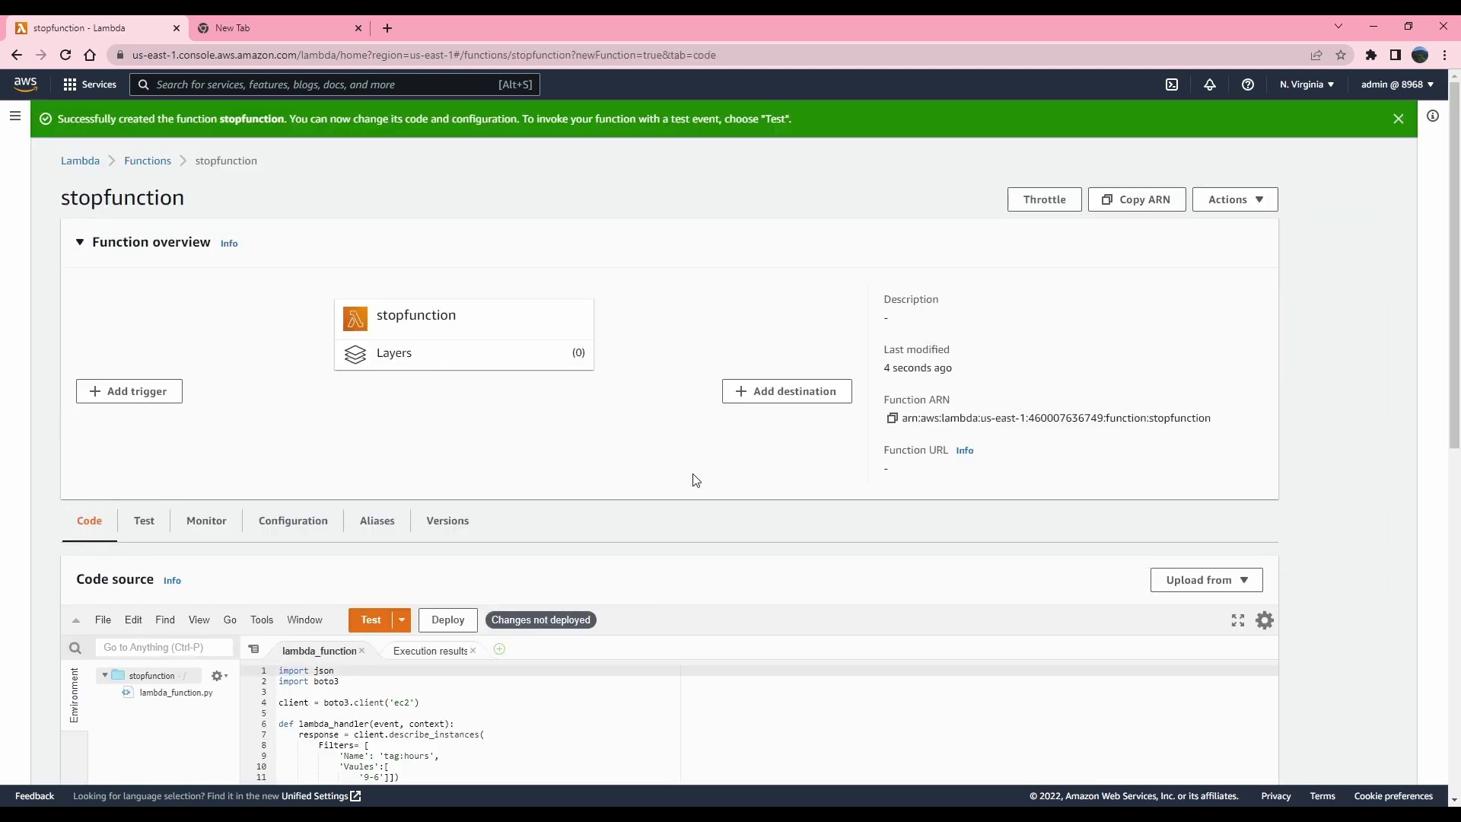
# Replace the code in lambda_function with a boto3 handler that finds EC2 instances whose hours tag is 9-6 and stops them.
pyautogui.scroll(-4, 691, 479)
pyautogui.moveTo(406, 468); pyautogui.dragTo(279, 387)
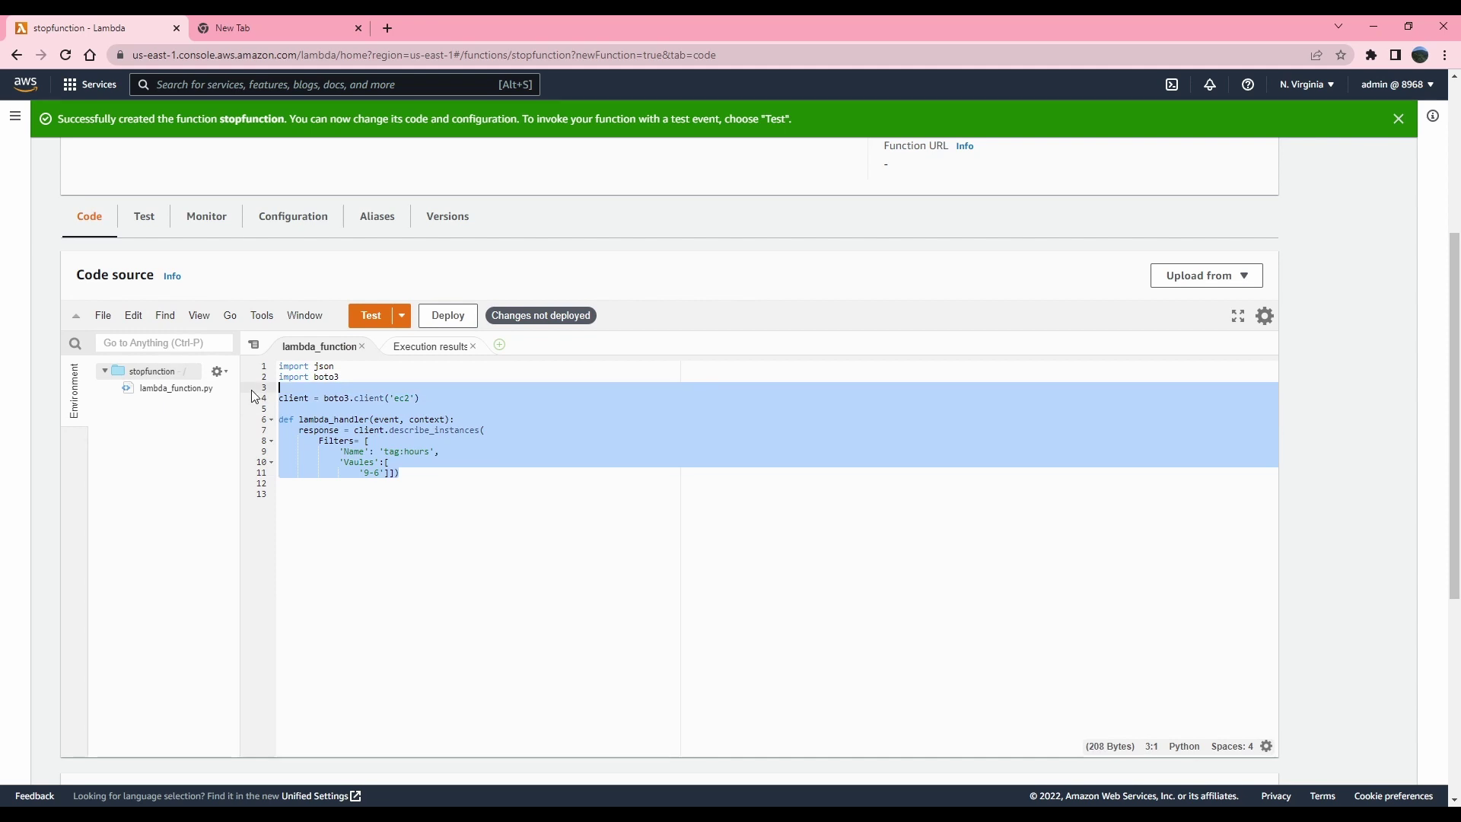
pyautogui.moveTo(460, 469); pyautogui.dragTo(275, 430)
pyautogui.press('BackSpace')
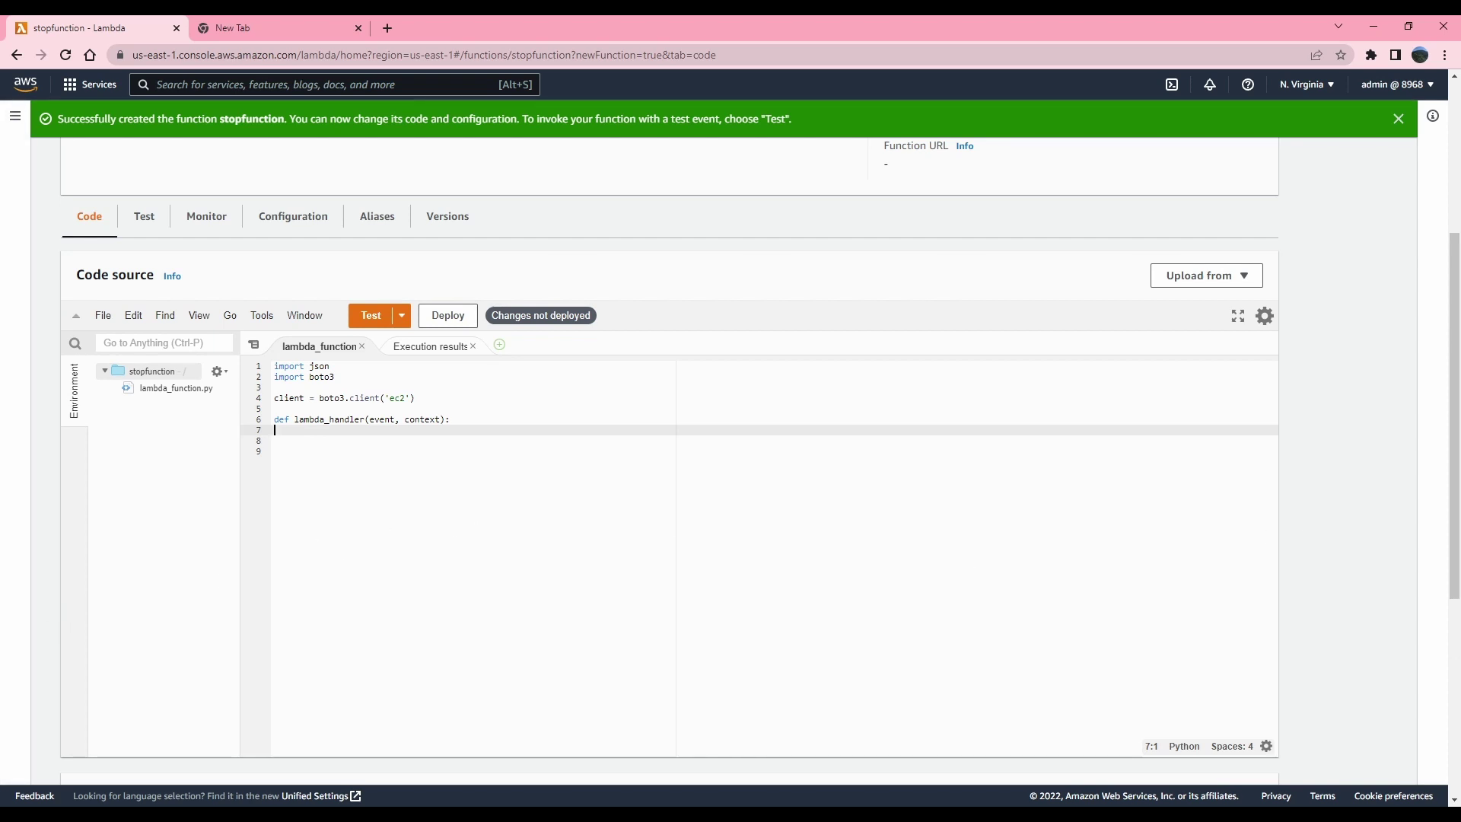
pyautogui.hotkey('ctrl', 'a')
pyautogui.write('import json  import boto3  client = boto3.client(\'ec2\')  def lambda_handler(event, context):     response = client.describe_instances(     Filters=[         {             \'Name\': \'tag:hours\',             \'Values\': [                 \'9-6\',              ]         },     ],     )     print(response)     instances = []     length = len(response[\'Reservations\'])     for i in range(length):         instanceID = response[\'Reservations\'][i][\'Instances\'][0][\'InstanceId\']         instances.append(instanceID)      if not instances:         print("No instance found")     else:         response = client.stop_instances(         InstanceIds=instances,     )')
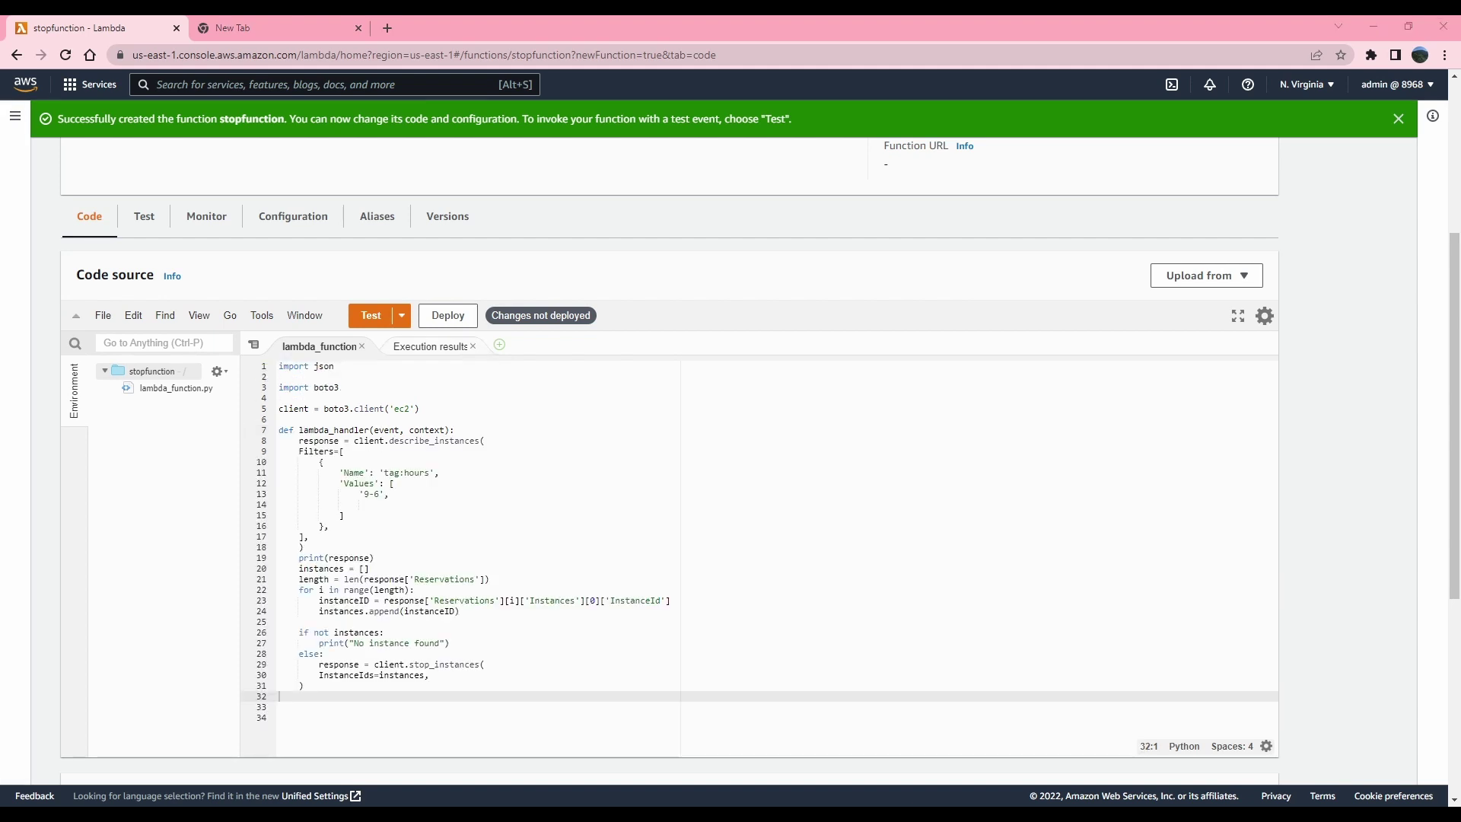
# Examine the handler code, highlighting the boto3 EC2 client line, the describe_instances call, and the Filters entry with its hours tag.
pyautogui.scroll(3, 730, 456)
pyautogui.scroll(-3, 731, 457)
pyautogui.moveTo(280, 408); pyautogui.dragTo(427, 407)
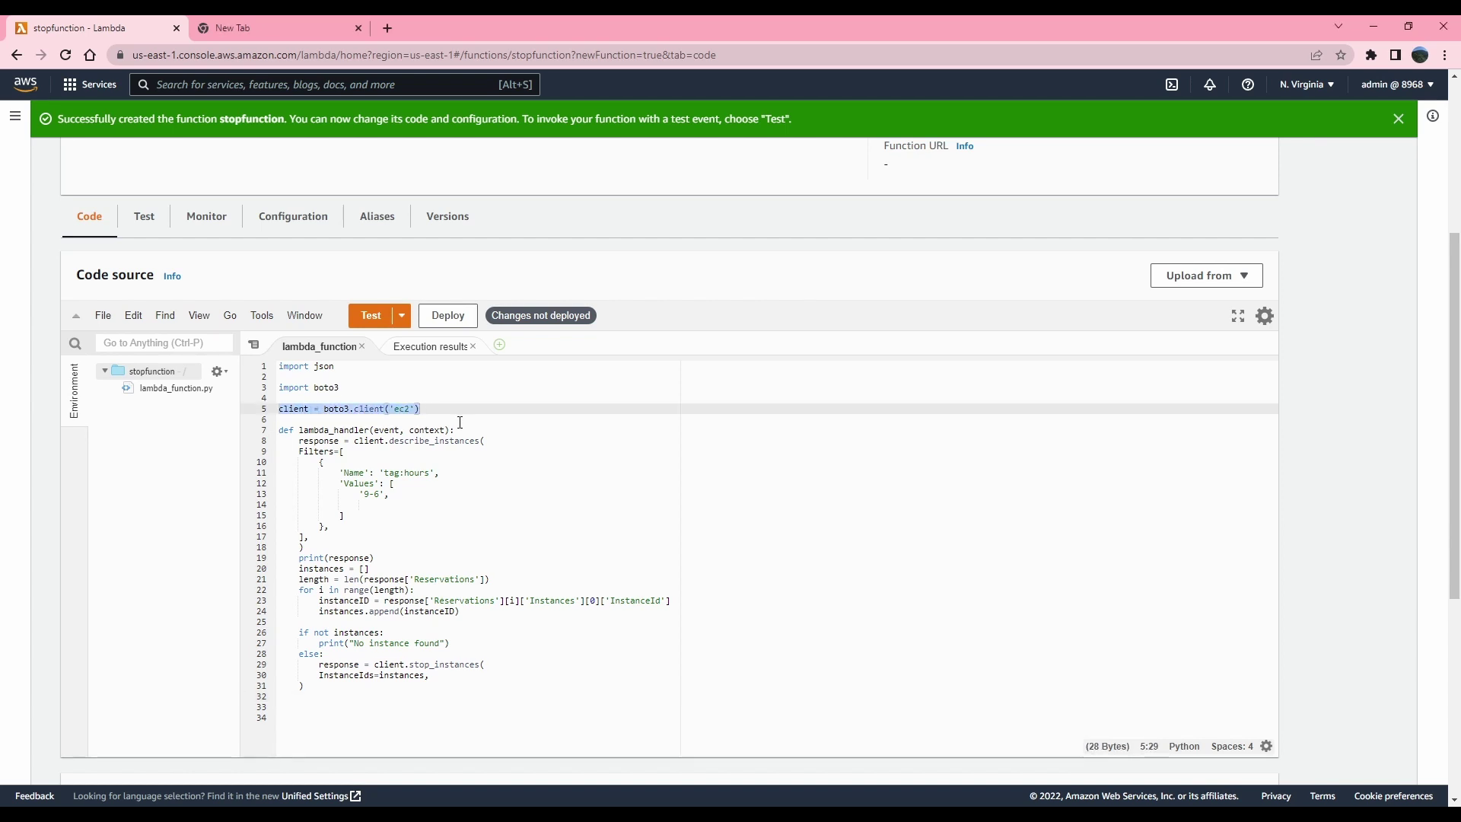
pyautogui.click(397, 409)
pyautogui.scroll(-3, 388, 434)
pyautogui.scroll(3, 357, 442)
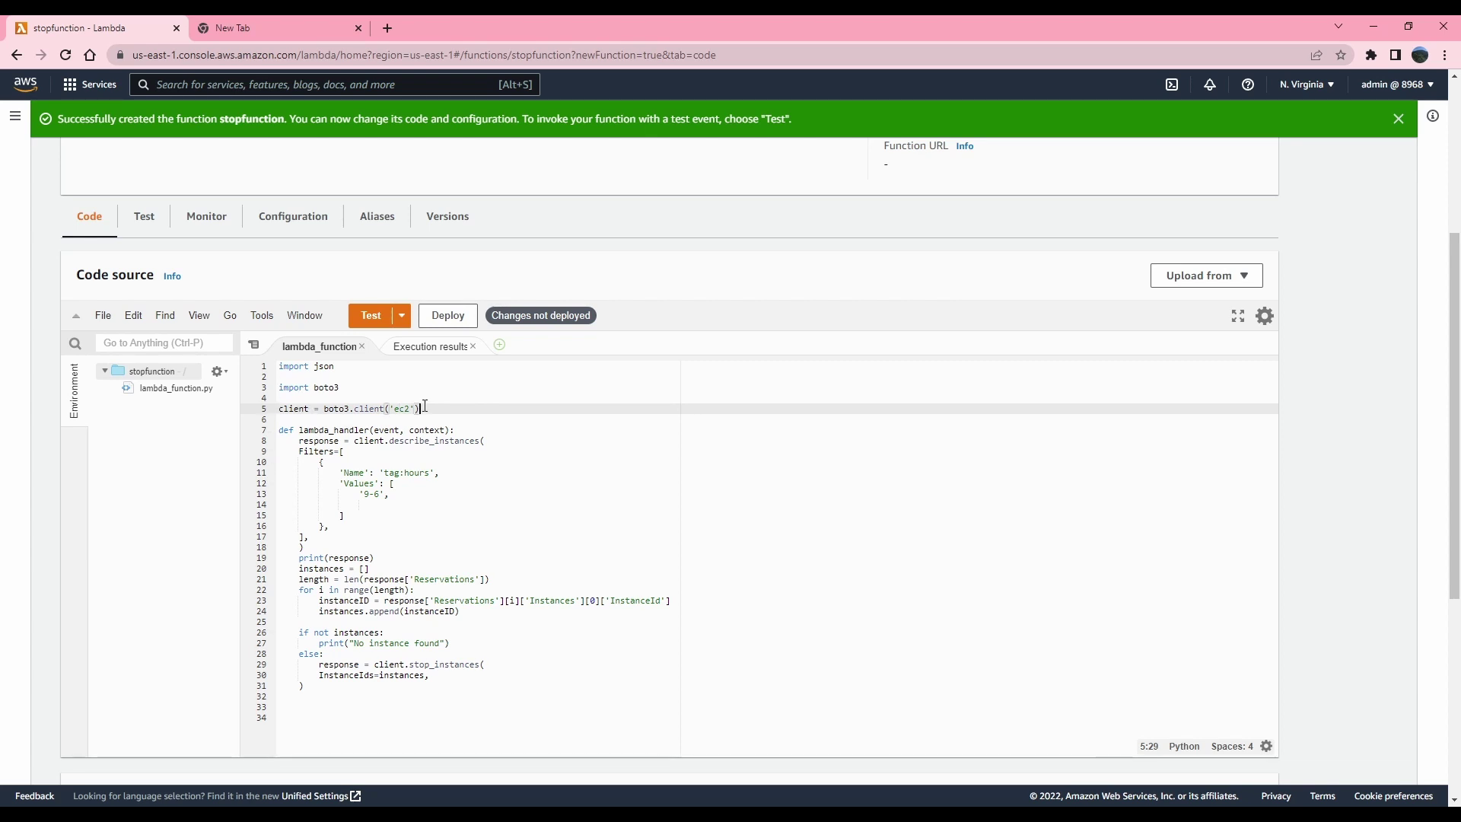
pyautogui.moveTo(420, 409); pyautogui.dragTo(236, 409)
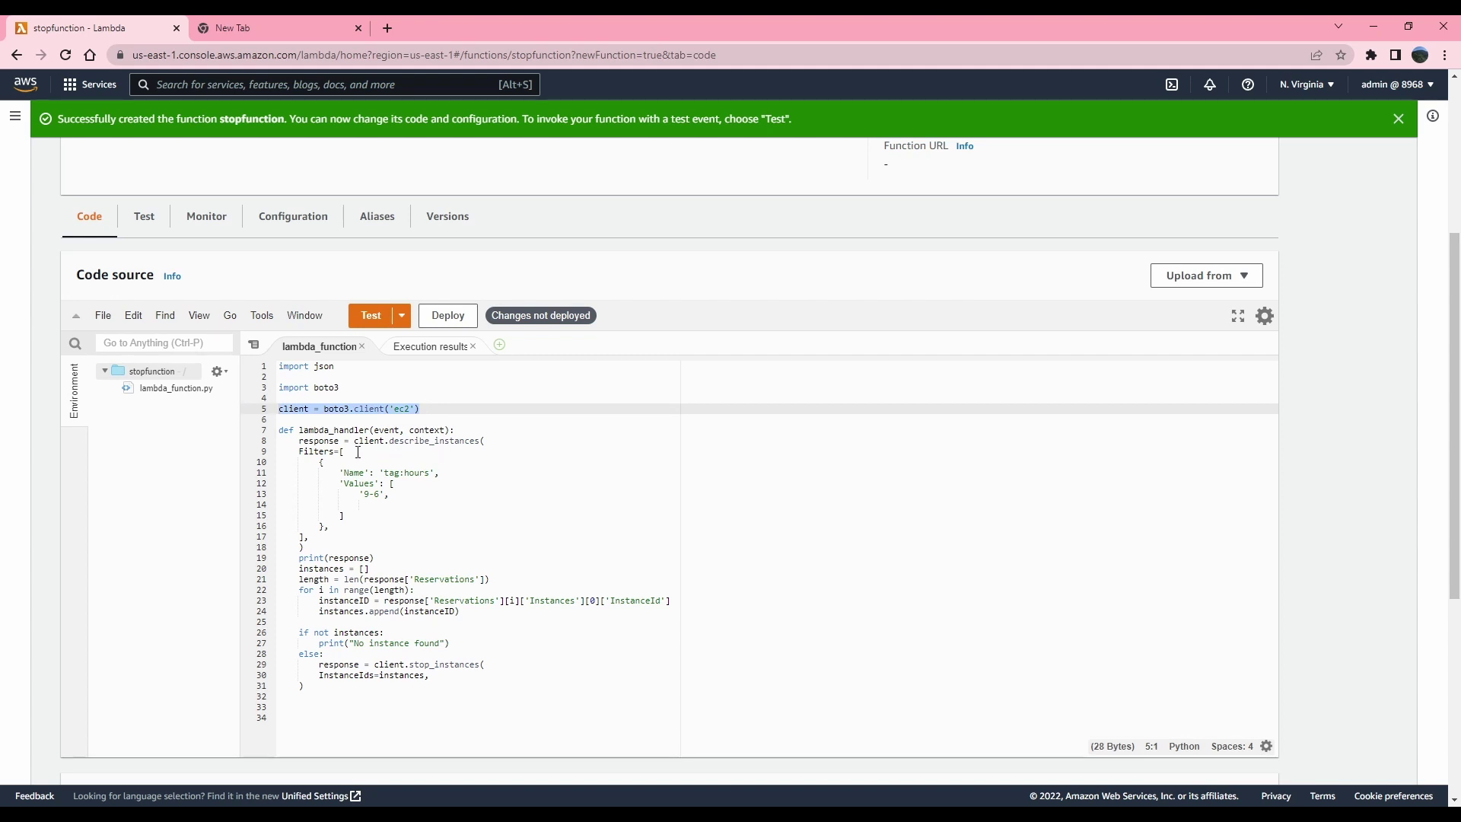
pyautogui.moveTo(389, 440); pyautogui.dragTo(481, 441)
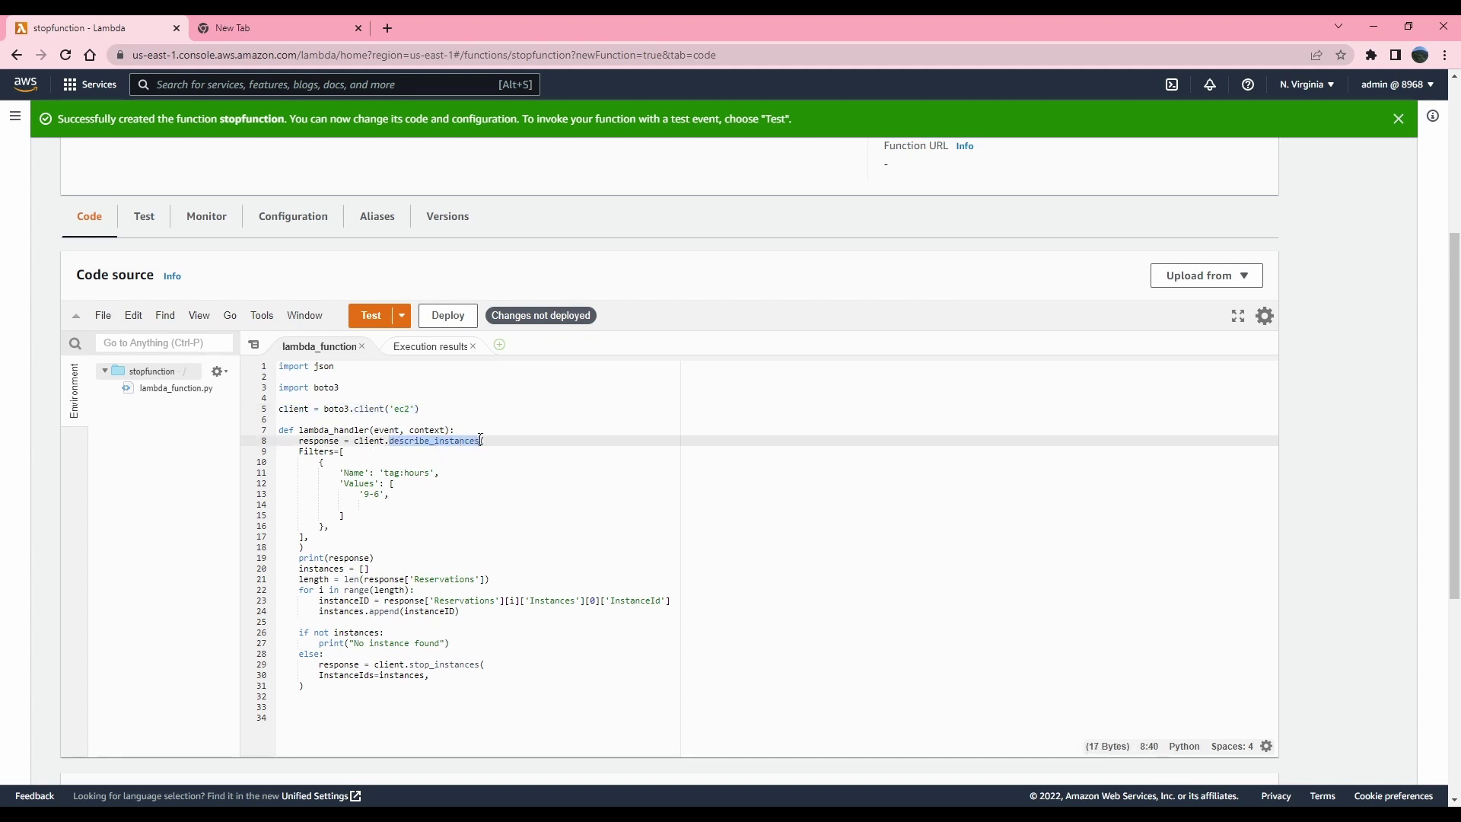
pyautogui.doubleClick(307, 454)
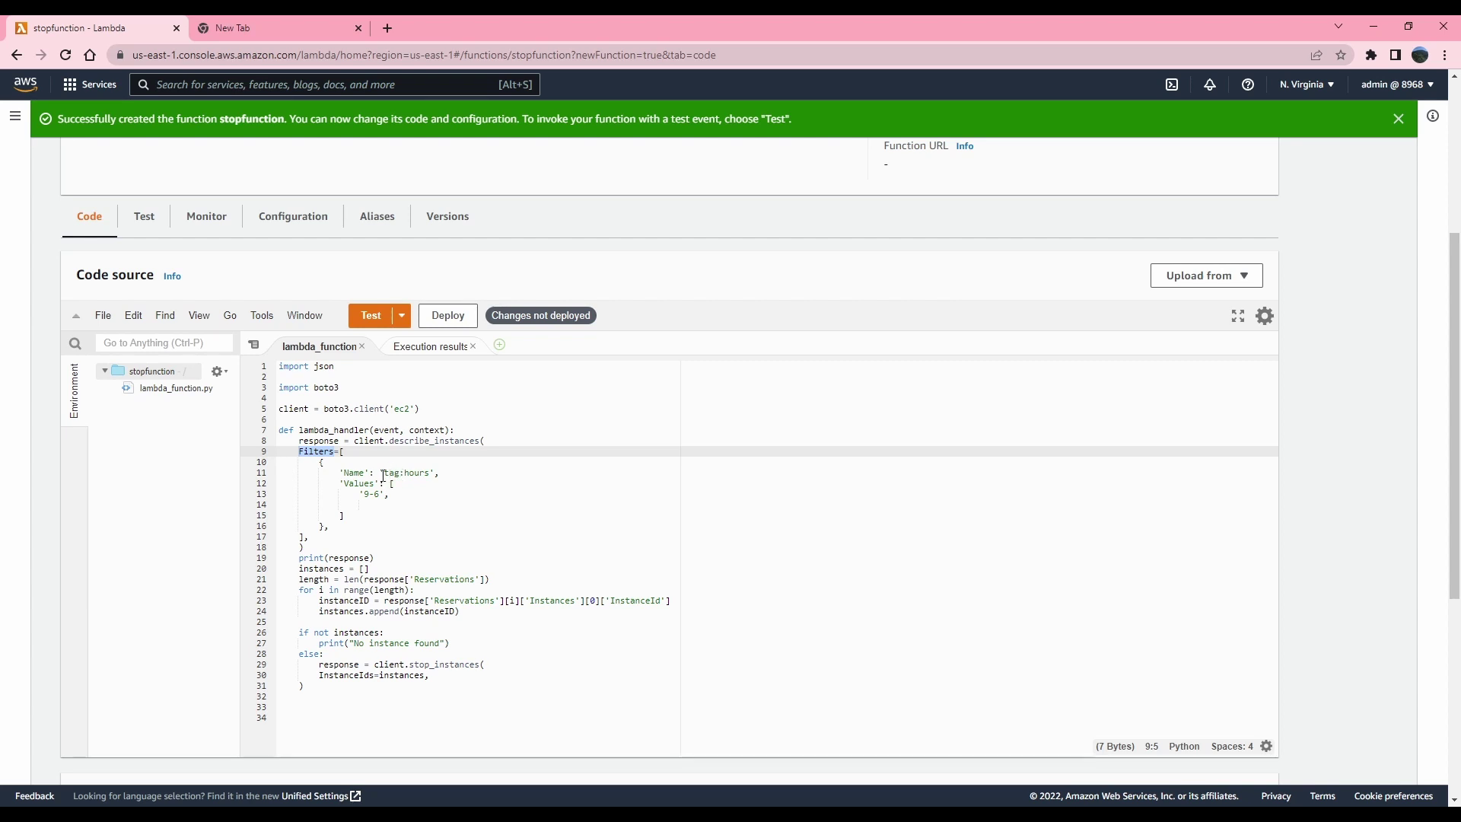
pyautogui.moveTo(383, 474); pyautogui.dragTo(431, 472)
pyautogui.click(369, 494)
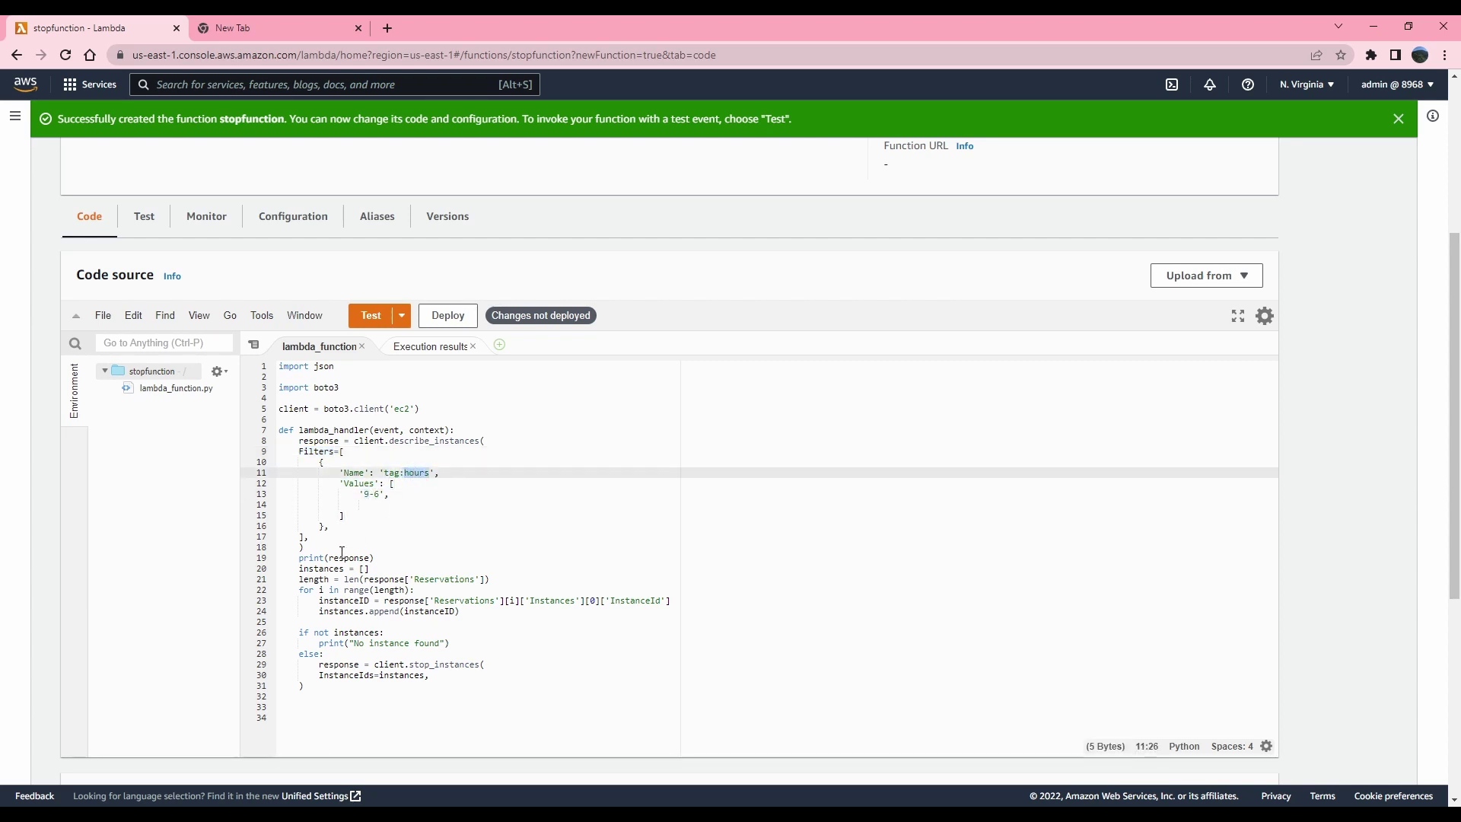
# Delete the print(response) statement from the handler, keeping an empty line before the instances list.
pyautogui.scroll(-2, 342, 552)
pyautogui.click(330, 511)
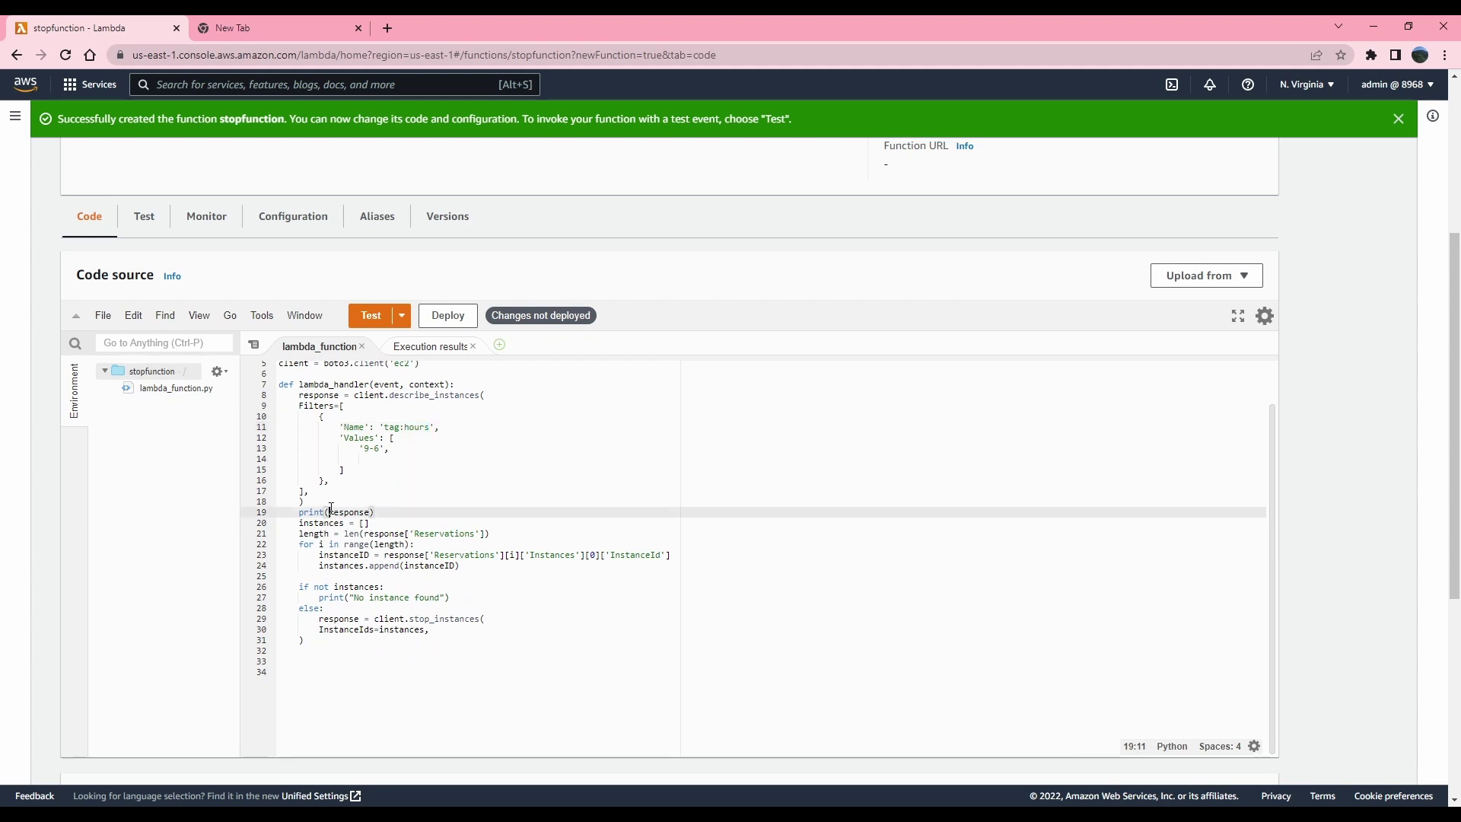
pyautogui.press('BackSpace')
pyautogui.moveTo(380, 512); pyautogui.dragTo(236, 510)
pyautogui.press('BackSpace')
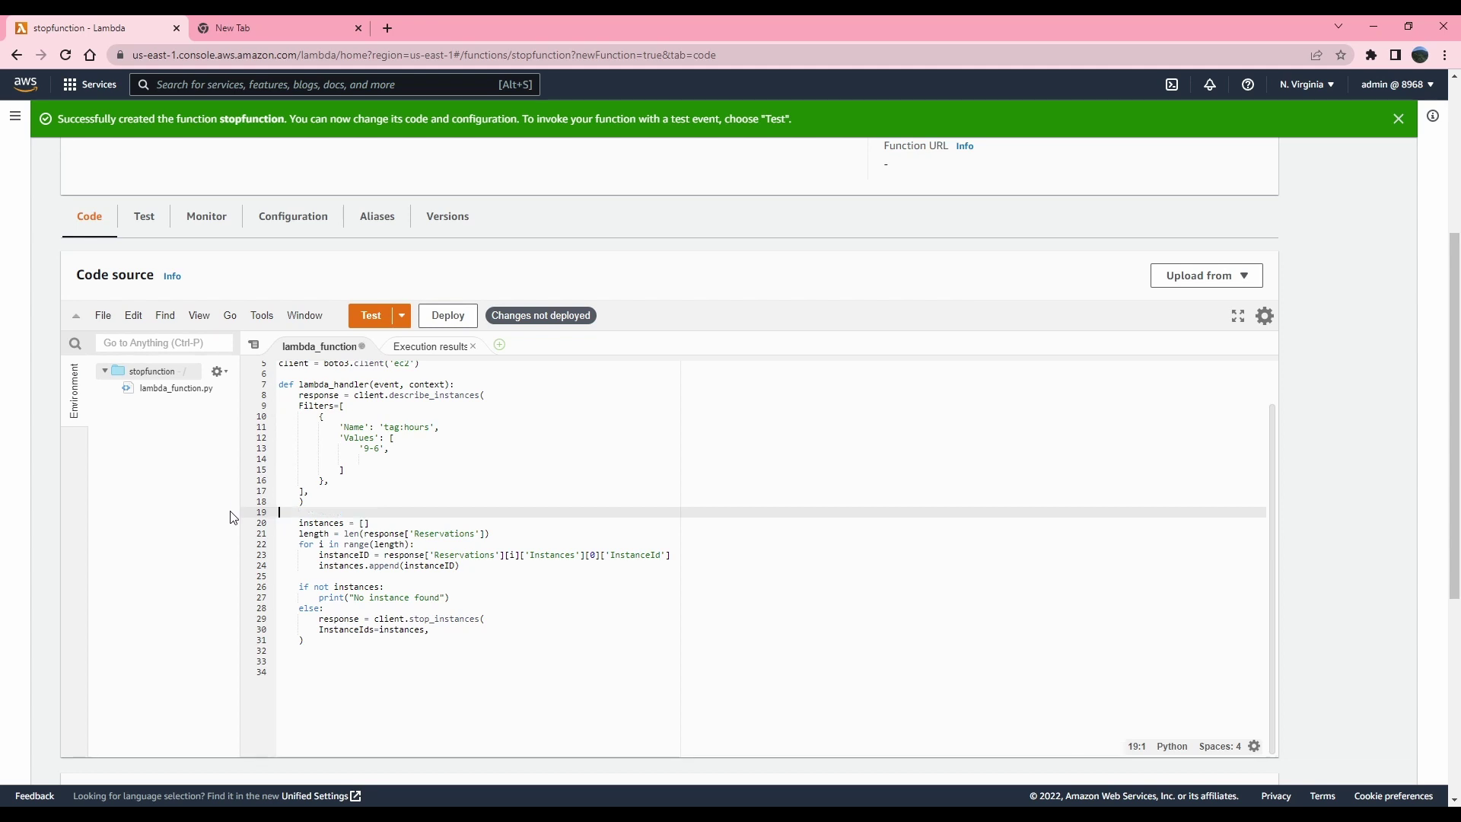
pyautogui.press('BackSpace')
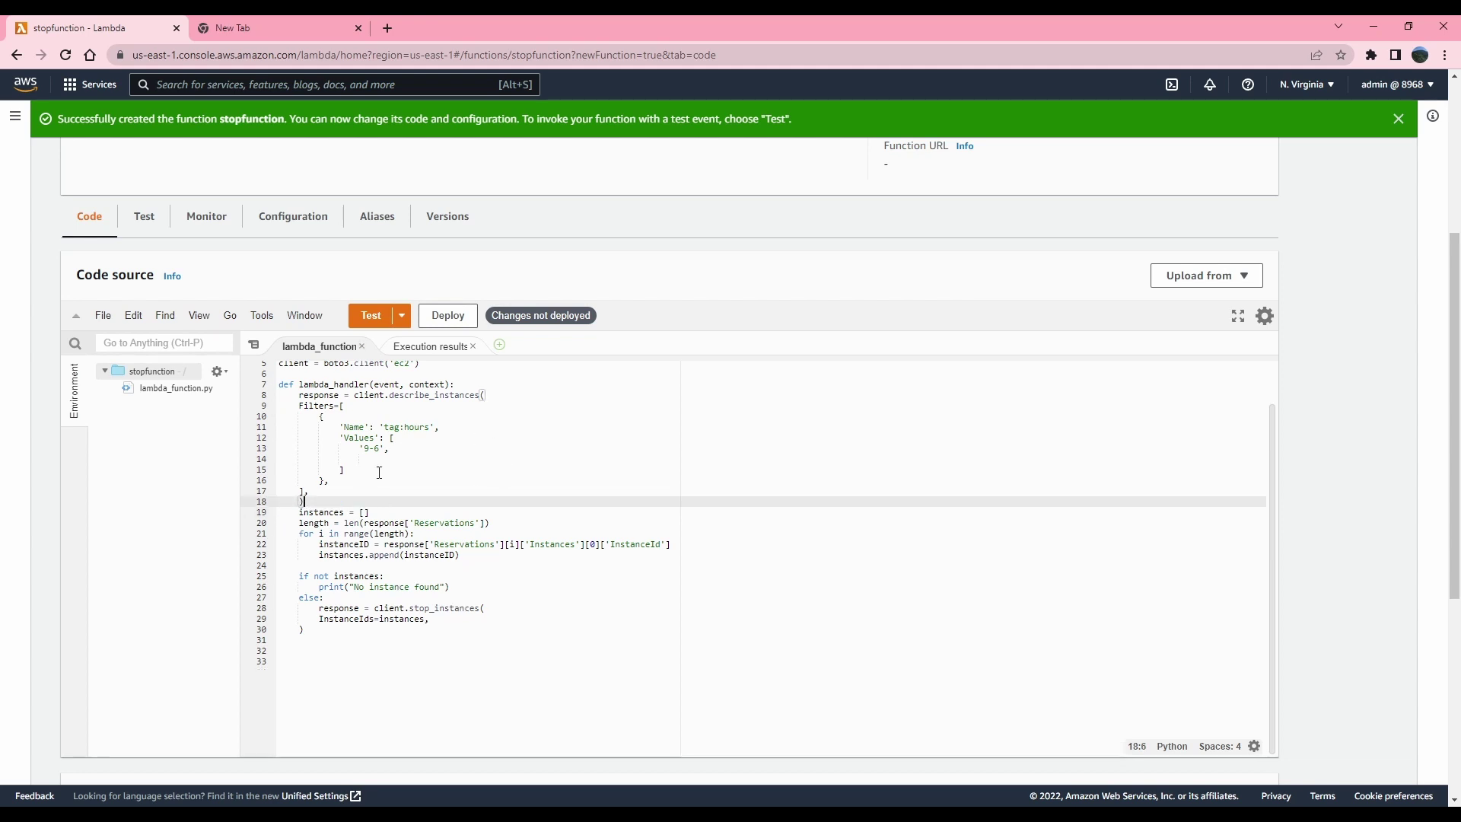
pyautogui.press('Return')
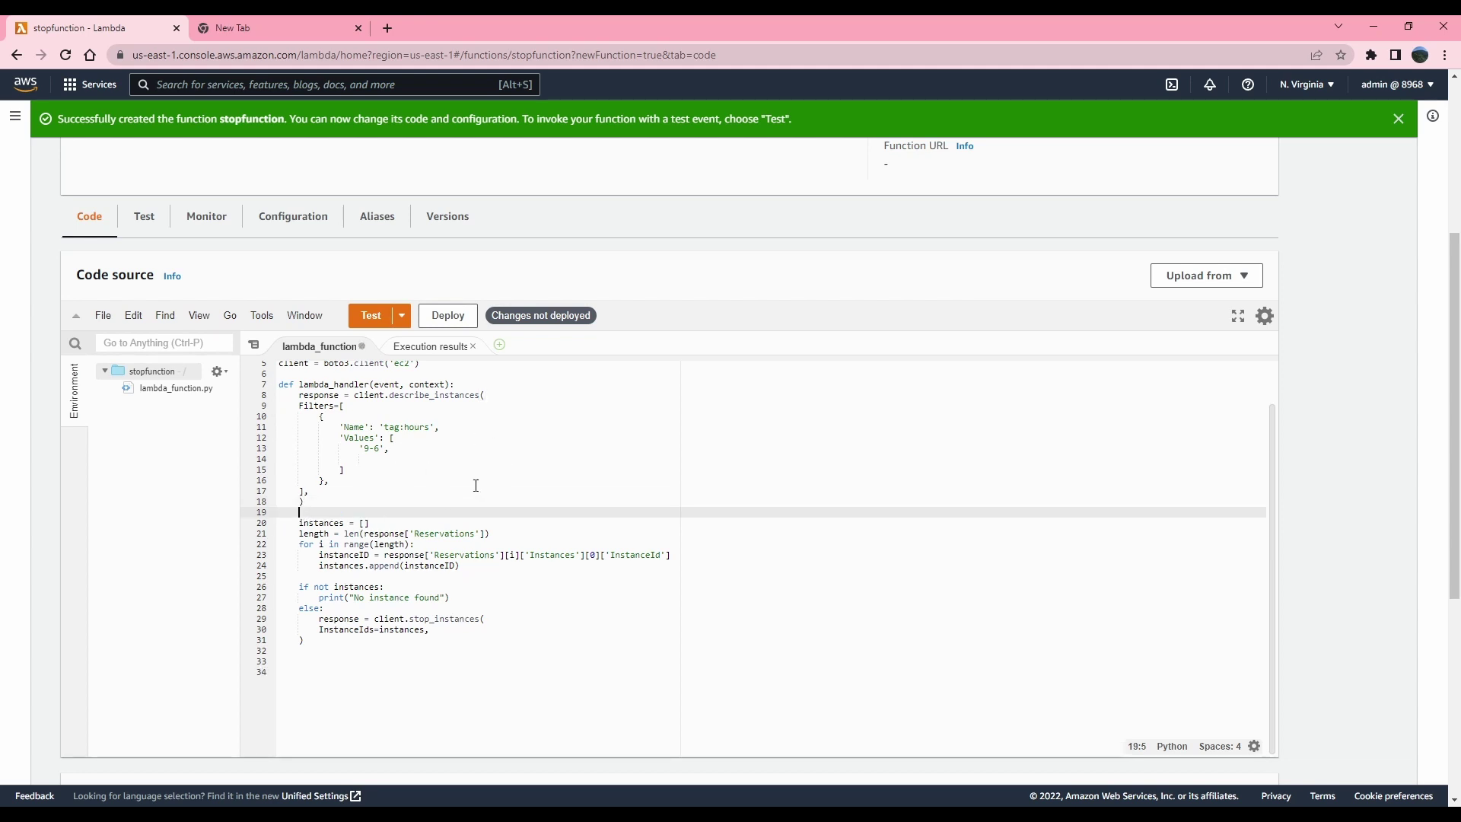
# Examine how the handler counts the Reservations in the response and loops over them to collect the instance IDs.
pyautogui.moveTo(372, 523); pyautogui.dragTo(437, 532)
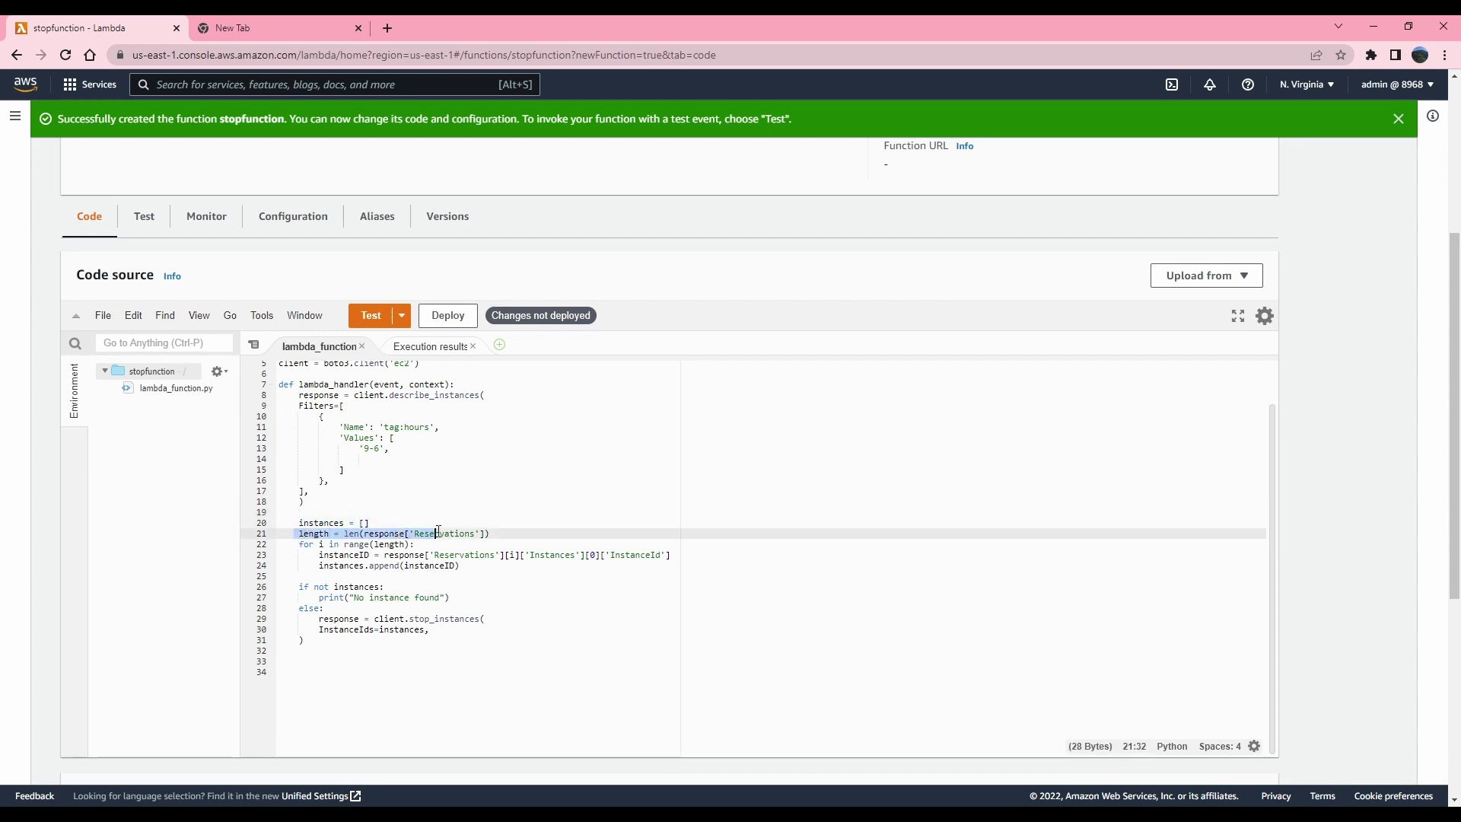
pyautogui.doubleClick(386, 532)
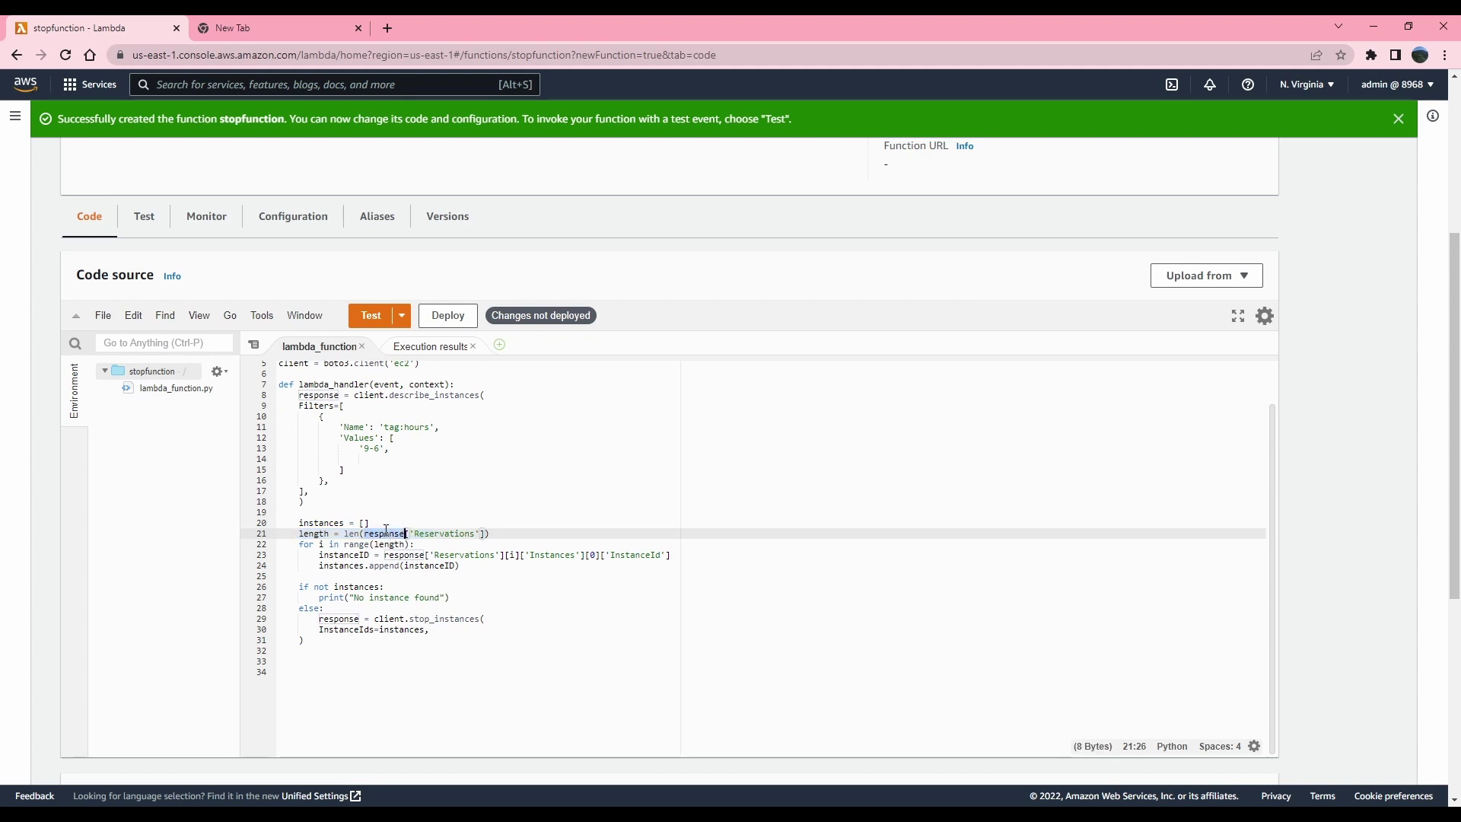
pyautogui.doubleClick(447, 532)
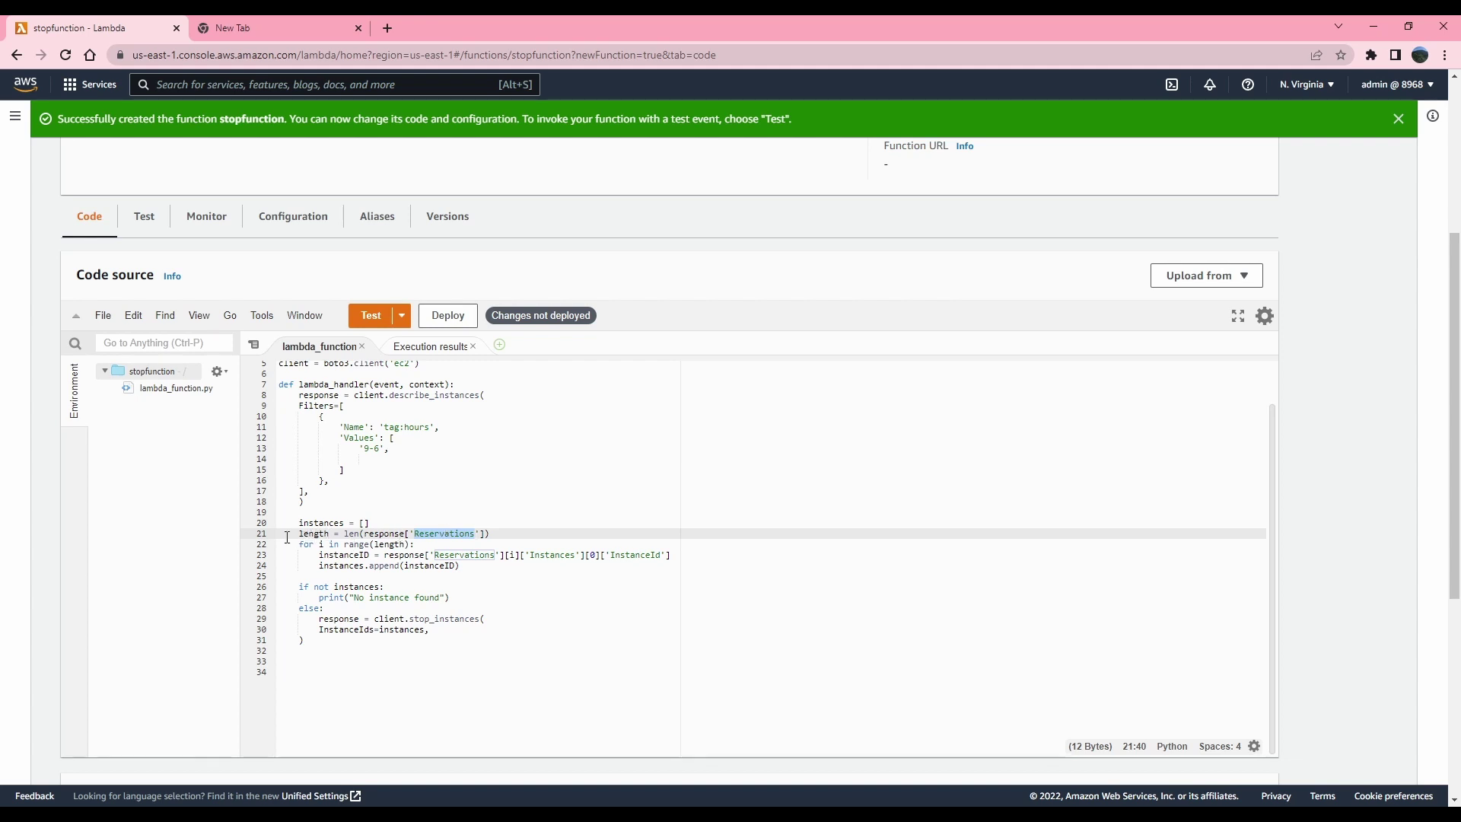
pyautogui.moveTo(283, 534); pyautogui.dragTo(537, 538)
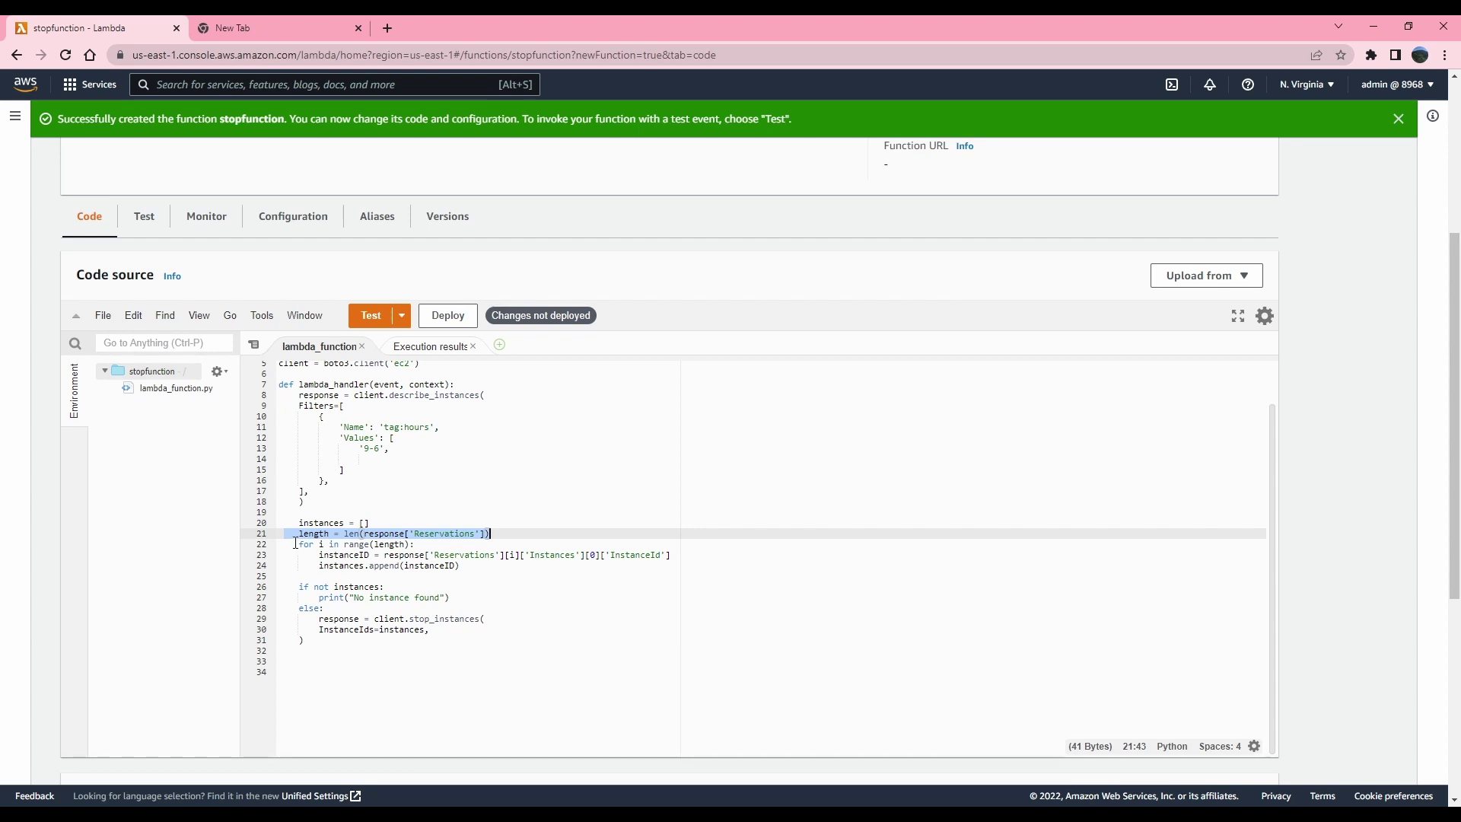
pyautogui.moveTo(294, 545); pyautogui.dragTo(354, 564)
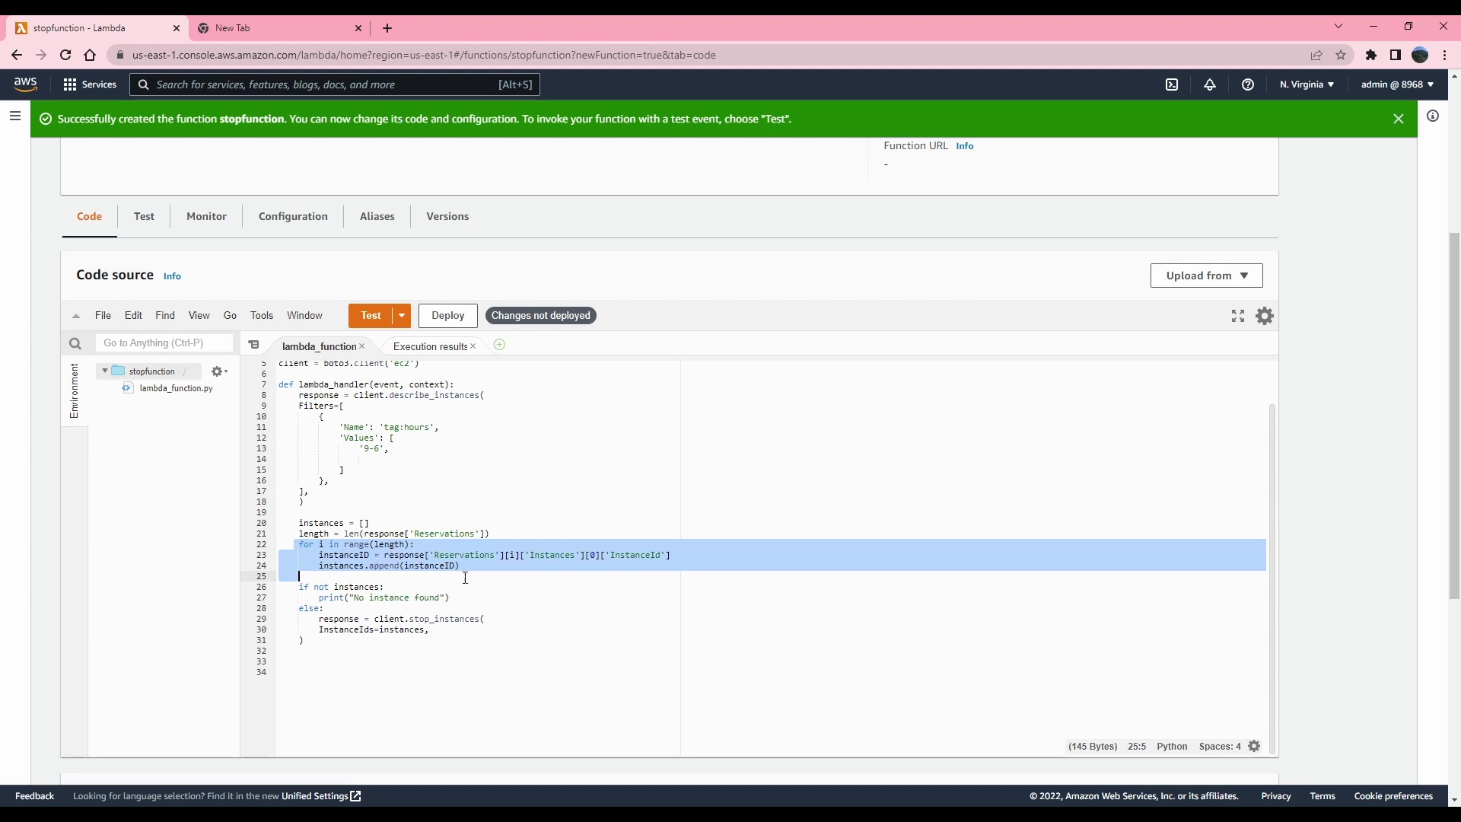
pyautogui.doubleClick(312, 395)
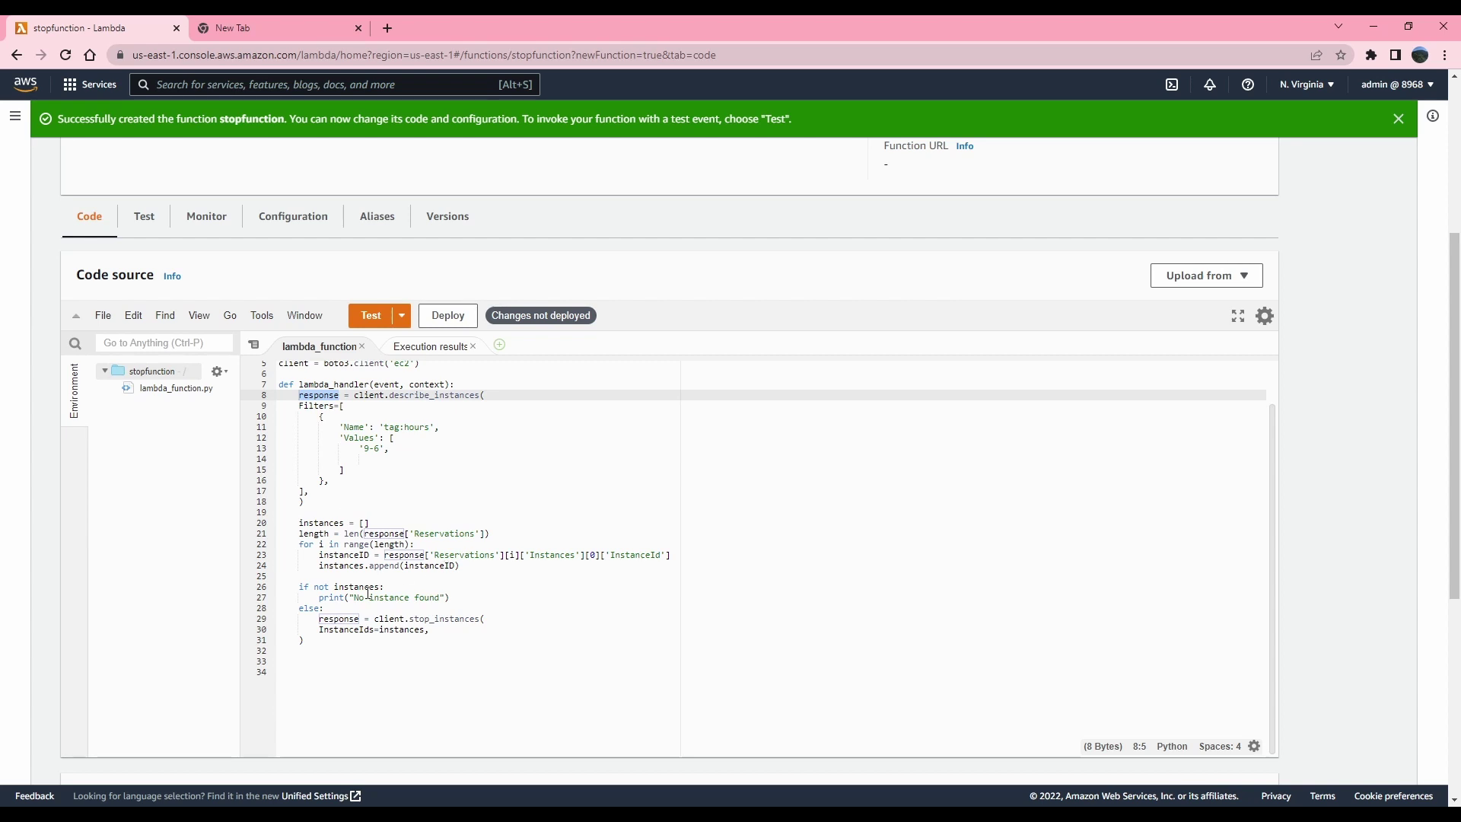
# Examine the stop_instances call with its InstanceIds argument and the if/else branches that handle an empty instances list.
pyautogui.doubleClick(335, 619)
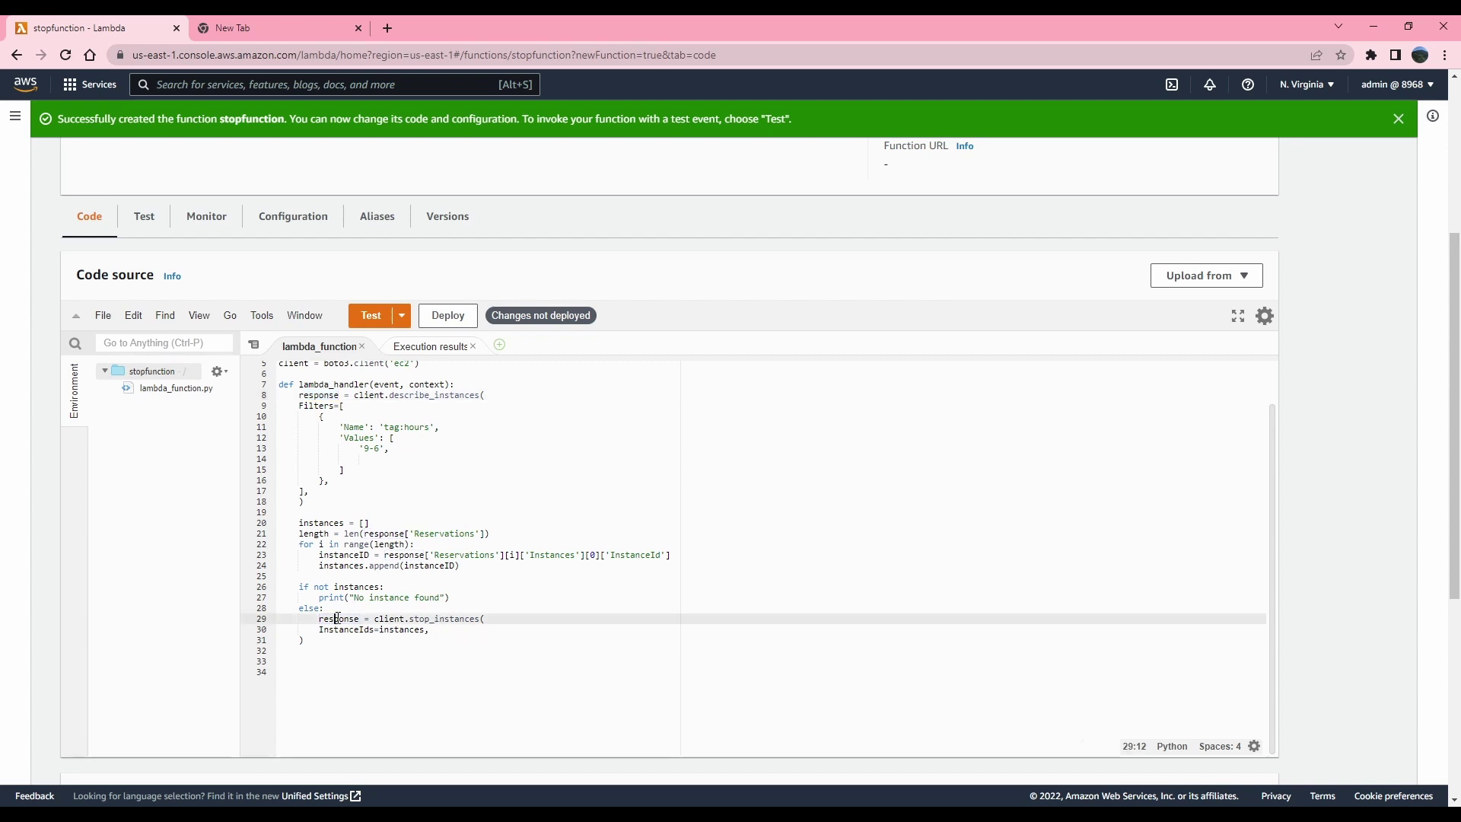
pyautogui.moveTo(434, 630); pyautogui.dragTo(260, 629)
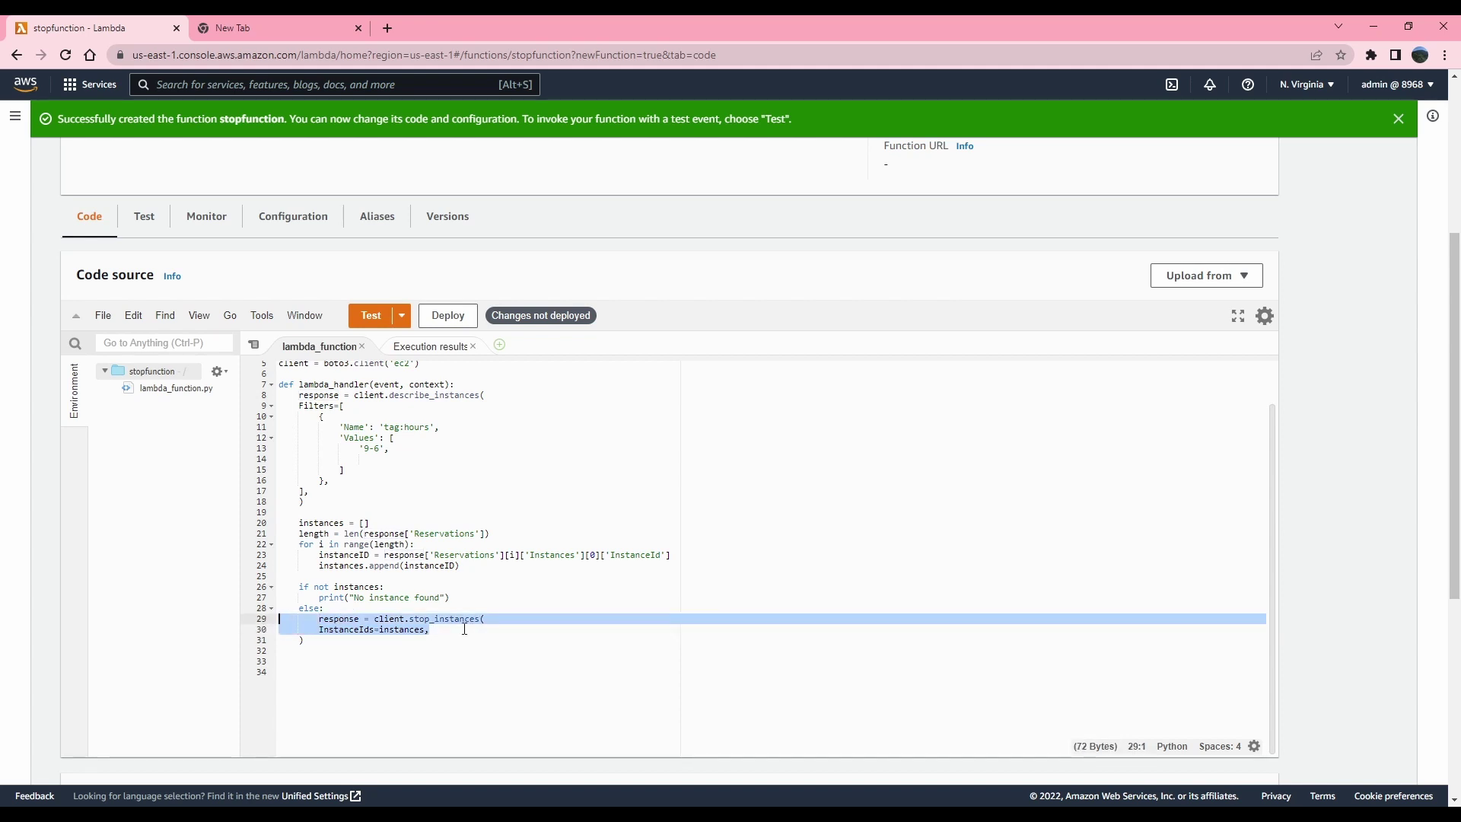
pyautogui.click(358, 631)
pyautogui.doubleClick(347, 630)
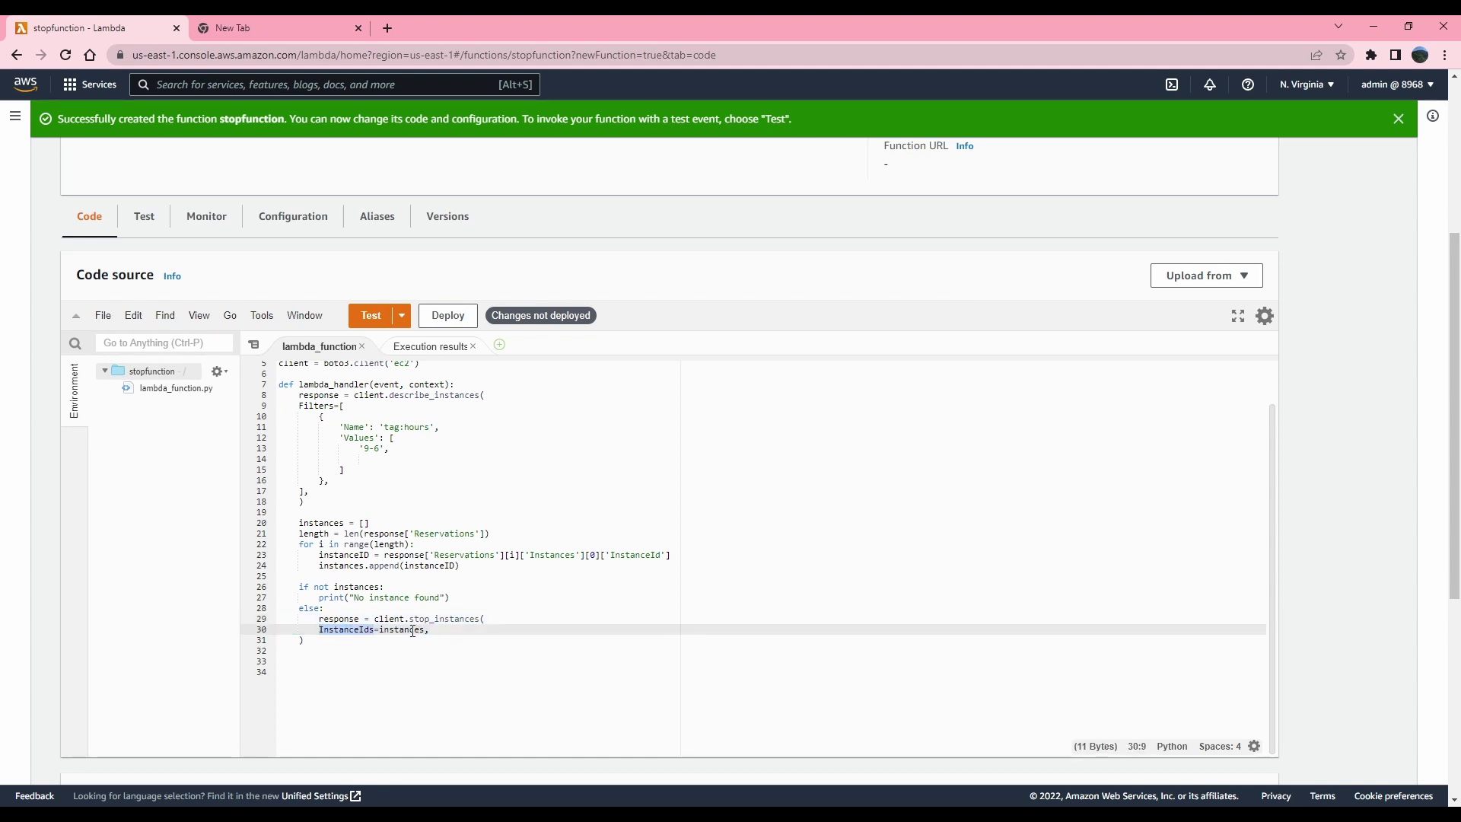
pyautogui.doubleClick(412, 631)
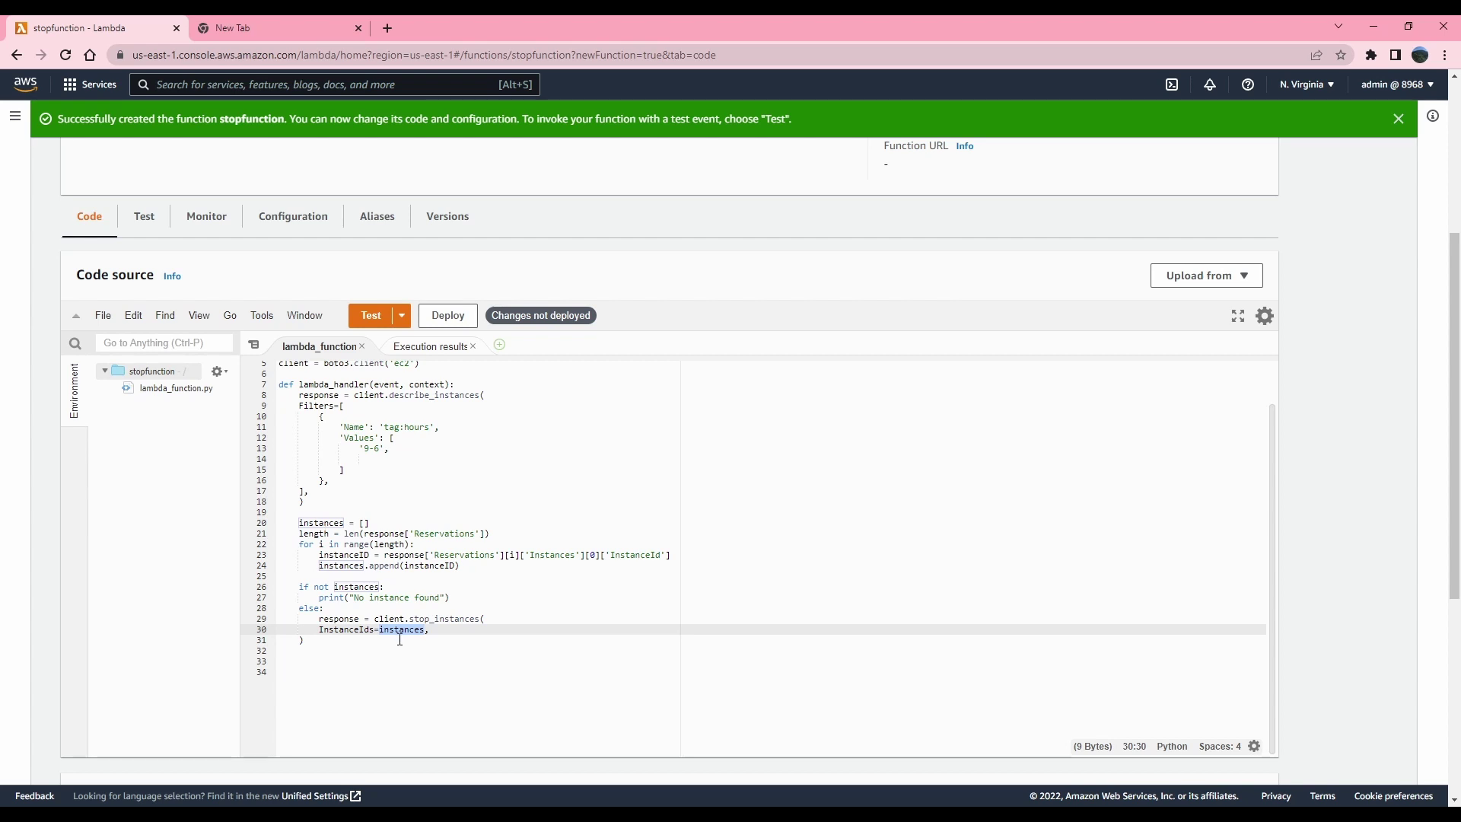
pyautogui.moveTo(430, 641); pyautogui.dragTo(221, 626)
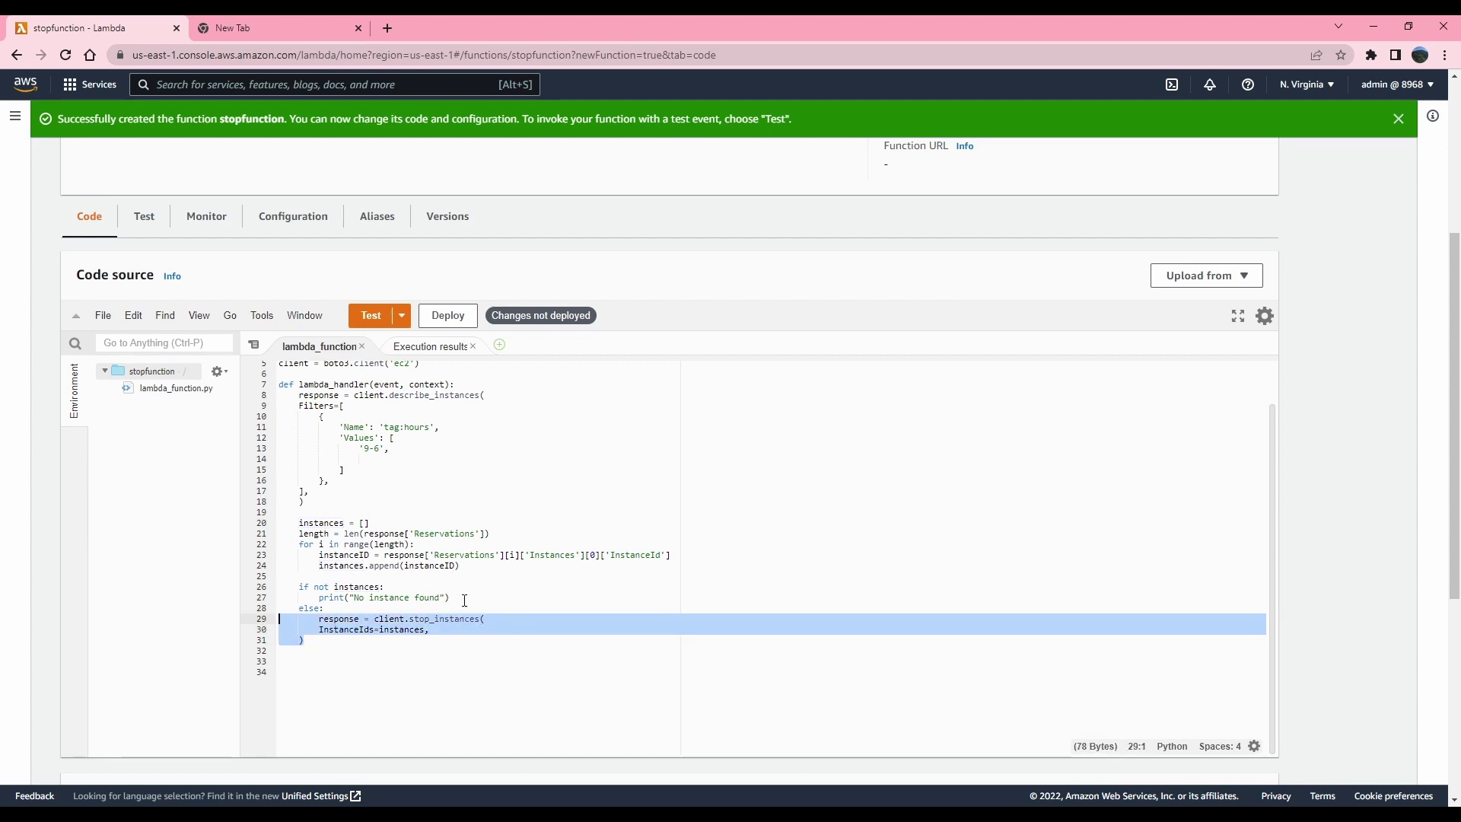
pyautogui.moveTo(465, 597); pyautogui.dragTo(242, 589)
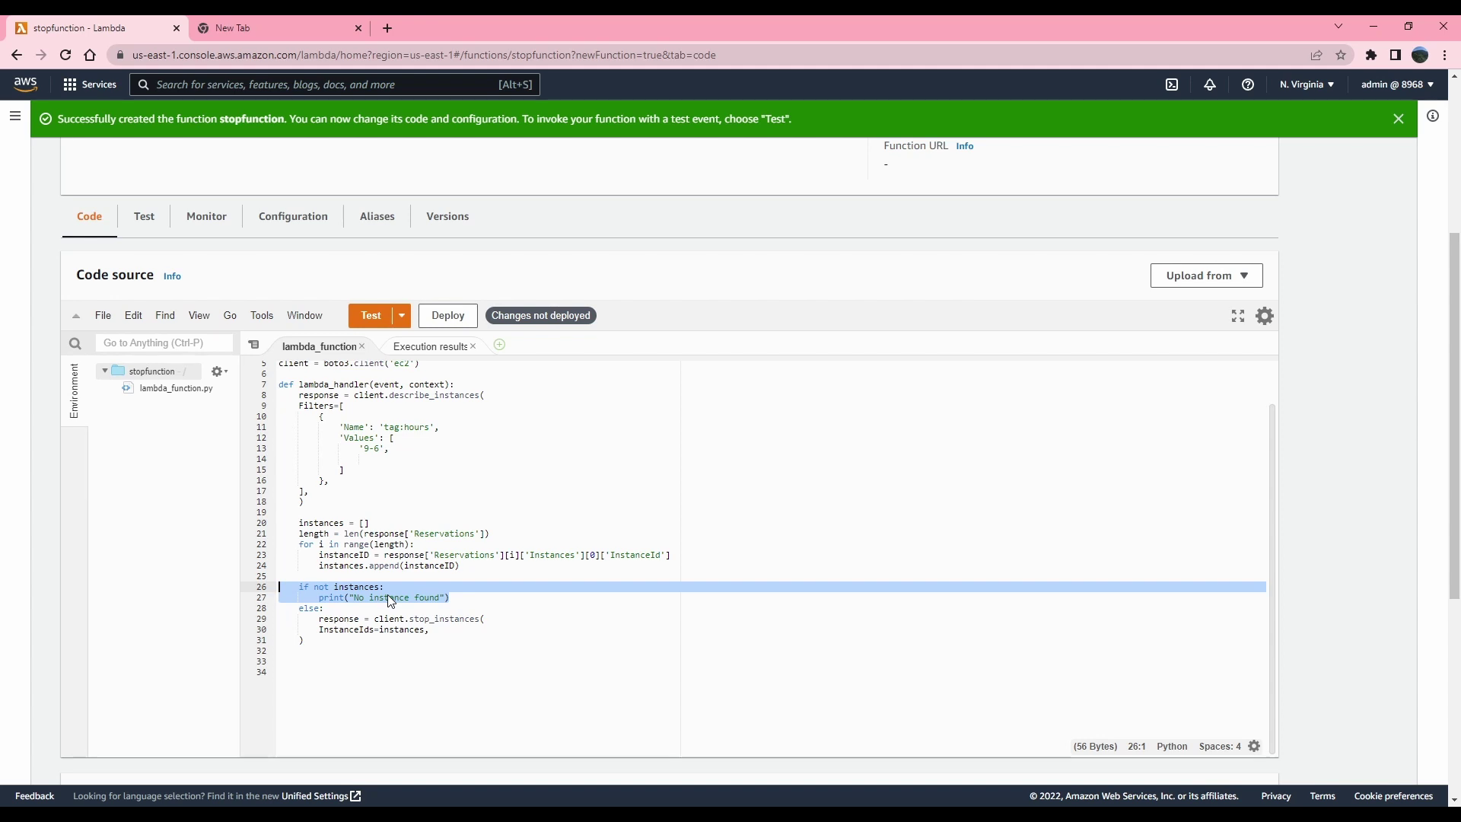
pyautogui.moveTo(461, 609); pyautogui.dragTo(239, 580)
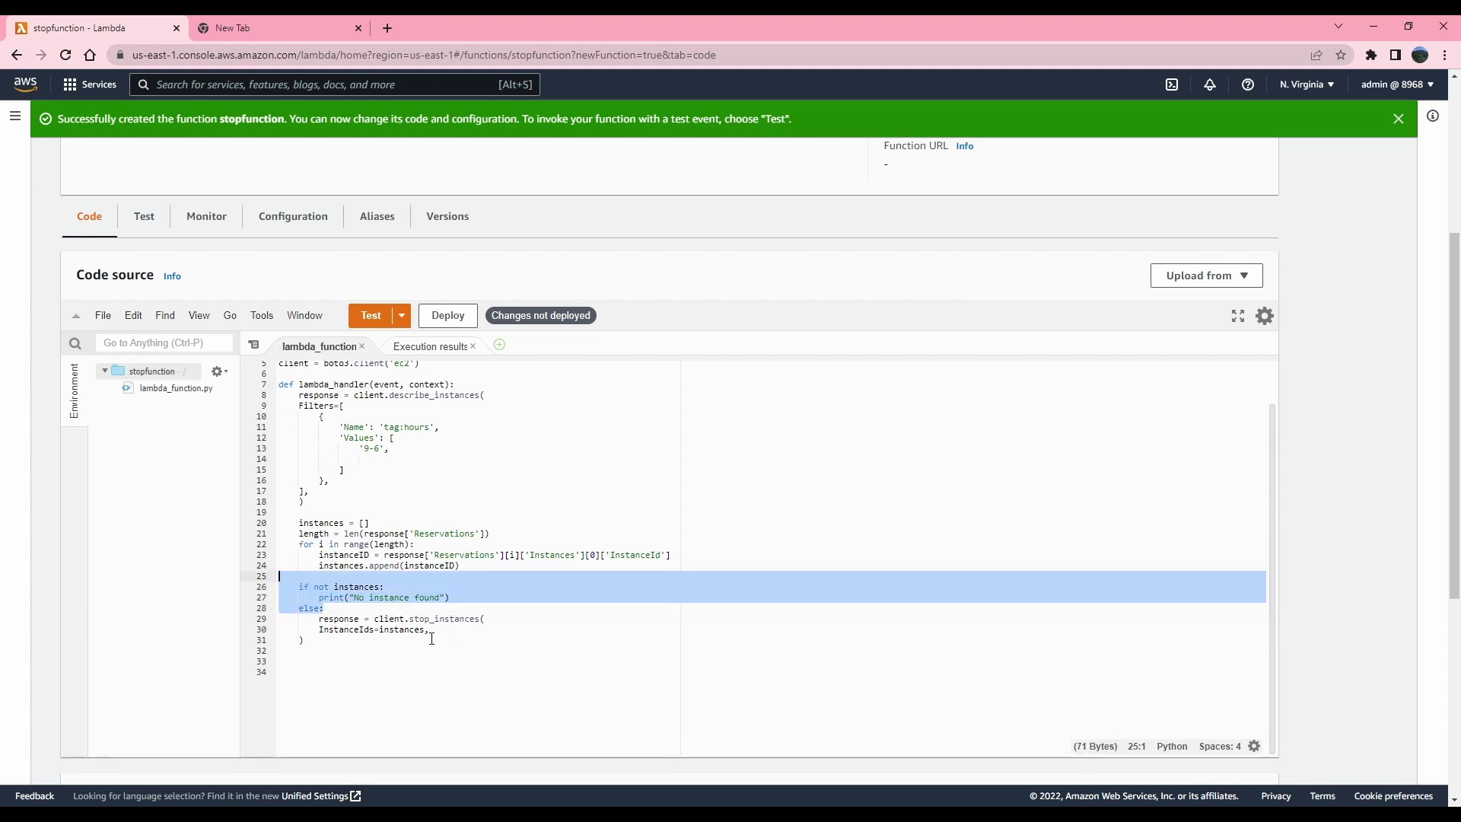
pyautogui.moveTo(433, 640); pyautogui.dragTo(251, 611)
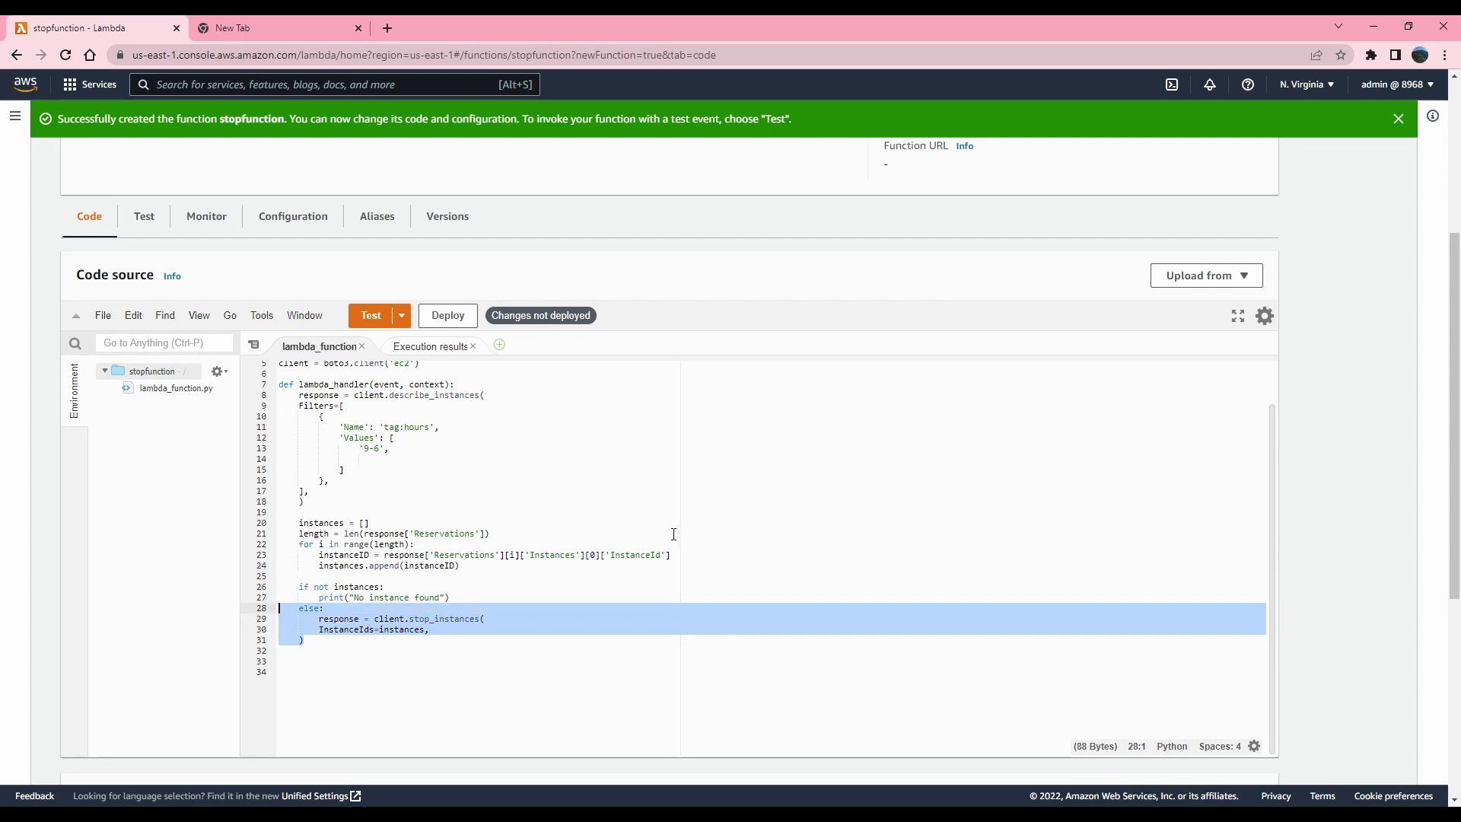
# Deploy the edited code of stopfunction.
pyautogui.scroll(3, 465, 515)
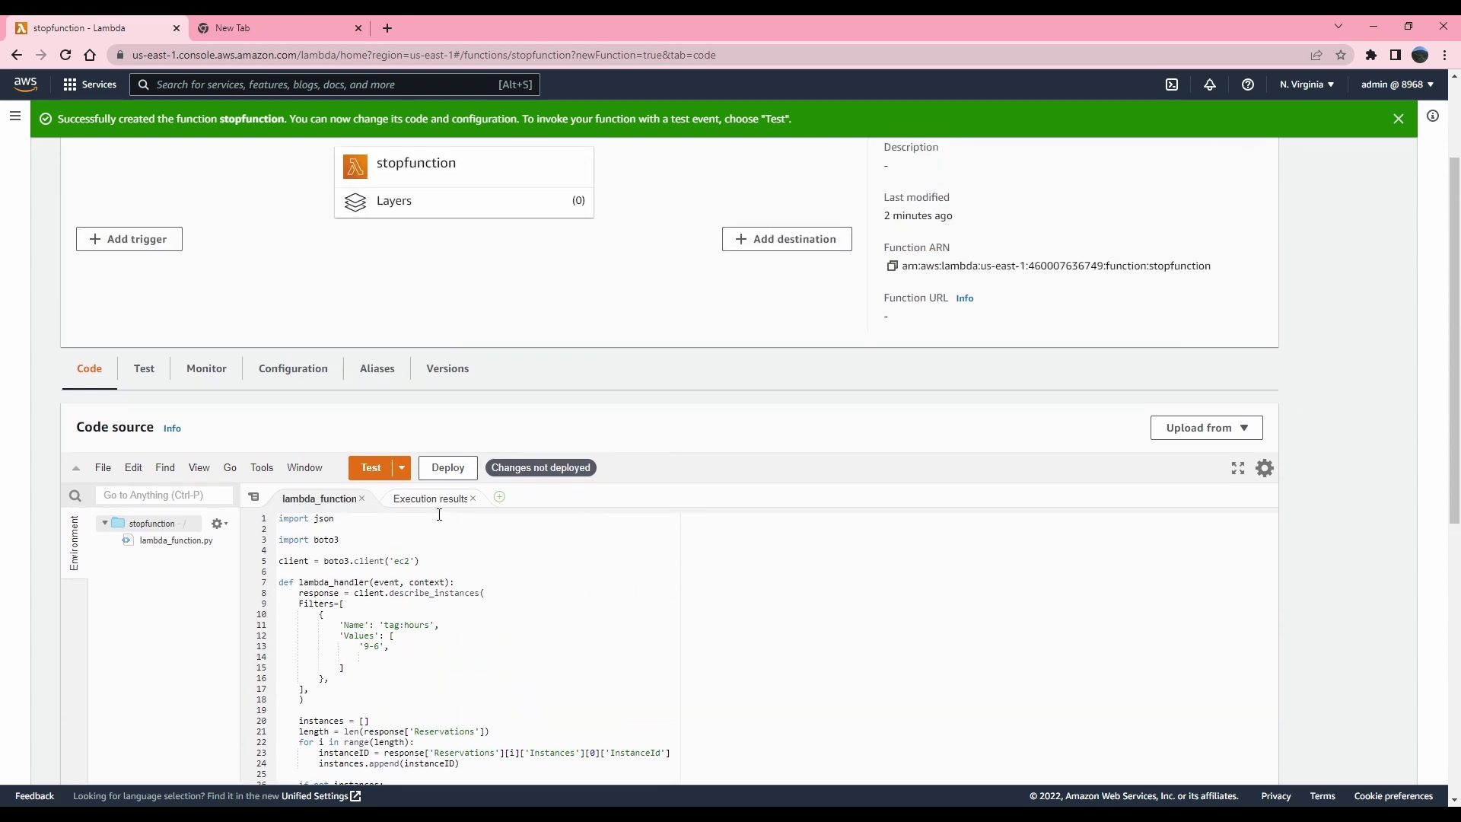
pyautogui.click(465, 472)
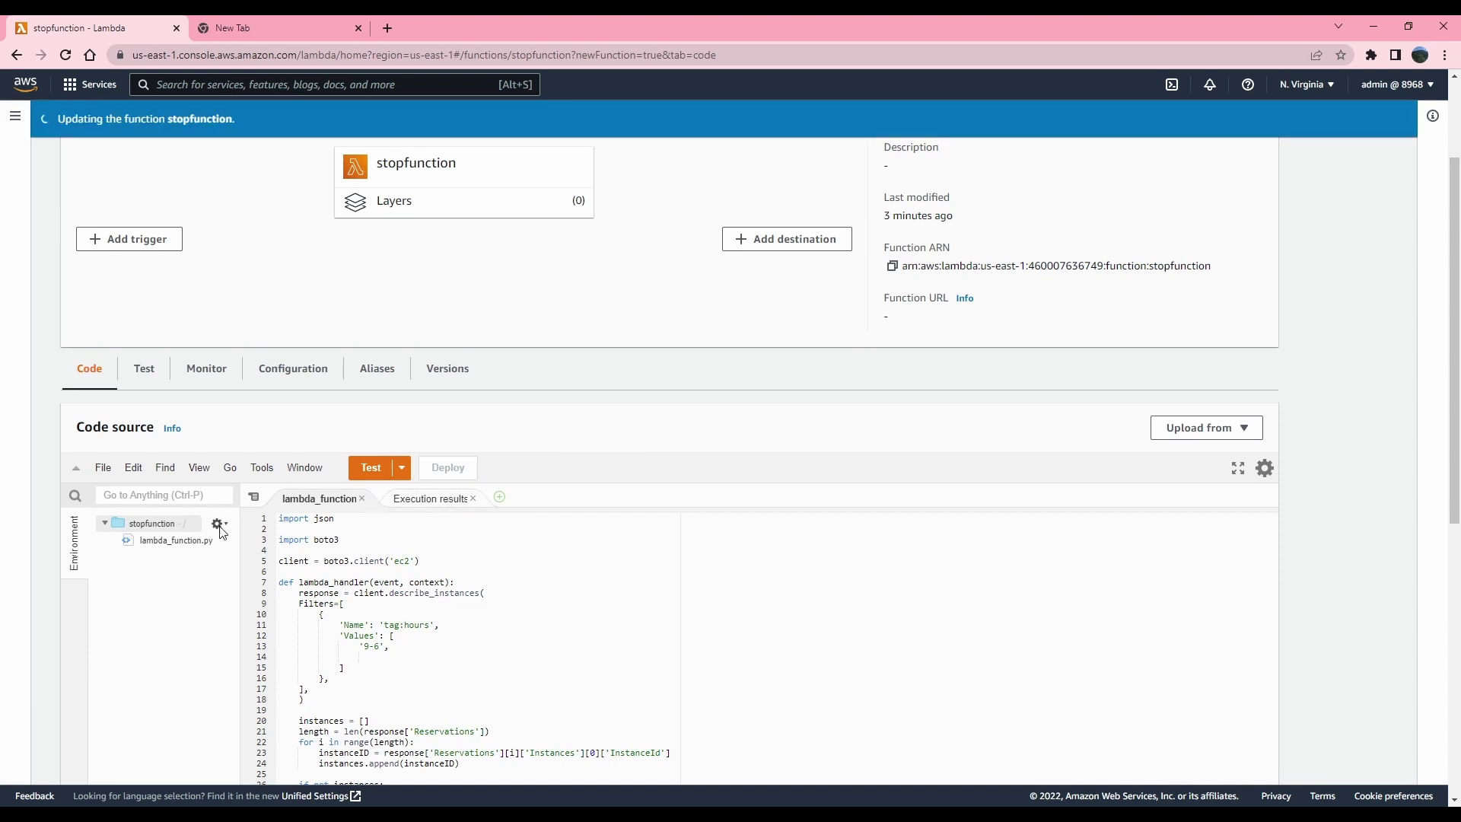
pyautogui.scroll(-2, 223, 533)
pyautogui.scroll(4, 225, 528)
pyautogui.scroll(-1, 287, 515)
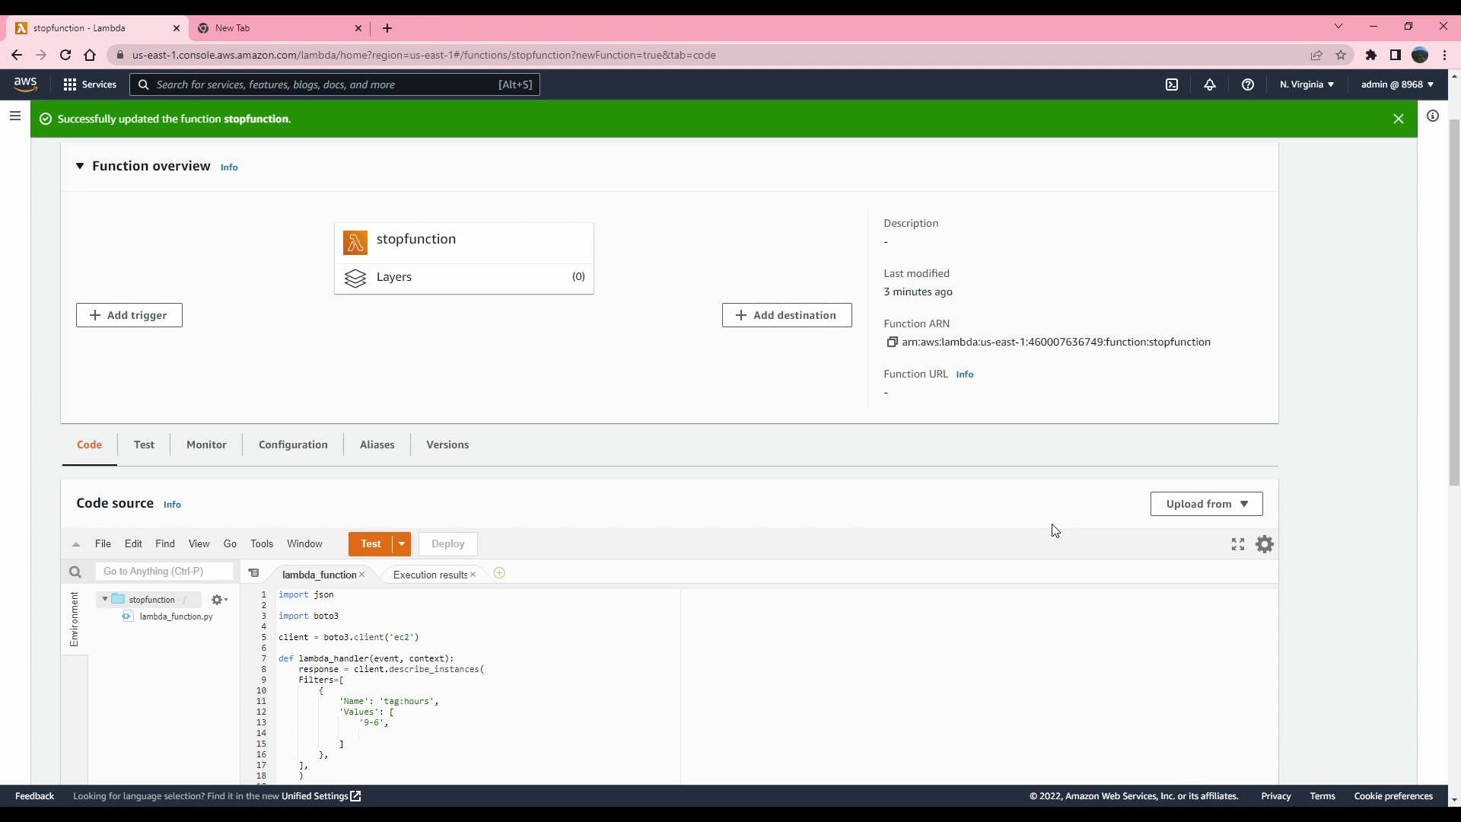
pyautogui.scroll(1, 604, 527)
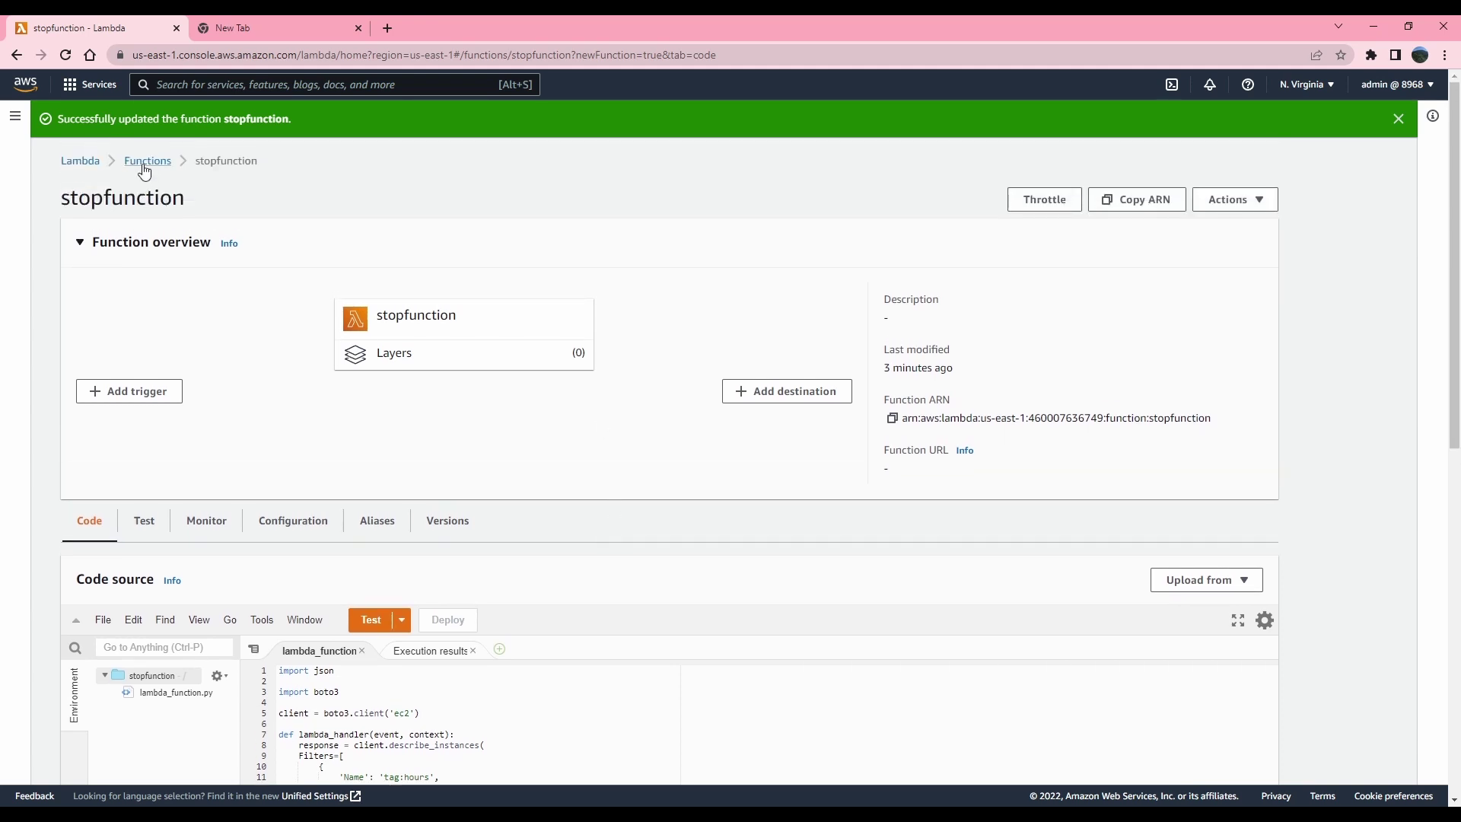
# Copy the entire handler code of stopfunction, from import json through the closing parenthesis of the stop_instances call.
pyautogui.scroll(-4, 436, 532)
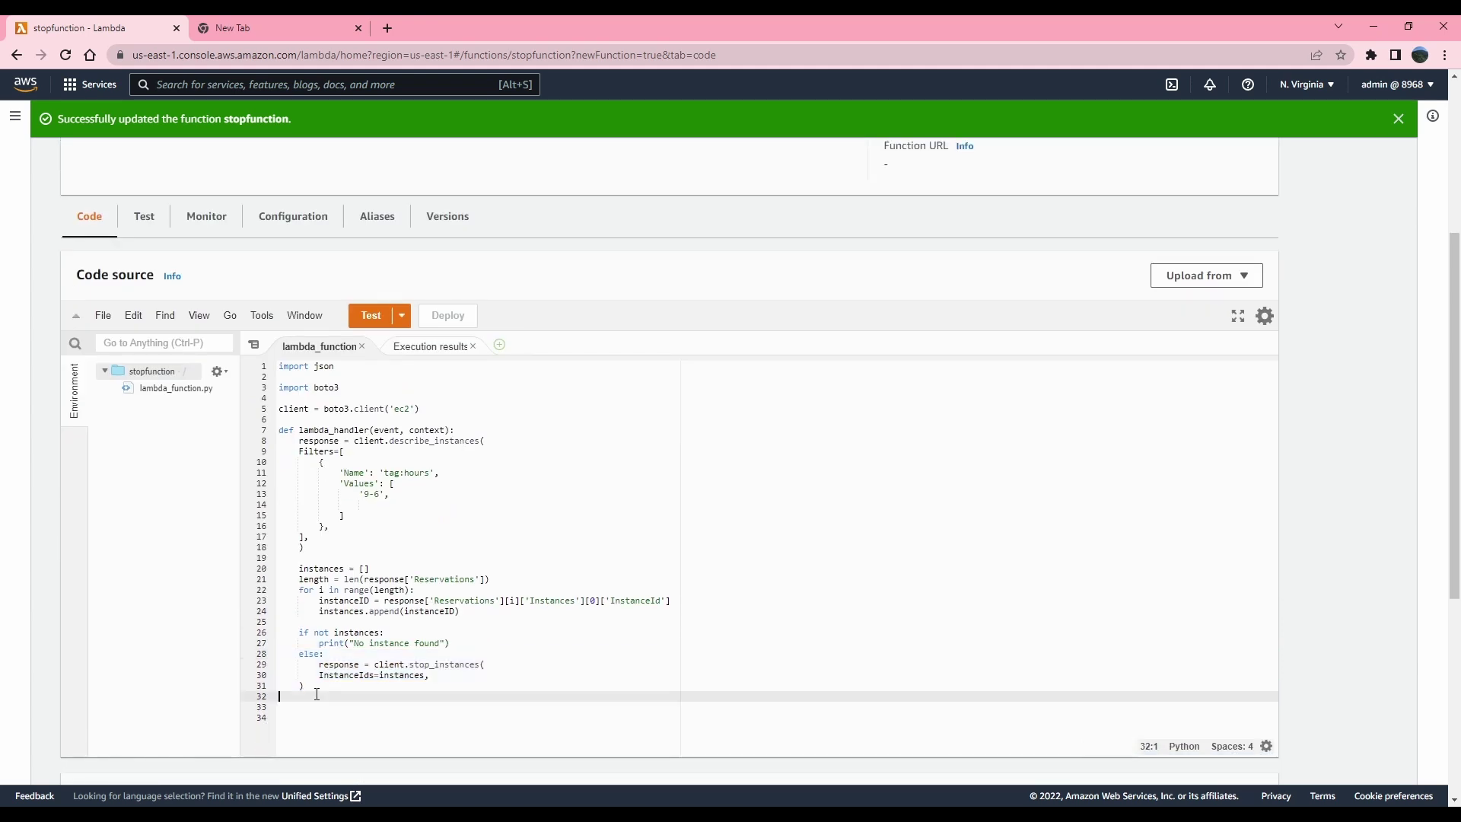
pyautogui.moveTo(279, 664); pyautogui.dragTo(305, 686)
pyautogui.moveTo(259, 624); pyautogui.dragTo(168, 338)
pyautogui.hotkey('ctrl', 'c')
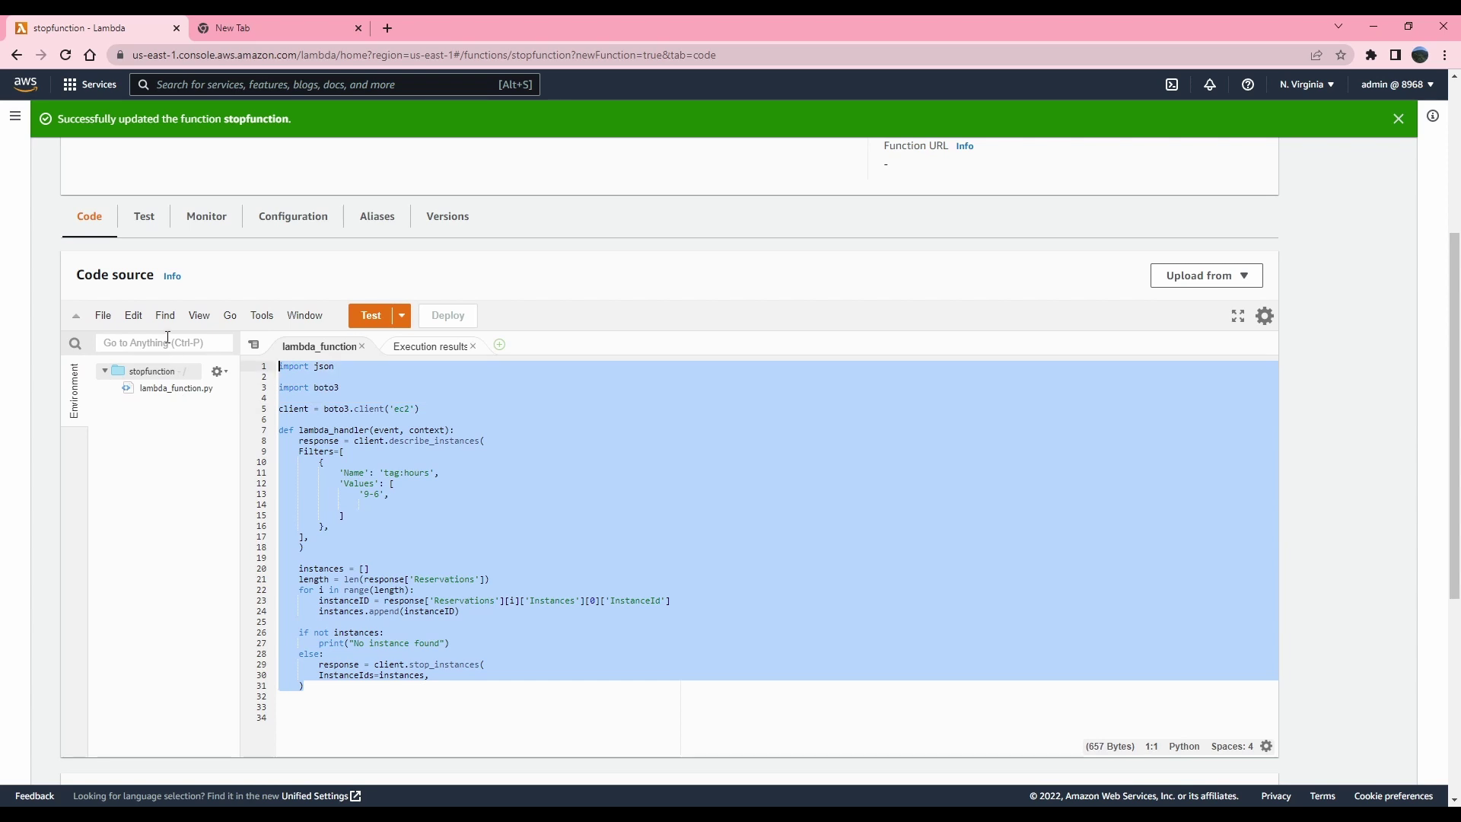
# Begin creating another Lambda function from the functions list, naming it startfunction with the Python 3.9 runtime.
pyautogui.scroll(4, 750, 531)
pyautogui.click(149, 161)
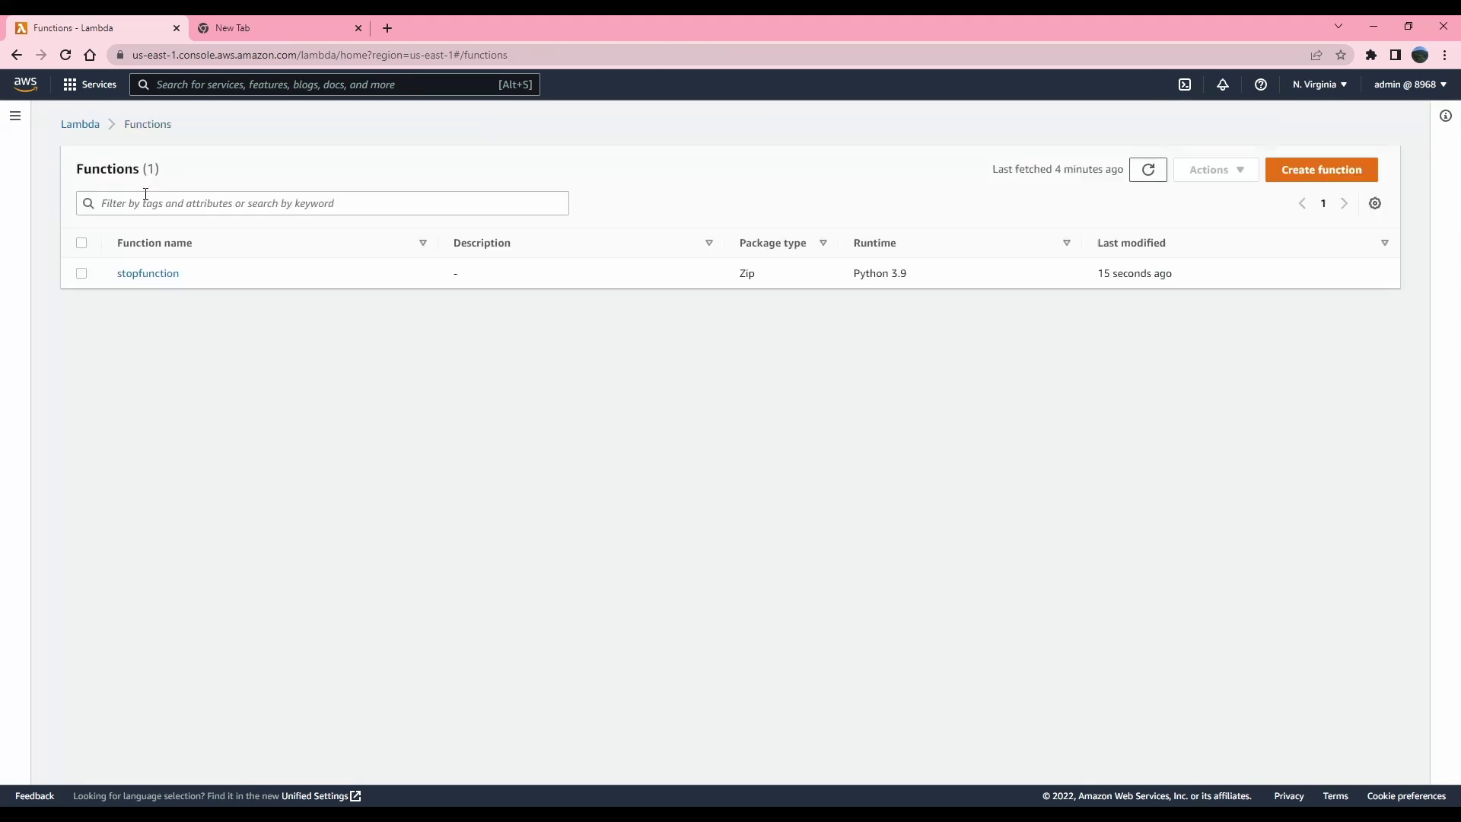
pyautogui.click(1320, 174)
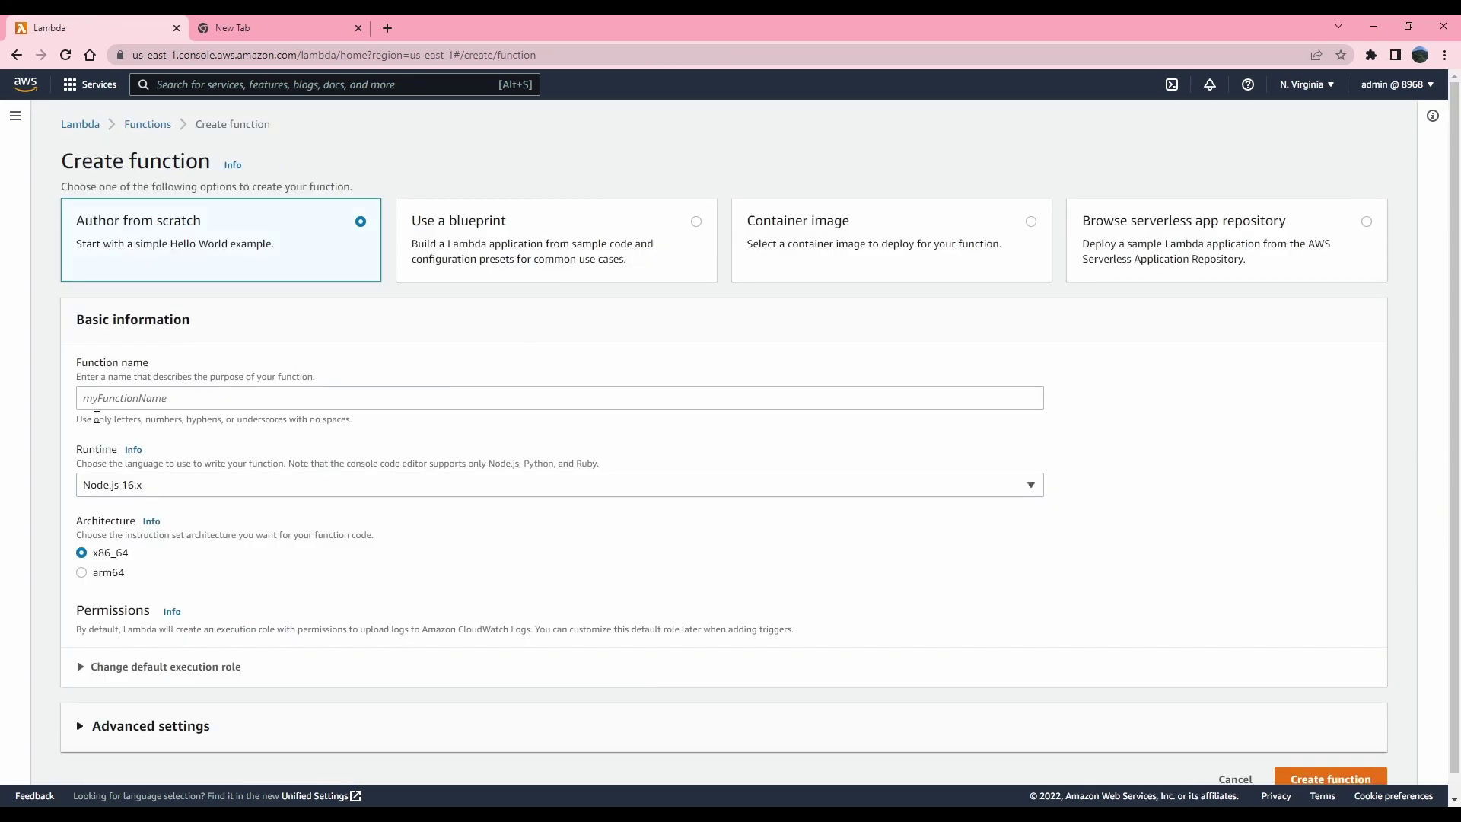
pyautogui.click(120, 400)
pyautogui.write('start')
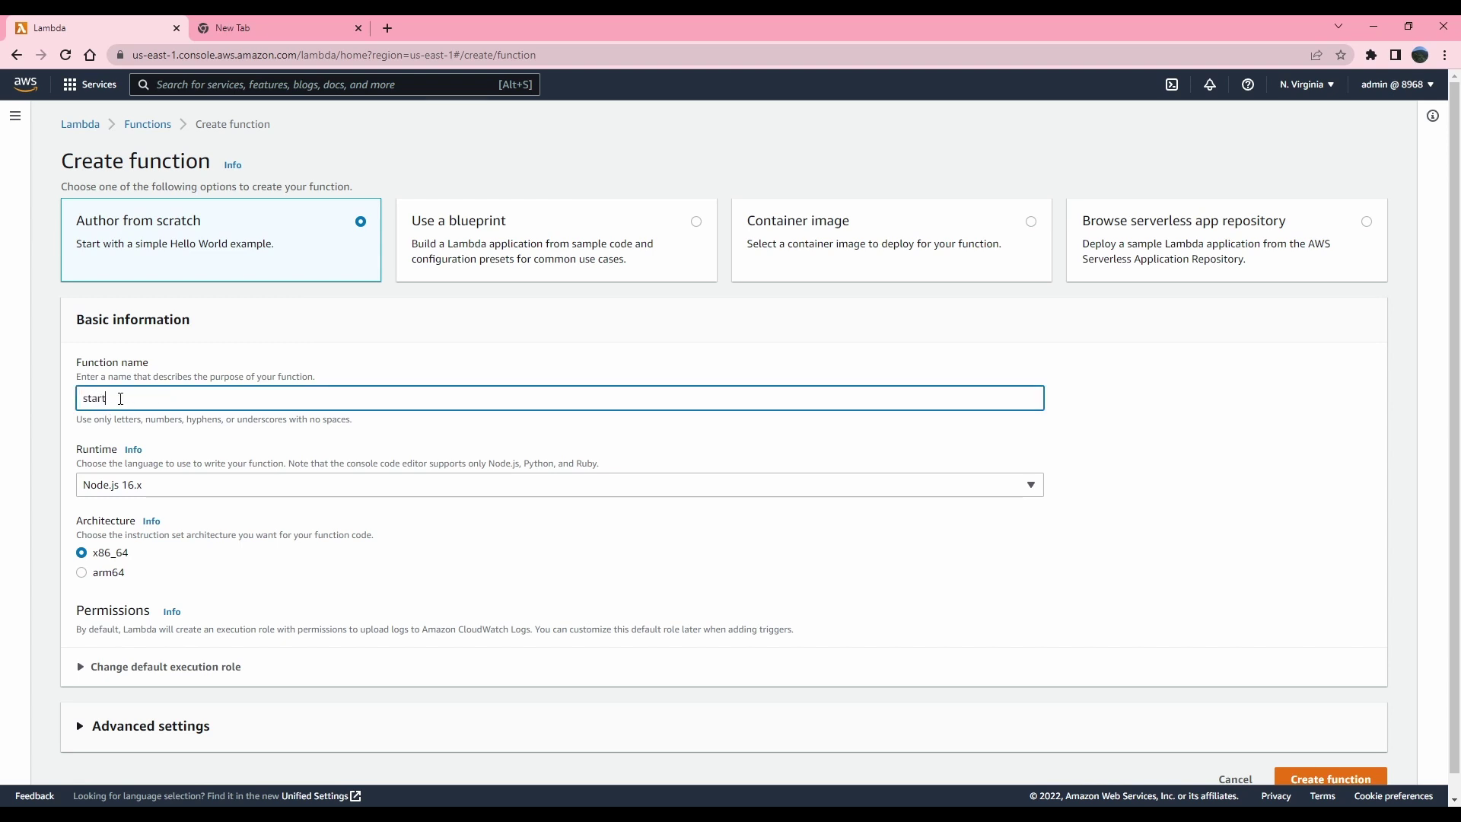
pyautogui.write('function')
pyautogui.click(209, 485)
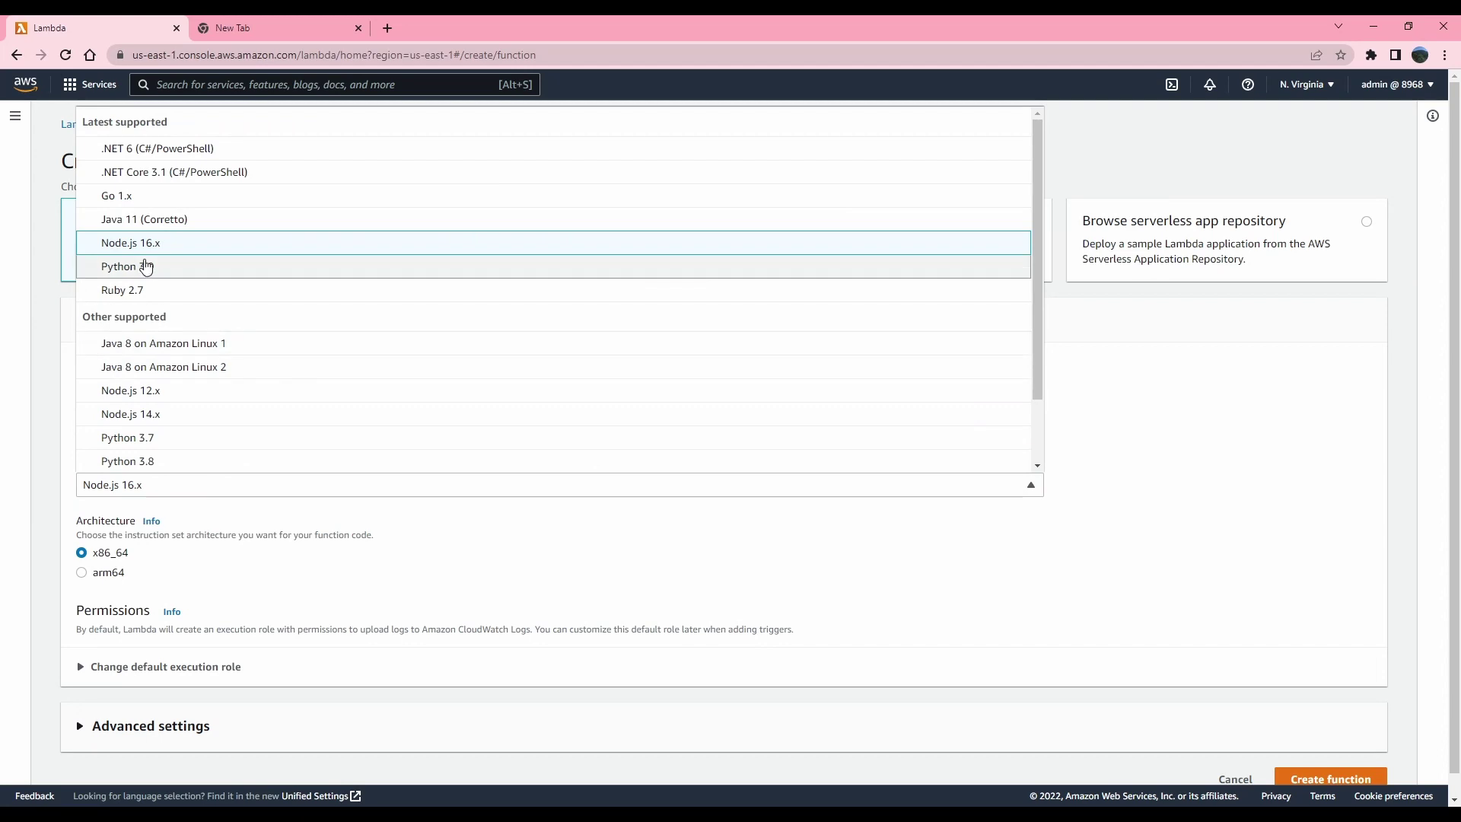
pyautogui.click(146, 266)
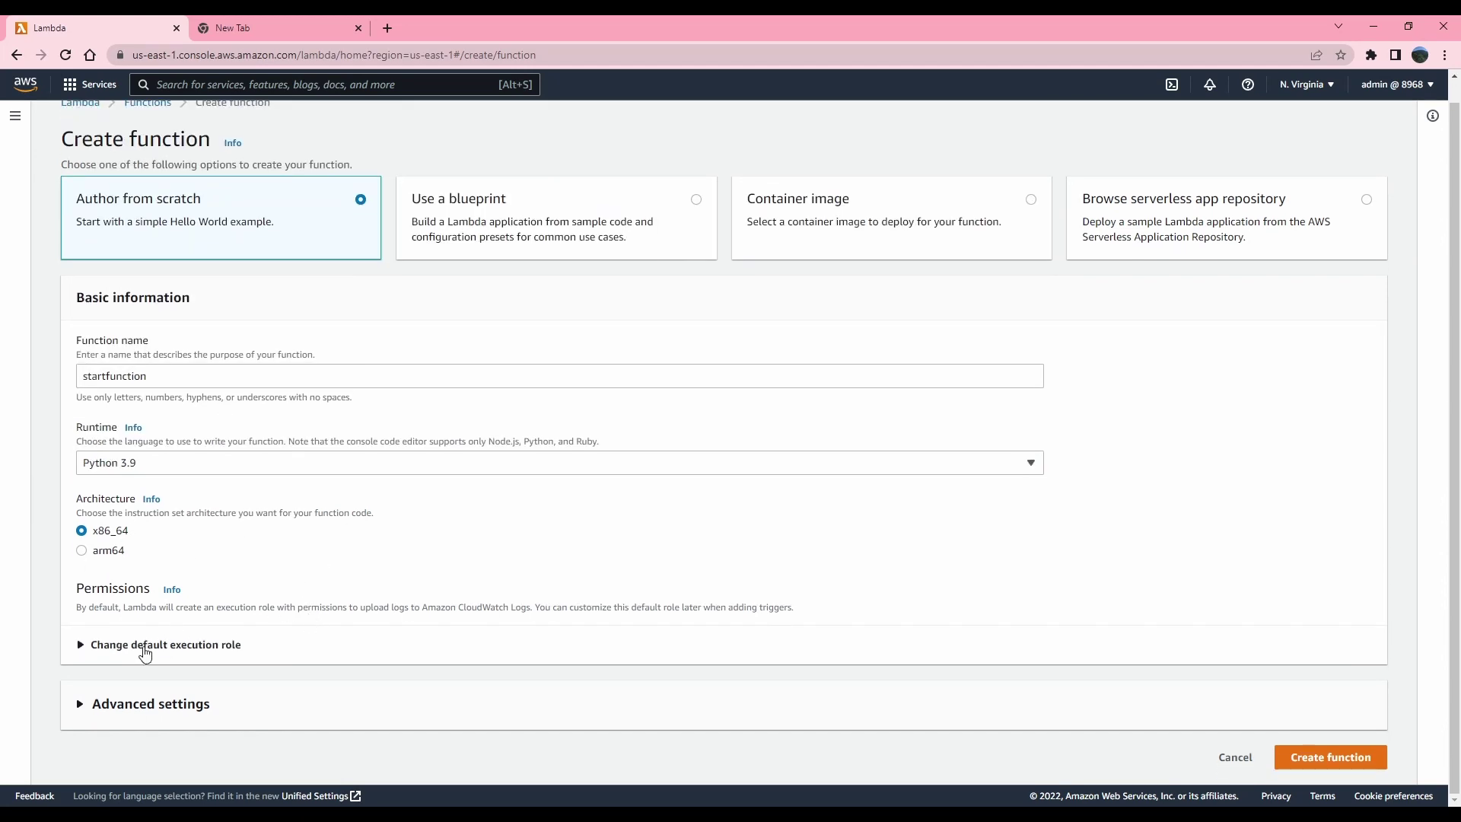
# Assign the existing Ec2scheduler role as the execution role and create the function.
pyautogui.click(143, 653)
pyautogui.scroll(-2, 183, 652)
pyautogui.click(114, 576)
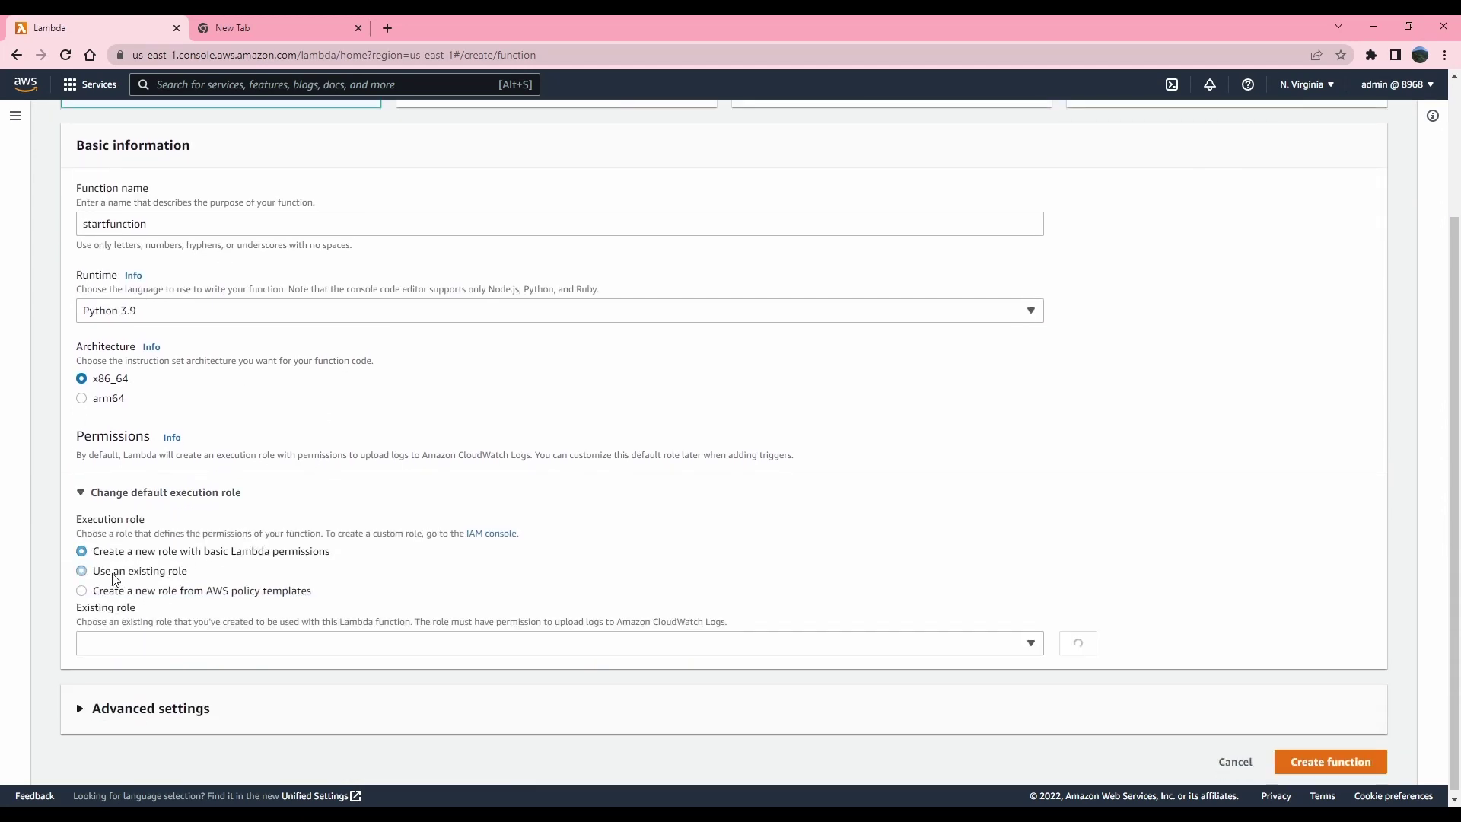
pyautogui.click(188, 653)
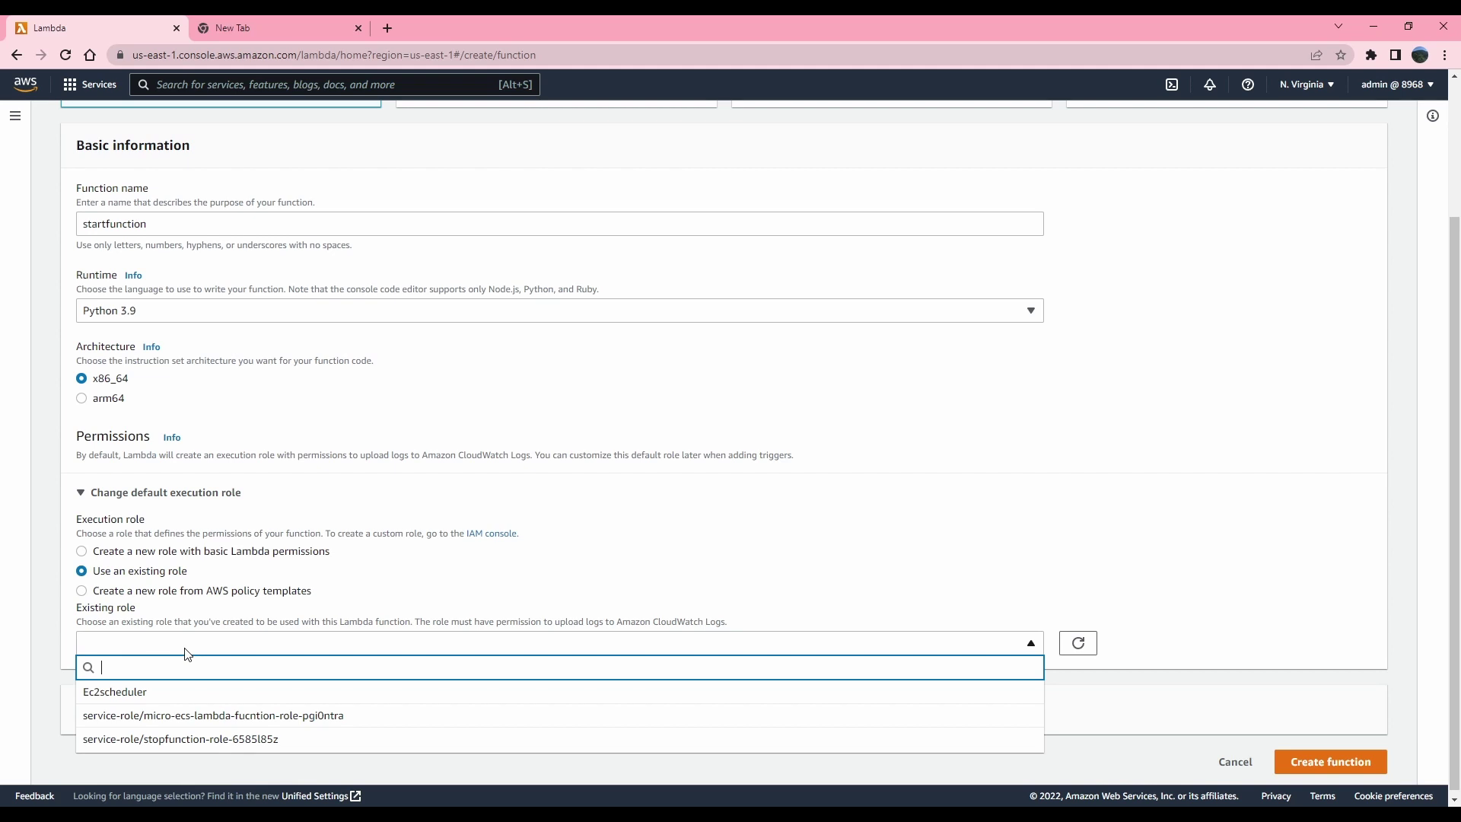
pyautogui.click(148, 694)
pyautogui.scroll(-1, 327, 679)
pyautogui.click(1337, 761)
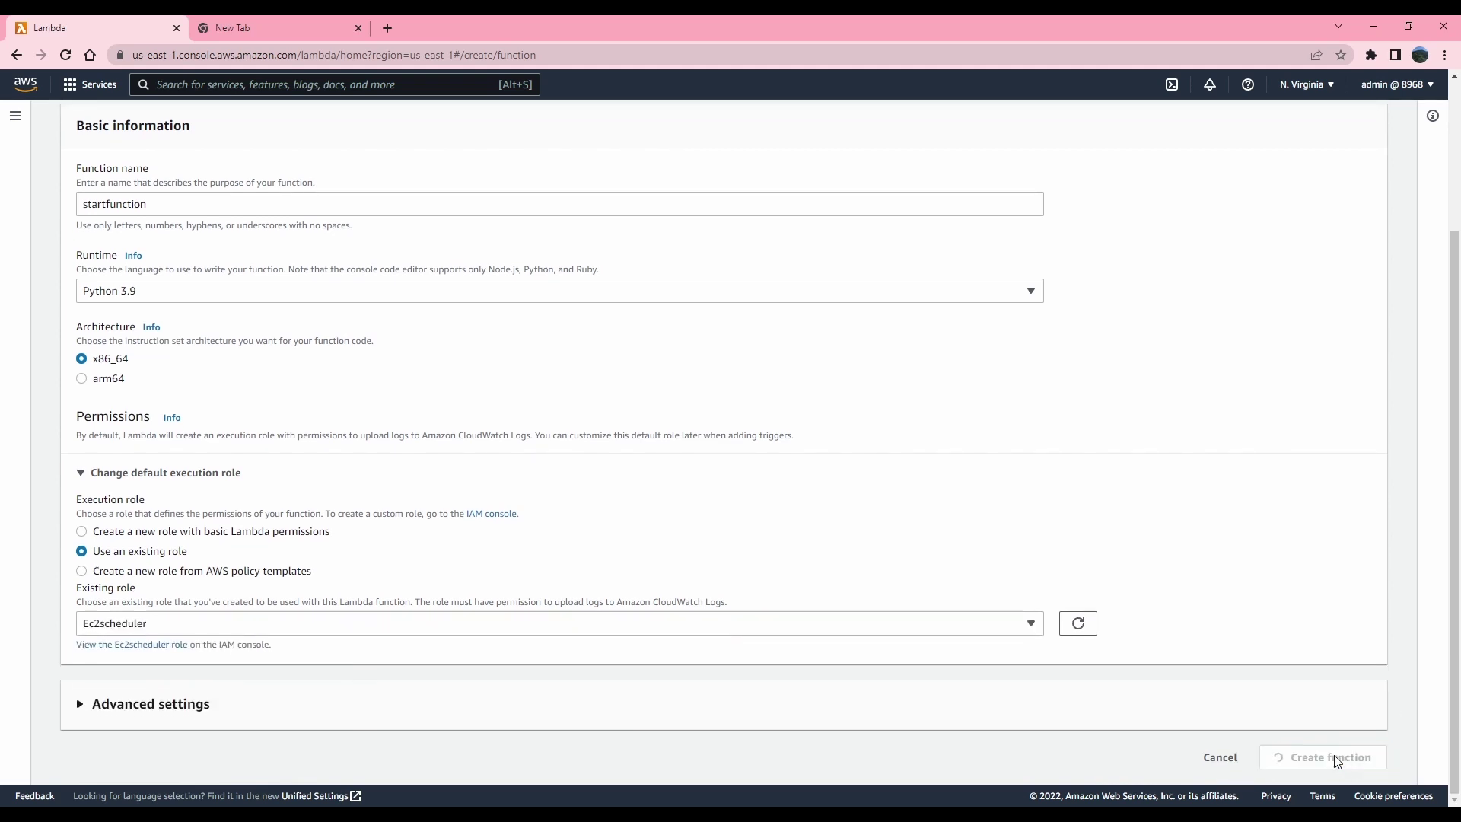
# Replace the default code in startfunction's lambda_function with the handler copied from stopfunction.
pyautogui.scroll(-4, 550, 638)
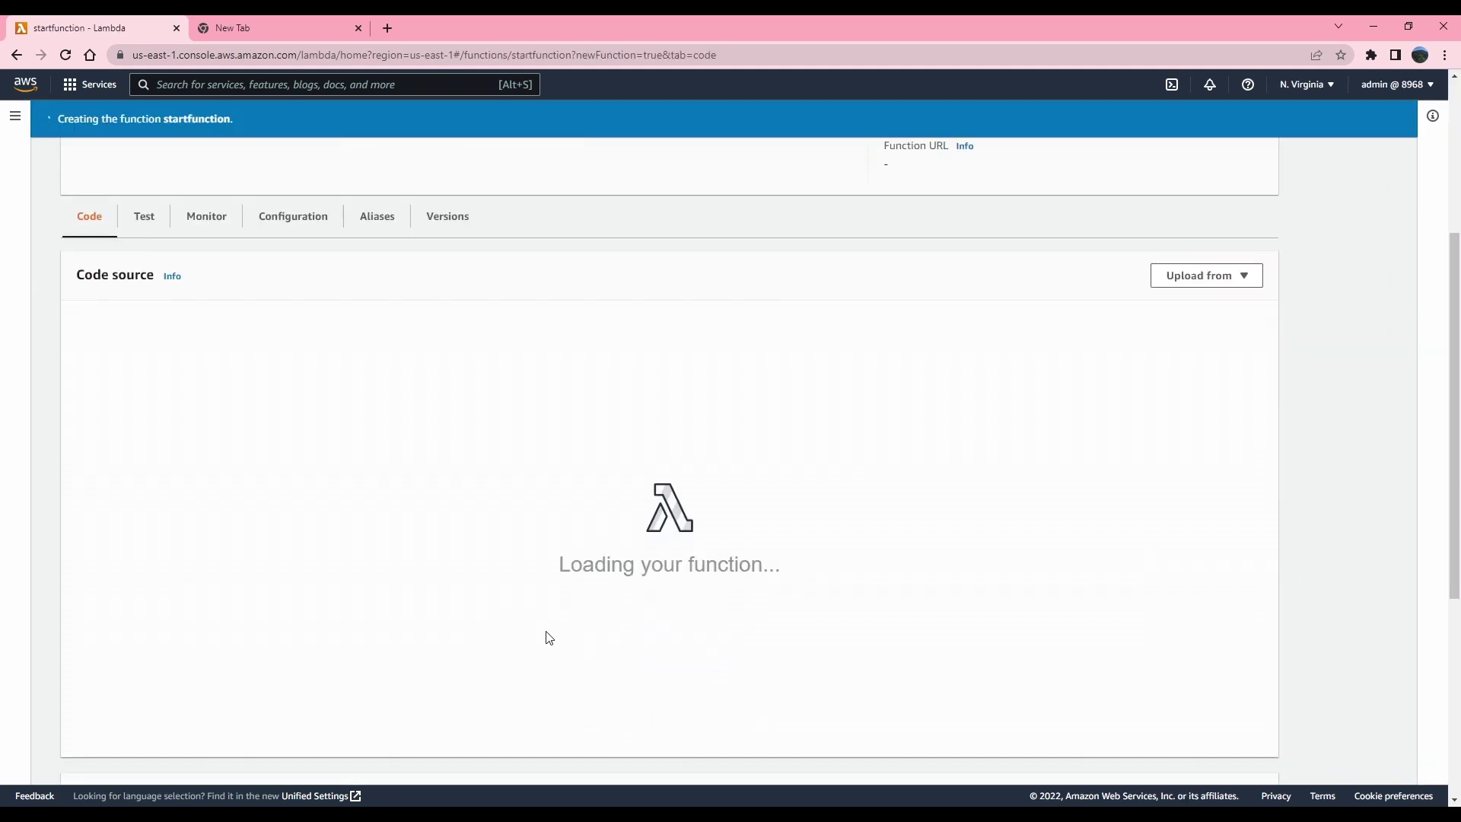
pyautogui.click(834, 543)
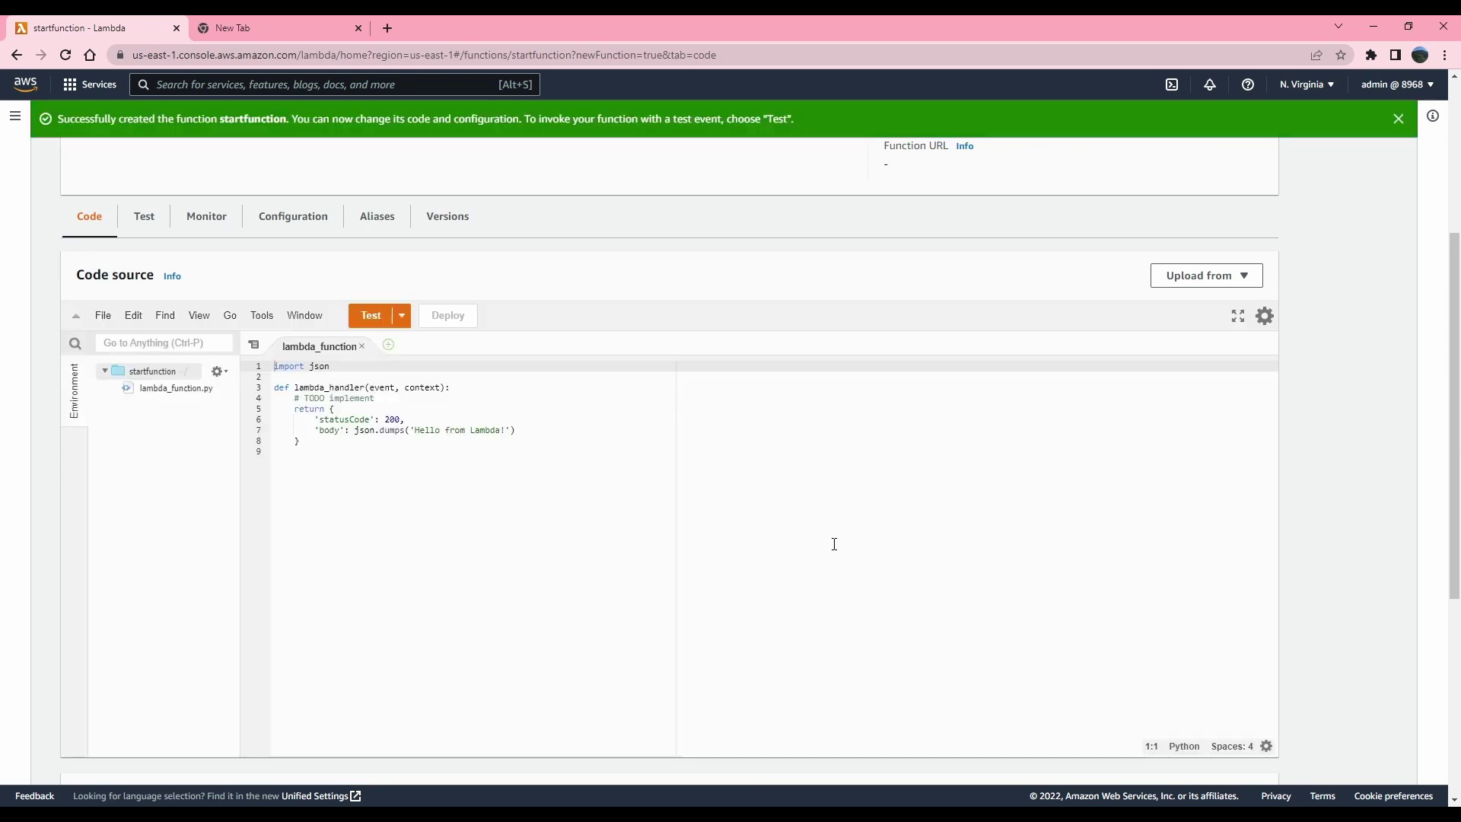
pyautogui.moveTo(329, 453); pyautogui.dragTo(110, 356)
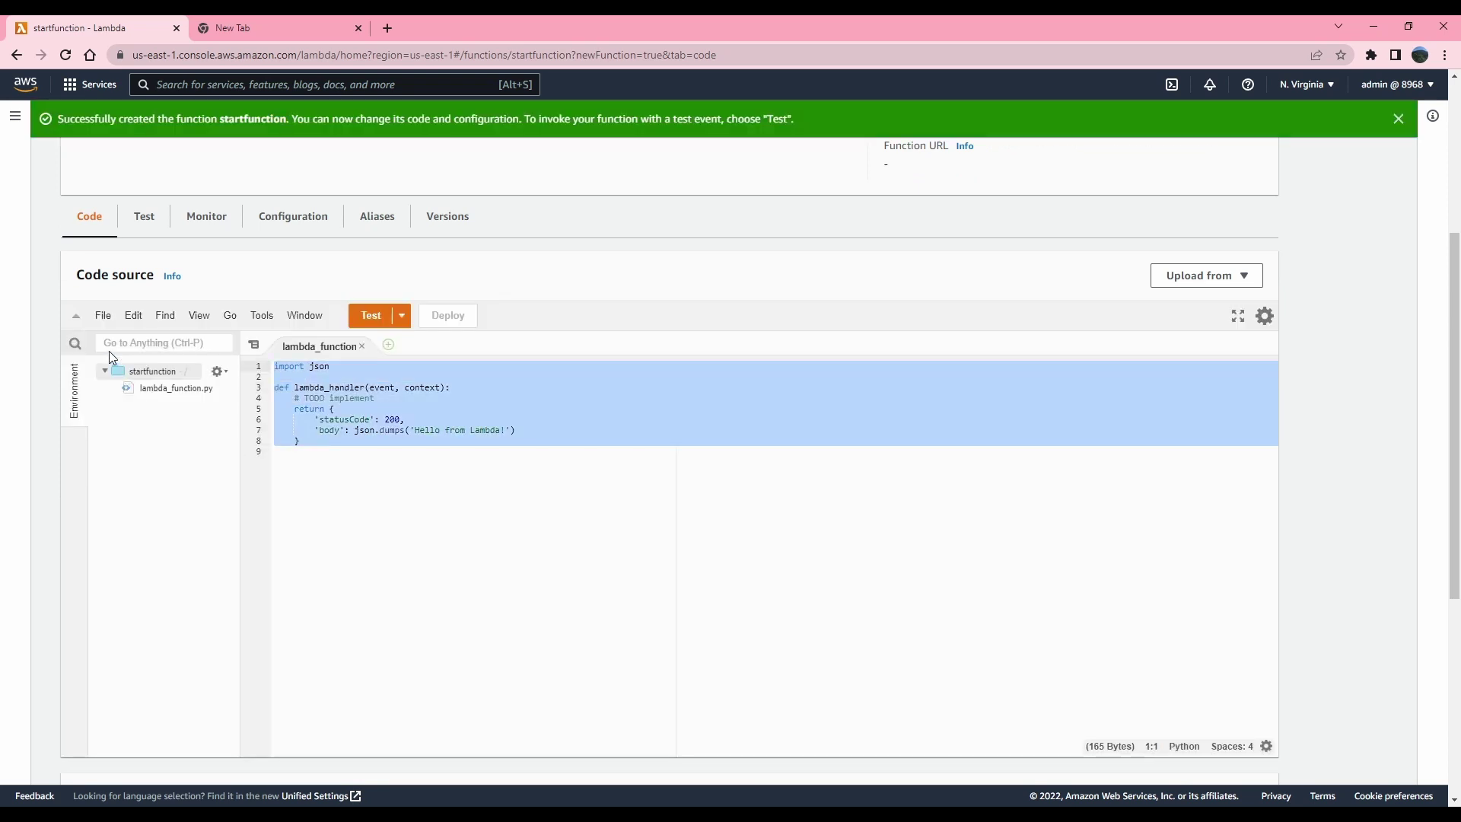
pyautogui.hotkey('ctrl', 'v')
# Change the stop_instances call in the else branch to start_instances and deploy the startfunction code.
pyautogui.doubleClick(420, 664)
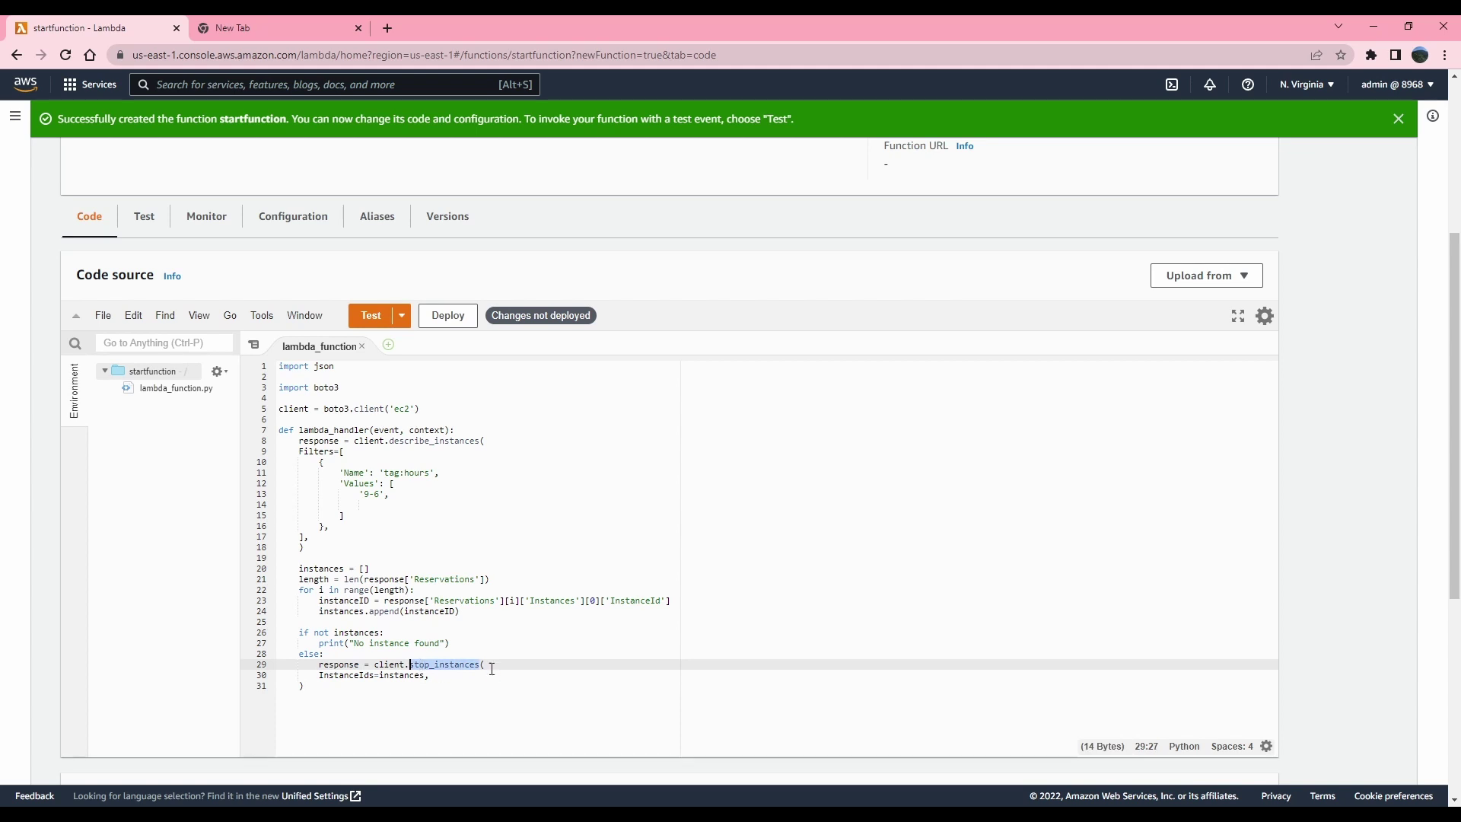
pyautogui.click(425, 664)
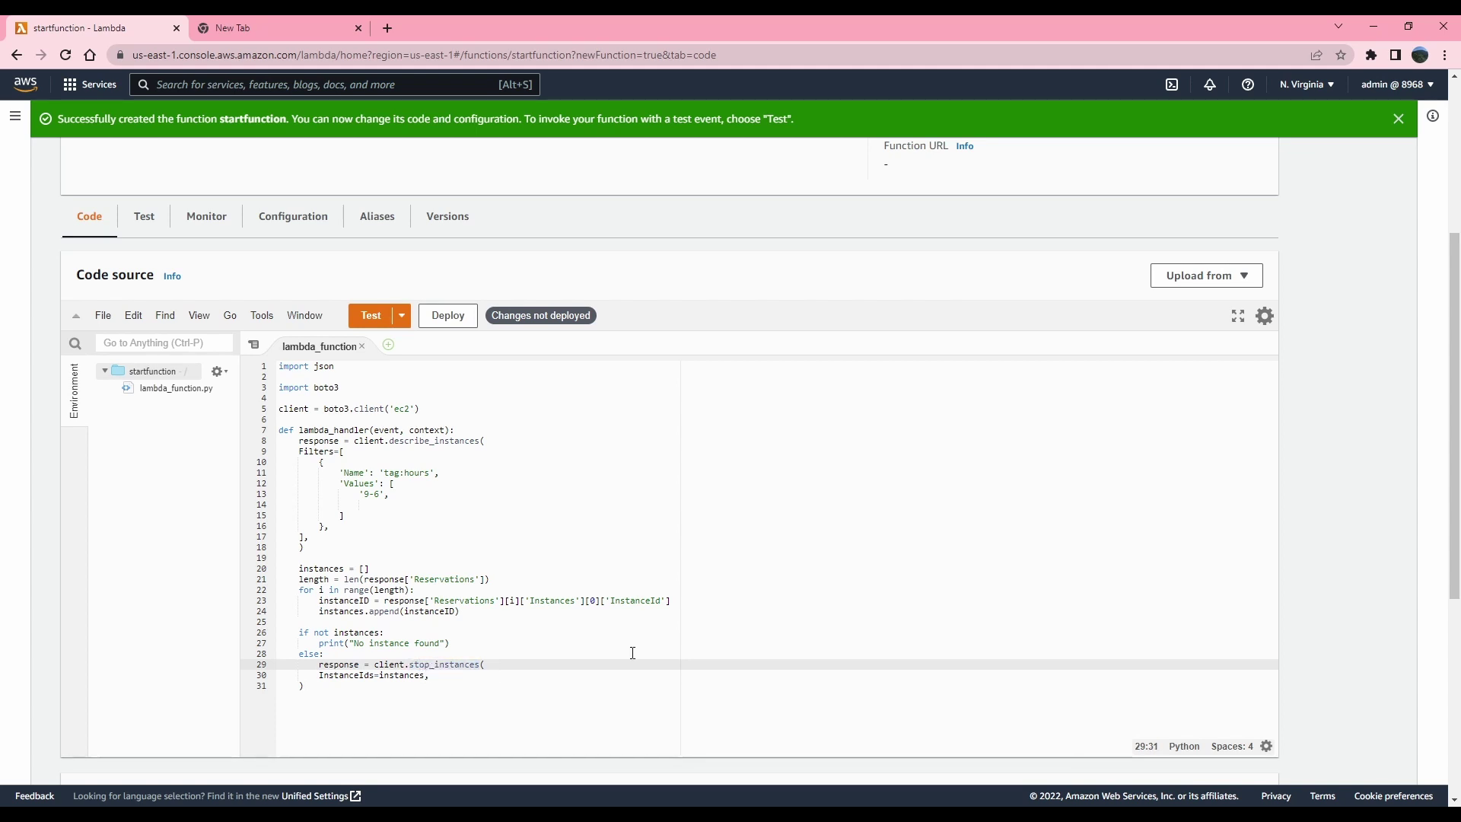
pyautogui.press('BackSpace')
pyautogui.press('BackSpace')
pyautogui.press('BackSpace')
pyautogui.press('BackSpace')
pyautogui.write('start')
pyautogui.moveTo(317, 560); pyautogui.dragTo(145, 357)
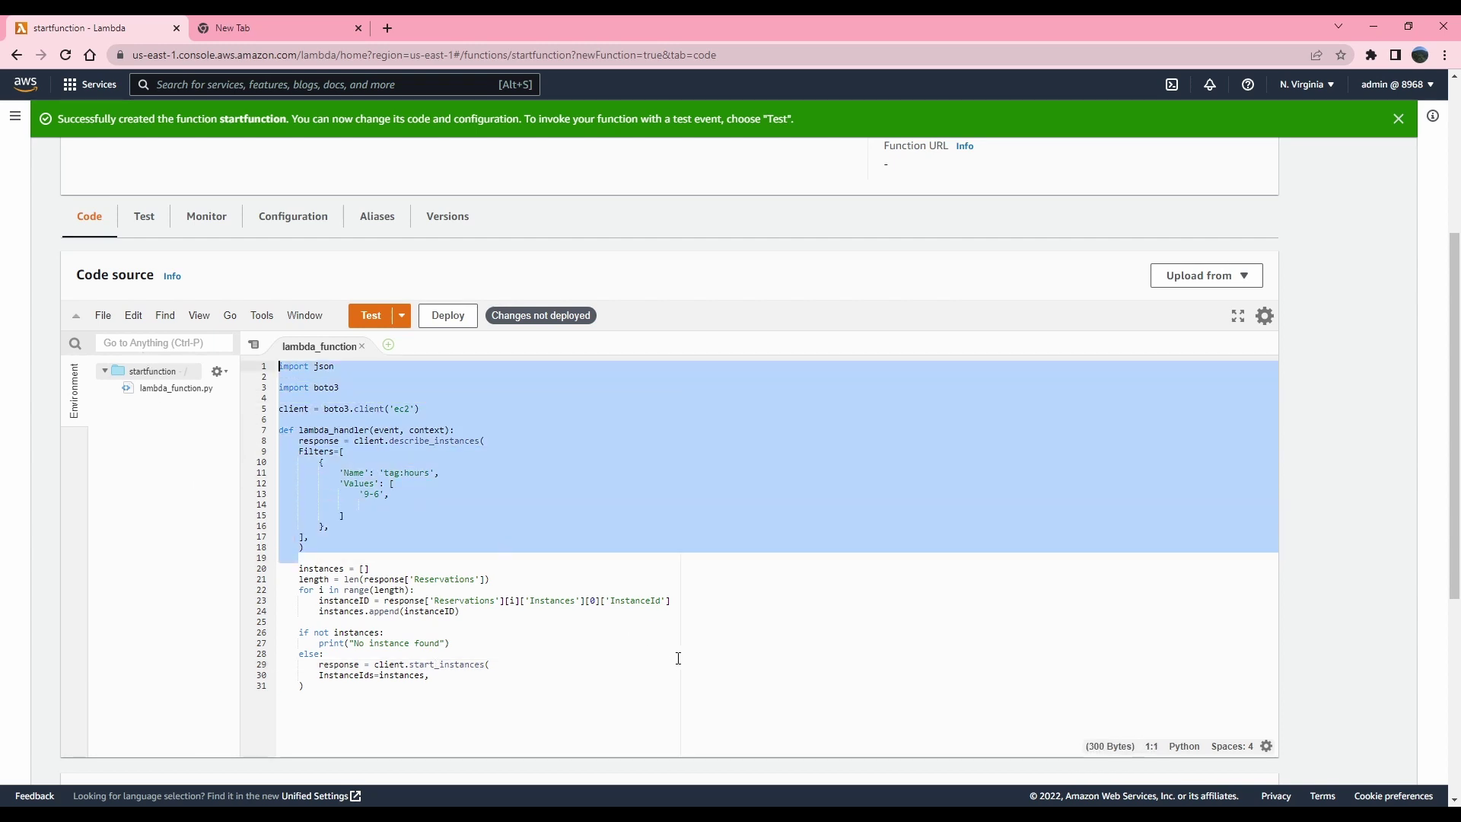
pyautogui.click(453, 318)
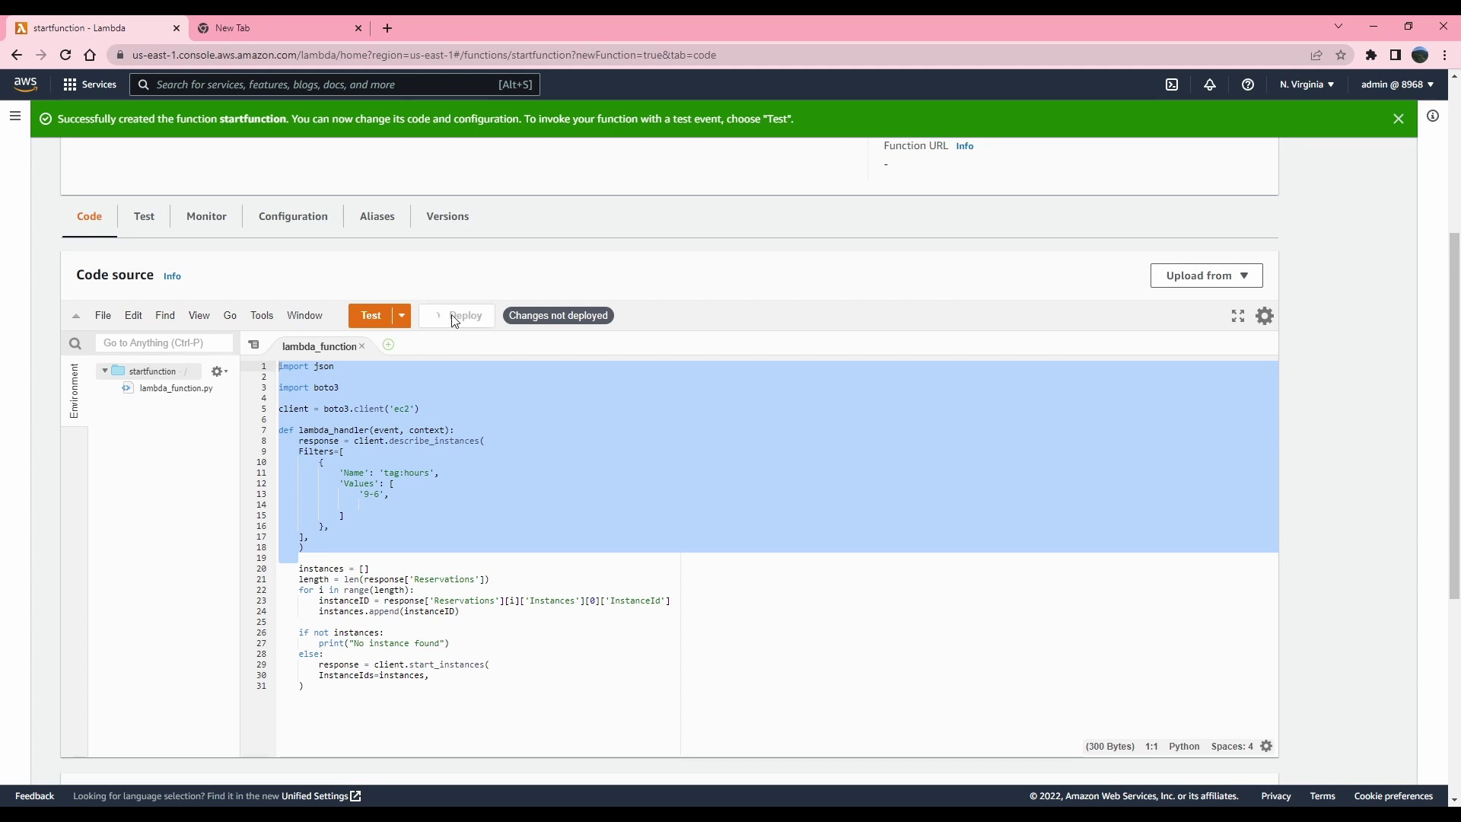
# Save the startfunction lambda_function code file in the code editor.
pyautogui.click(102, 315)
pyautogui.moveTo(133, 315)
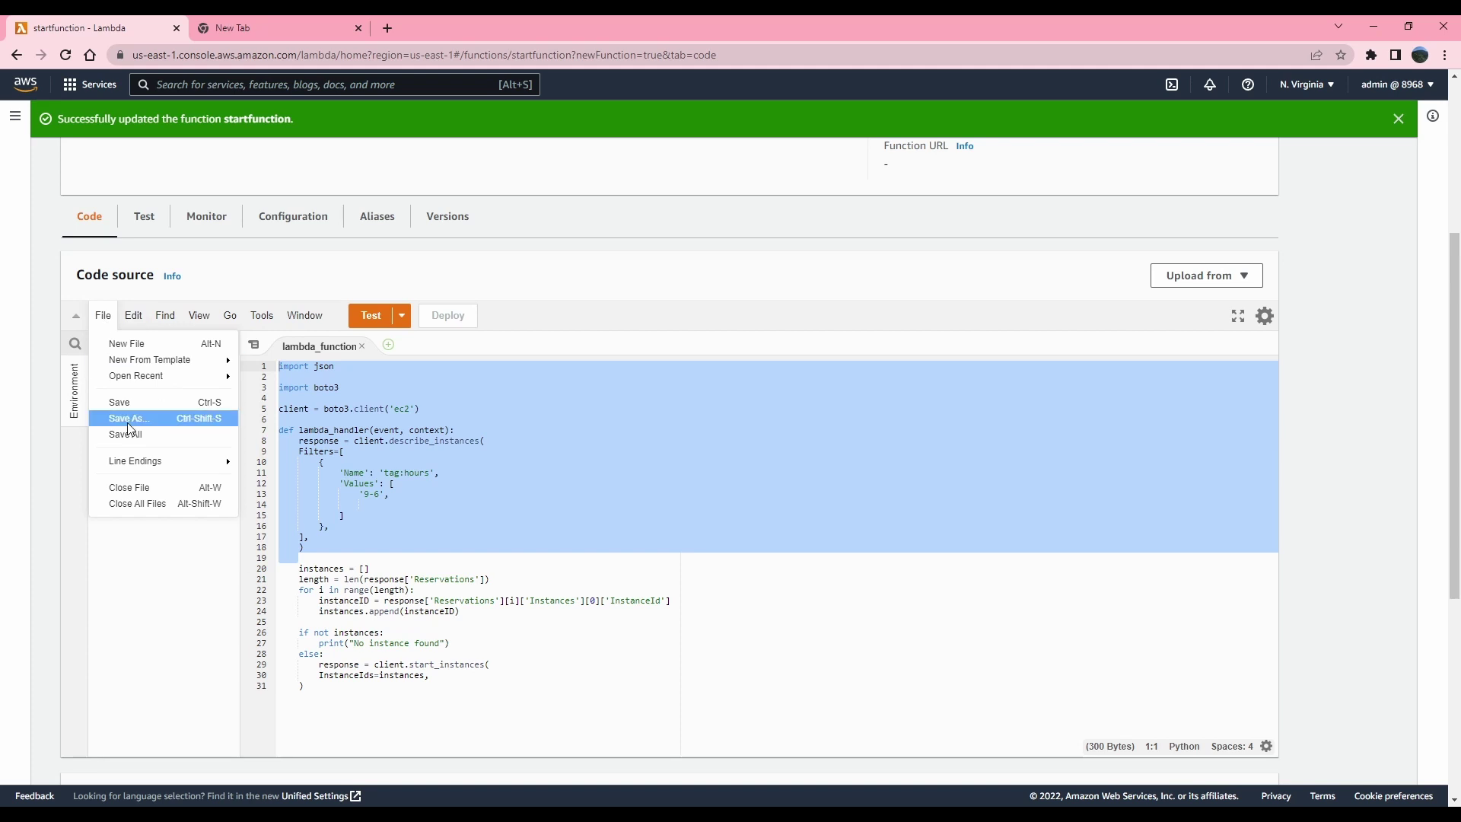
pyautogui.click(129, 401)
pyautogui.scroll(4, 778, 358)
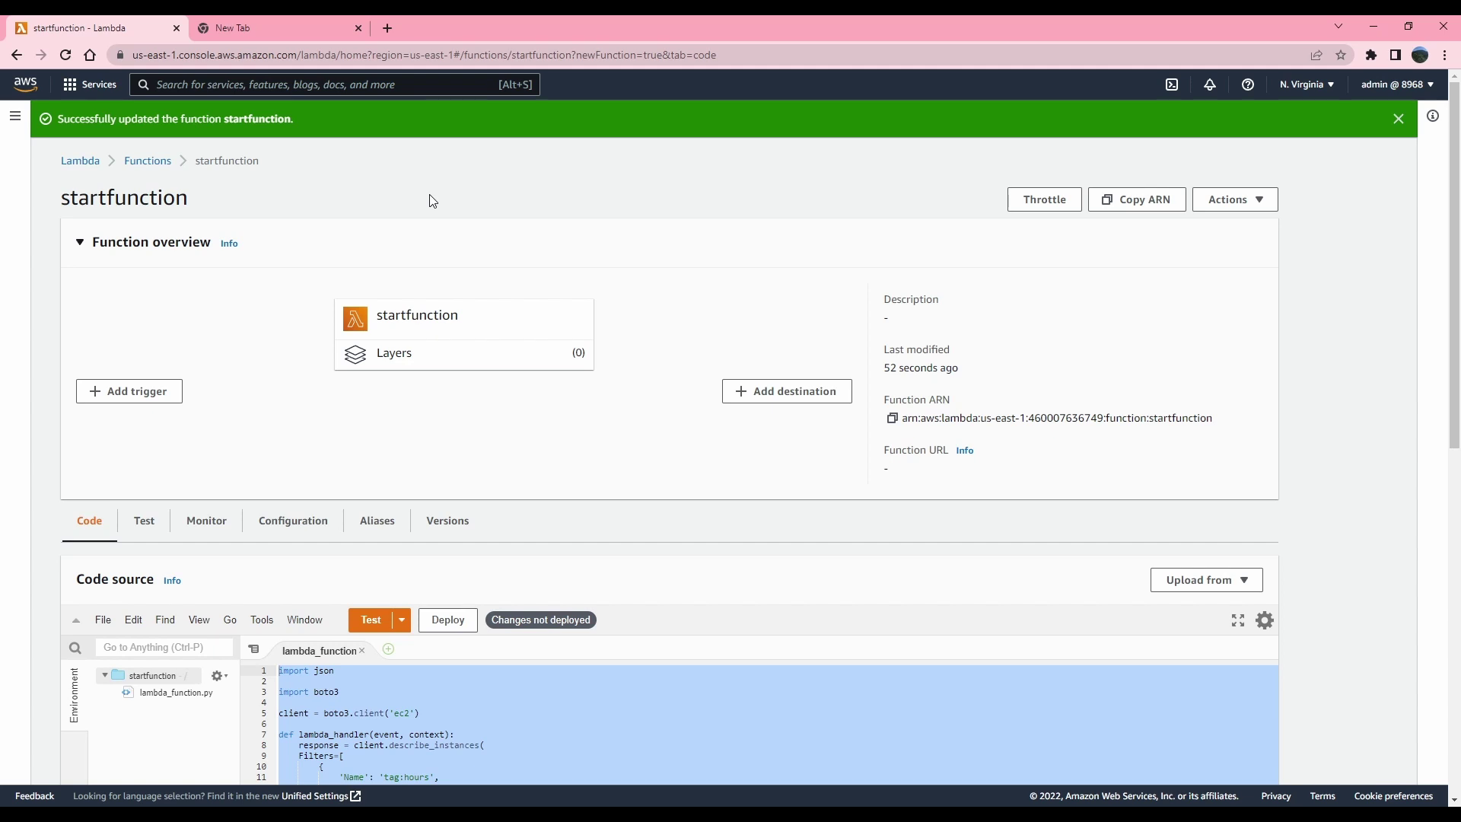
# Go to the Amazon EventBridge service and start a new rule from its Rules page.
pyautogui.click(232, 86)
pyautogui.write('Event')
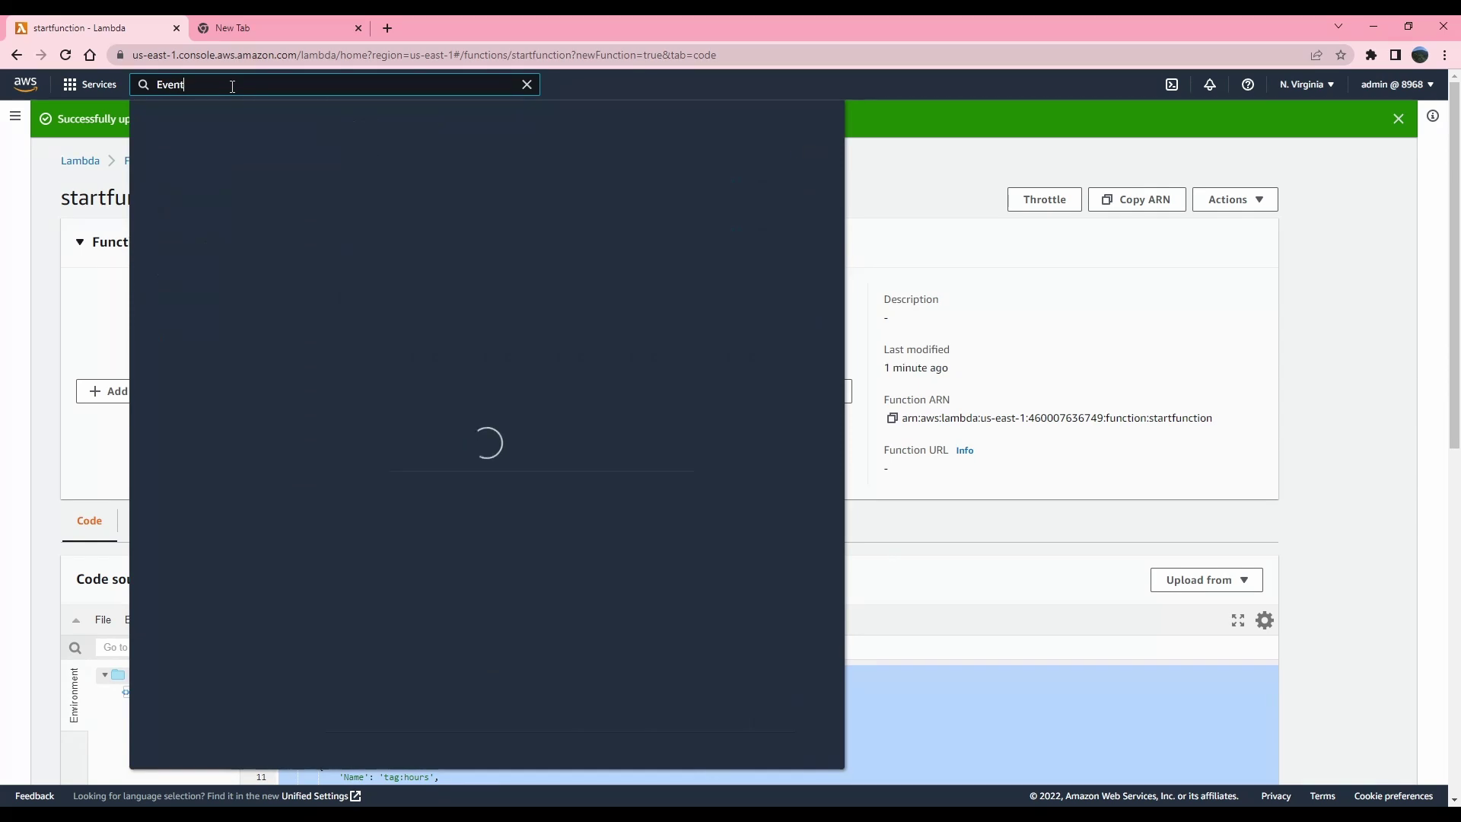
pyautogui.click(425, 202)
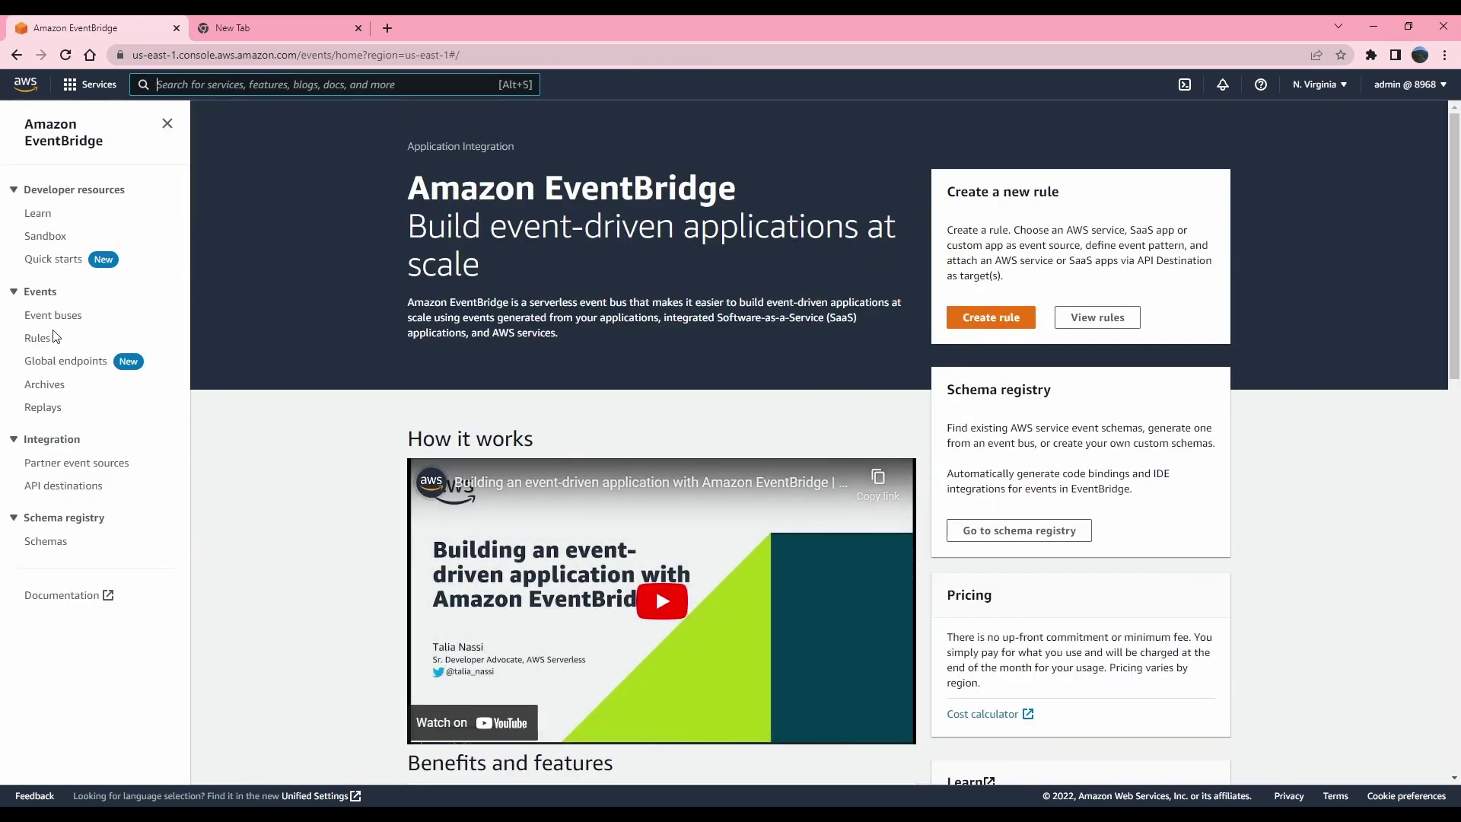
pyautogui.click(36, 341)
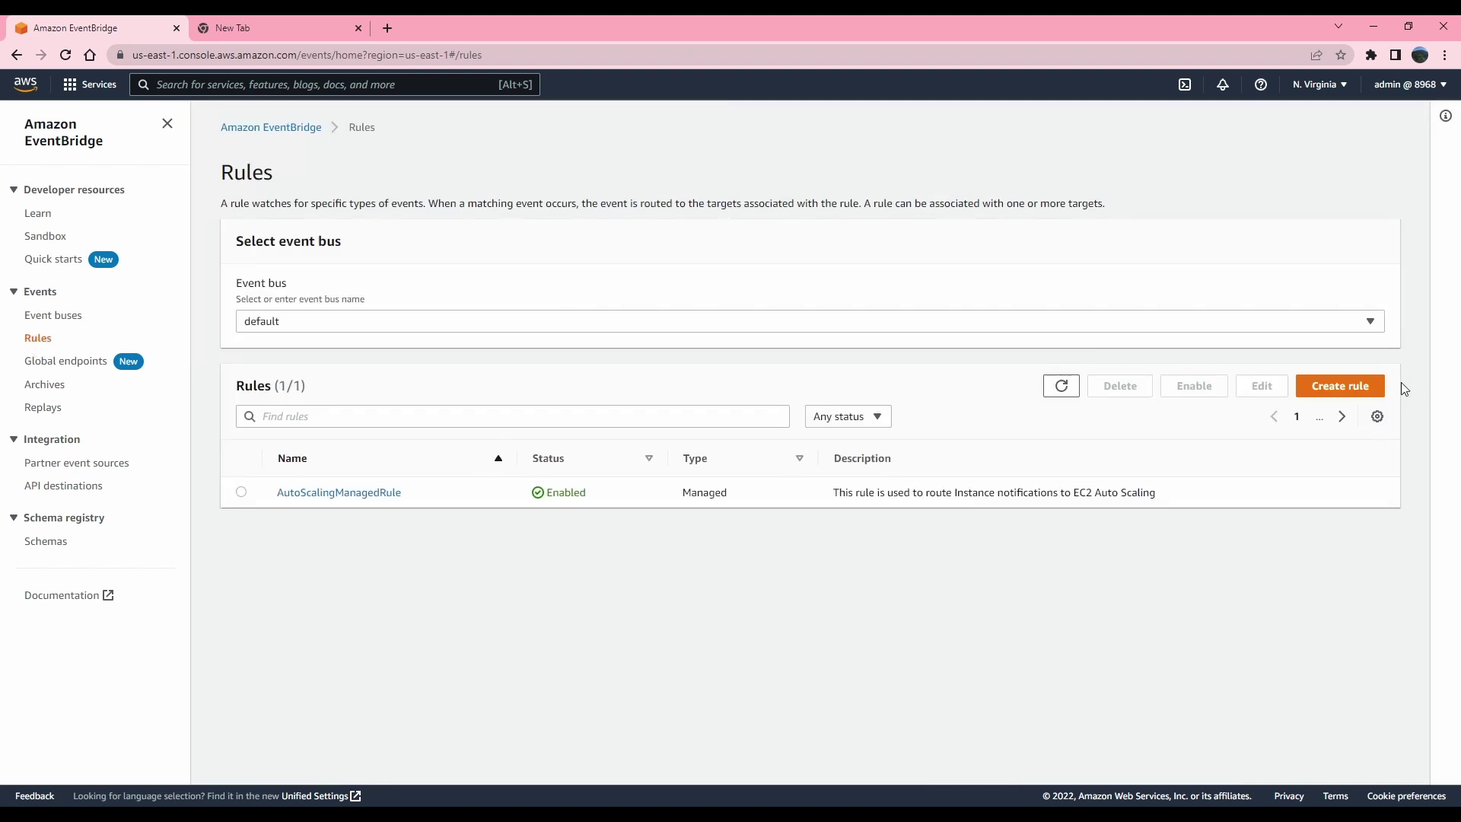
pyautogui.click(1344, 393)
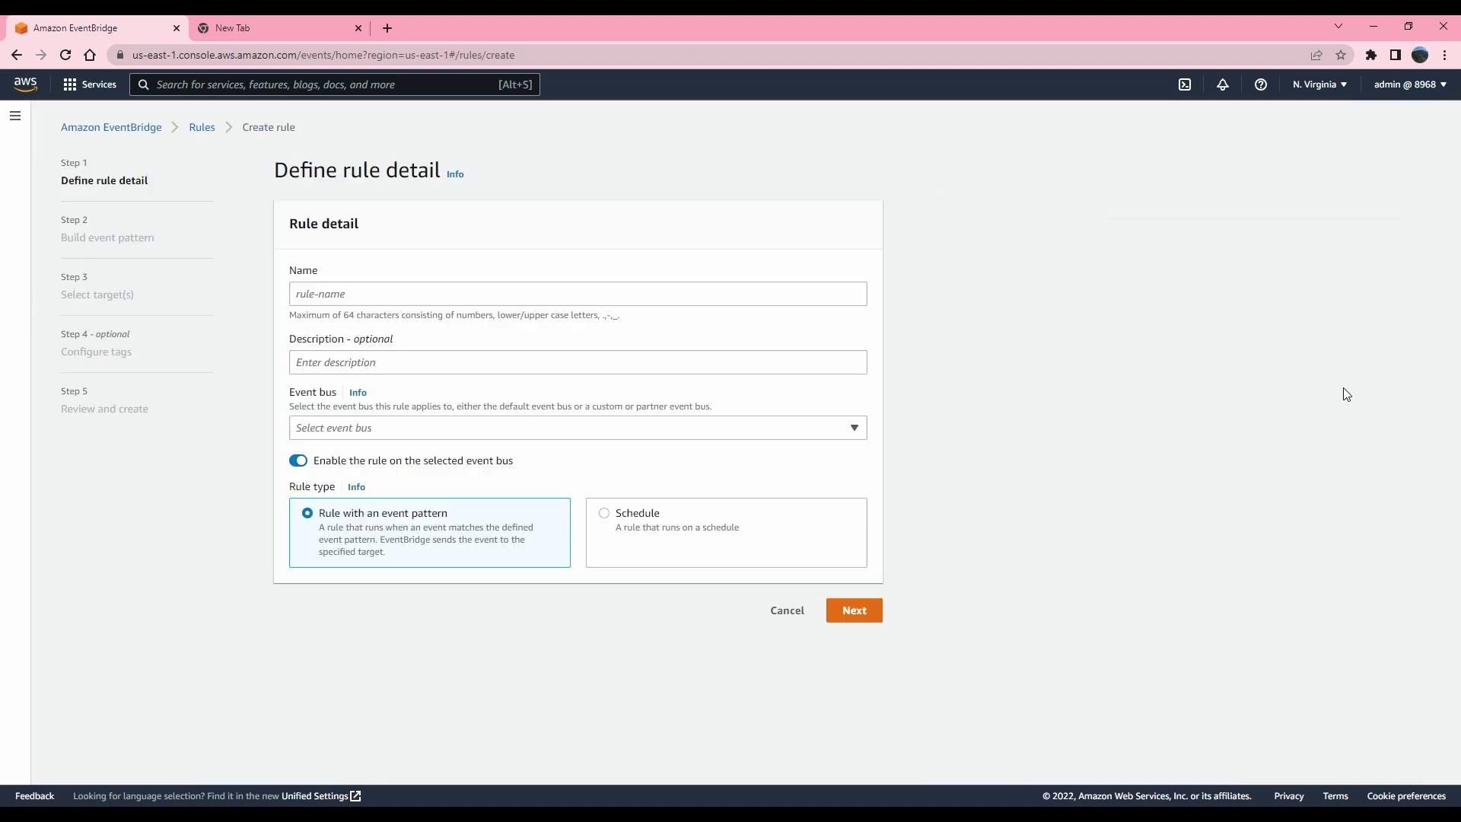
# Name the rule stopinstance, make it a Schedule rule type, and continue to the schedule definition.
pyautogui.click(323, 296)
pyautogui.write('stop')
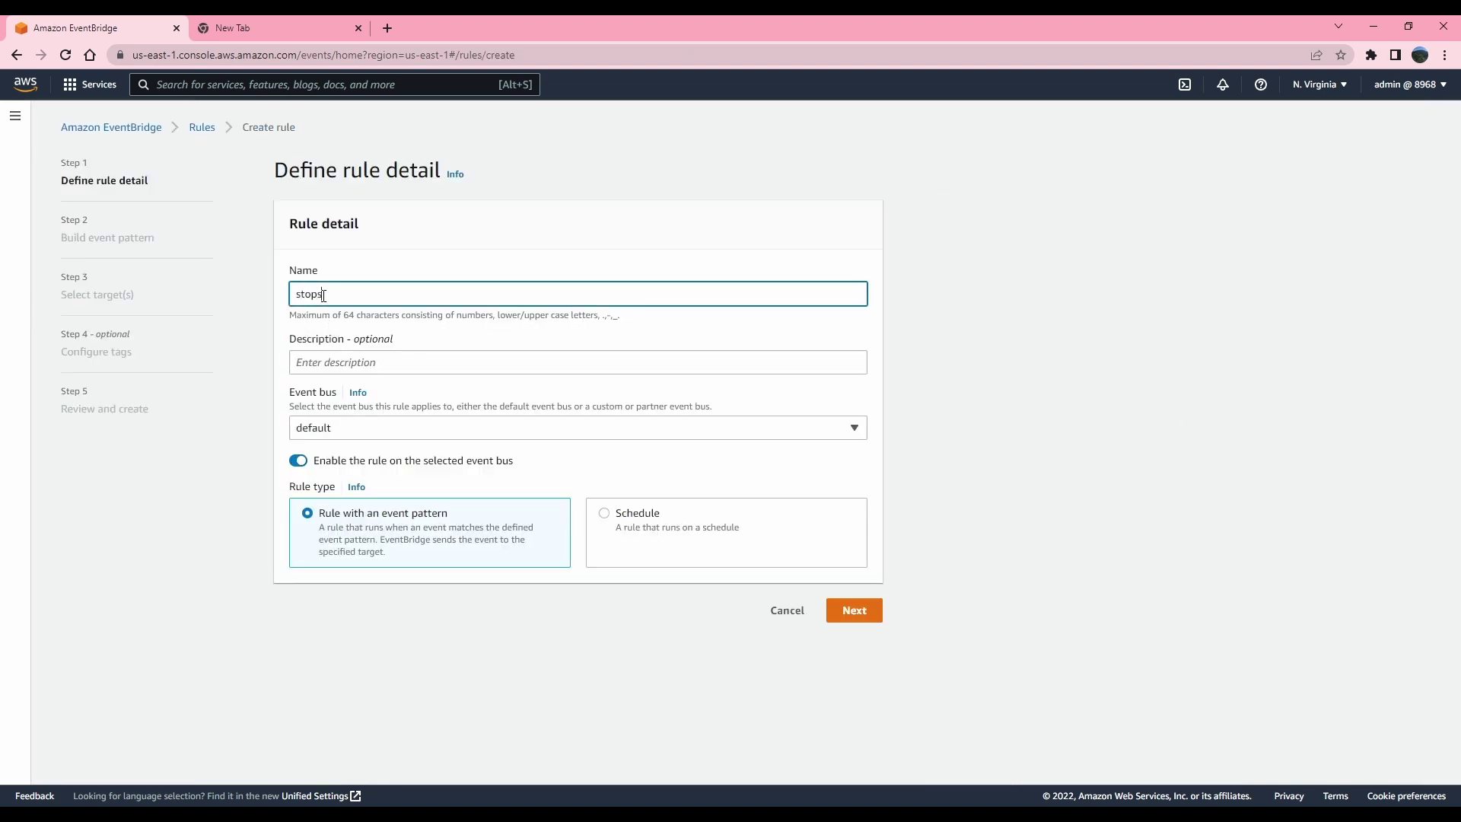
pyautogui.write('instance')
pyautogui.click(606, 515)
pyautogui.click(881, 620)
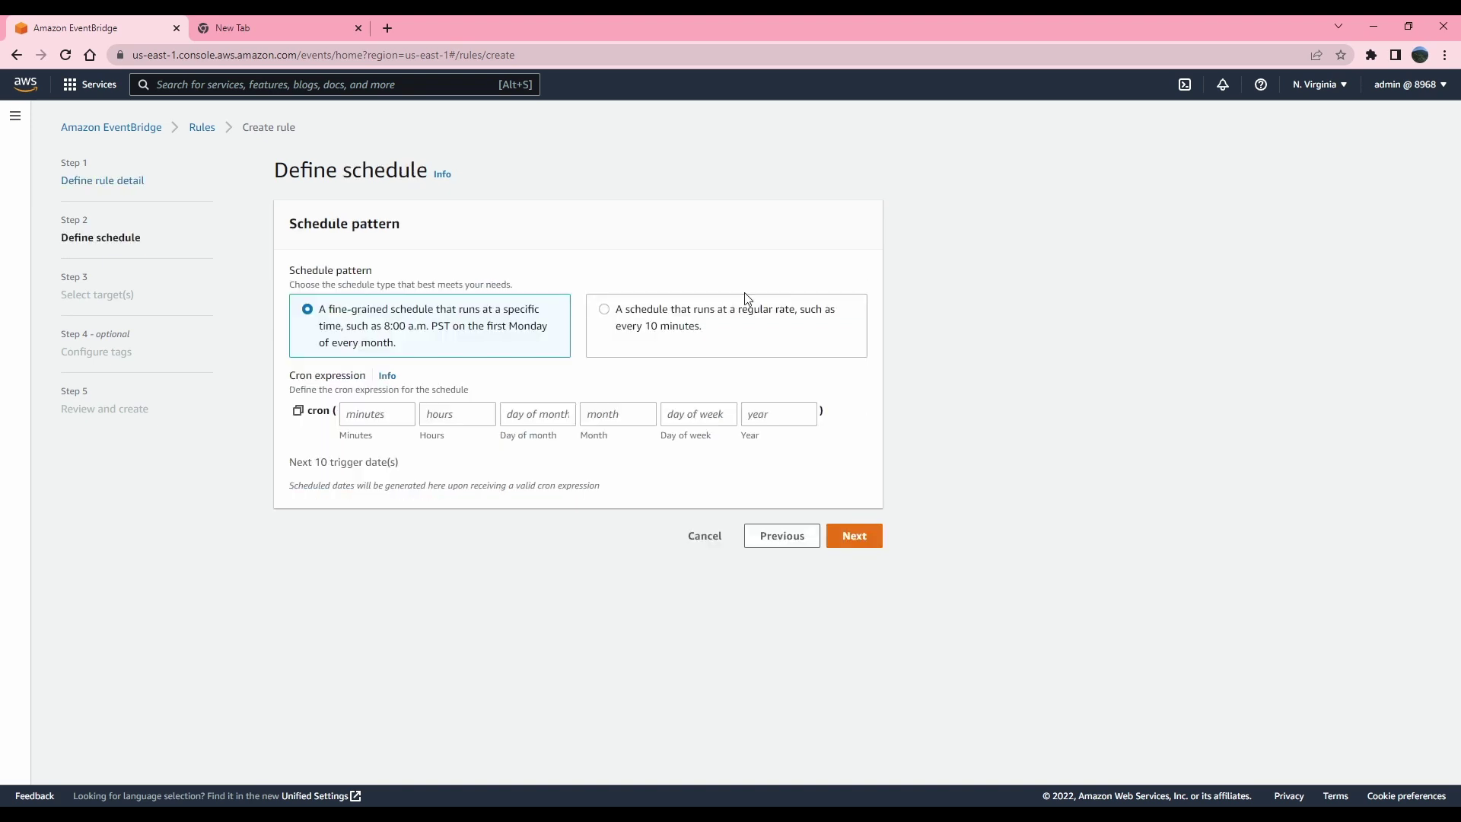
# Define the fine-grained schedule's cron expression as 0 18 * * ? *.
pyautogui.click(375, 414)
pyautogui.write('0')
pyautogui.press('Tab')
pyautogui.write('18')
pyautogui.press('Tab')
pyautogui.write('*')
pyautogui.press('Tab')
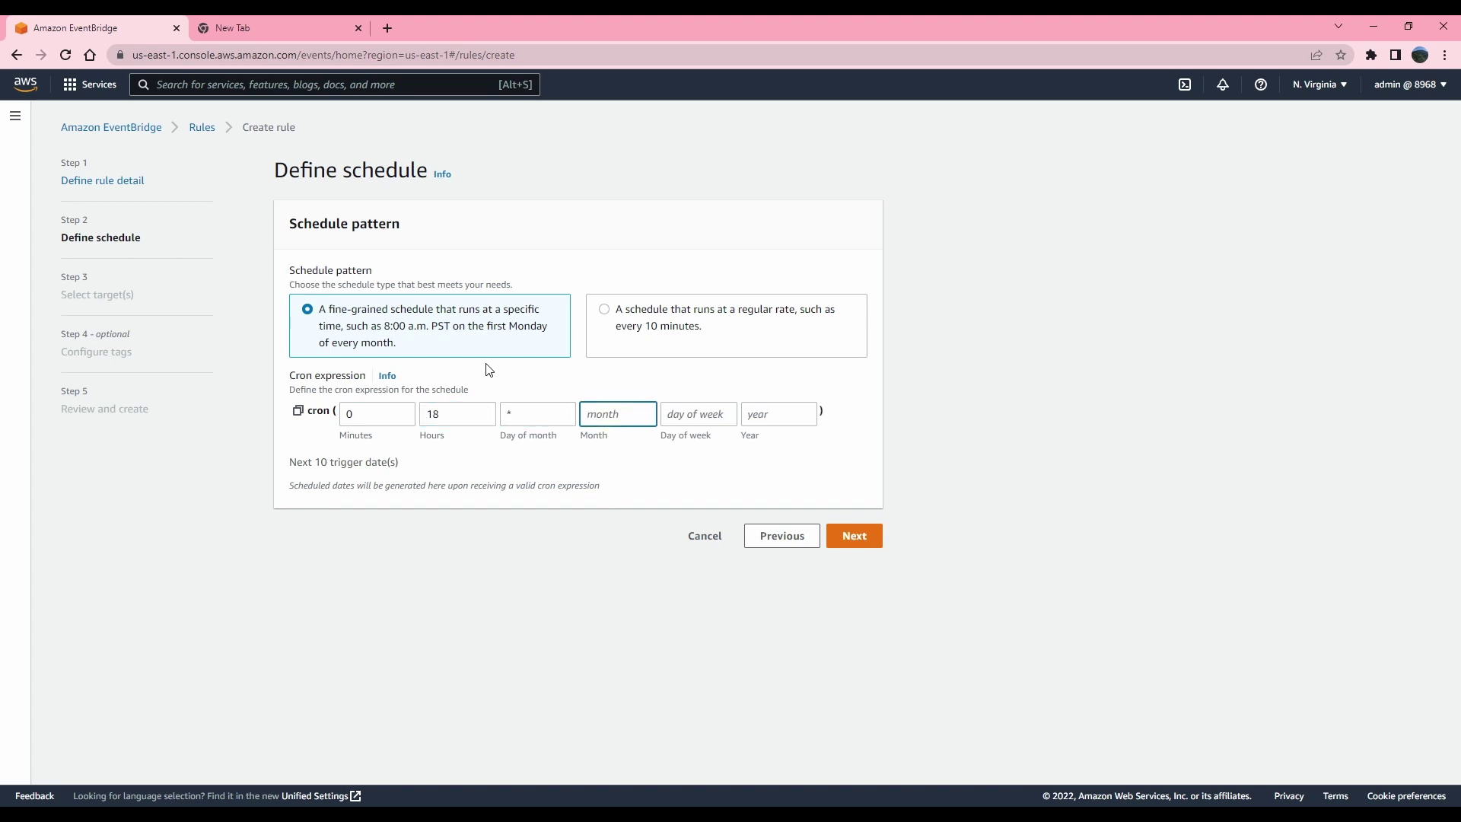
pyautogui.write('*')
pyautogui.press('Tab')
pyautogui.write('?')
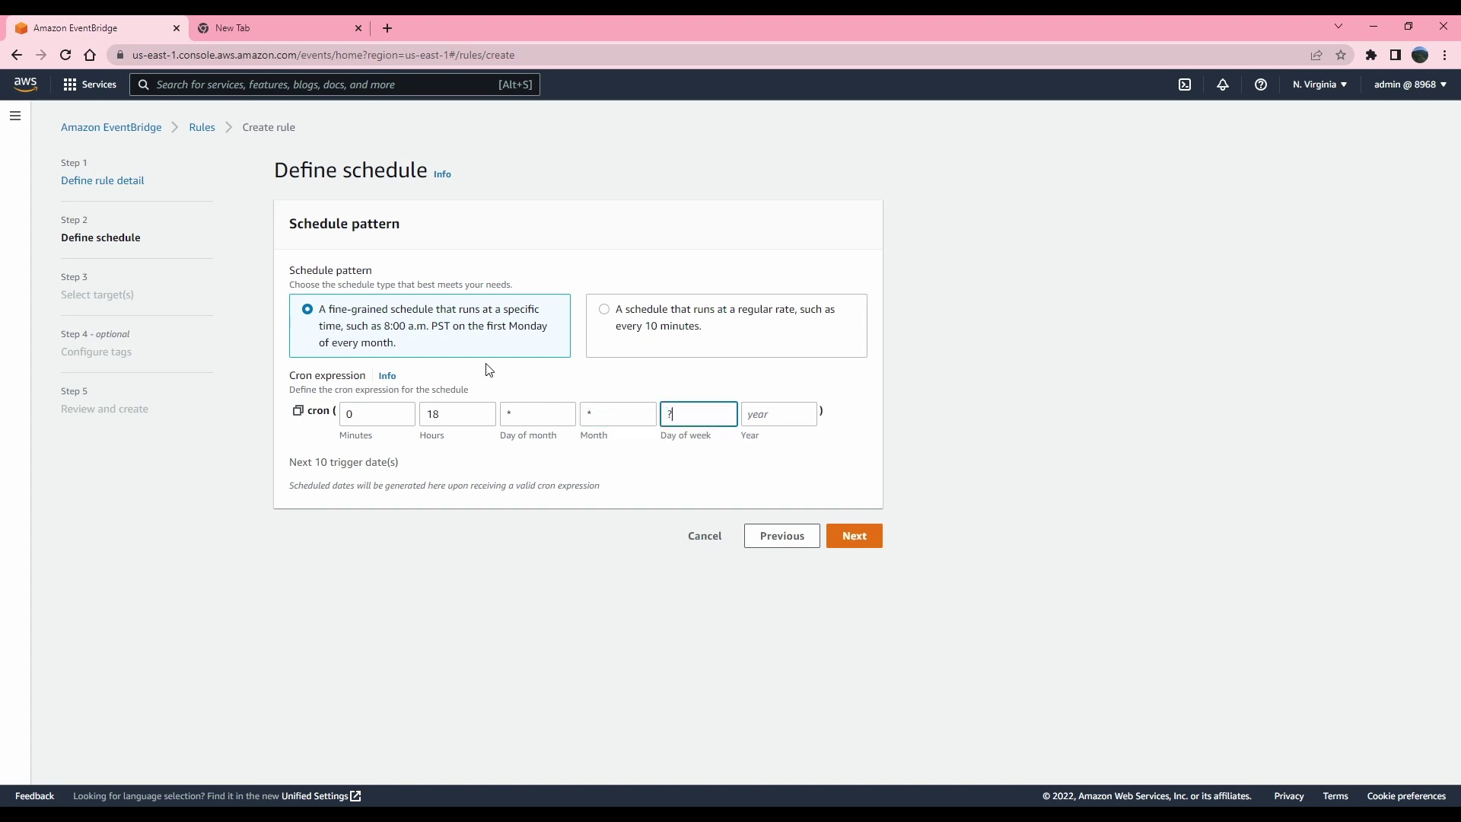
pyautogui.press('Tab')
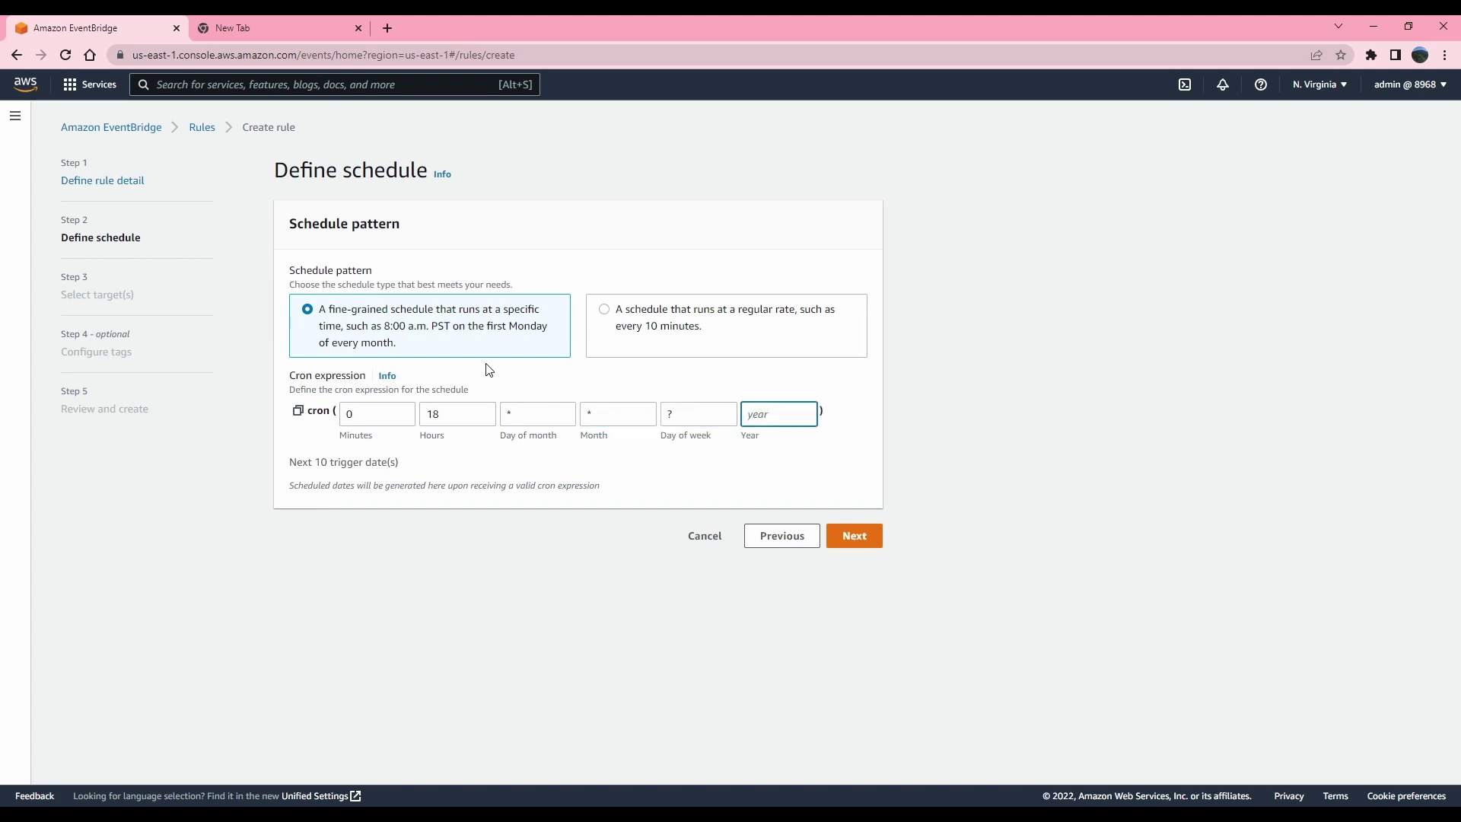
pyautogui.write('*')
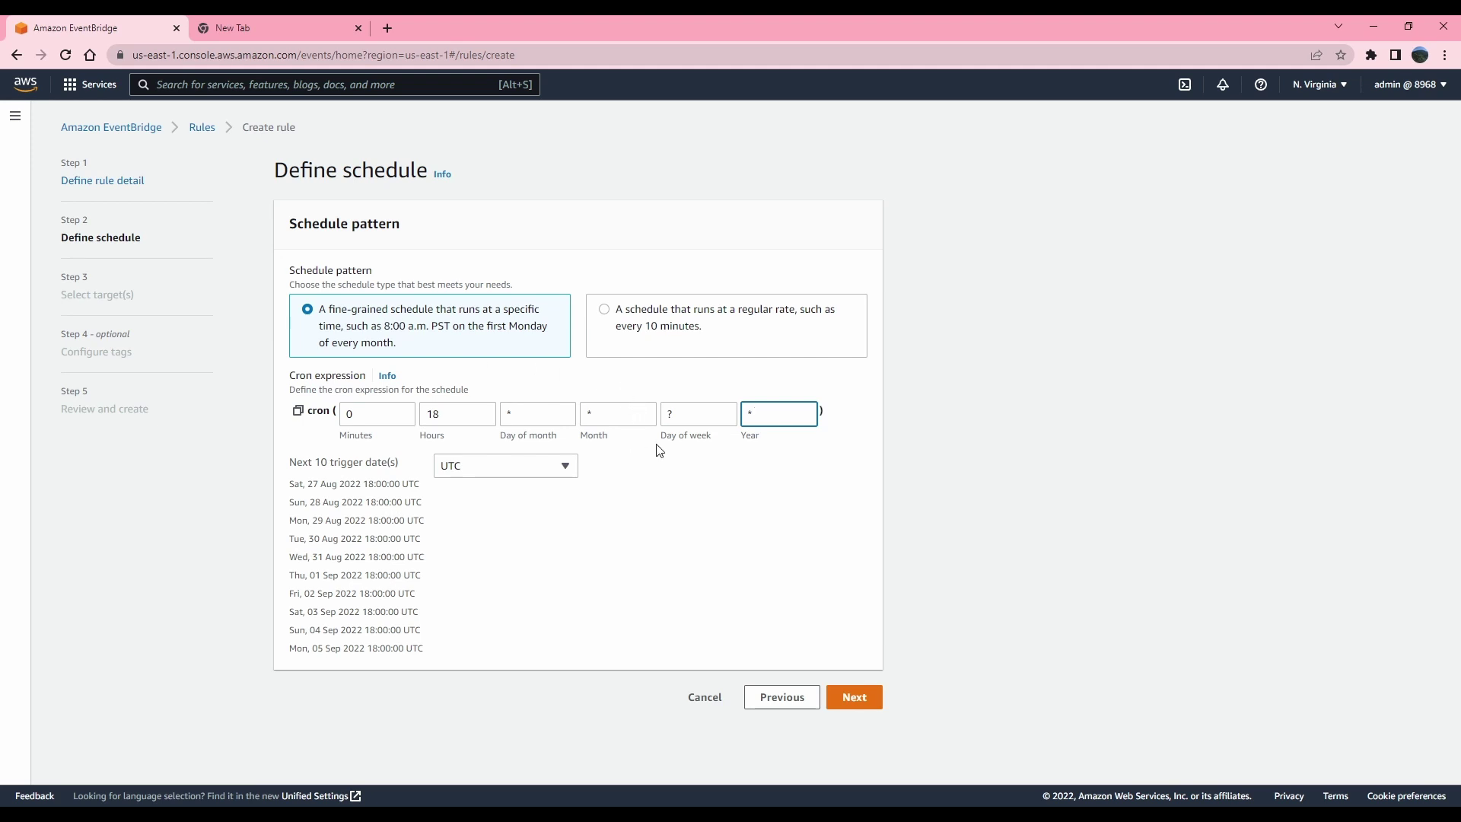
# Show the next trigger dates in the local time zone and examine the first upcoming ones.
pyautogui.click(552, 474)
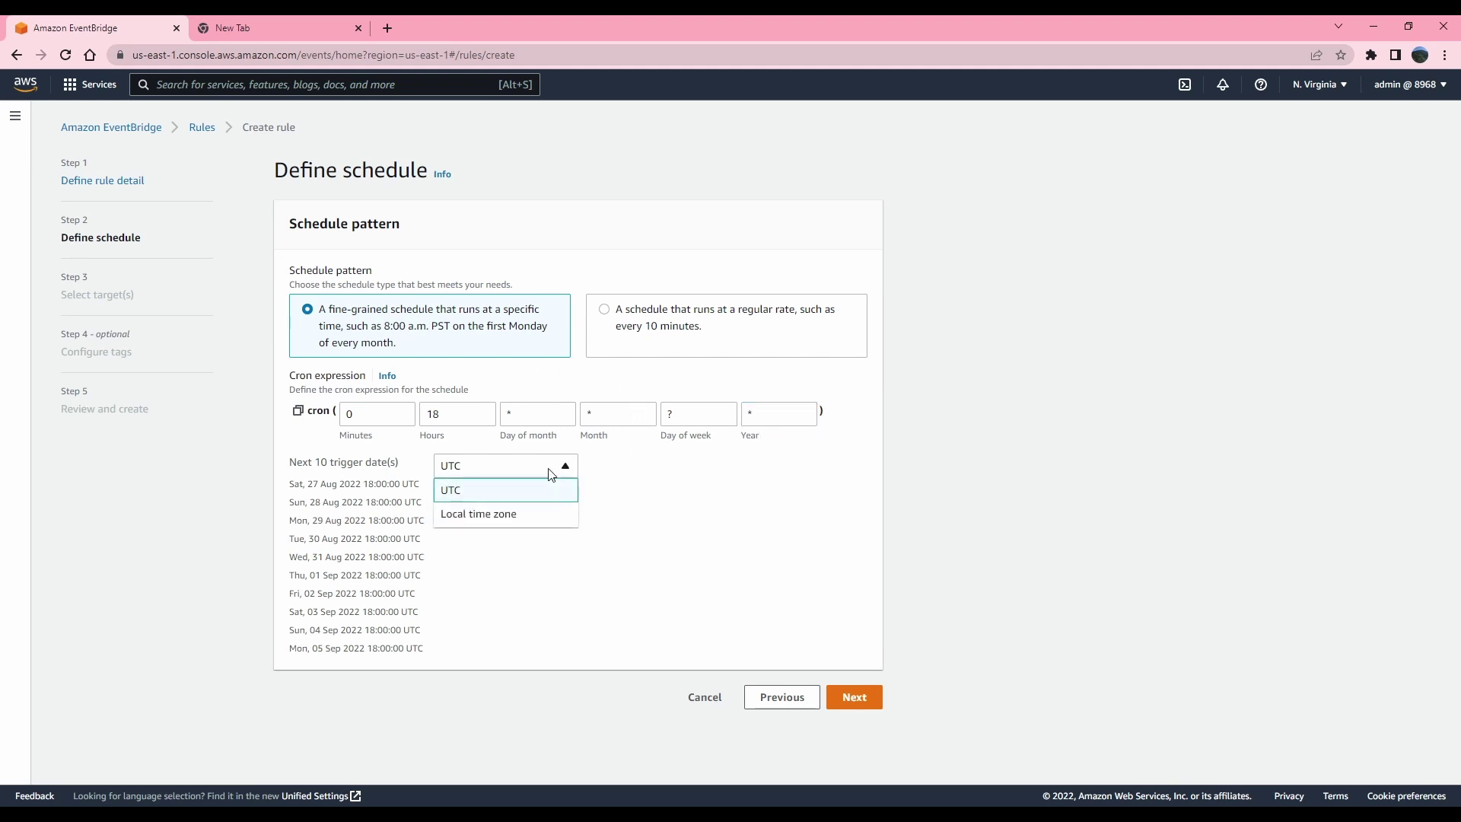
pyautogui.click(525, 518)
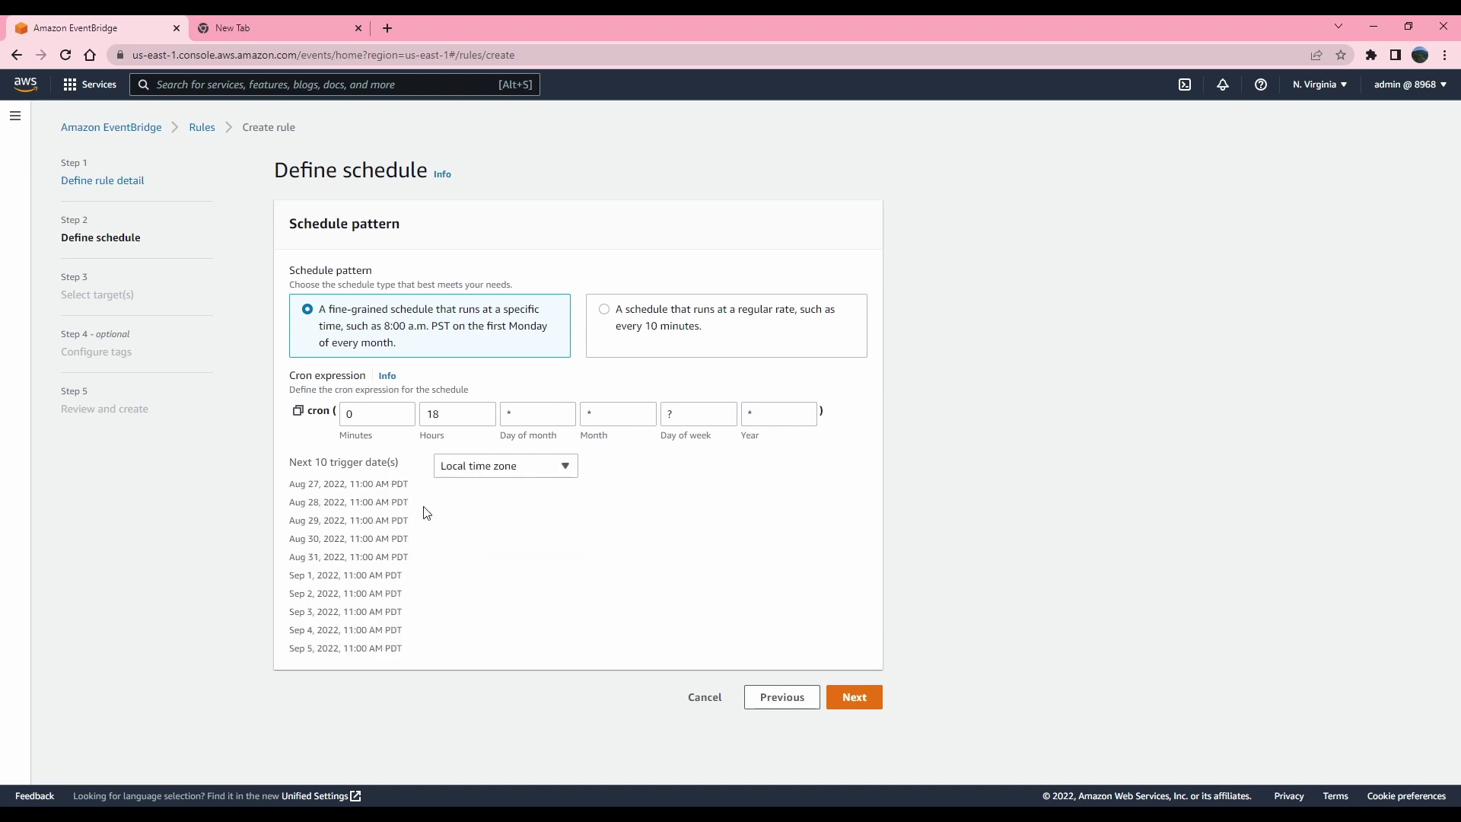
pyautogui.moveTo(414, 504); pyautogui.dragTo(279, 495)
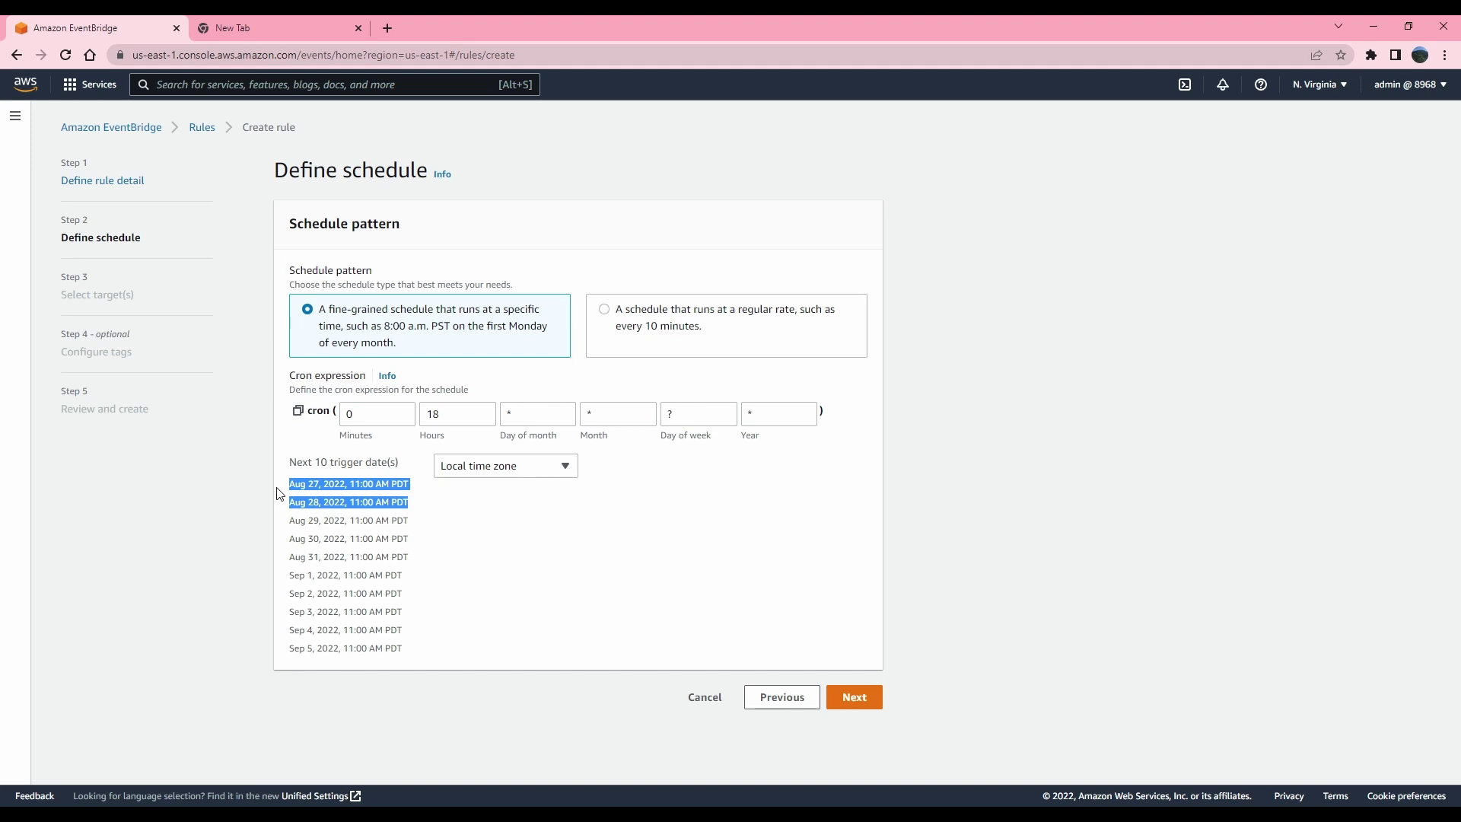
pyautogui.moveTo(276, 488); pyautogui.dragTo(269, 504)
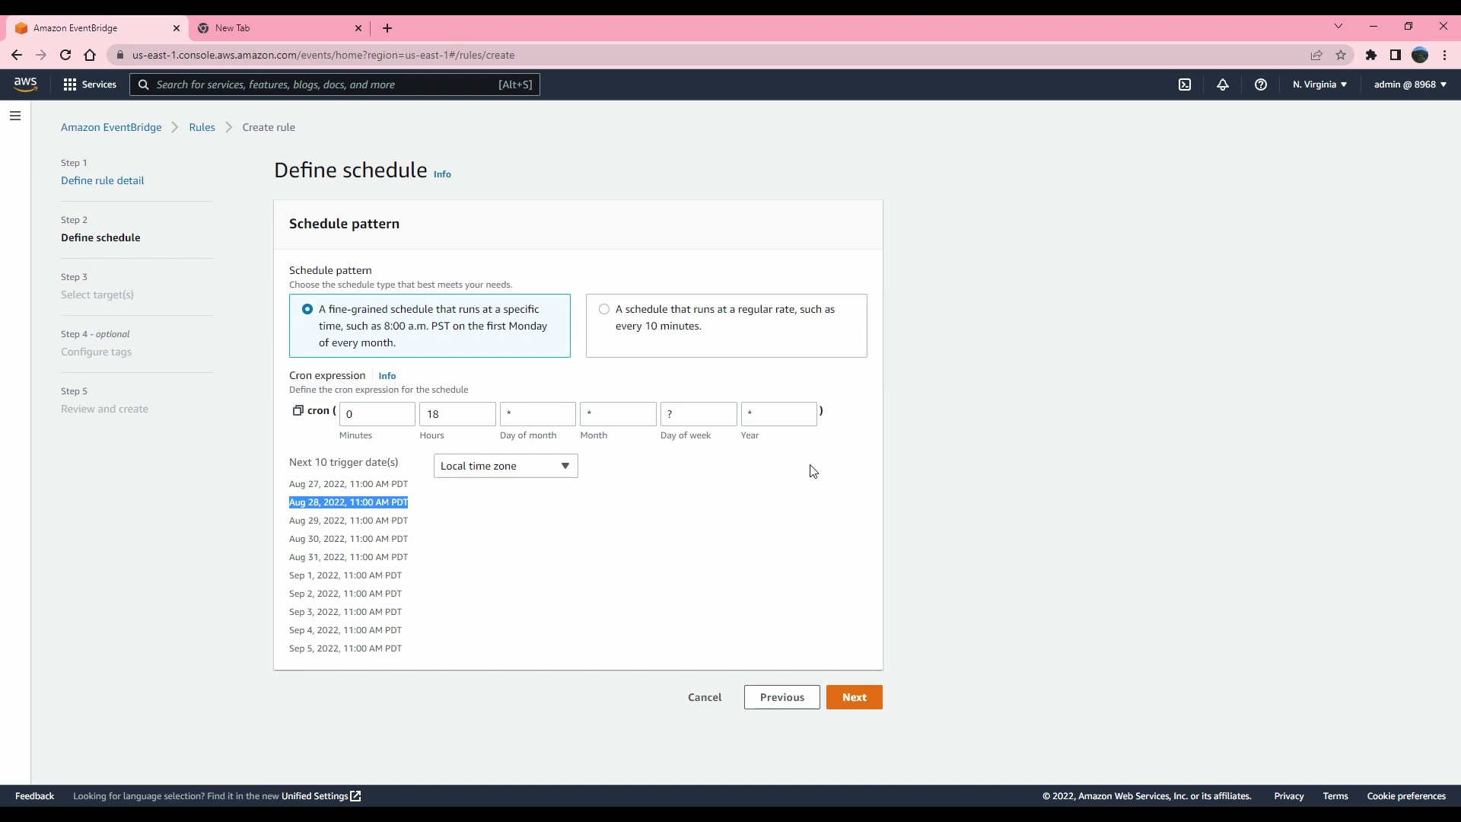
# Try the cron schedule with hours set to 21 and minutes set to 25.
pyautogui.click(456, 415)
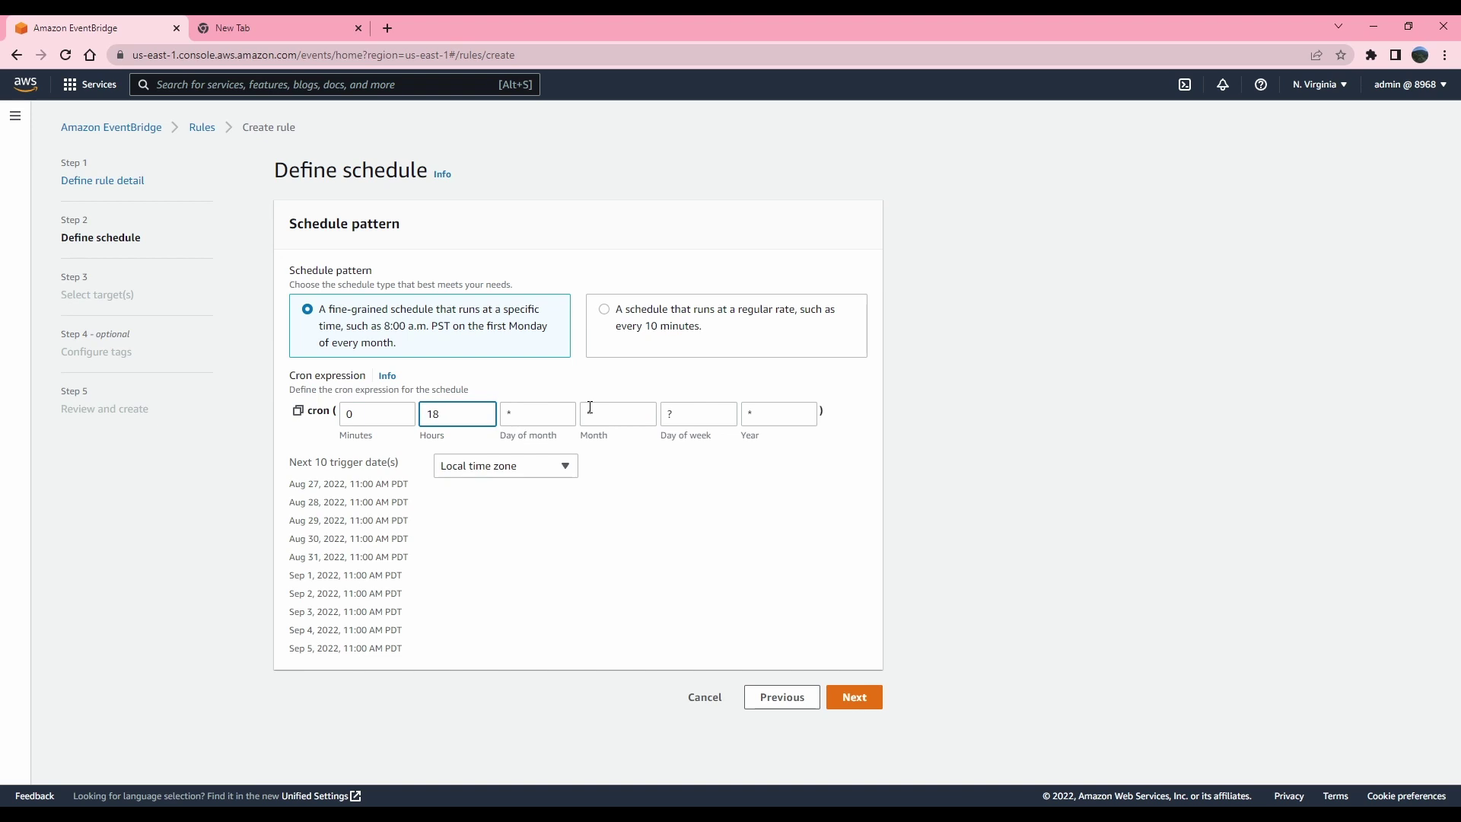
pyautogui.press('BackSpace')
pyautogui.press('BackSpace')
pyautogui.write('22')
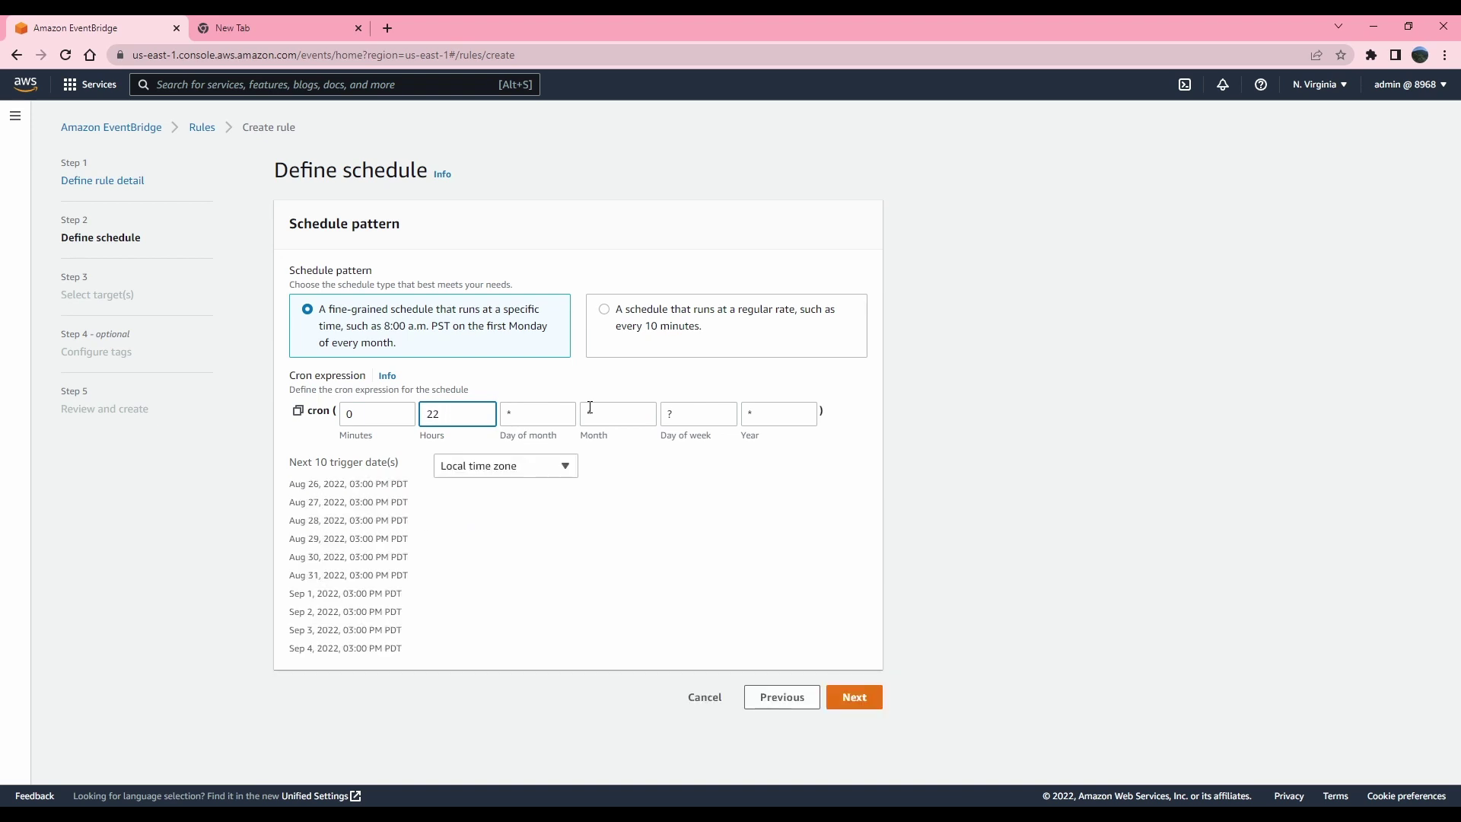
pyautogui.write('1')
pyautogui.click(374, 419)
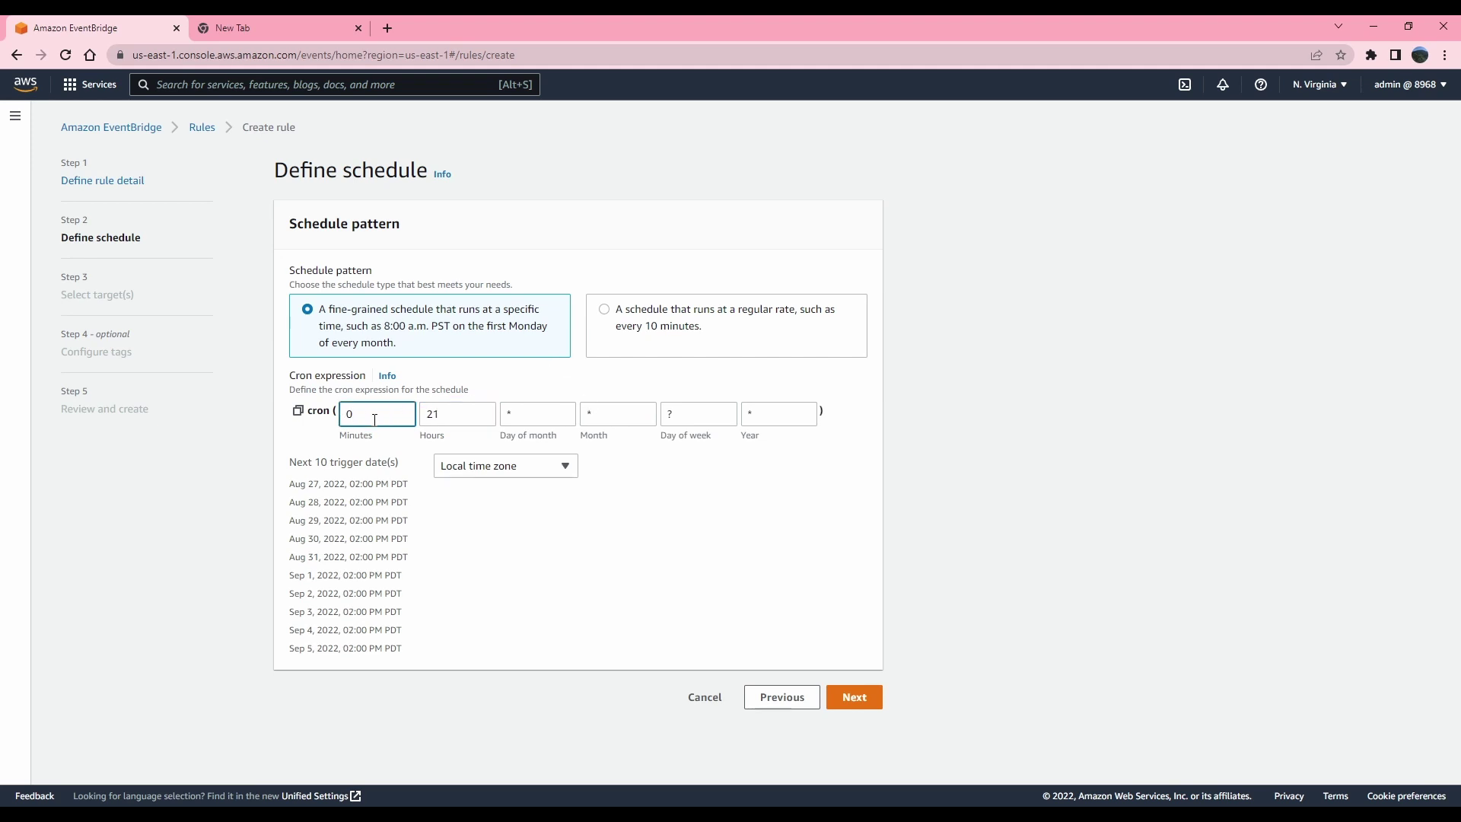
pyautogui.press('BackSpace')
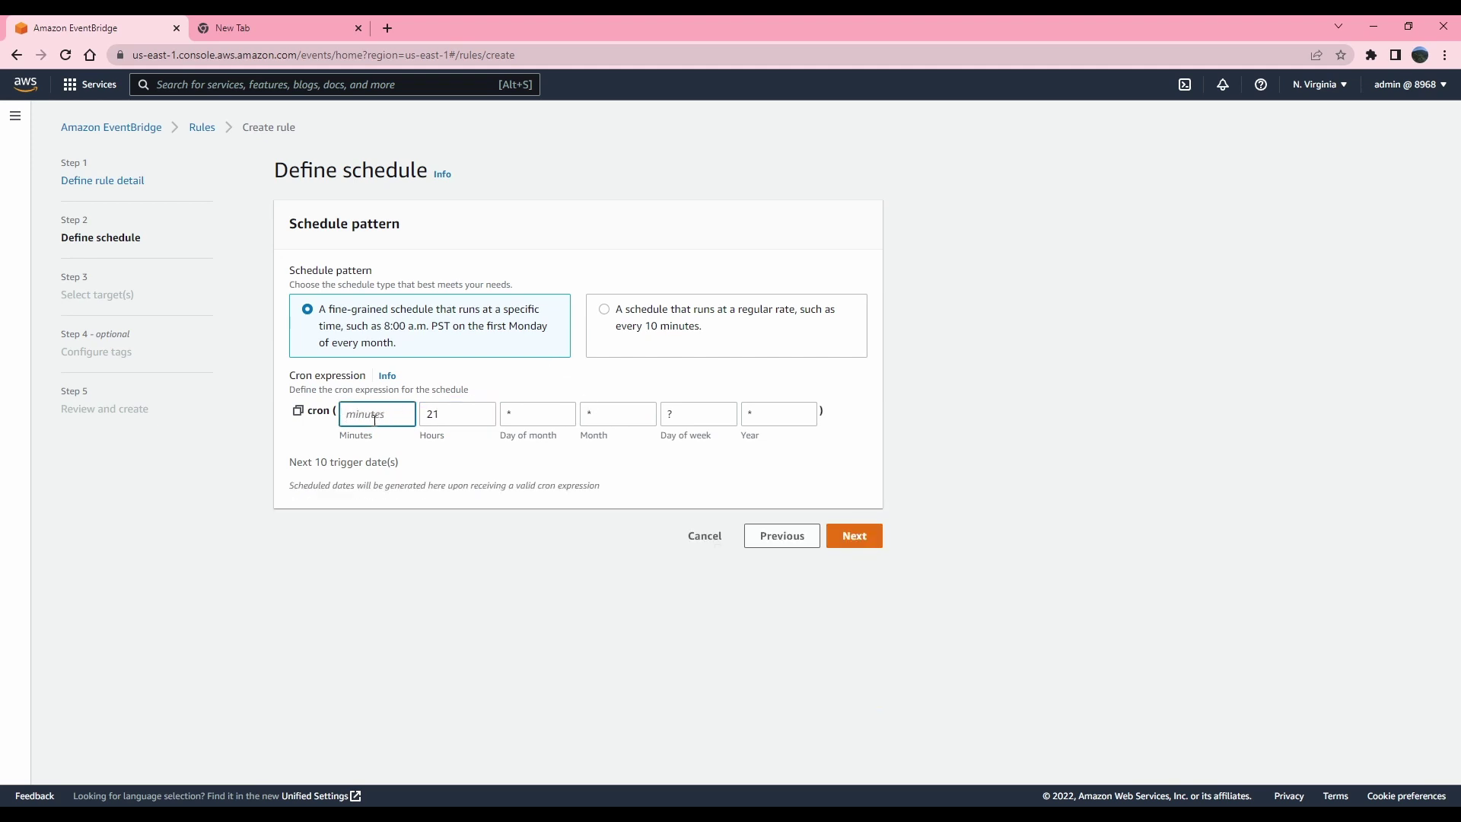
pyautogui.write('25')
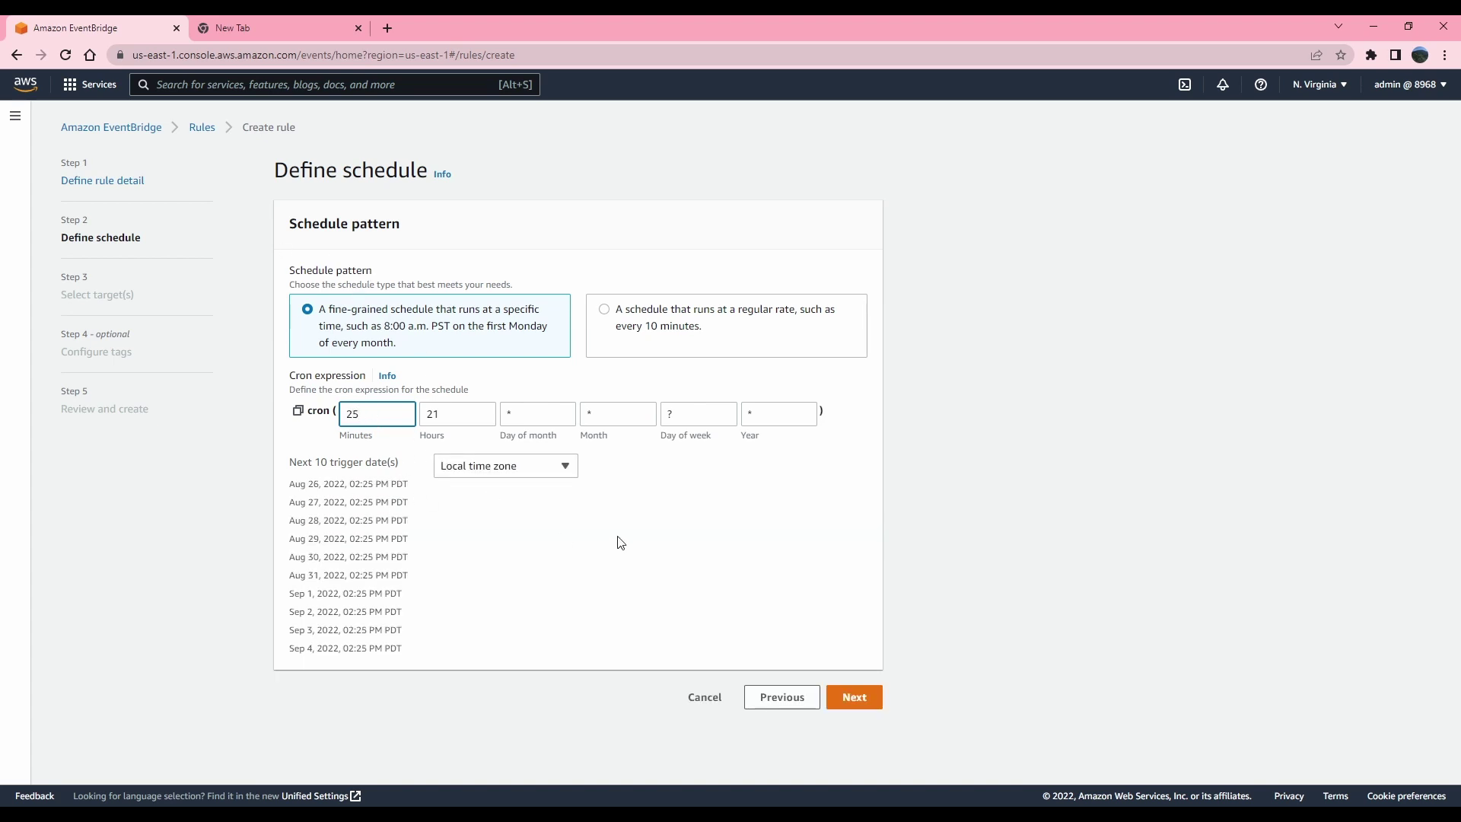
pyautogui.click(855, 697)
pyautogui.click(779, 570)
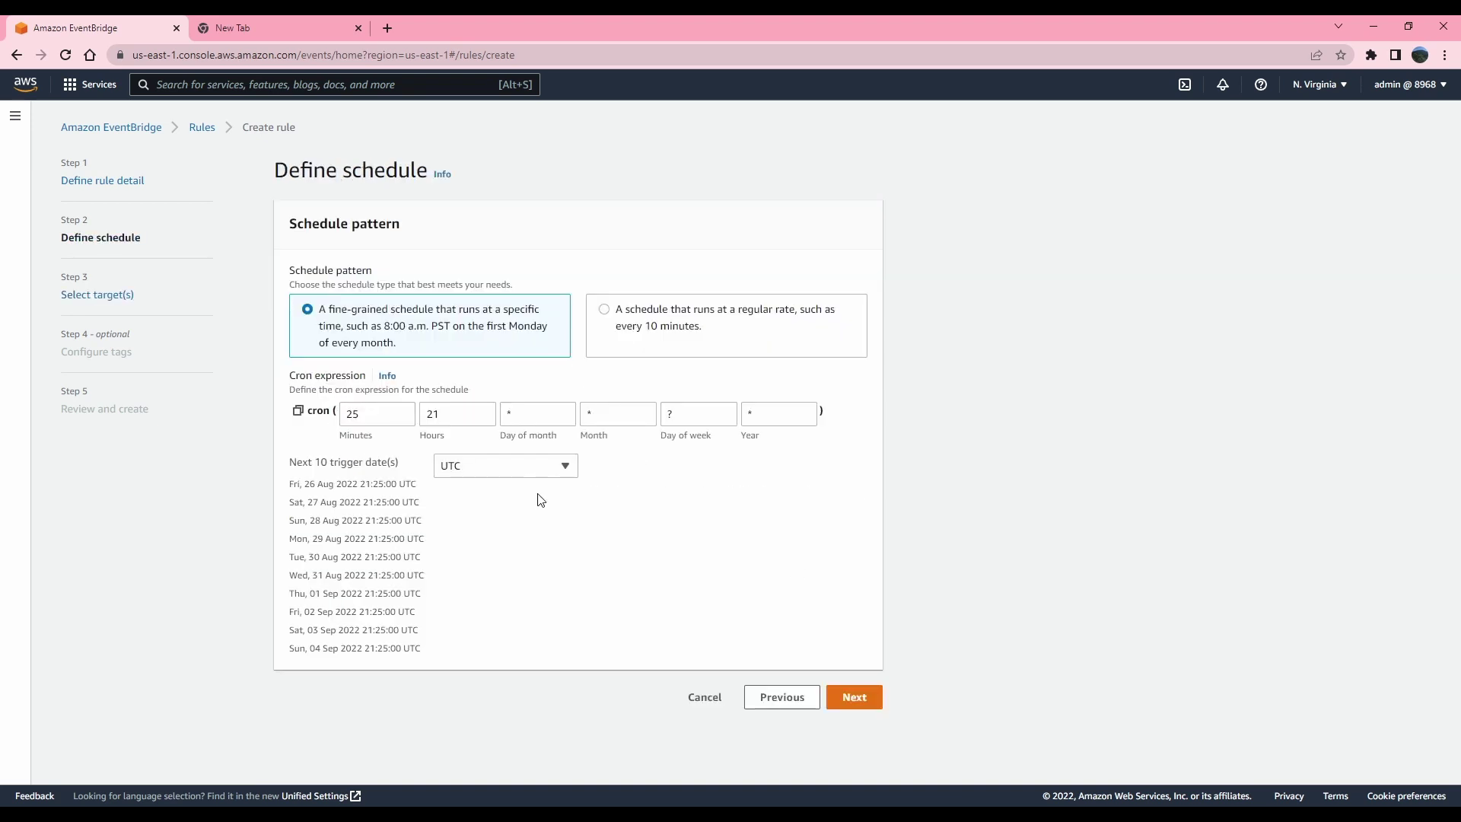
# Set the cron hours to 18 and minutes to 00, and continue to target selection.
pyautogui.doubleClick(446, 414)
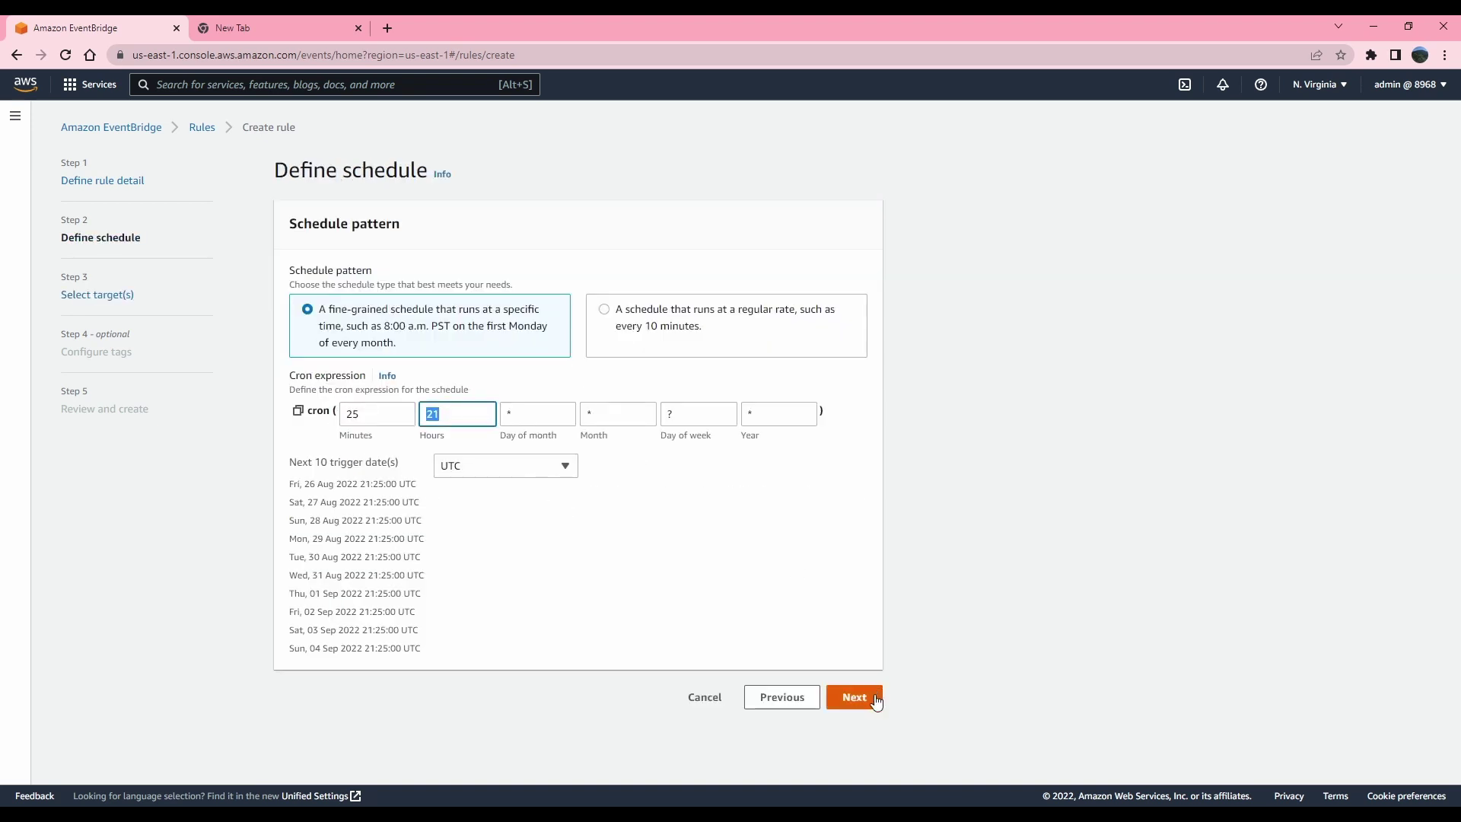
pyautogui.write('18')
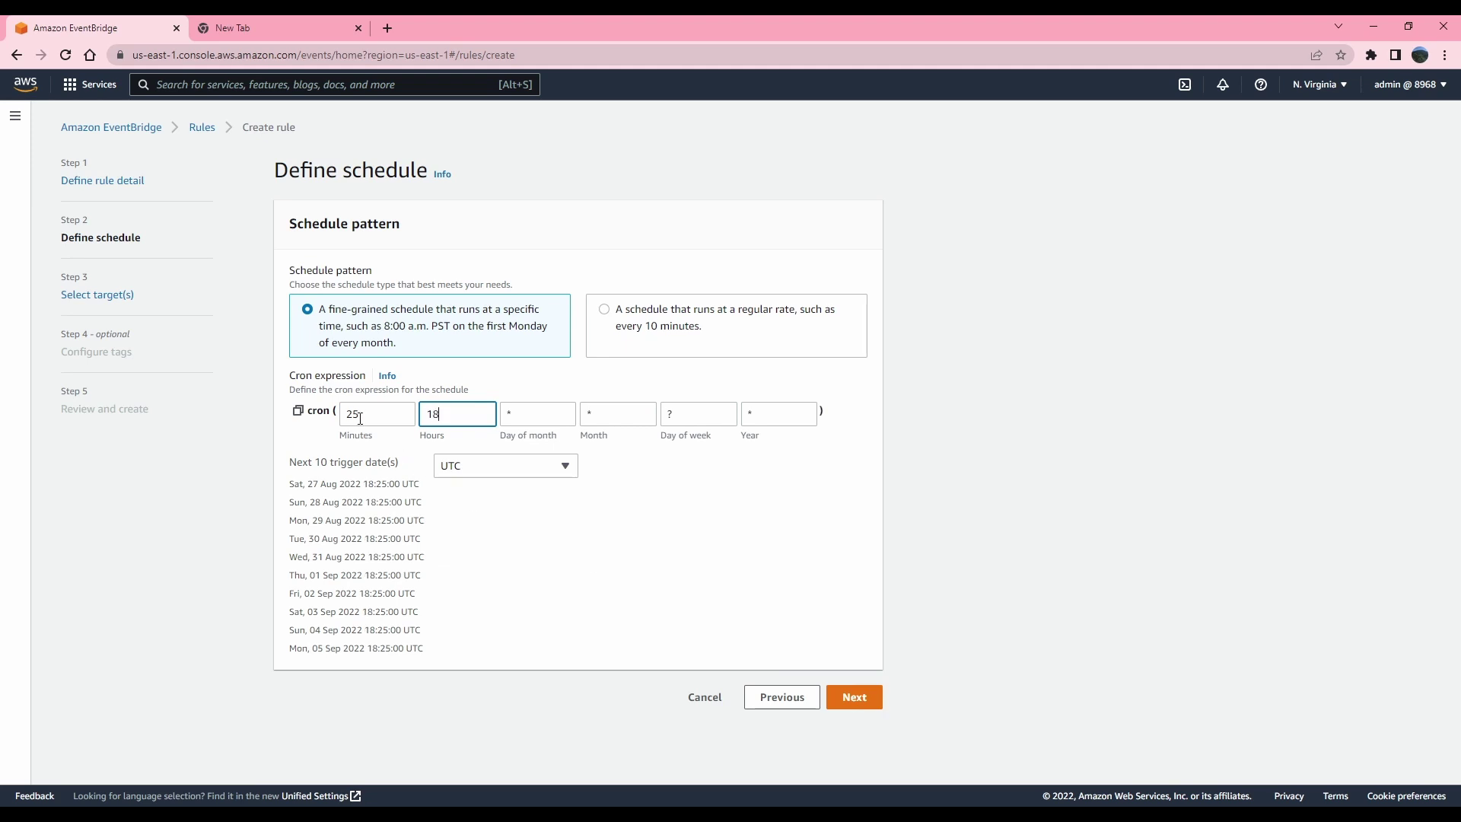
pyautogui.doubleClick(367, 414)
pyautogui.write('00')
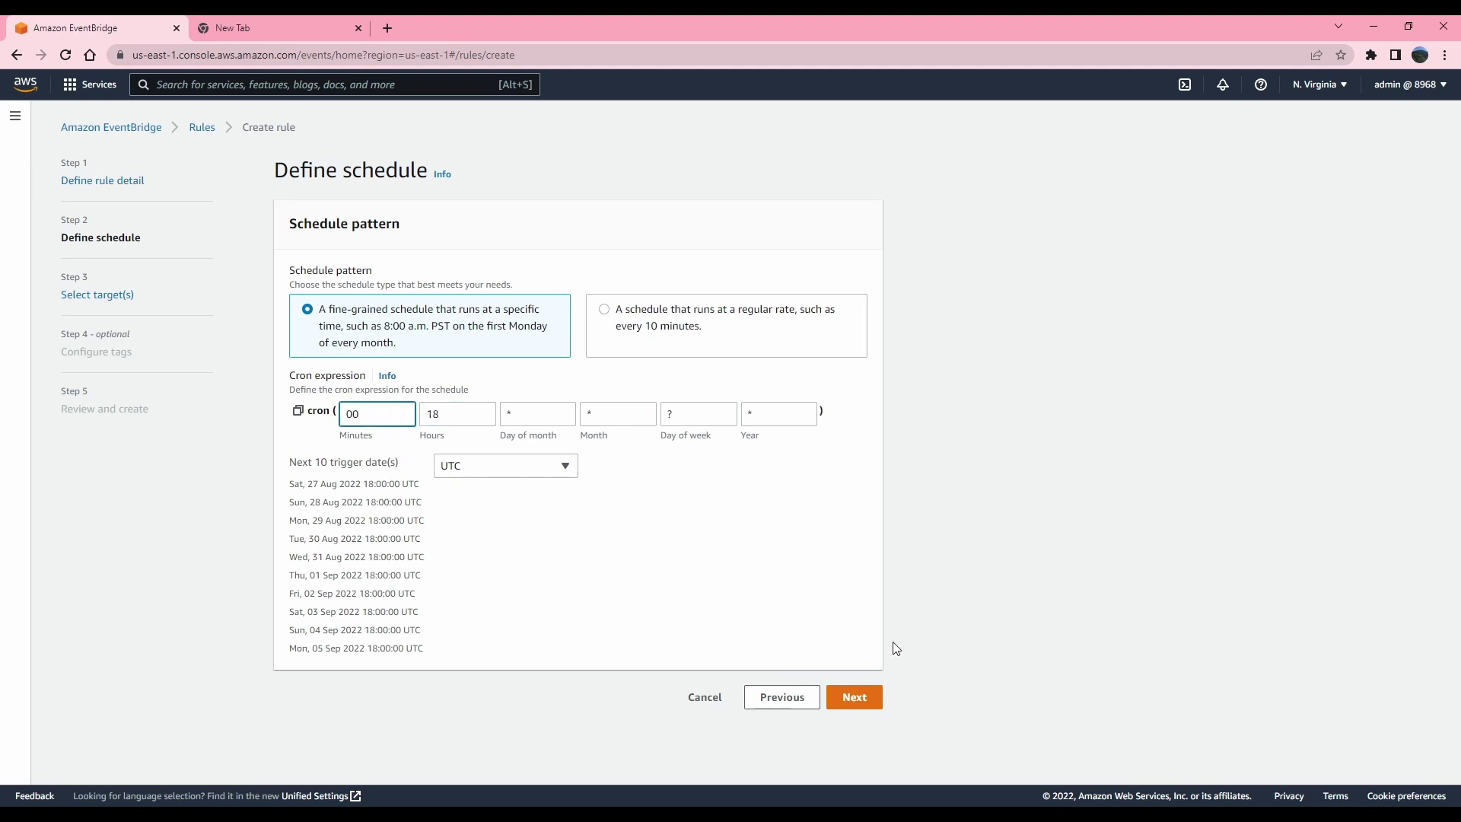
pyautogui.click(1094, 498)
pyautogui.click(862, 697)
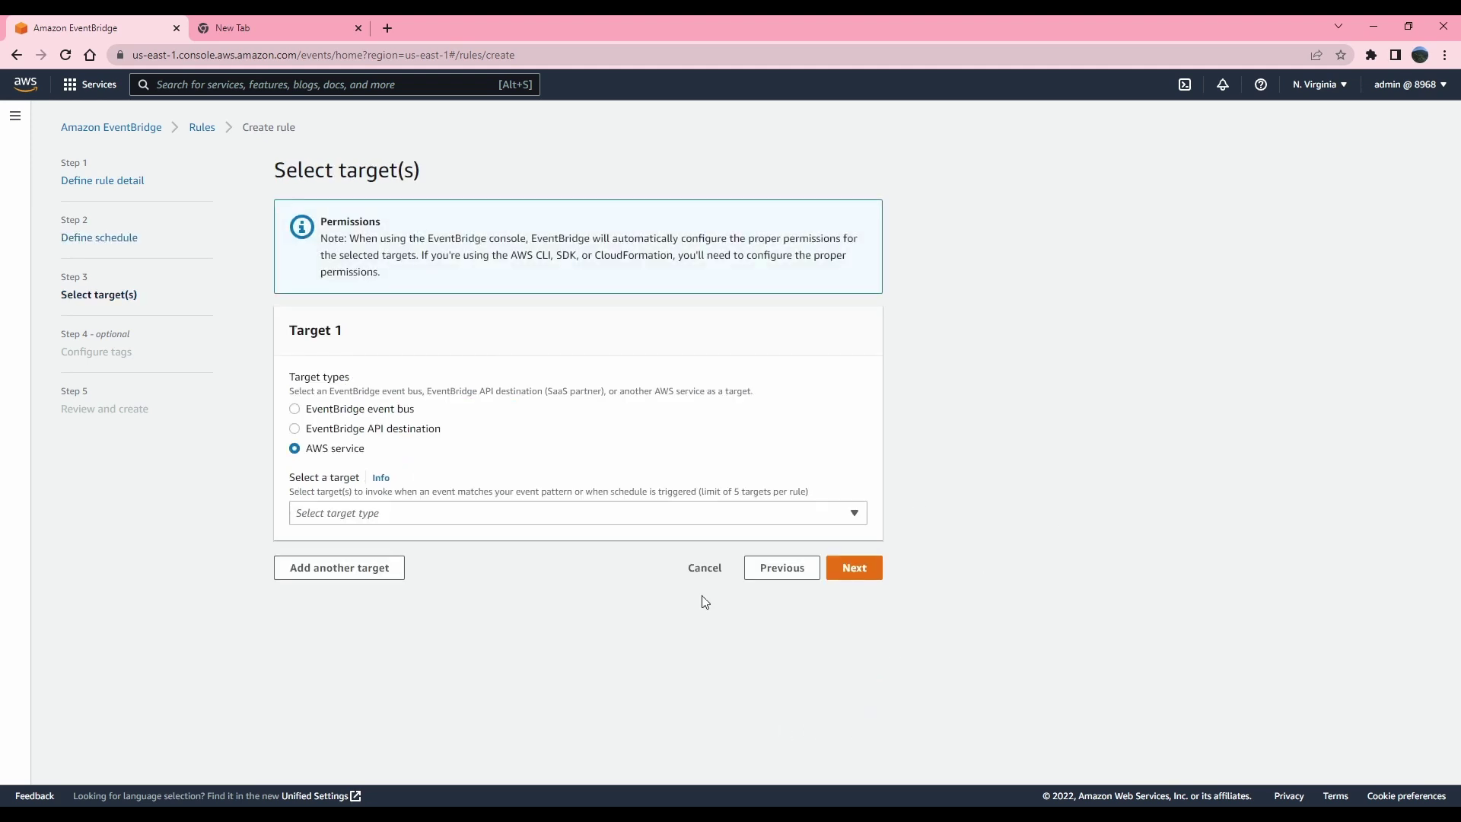
# Set the rule's target to the Lambda function stopfunction and continue to the tags.
pyautogui.click(427, 512)
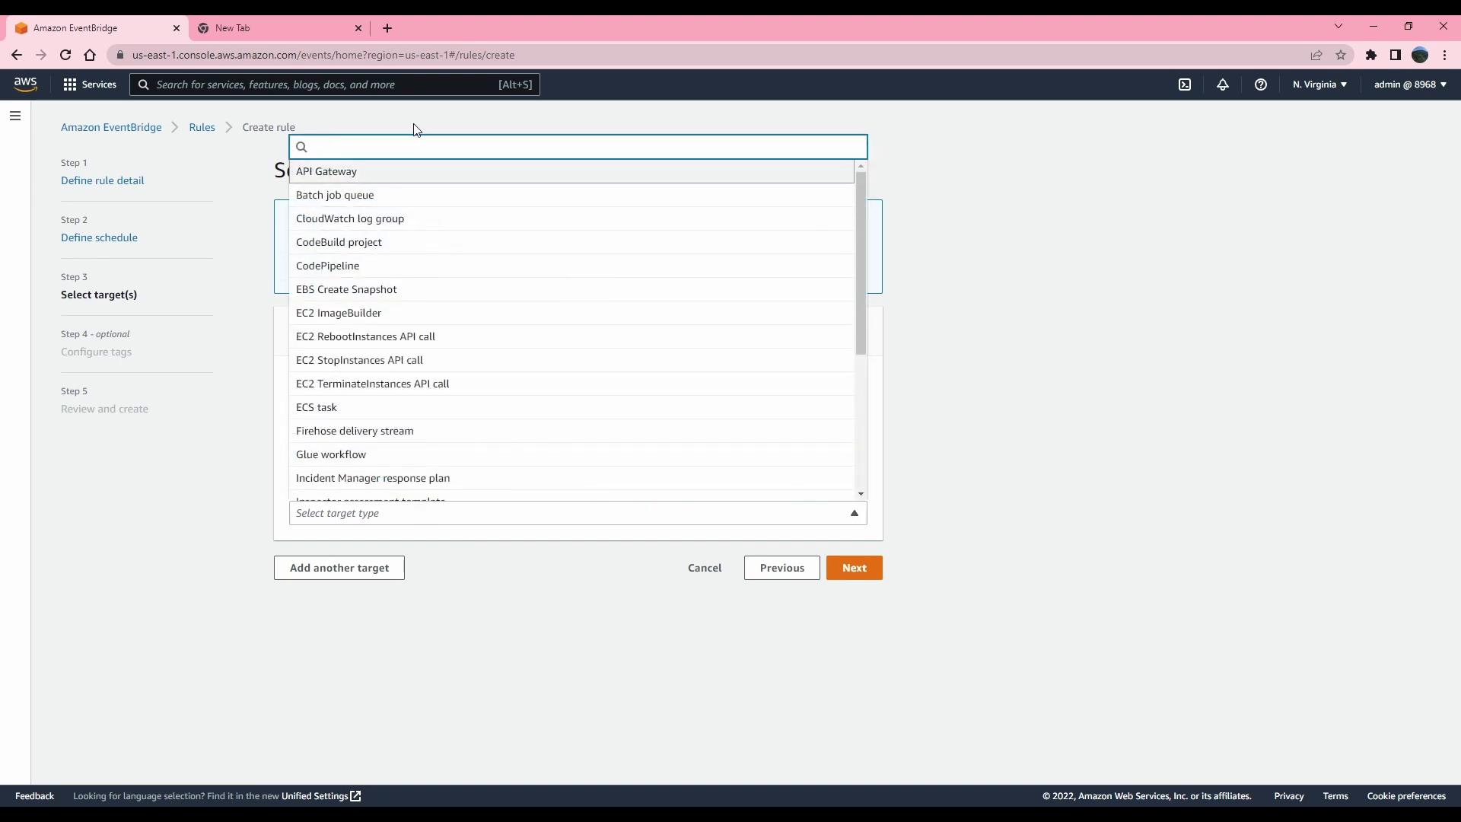
pyautogui.click(1119, 548)
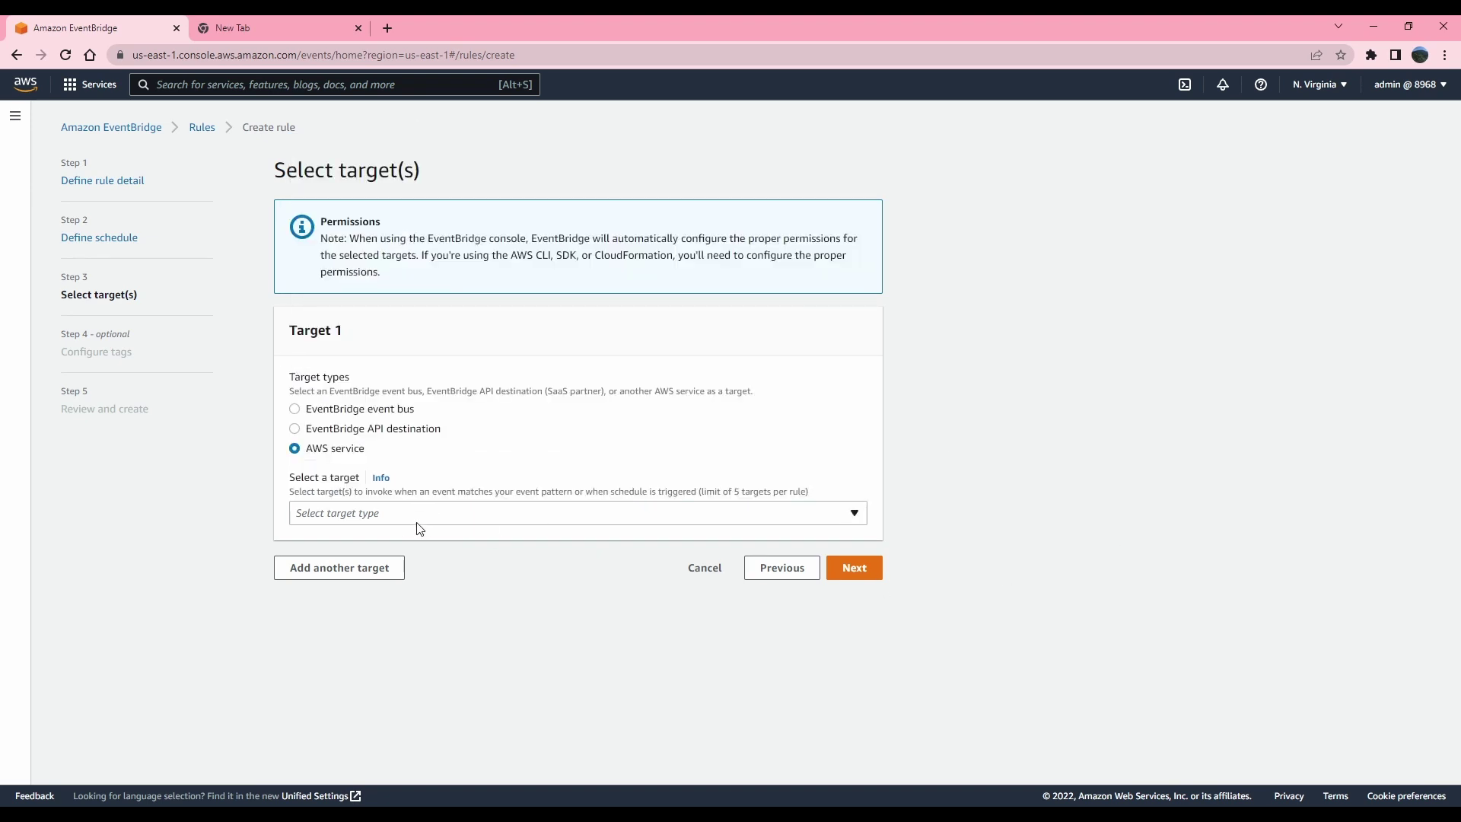
pyautogui.click(375, 519)
pyautogui.write('lam')
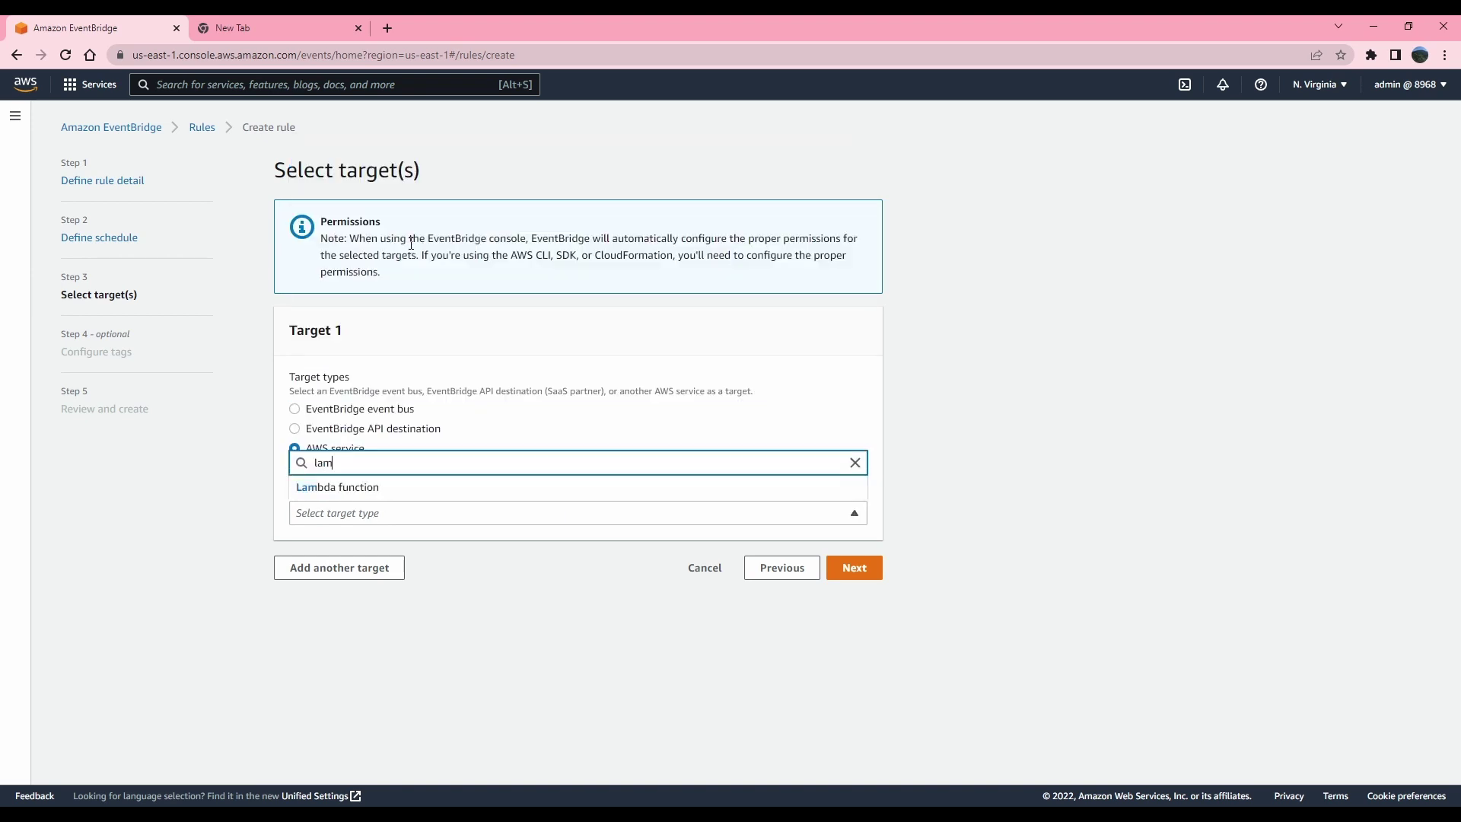
pyautogui.click(340, 487)
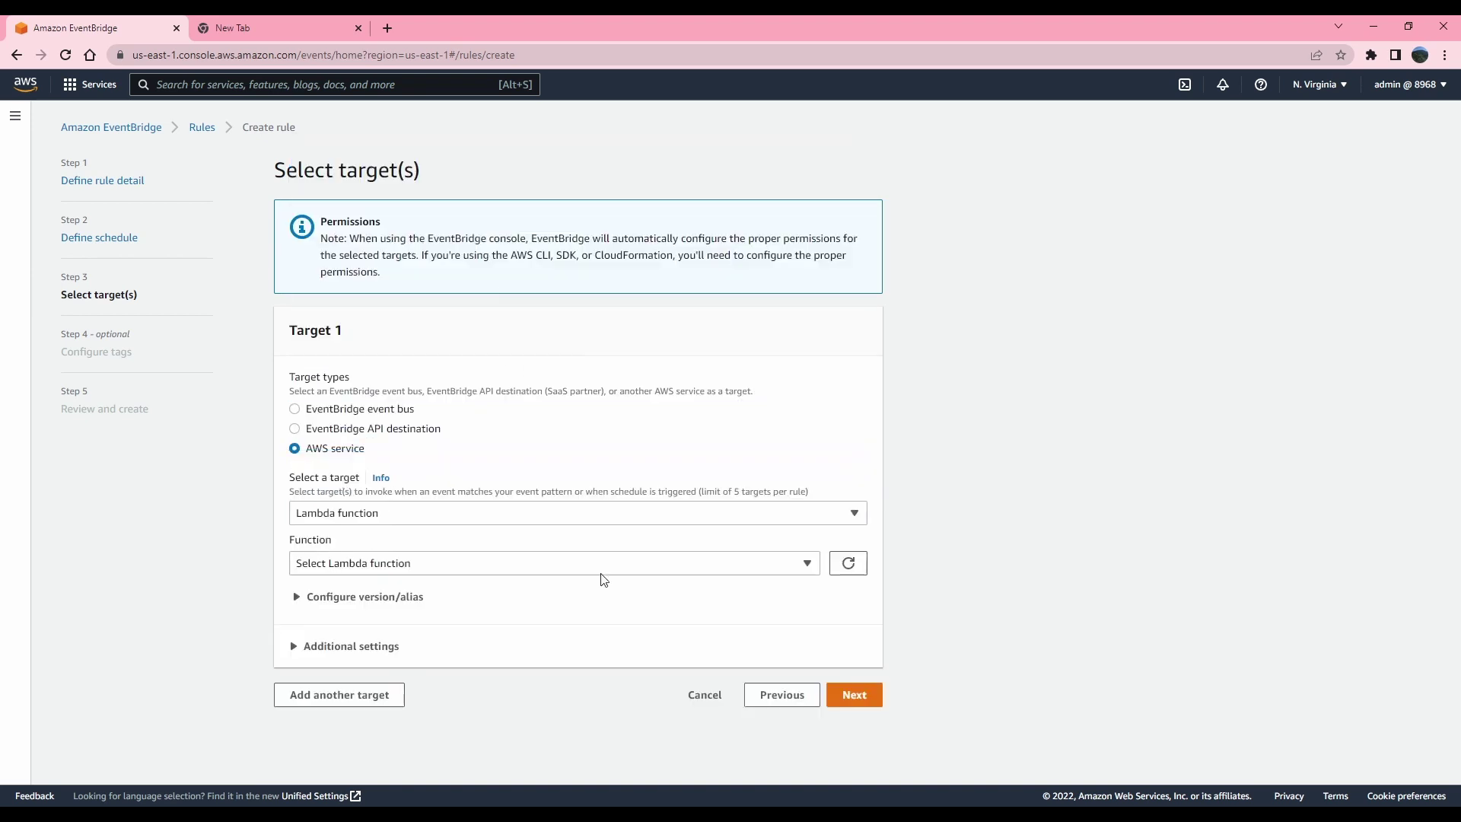
pyautogui.click(359, 563)
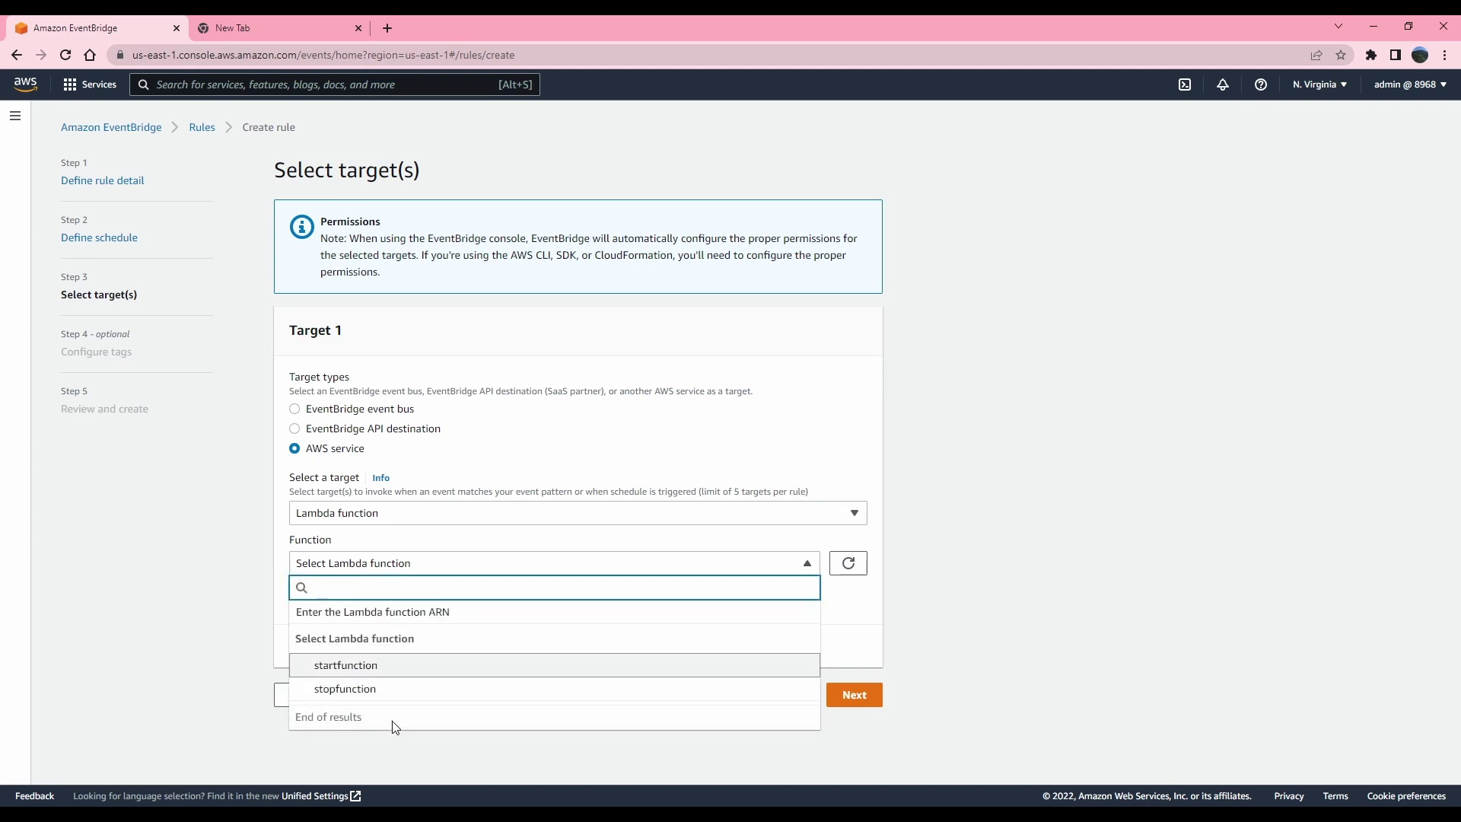
pyautogui.click(346, 688)
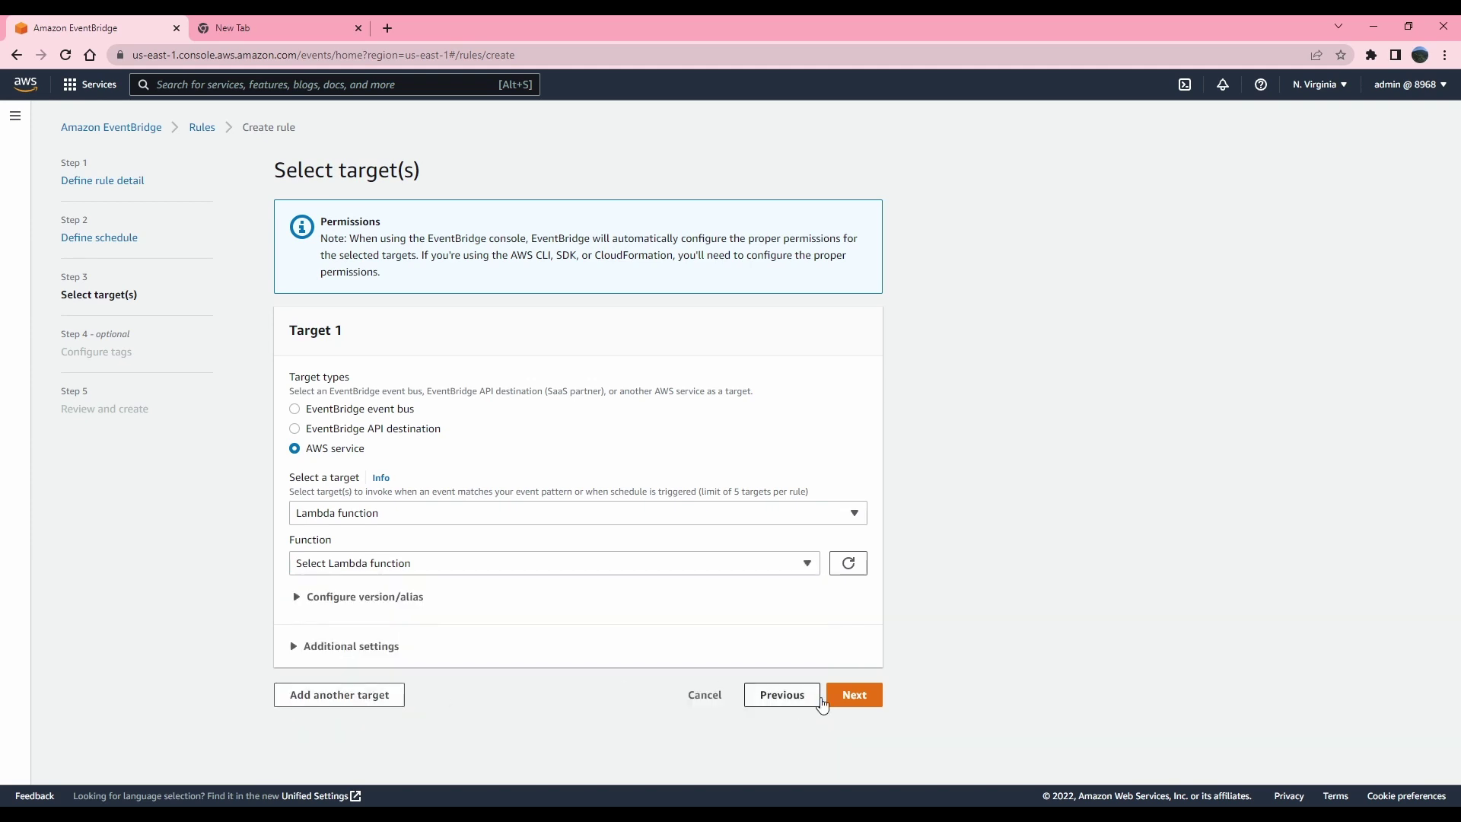
pyautogui.click(865, 699)
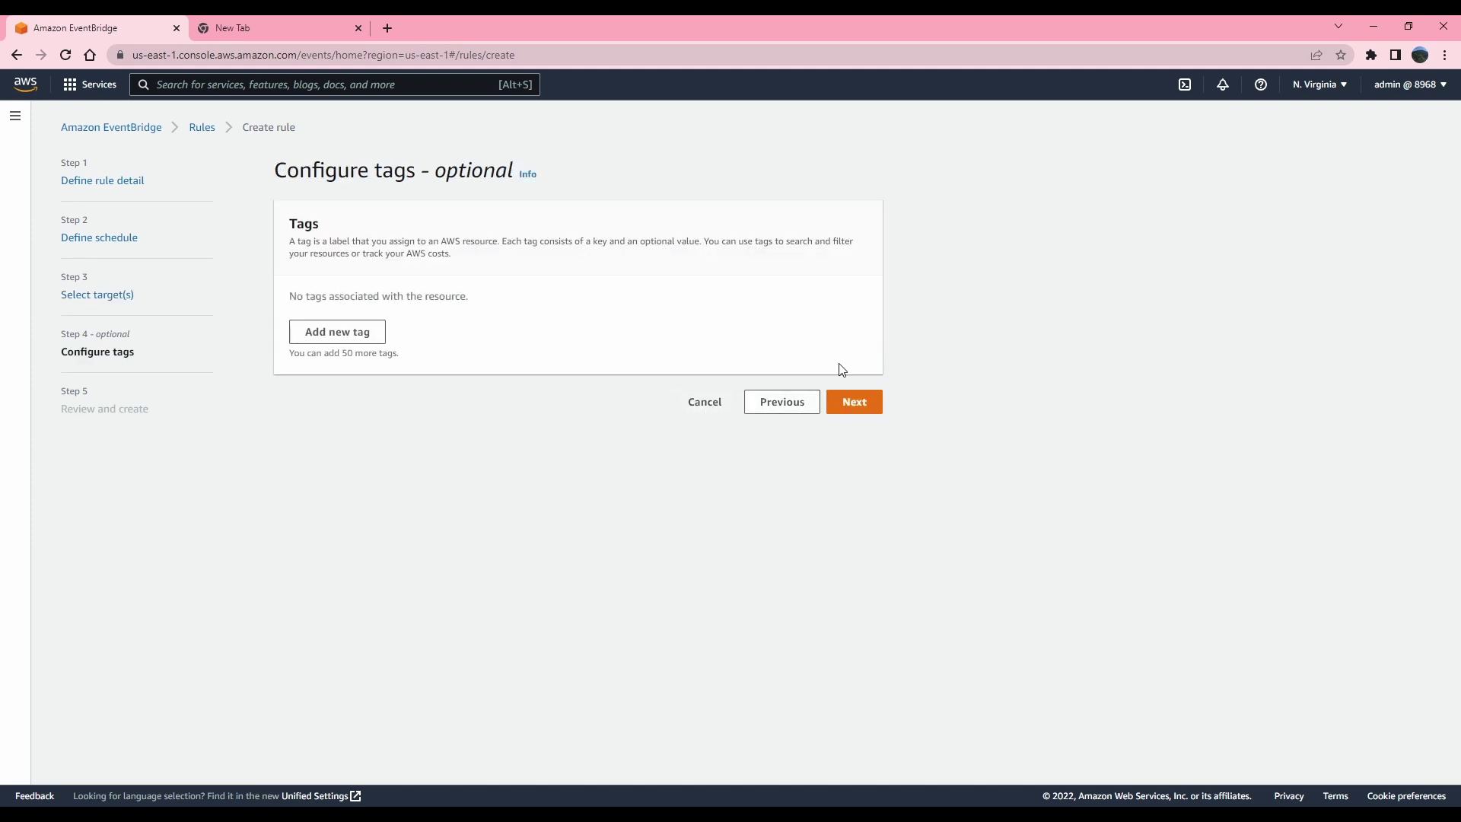
# Skip adding tags and create the stopinstance rule from the review page.
pyautogui.click(872, 405)
pyautogui.scroll(-10, 834, 554)
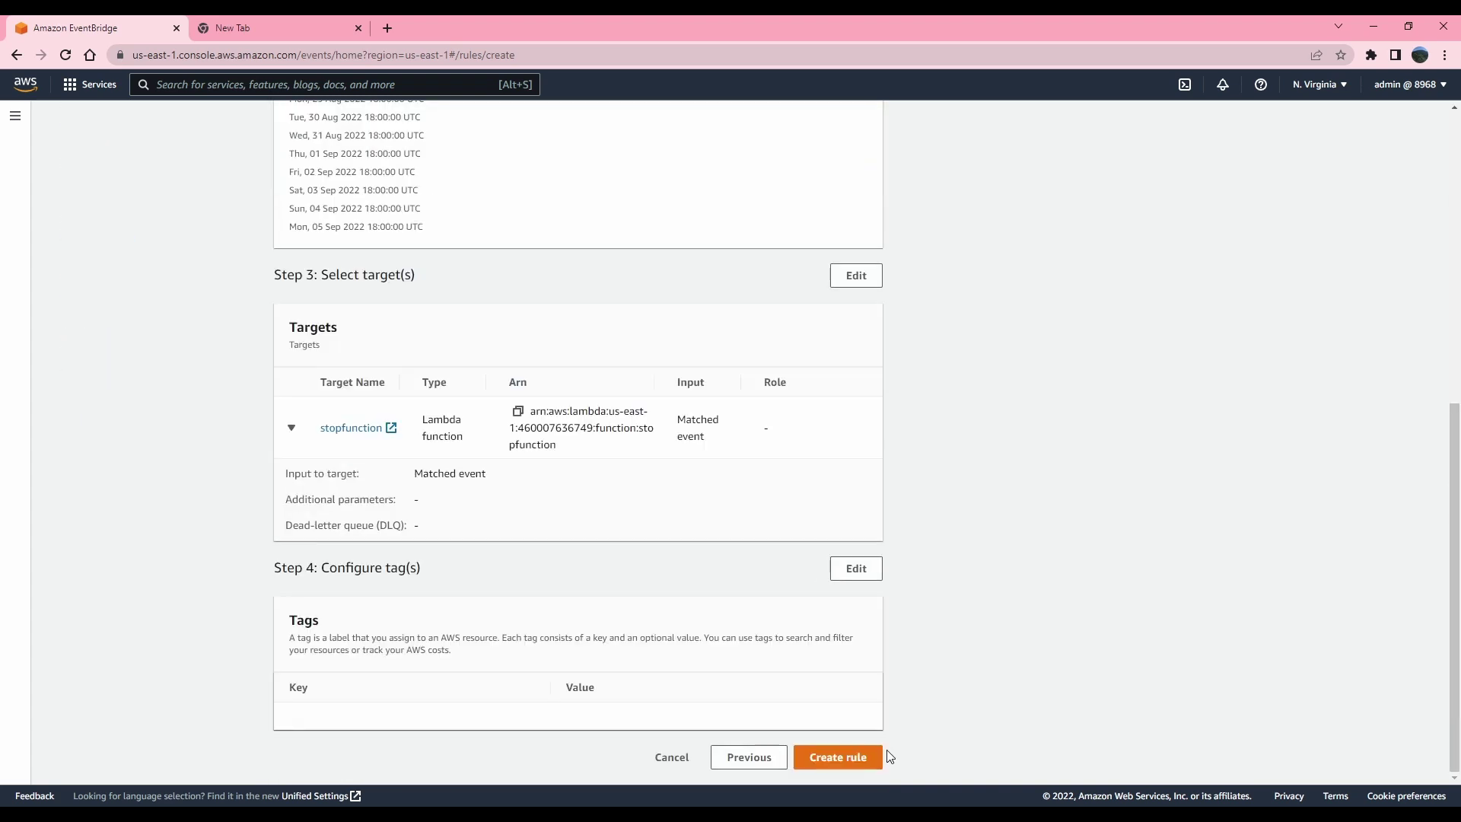
pyautogui.click(860, 758)
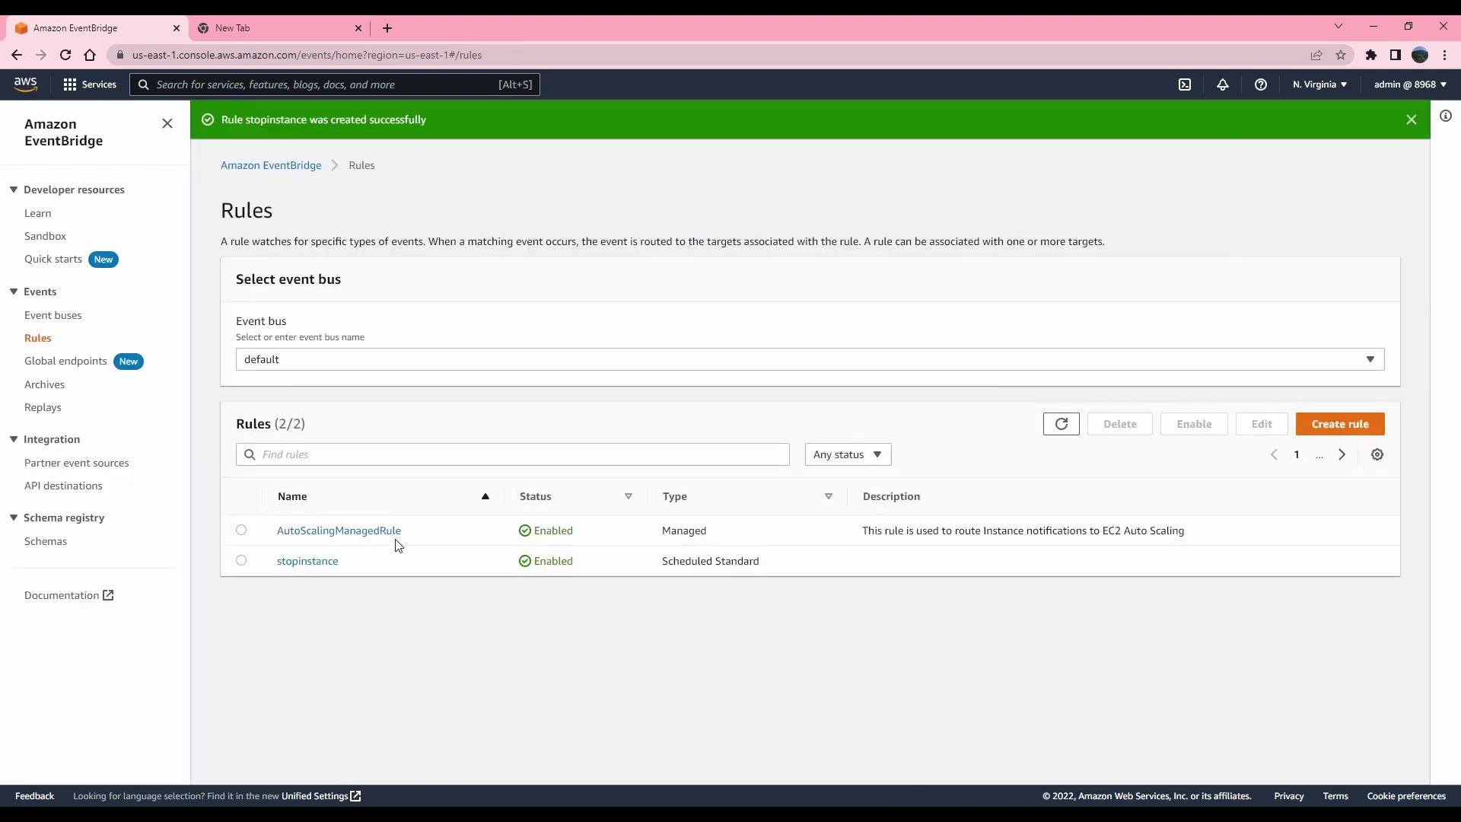
# Start a new rule named startInstance with the Schedule rule type and continue to the schedule definition.
pyautogui.click(1350, 430)
pyautogui.click(403, 293)
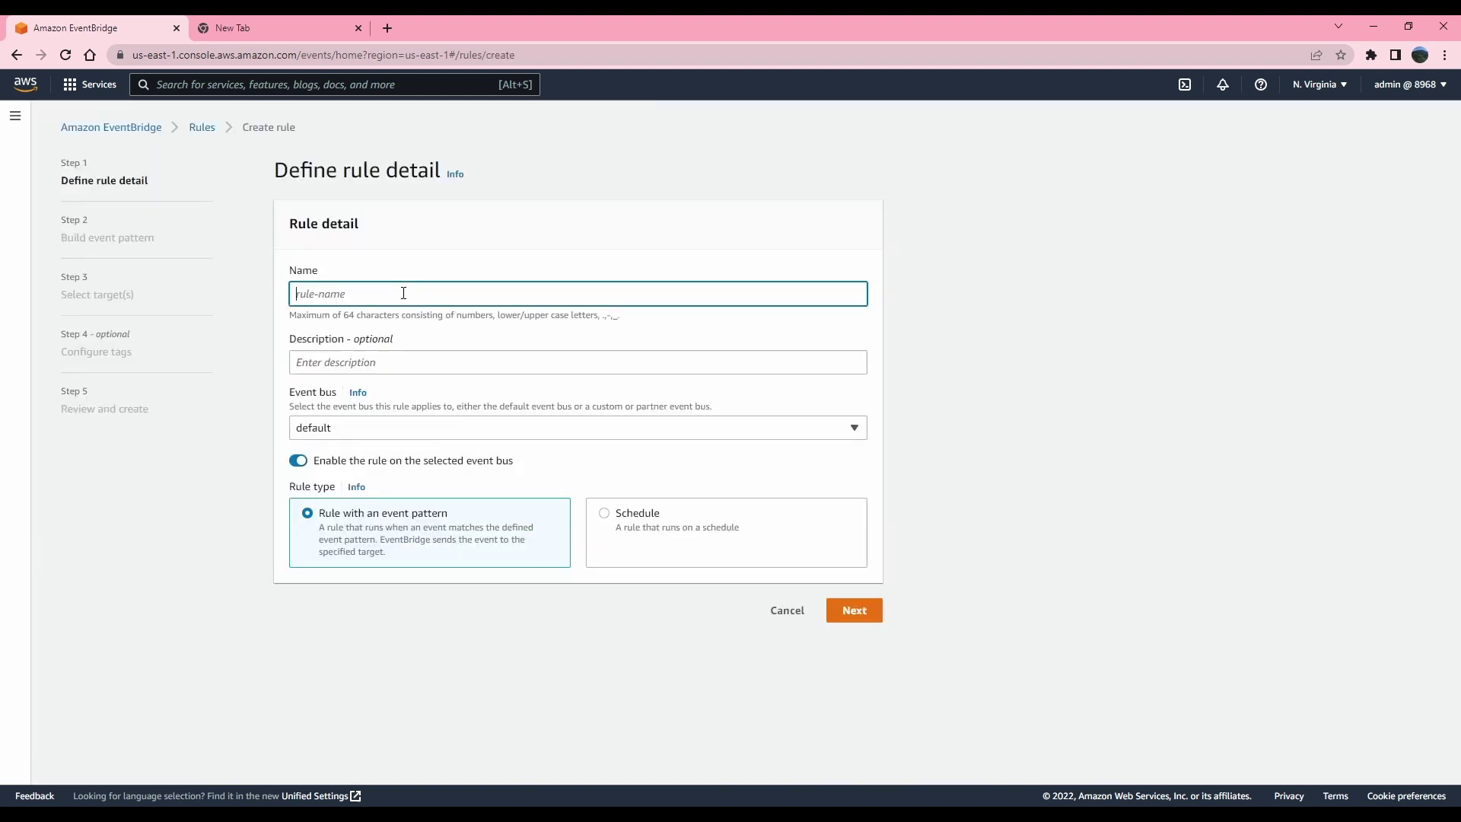
pyautogui.write('startInstance')
pyautogui.click(660, 524)
pyautogui.click(844, 609)
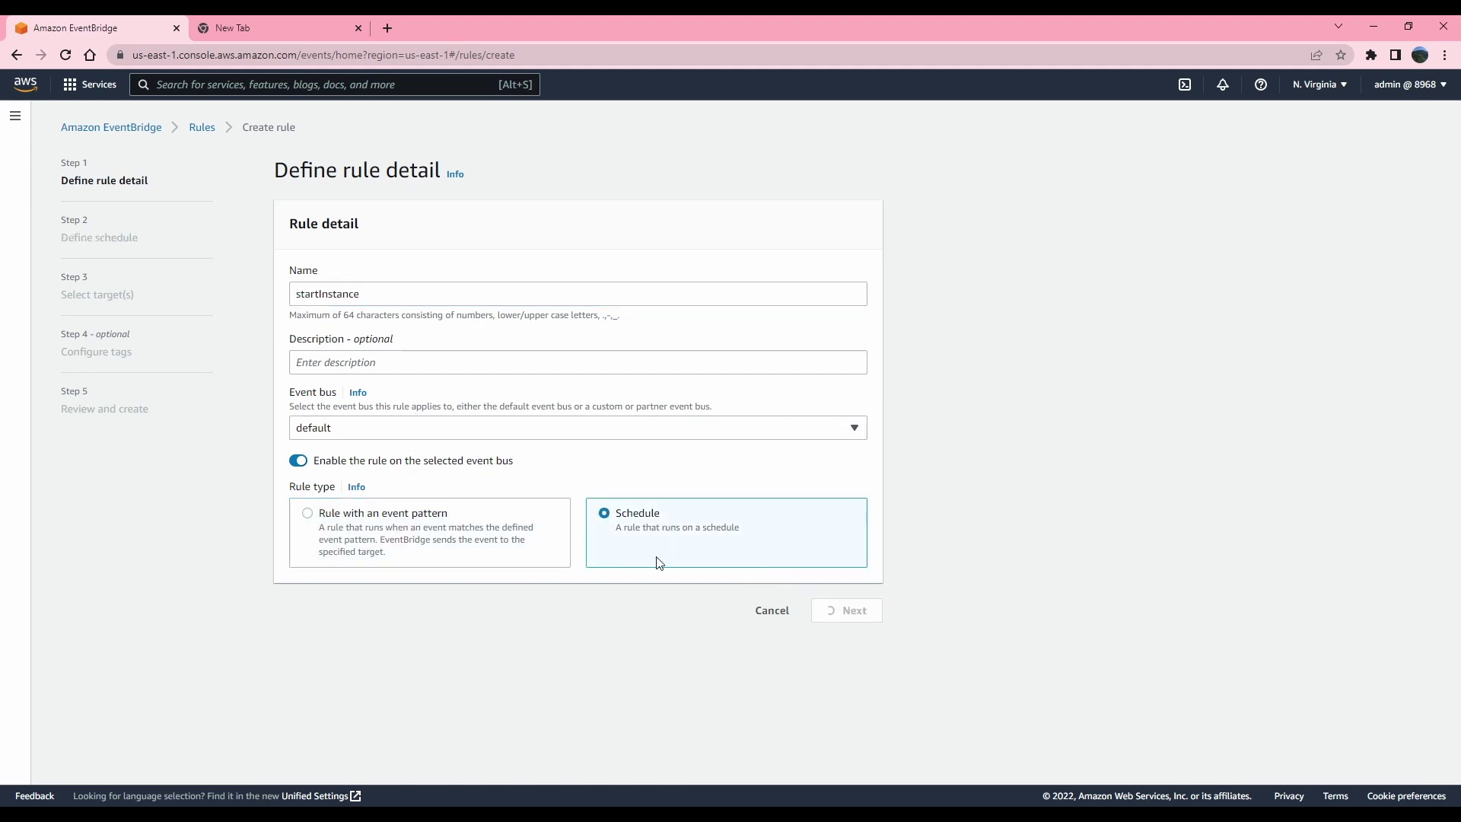
# Set the cron hours to 6, day of month, month and year to *, and day of week to ?
pyautogui.click(456, 413)
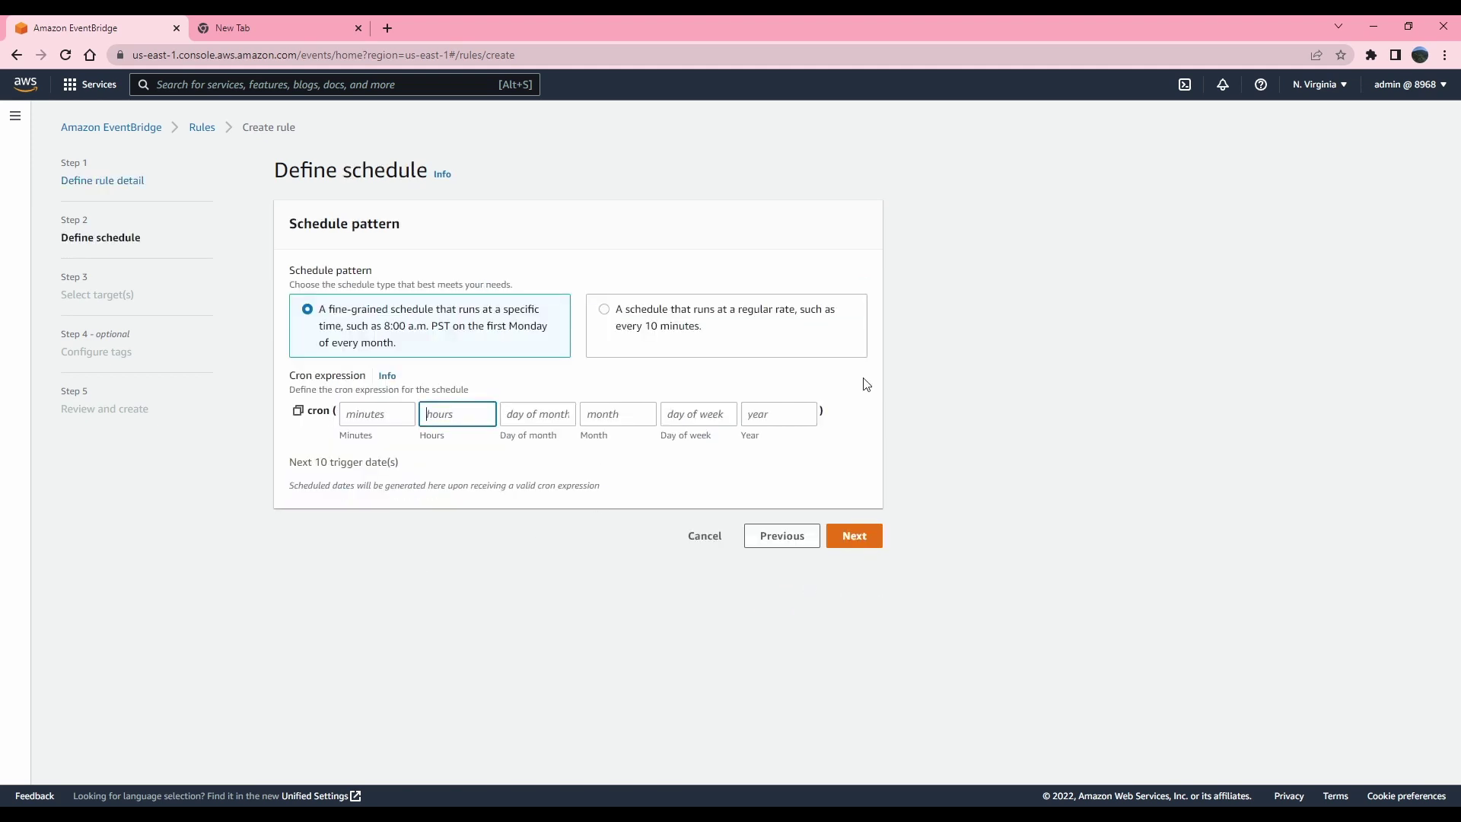
pyautogui.write('6')
pyautogui.click(568, 411)
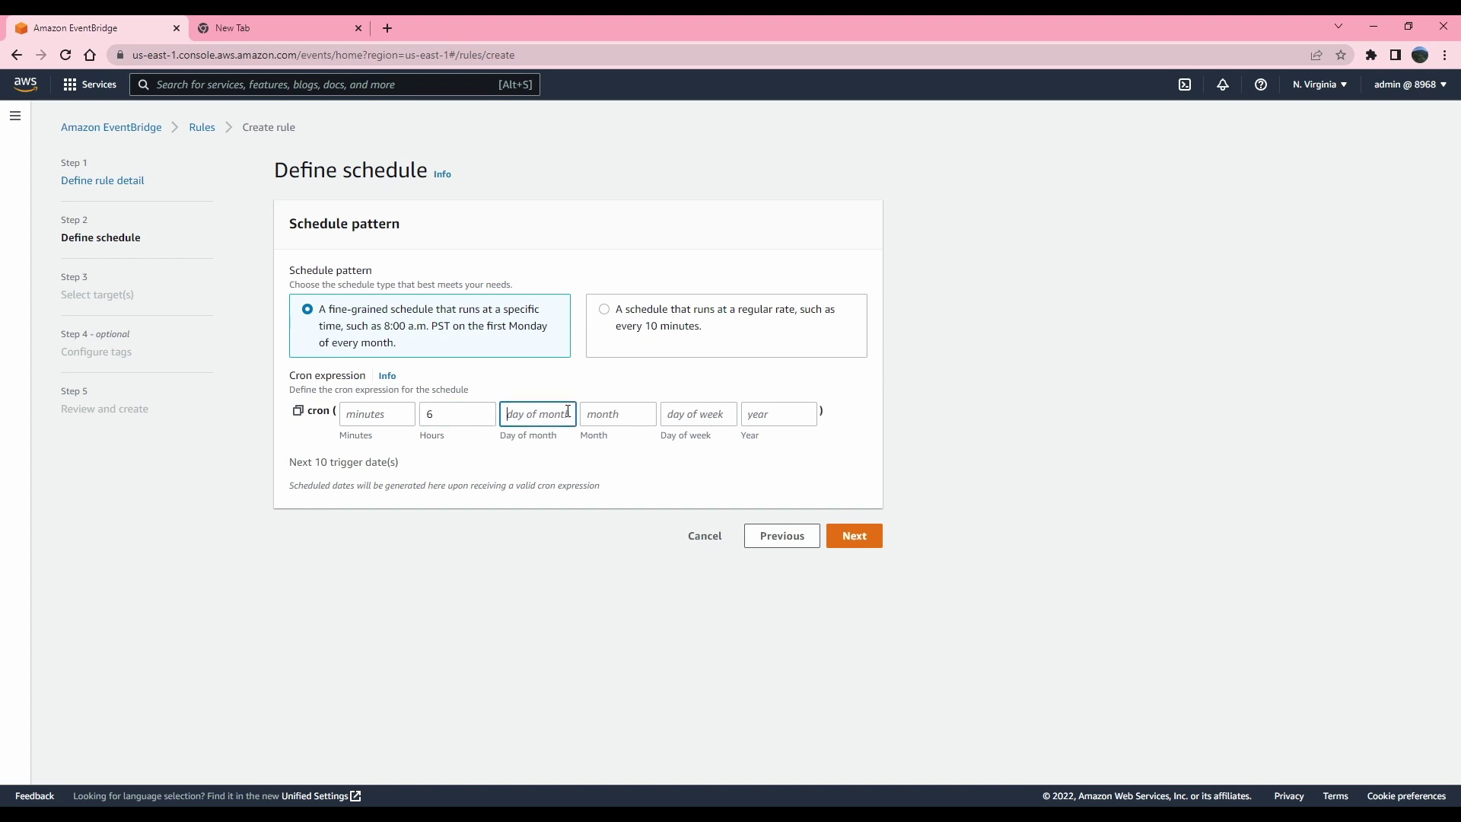
pyautogui.write('*')
pyautogui.press('Tab')
pyautogui.write('*')
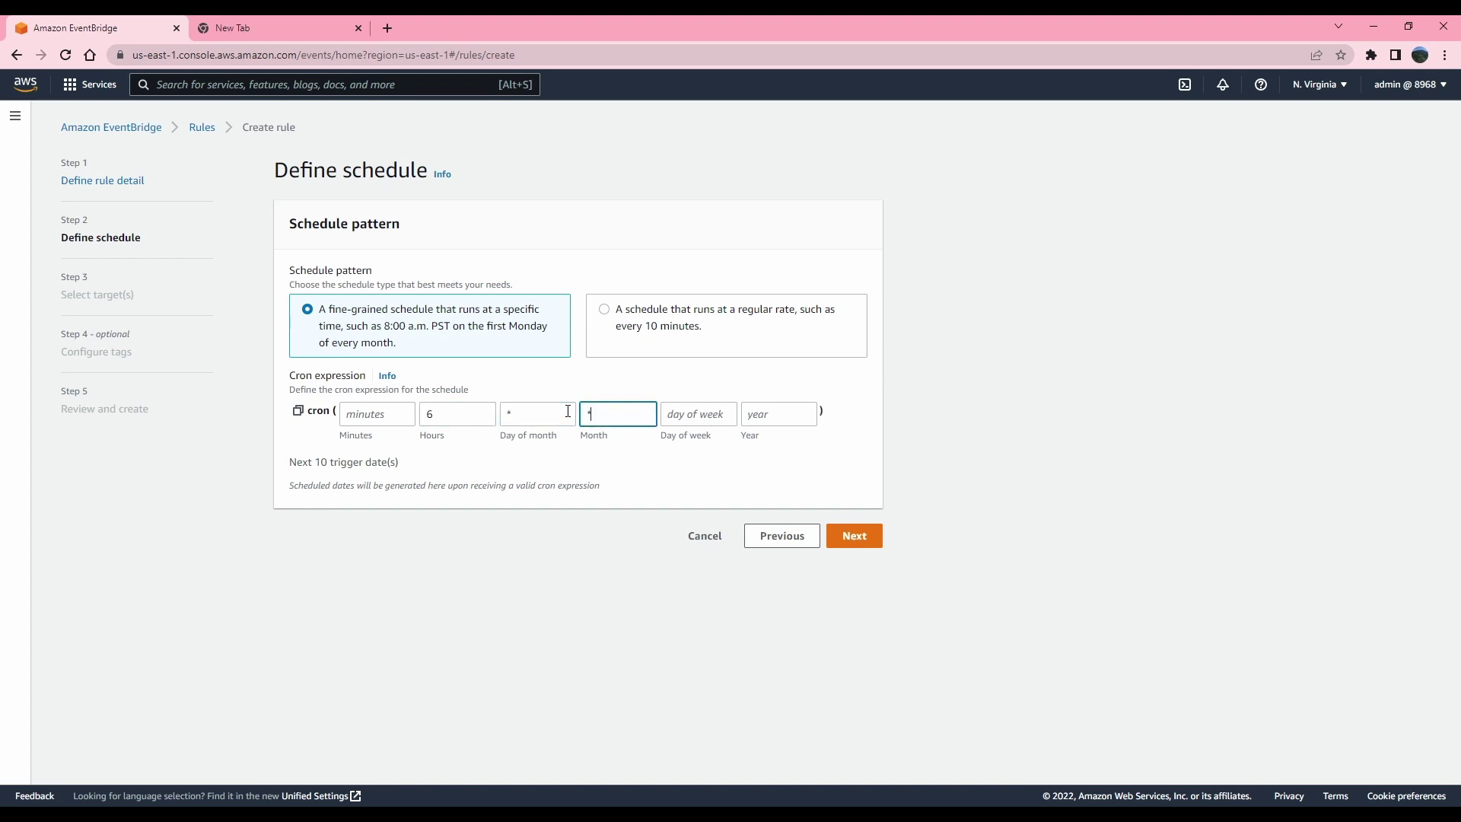
pyautogui.press('Tab')
pyautogui.write('?')
pyautogui.press('Tab')
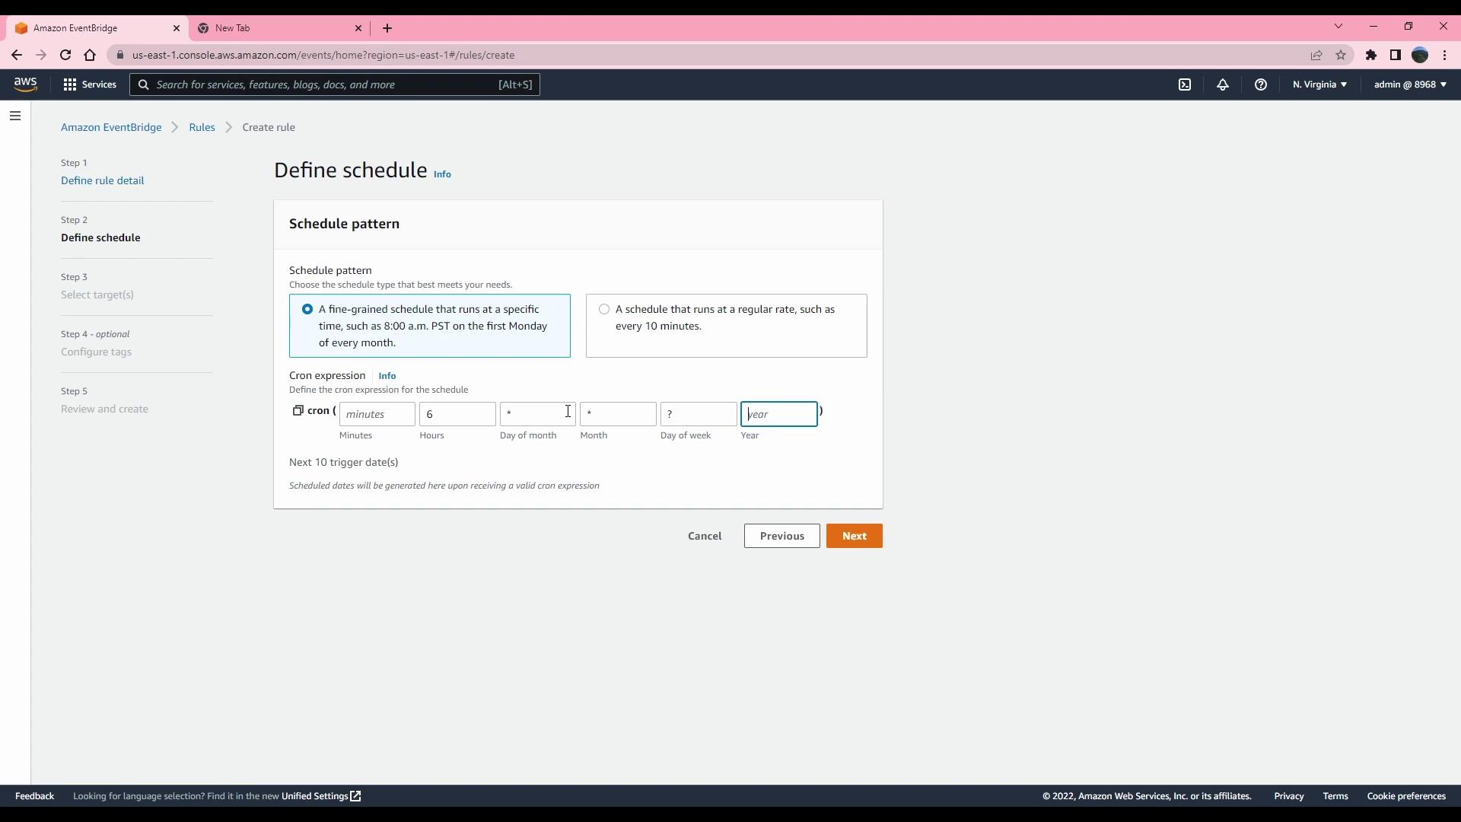
pyautogui.write('*')
# Set the cron minutes to 0 and continue to target selection.
pyautogui.click(378, 413)
pyautogui.write('0')
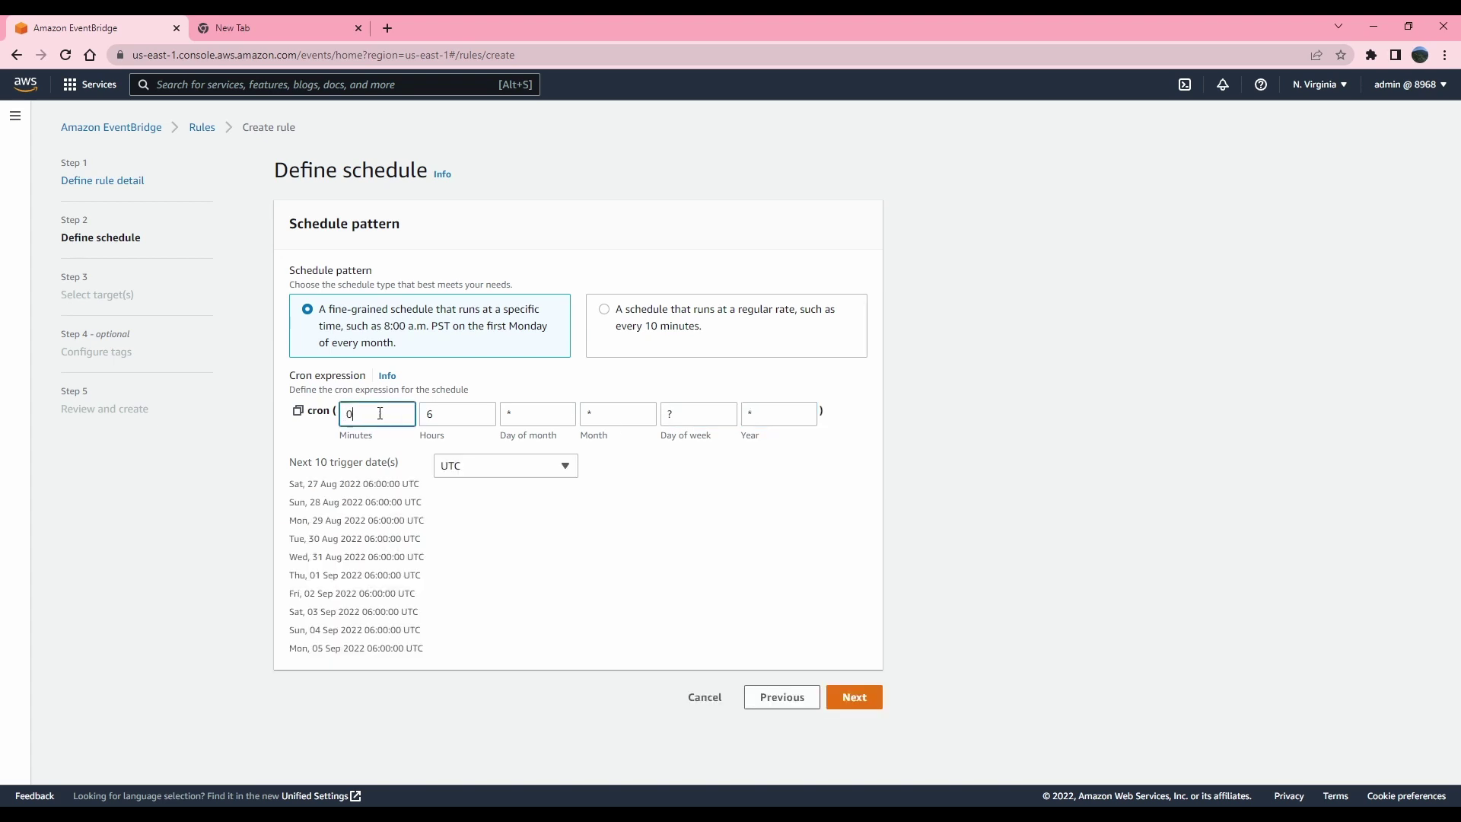
pyautogui.moveTo(362, 485); pyautogui.dragTo(420, 484)
pyautogui.moveTo(282, 460); pyautogui.dragTo(571, 622)
pyautogui.click(571, 623)
pyautogui.click(849, 697)
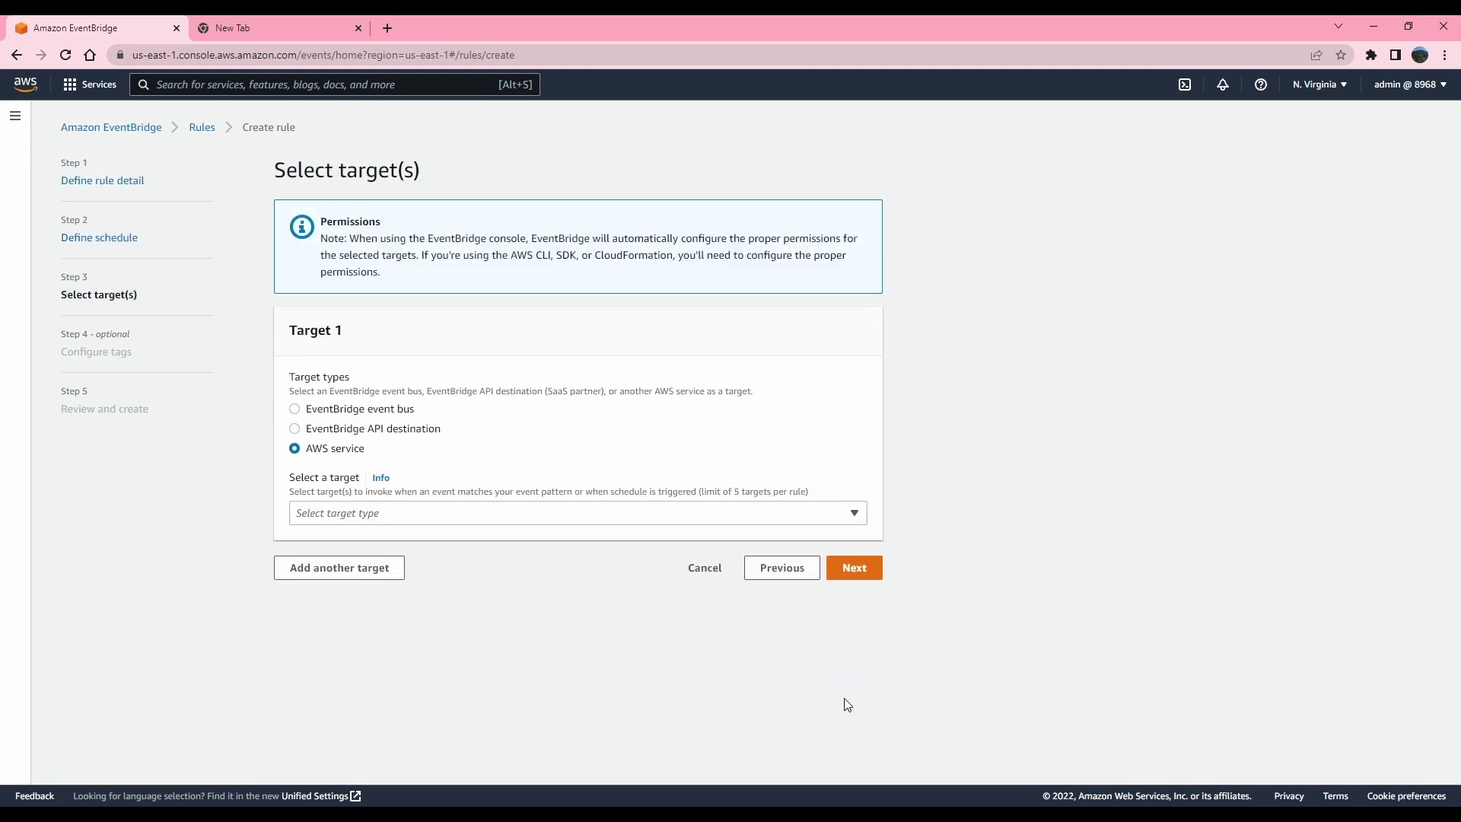
# Set the rule's target to the Lambda function startfunction and continue to the tags.
pyautogui.click(450, 512)
pyautogui.write('lambda')
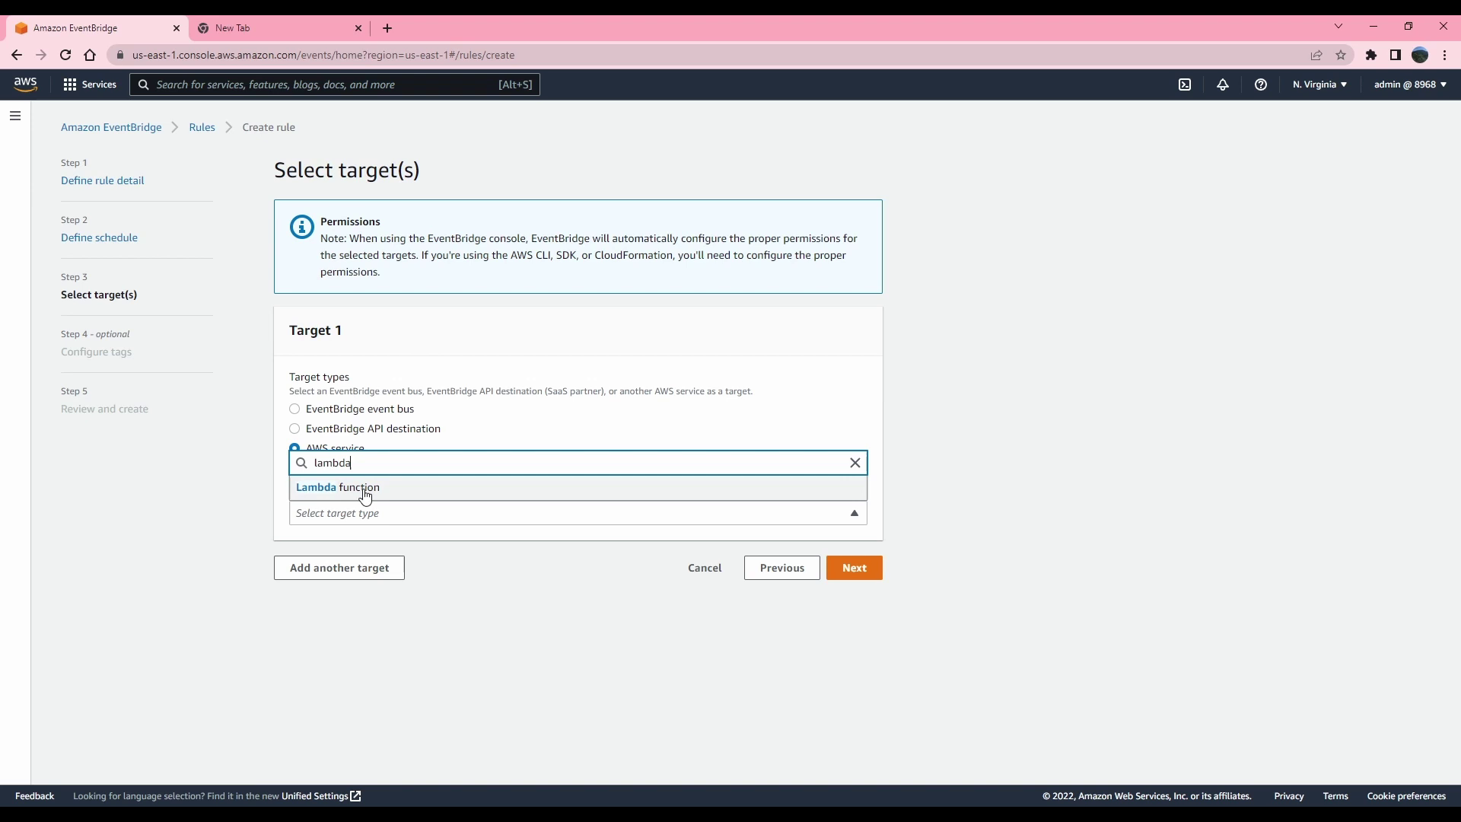
pyautogui.click(321, 489)
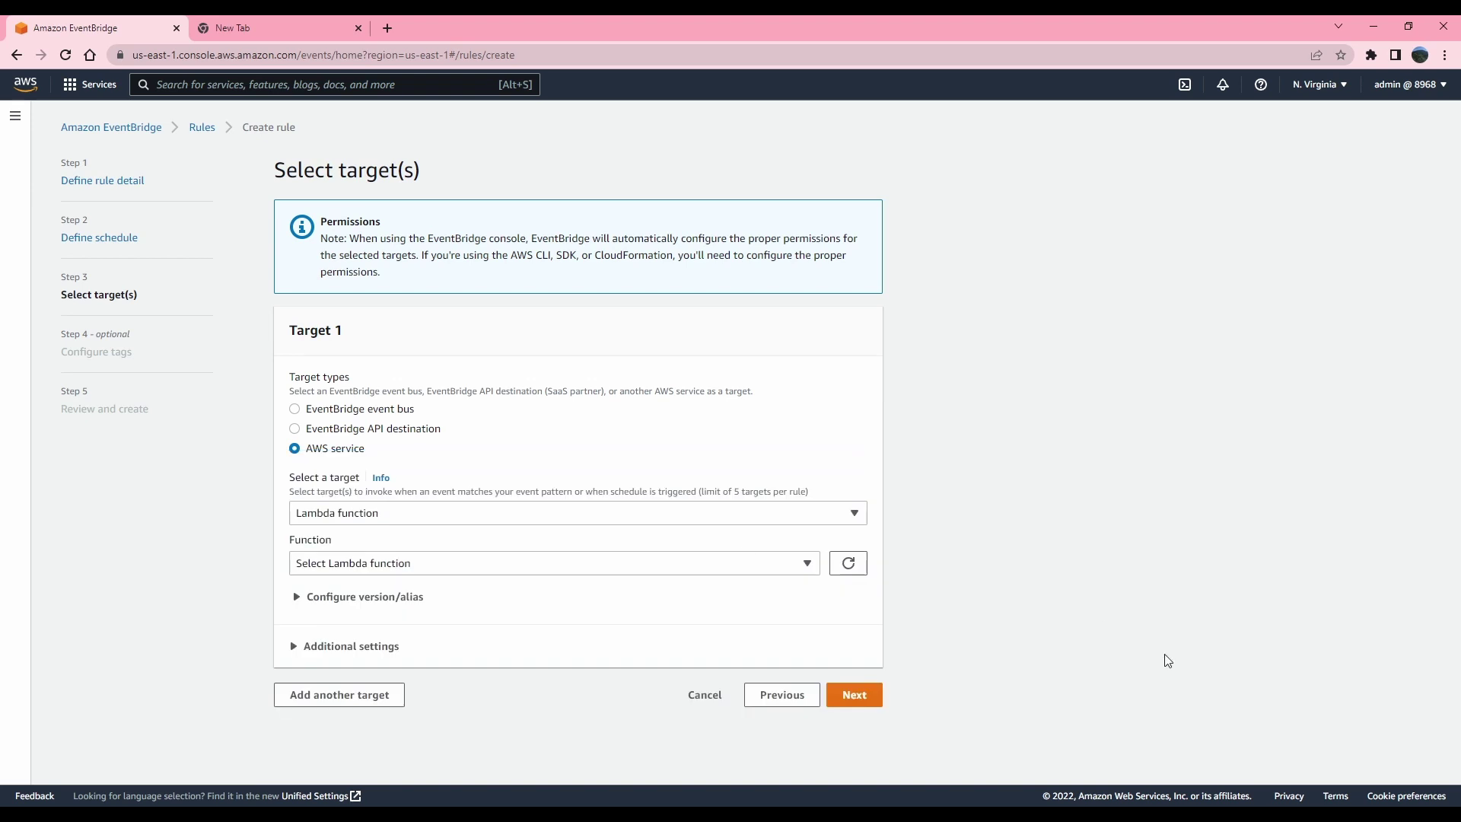
pyautogui.click(407, 567)
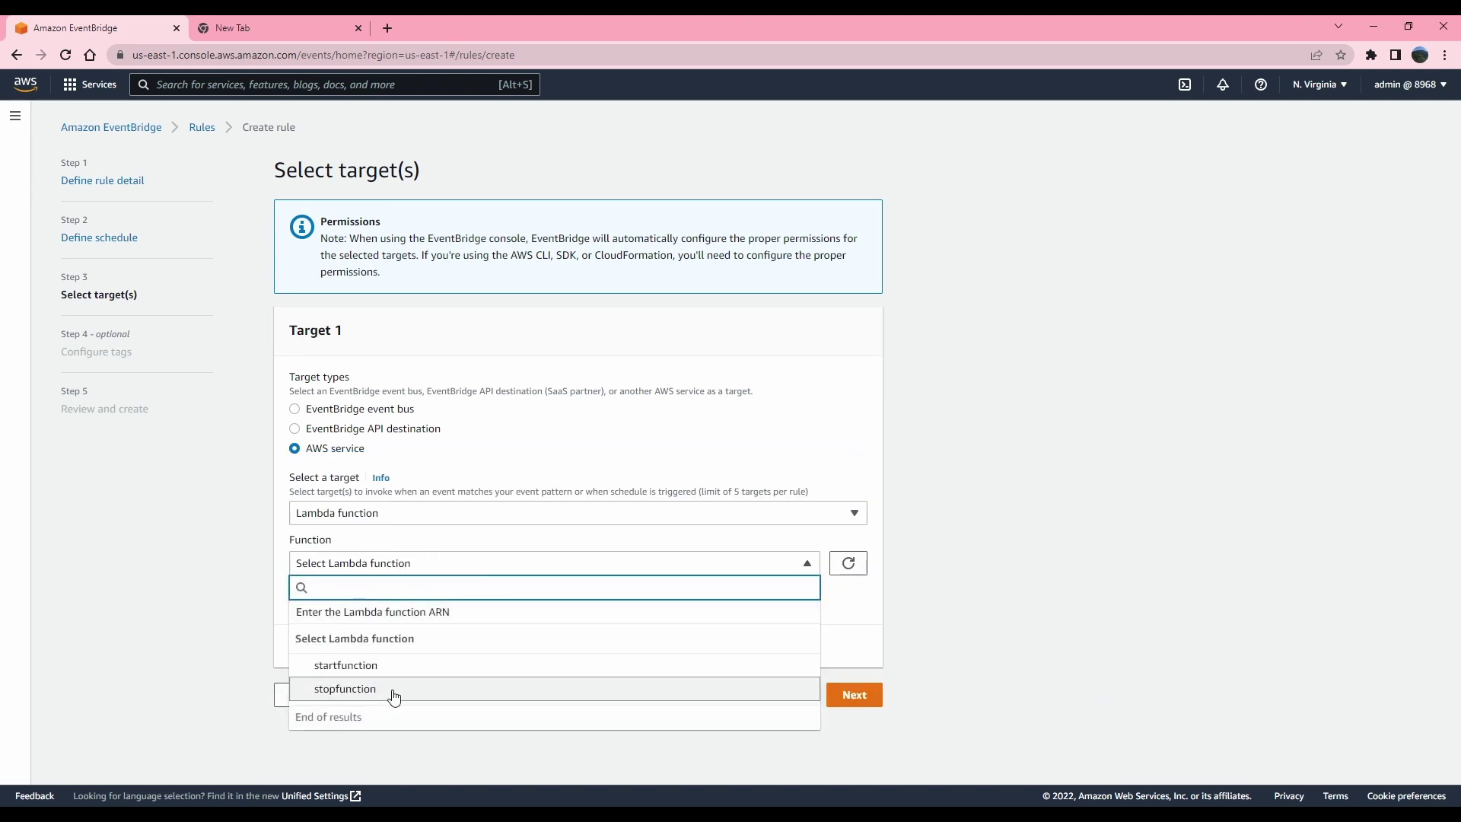
pyautogui.click(353, 666)
pyautogui.click(854, 695)
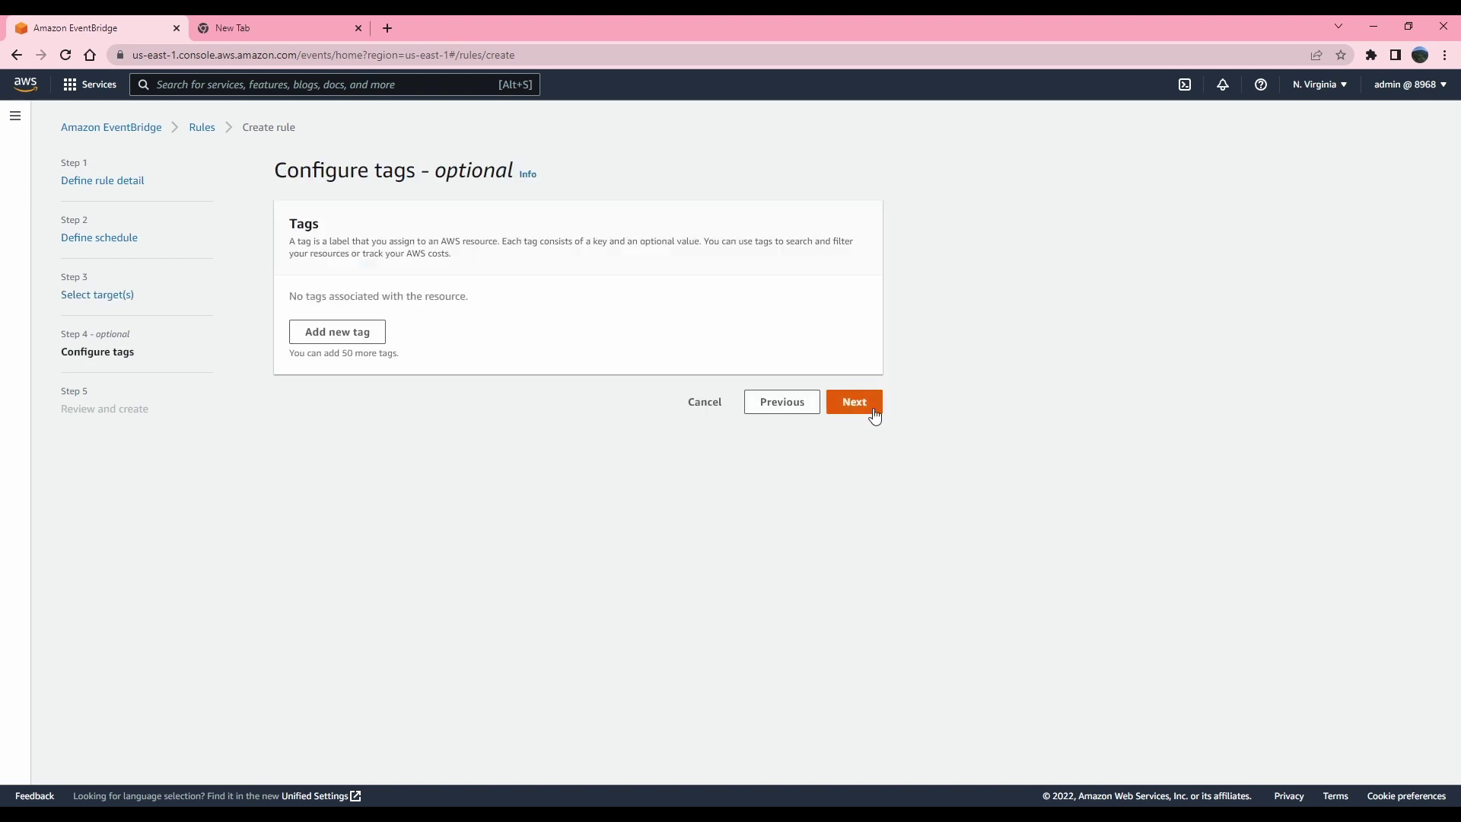
# Skip adding tags and create the startInstance rule from the review page.
pyautogui.click(870, 409)
pyautogui.scroll(-3, 725, 487)
pyautogui.scroll(-5, 725, 487)
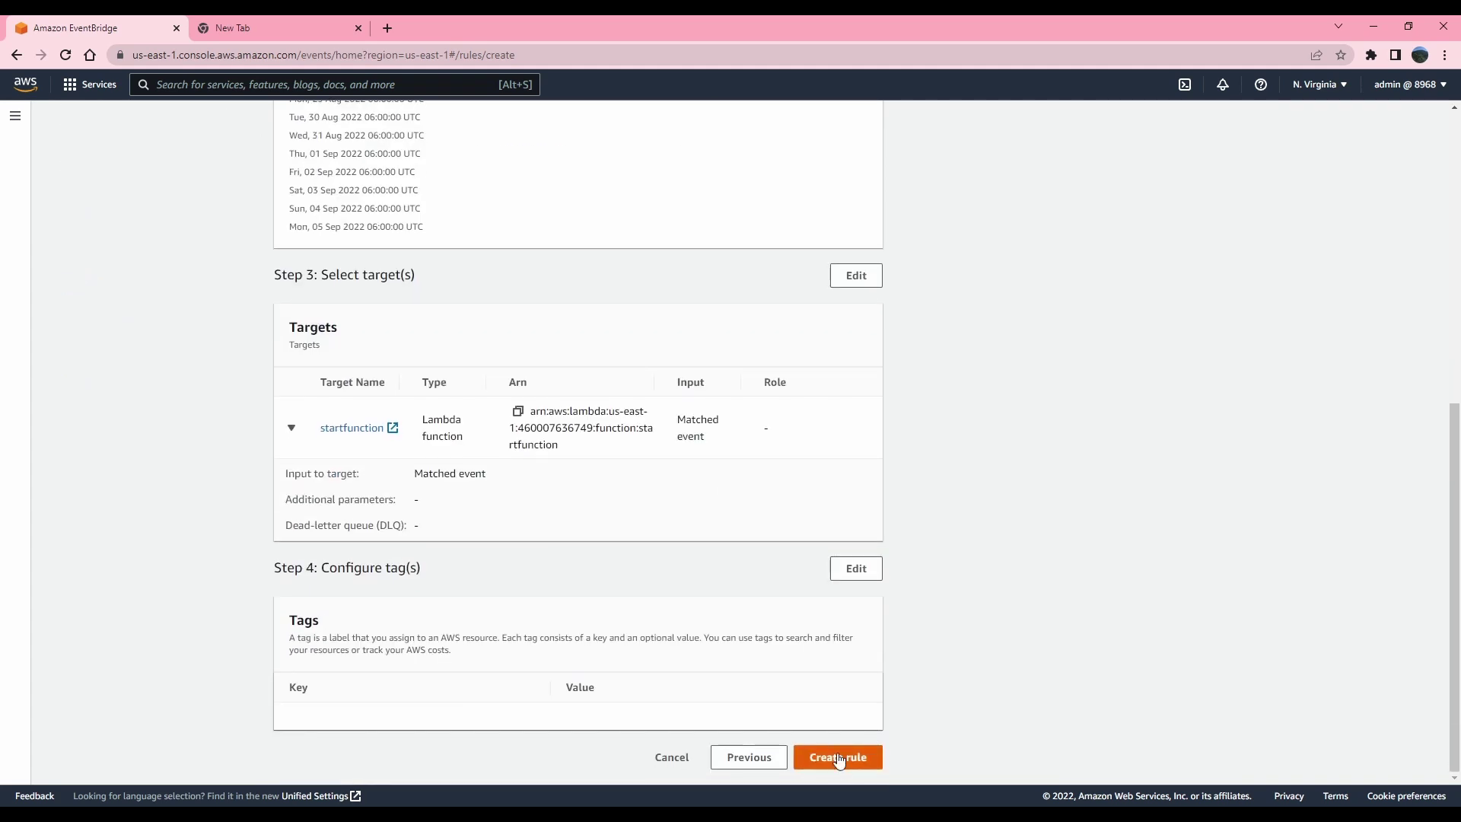
pyautogui.click(839, 756)
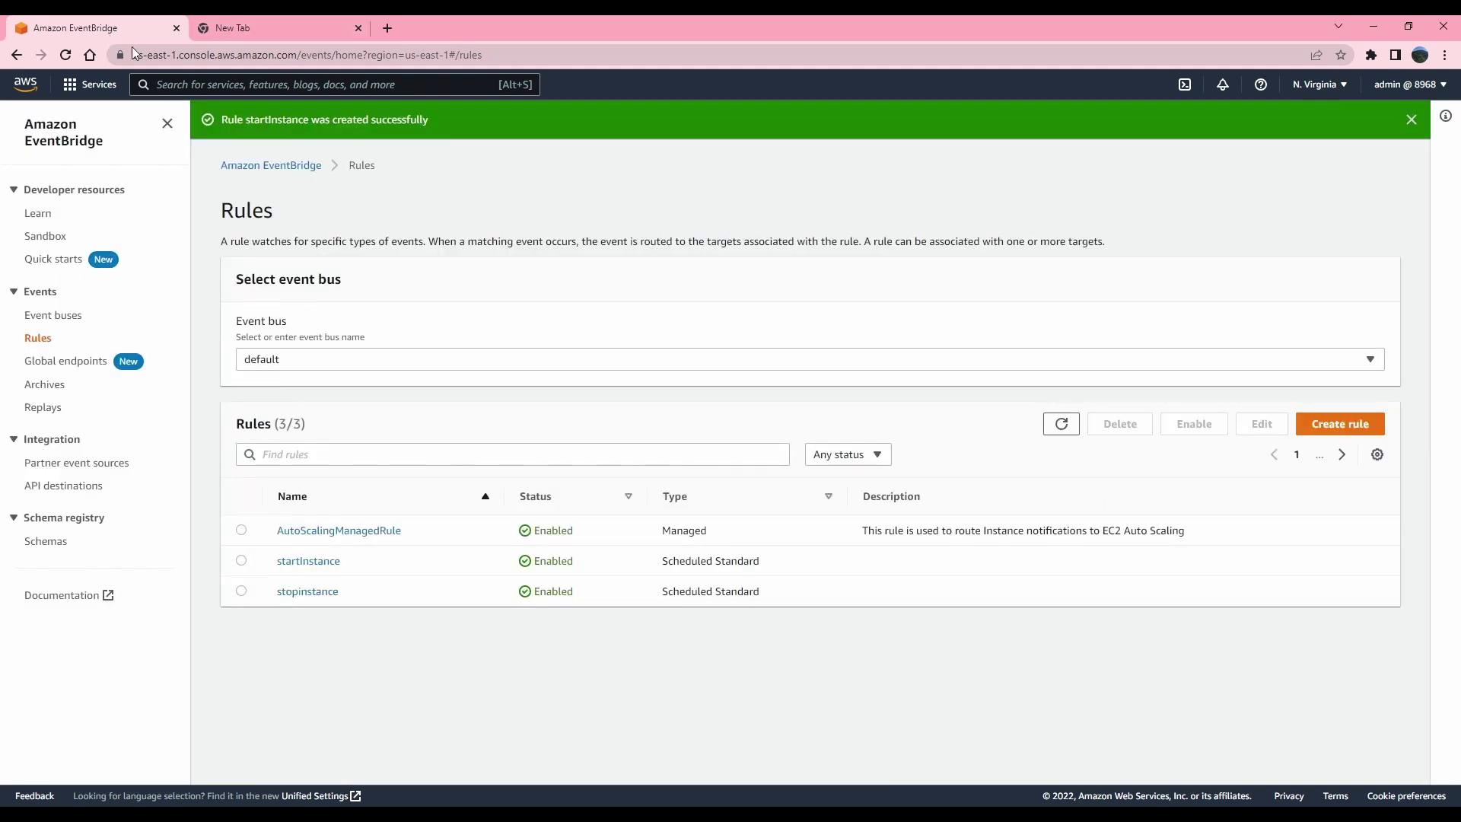
# Open the Lambda function startfunction in a duplicate browser tab and check its overview for the EventBridge trigger.
pyautogui.hotkey('alt', 'd')
pyautogui.hotkey('alt', 'Return')
pyautogui.write('functions')
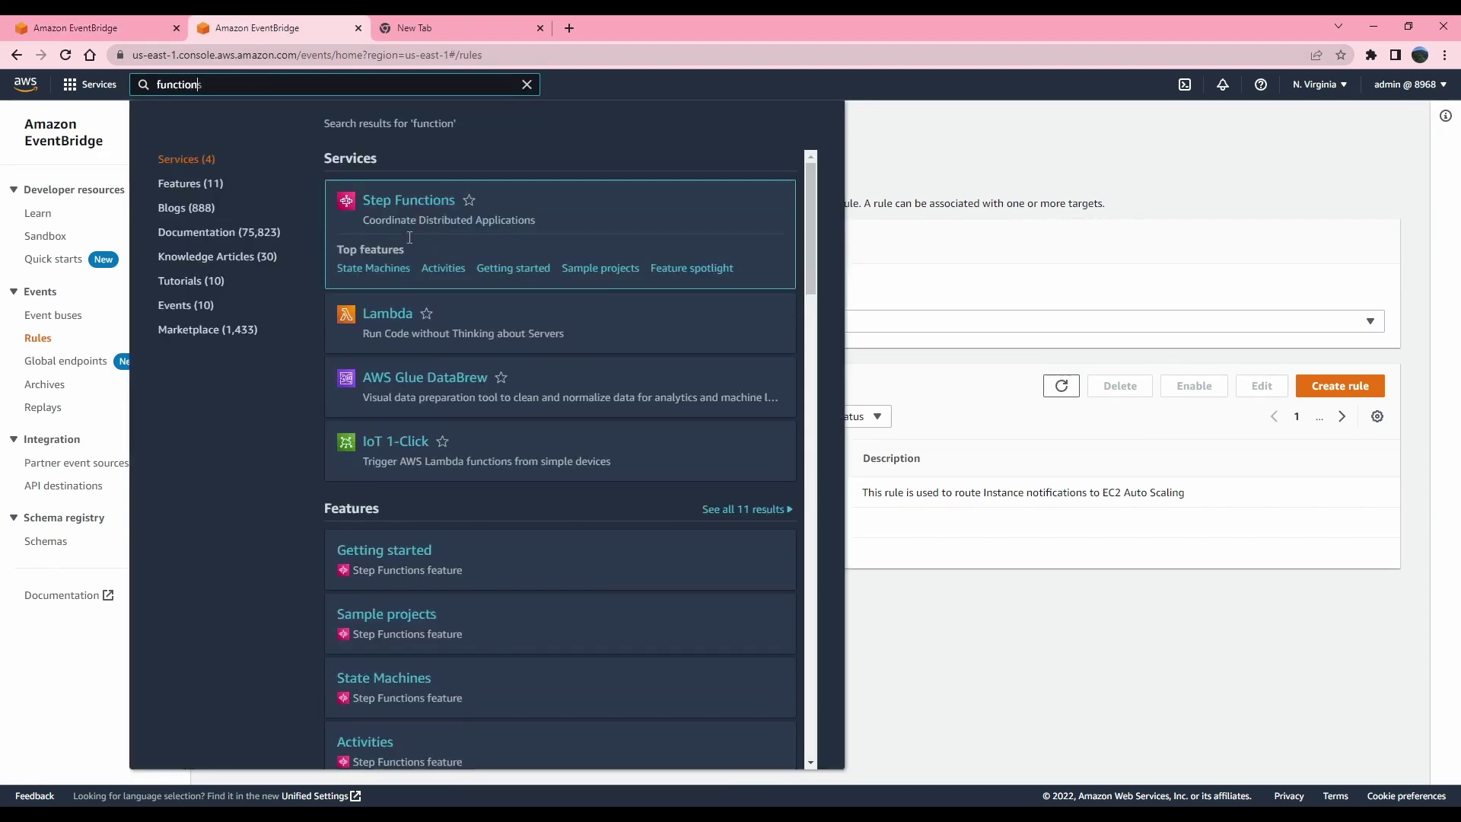
pyautogui.click(418, 265)
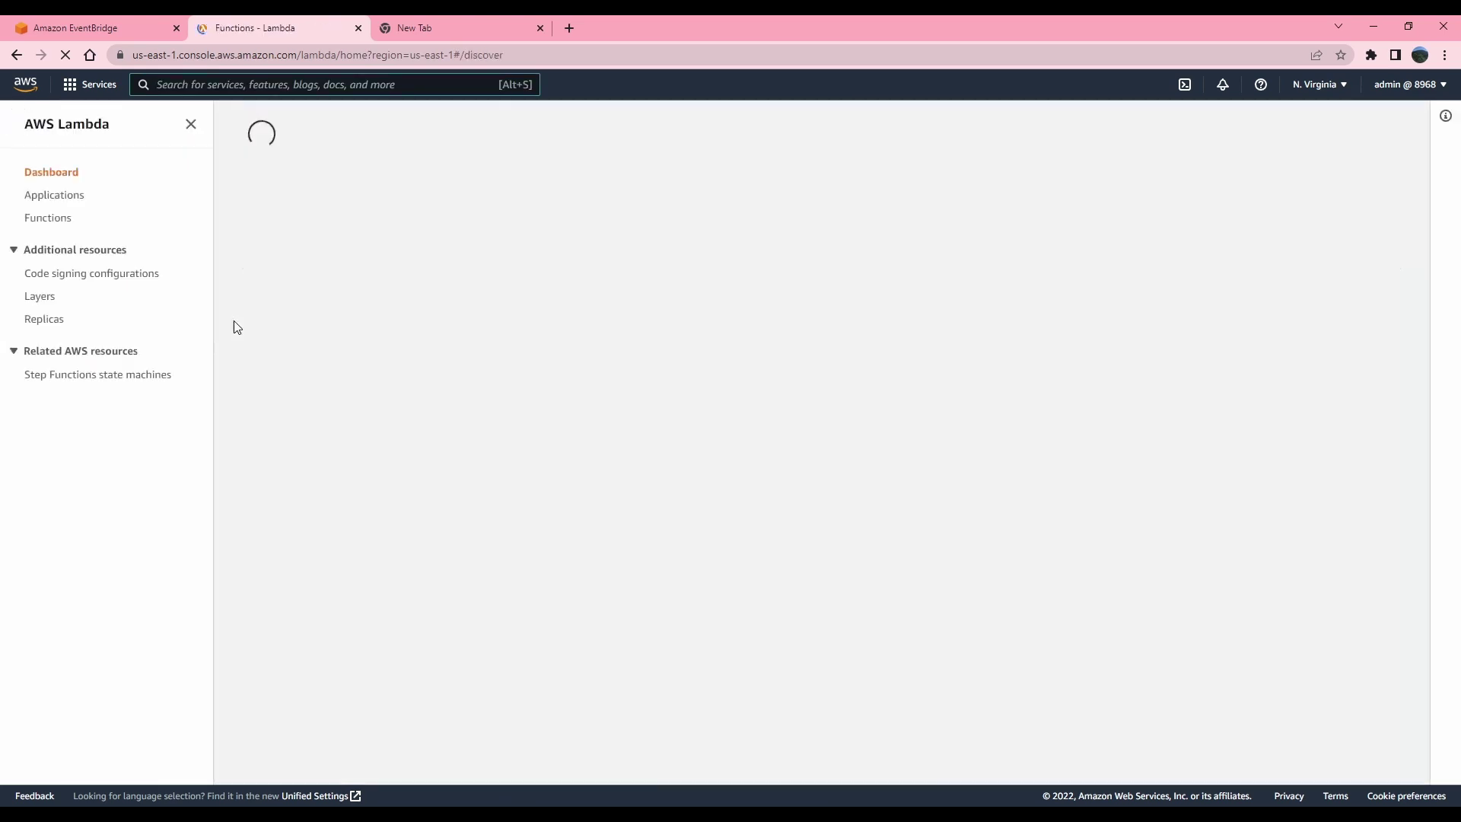
pyautogui.click(322, 278)
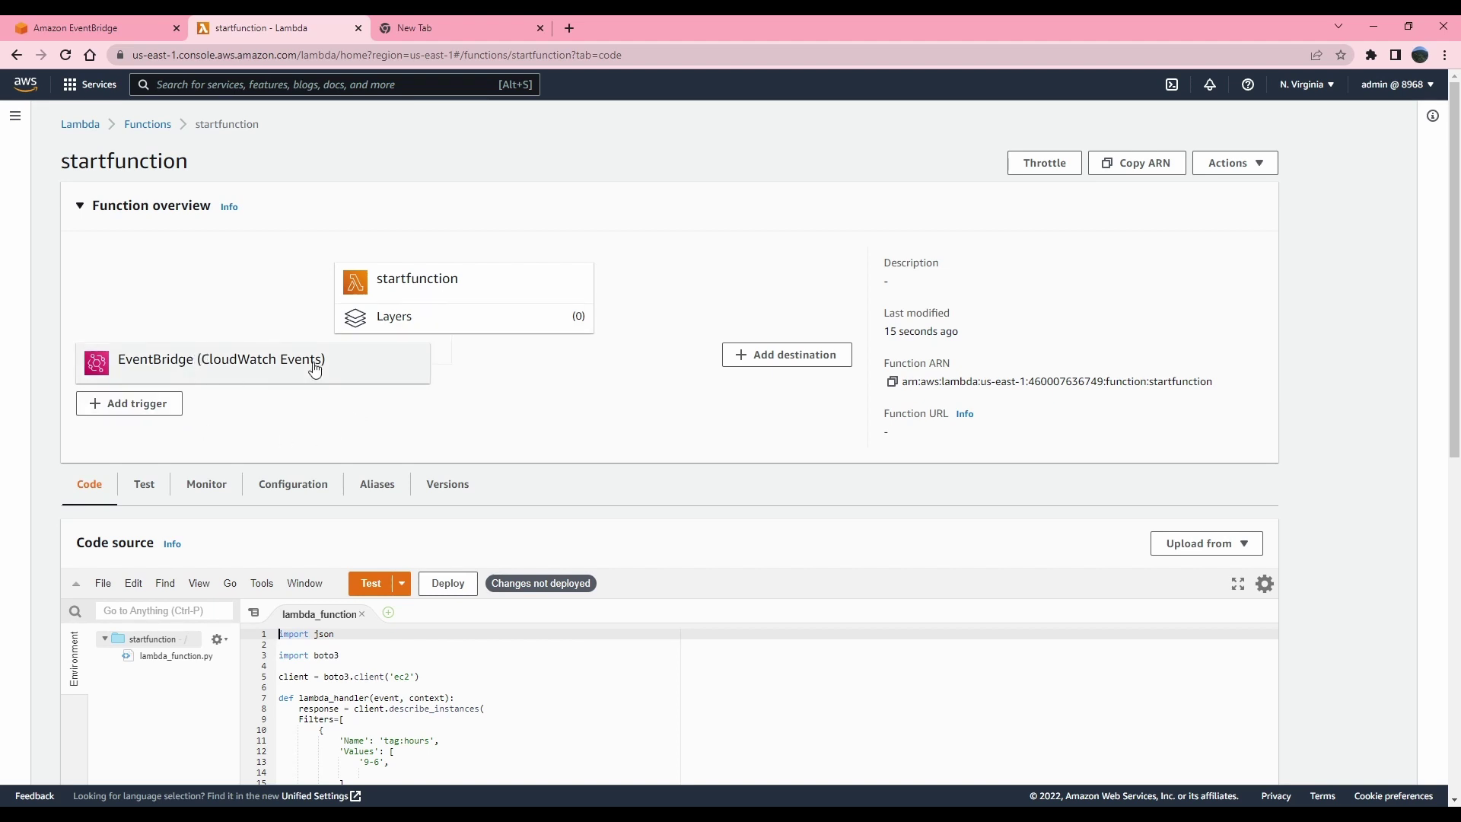
pyautogui.scroll(-1, 378, 555)
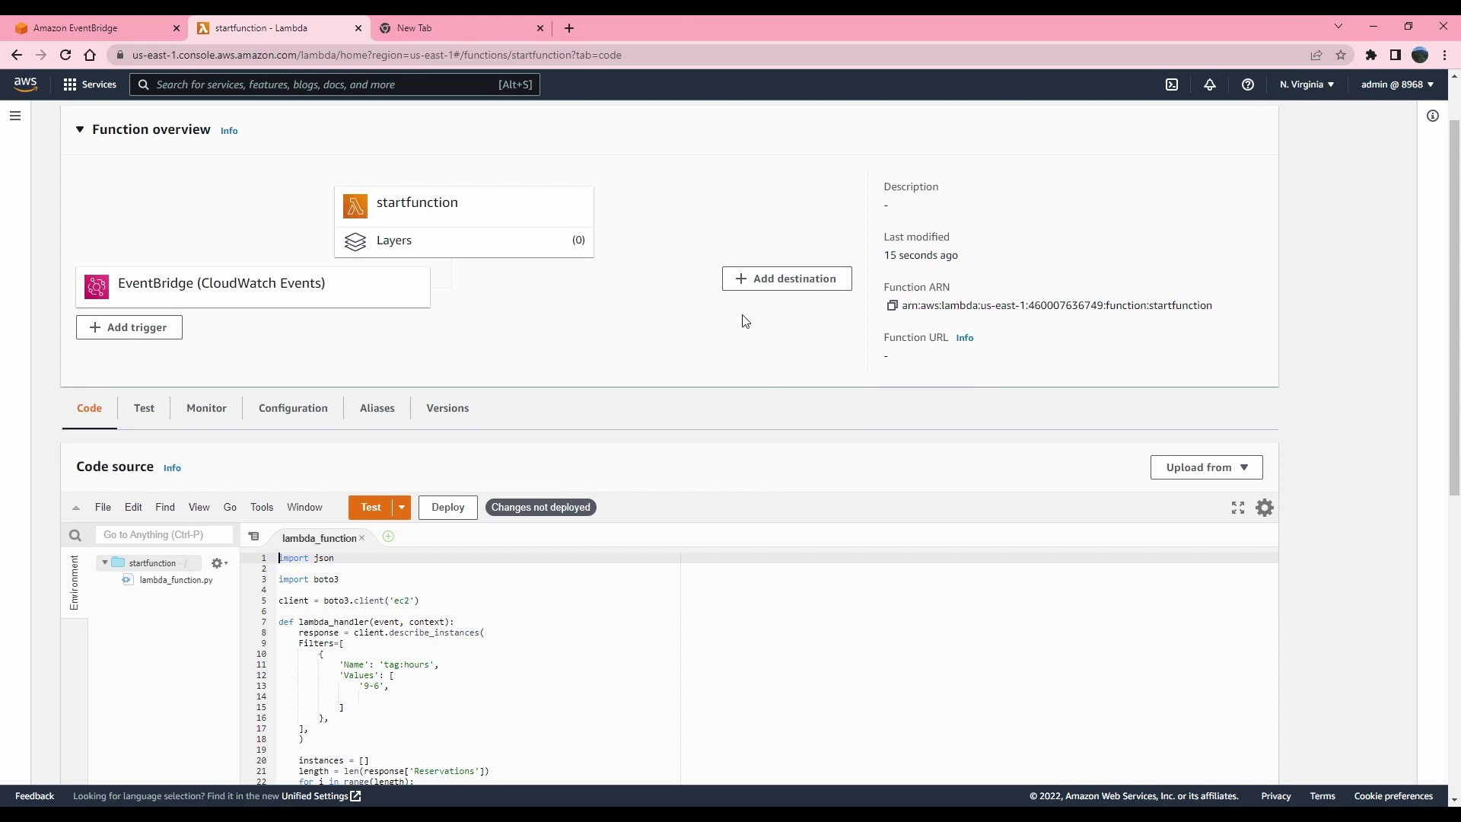
pyautogui.scroll(1, 554, 346)
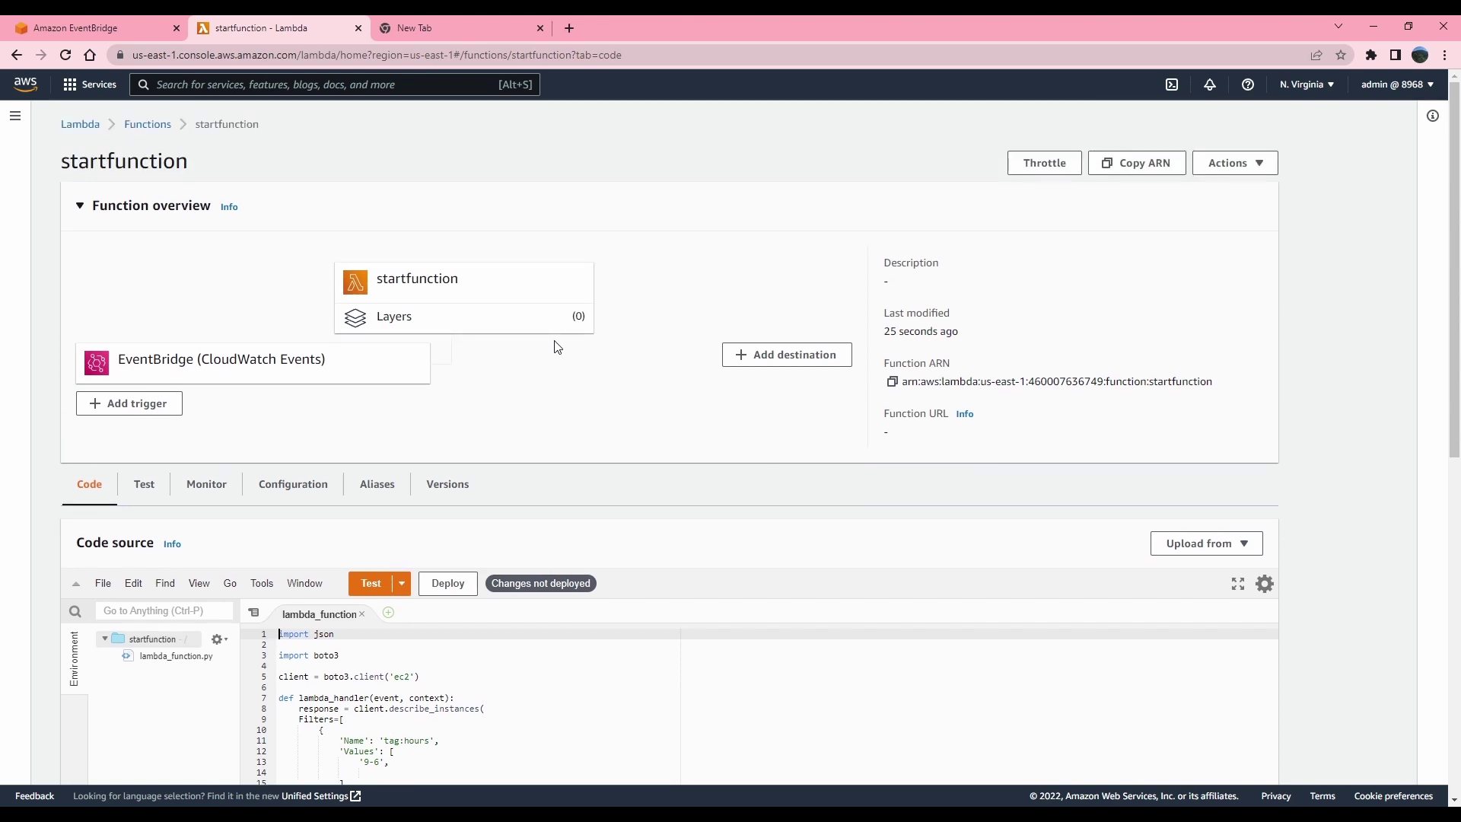
# Open the list of running EC2 instances in another duplicate browser tab.
pyautogui.rightClick(262, 27)
pyautogui.click(312, 136)
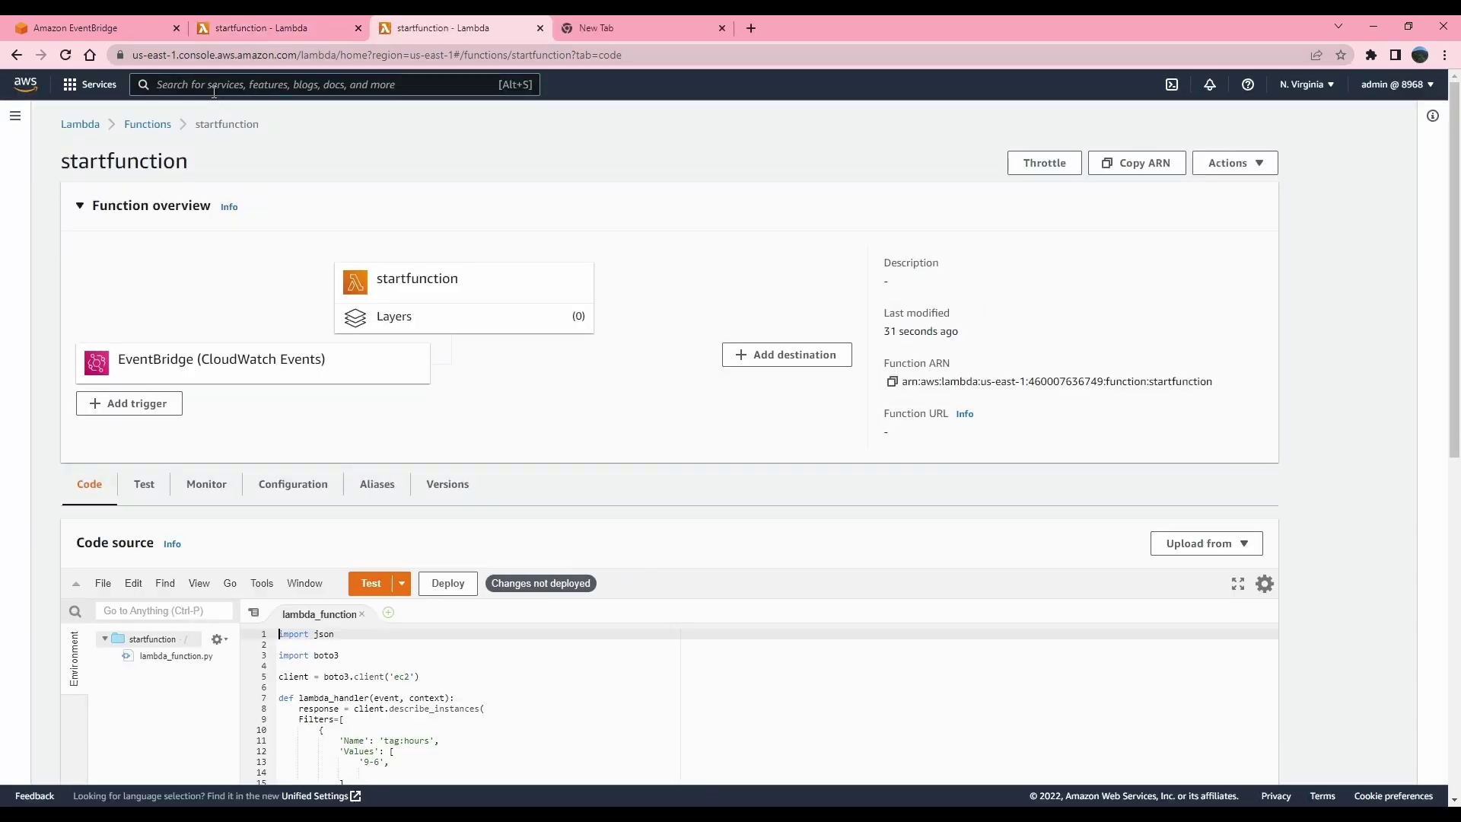
pyautogui.write('ec3')
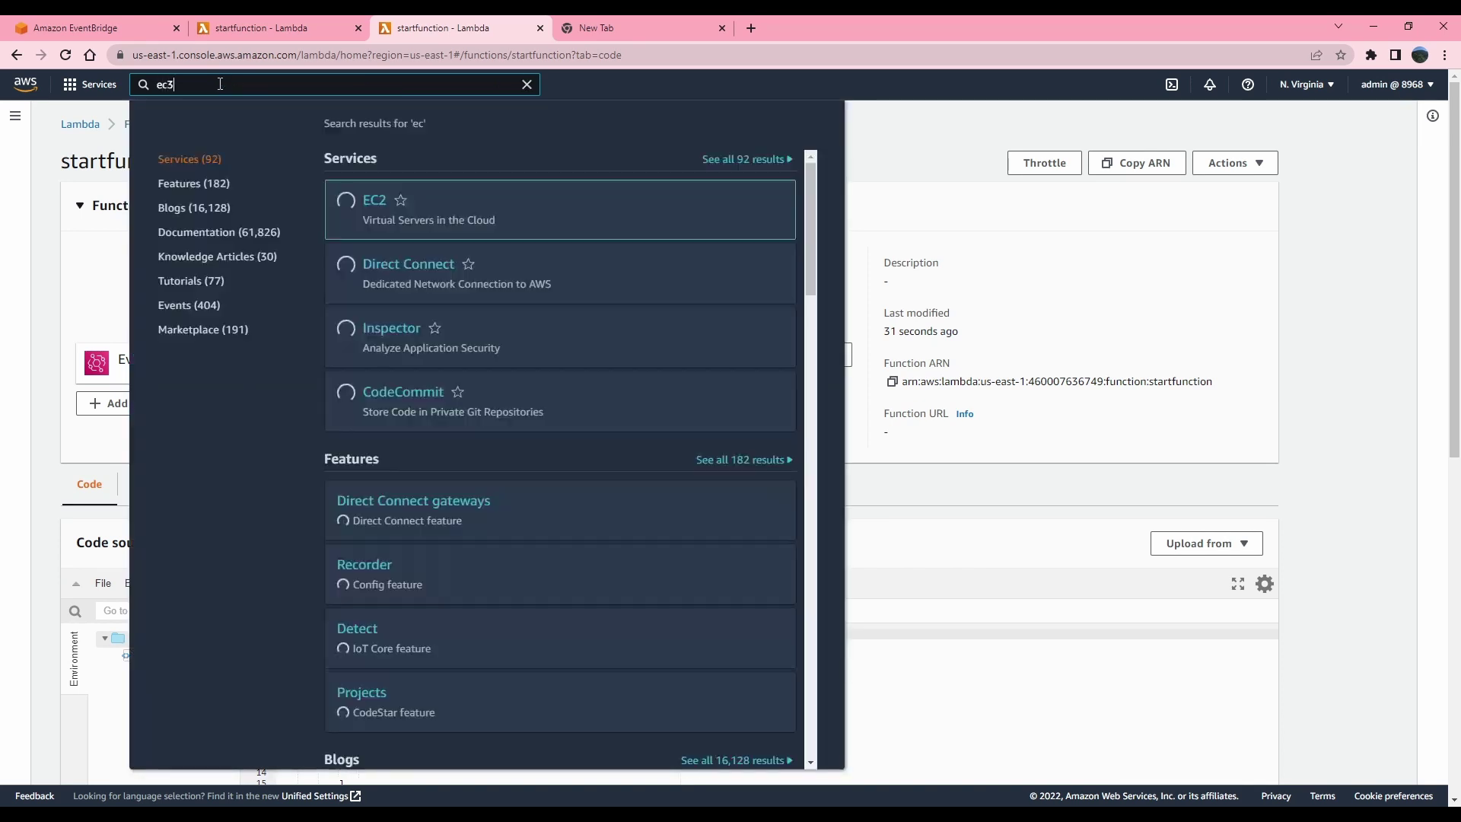
pyautogui.write('2')
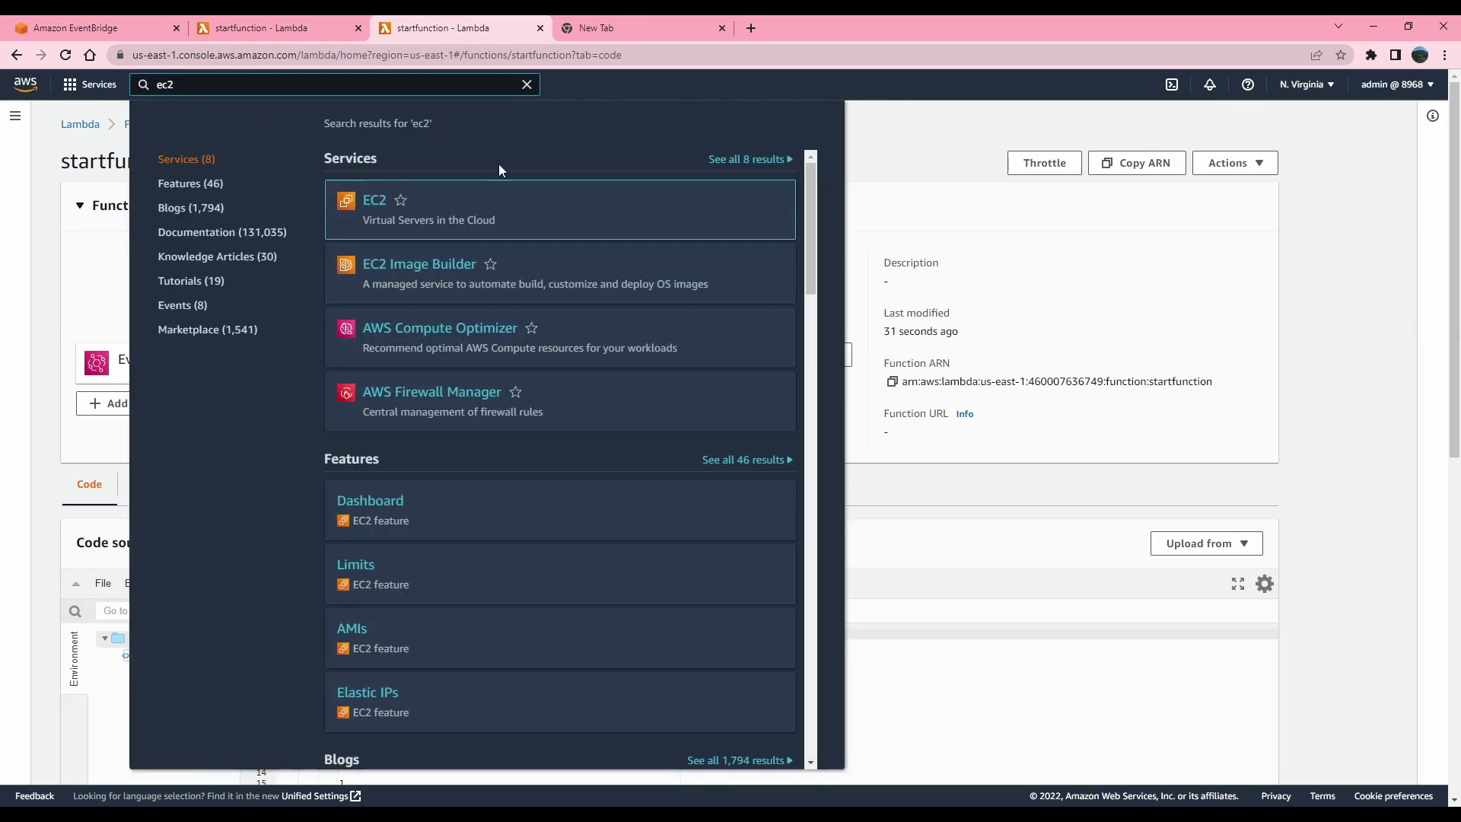
pyautogui.click(378, 207)
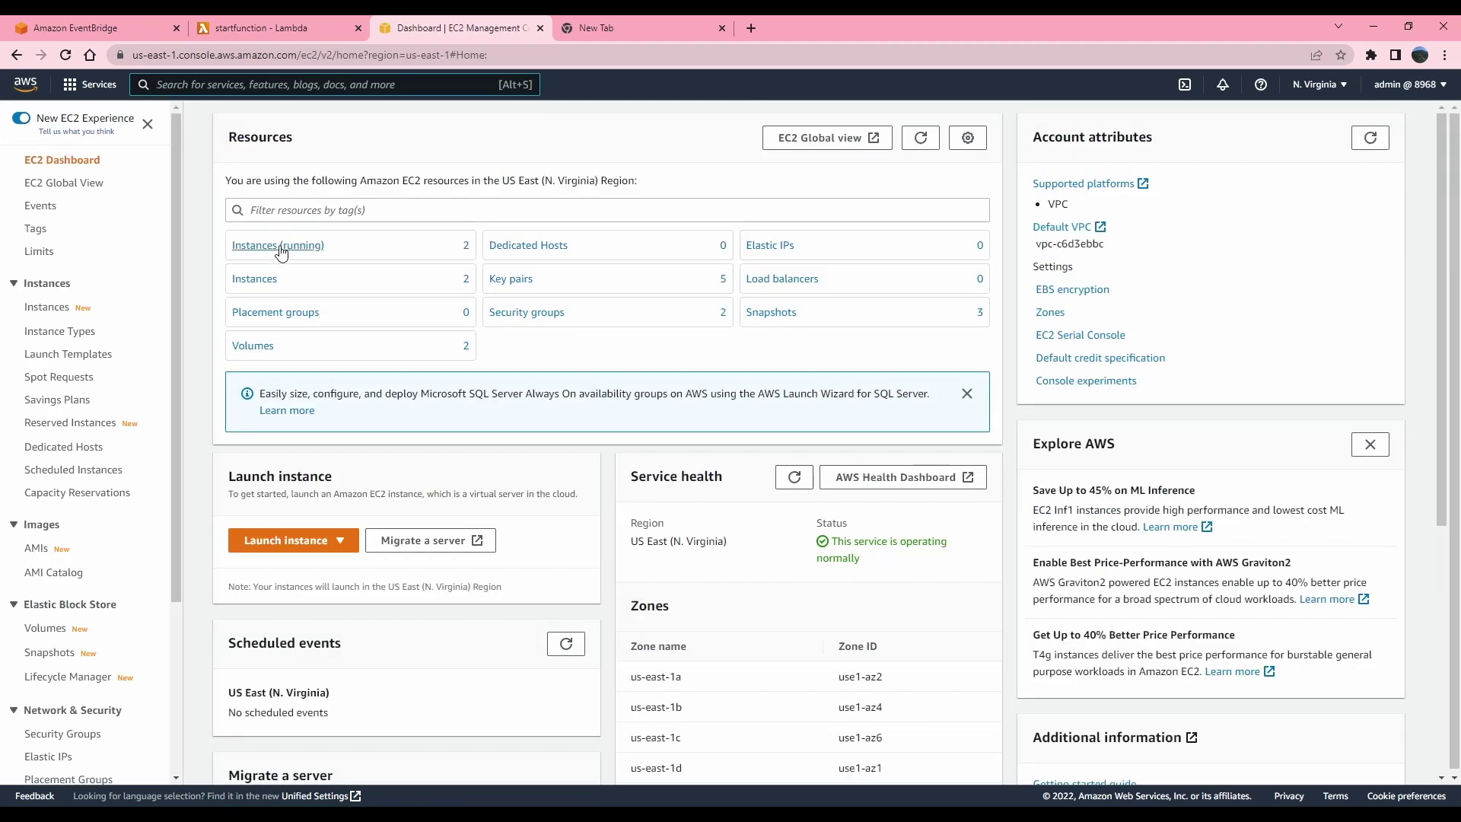
pyautogui.click(278, 246)
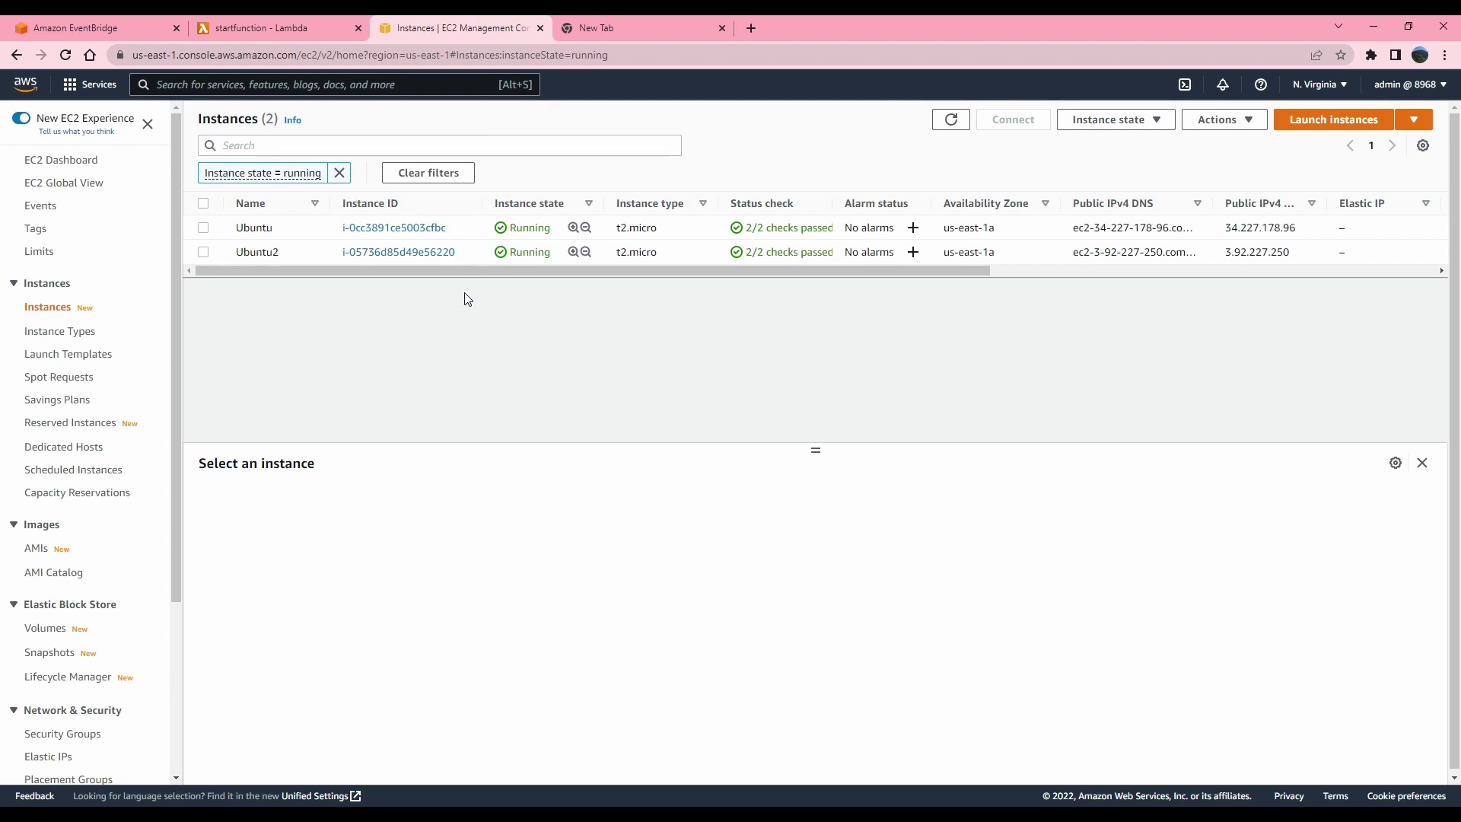
# Return to the EventBridge rules, open the stopinstance rule for editing, and advance to its schedule definition.
pyautogui.click(79, 31)
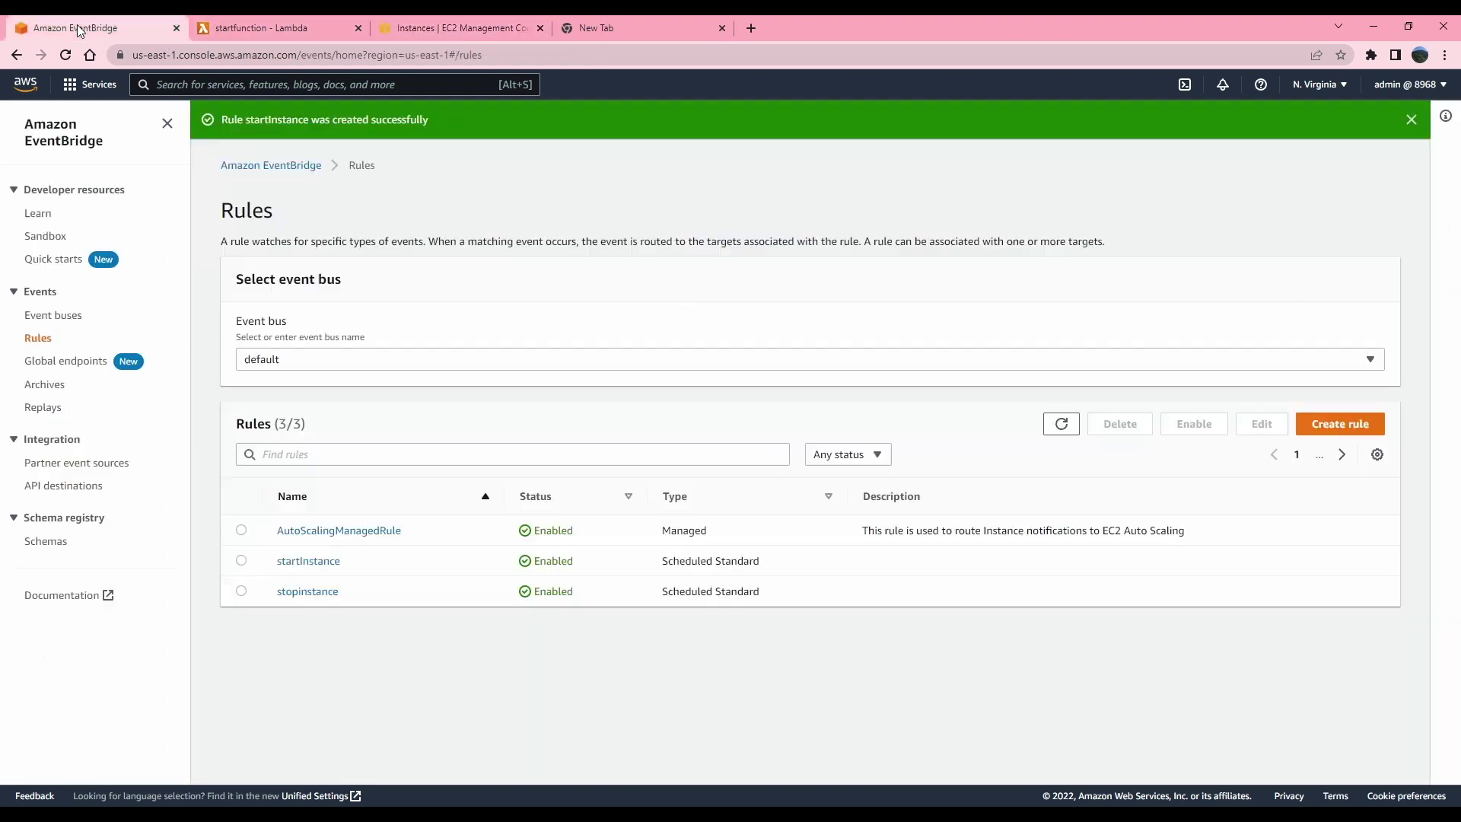
pyautogui.click(308, 592)
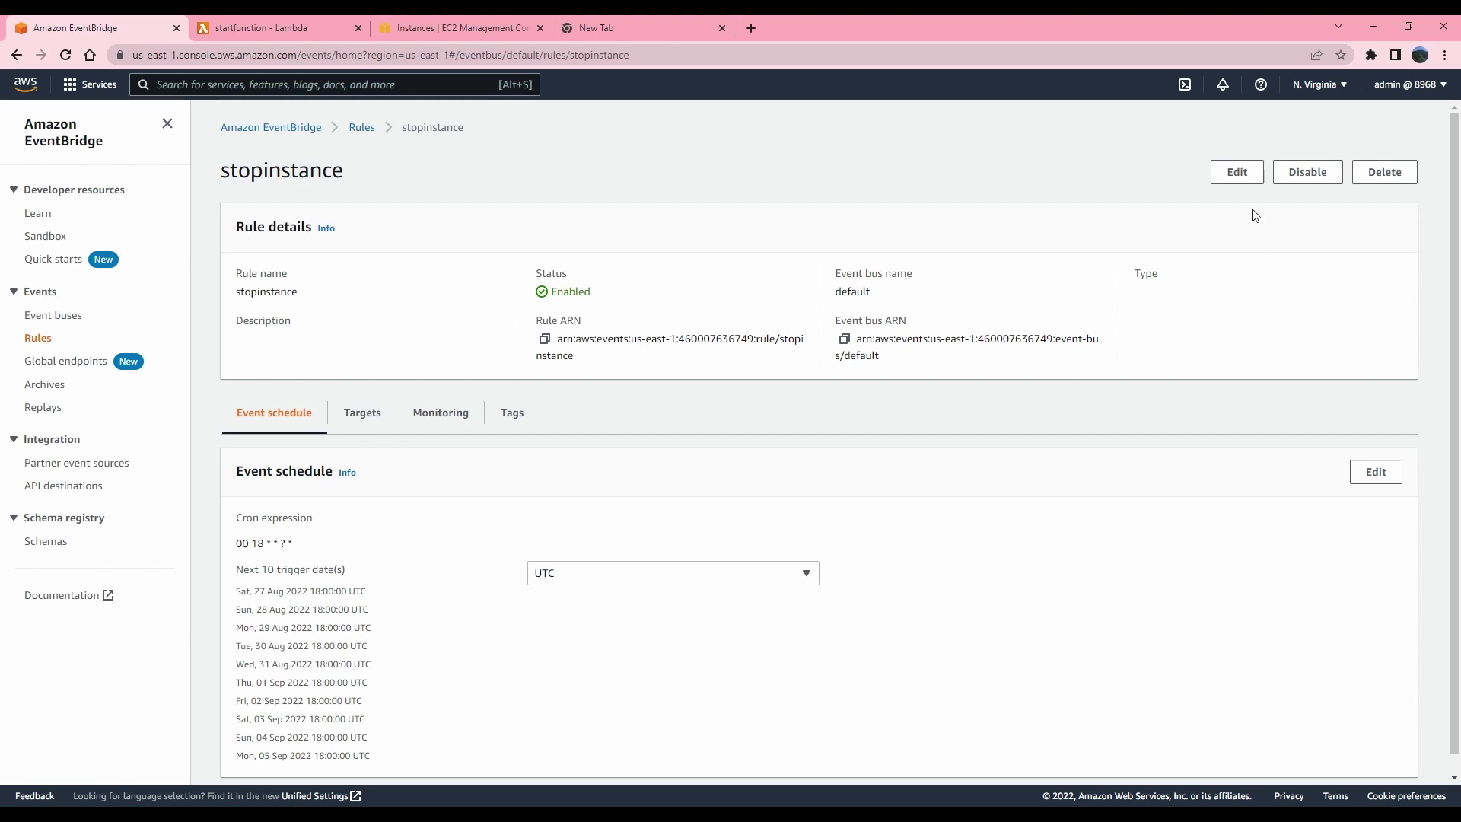
pyautogui.click(1238, 175)
pyautogui.click(853, 610)
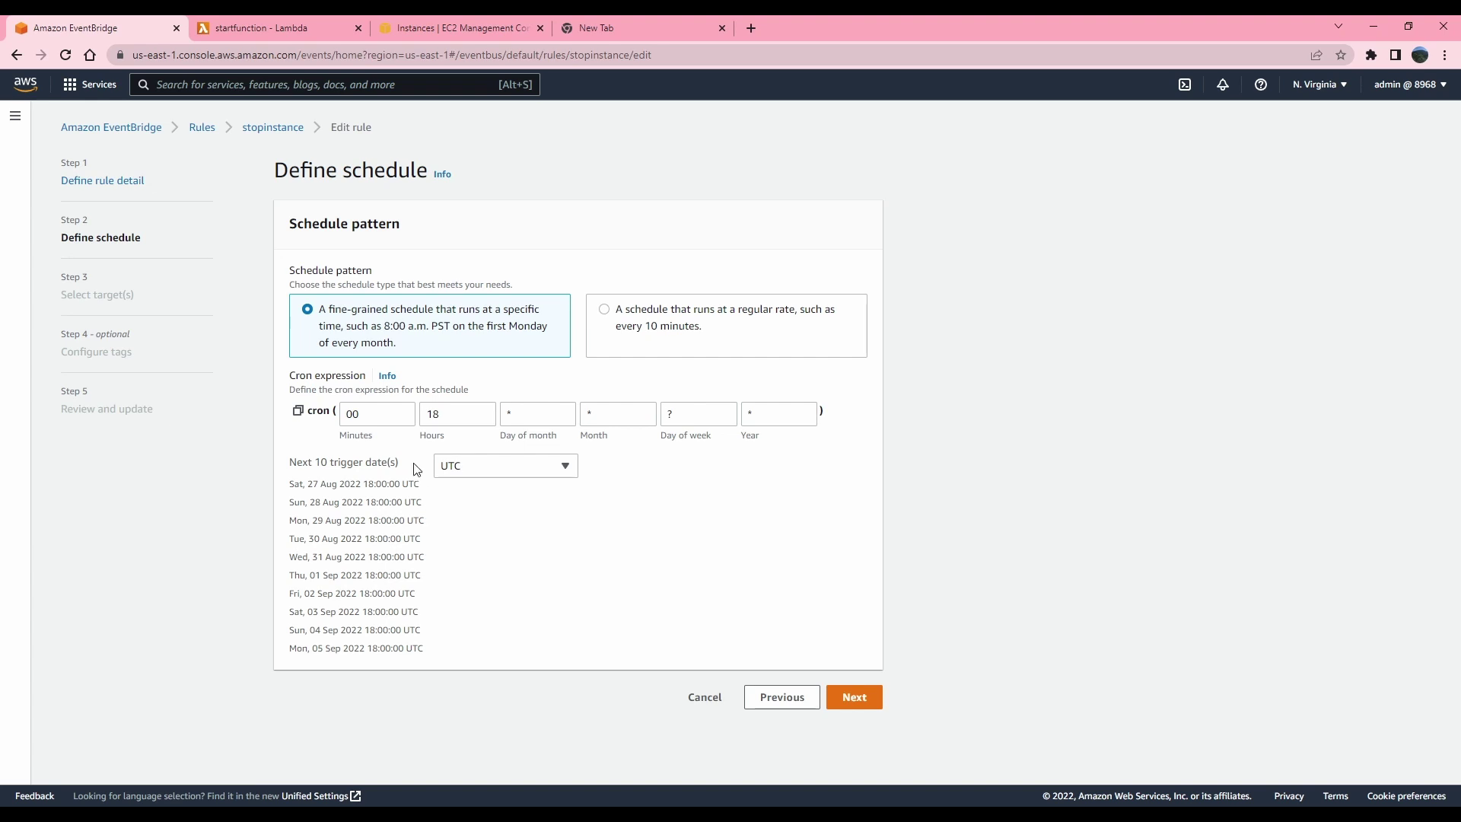
# Try the cron schedule with hours set to 12, showing the trigger dates in the local time zone.
pyautogui.doubleClick(458, 411)
pyautogui.press('BackSpace')
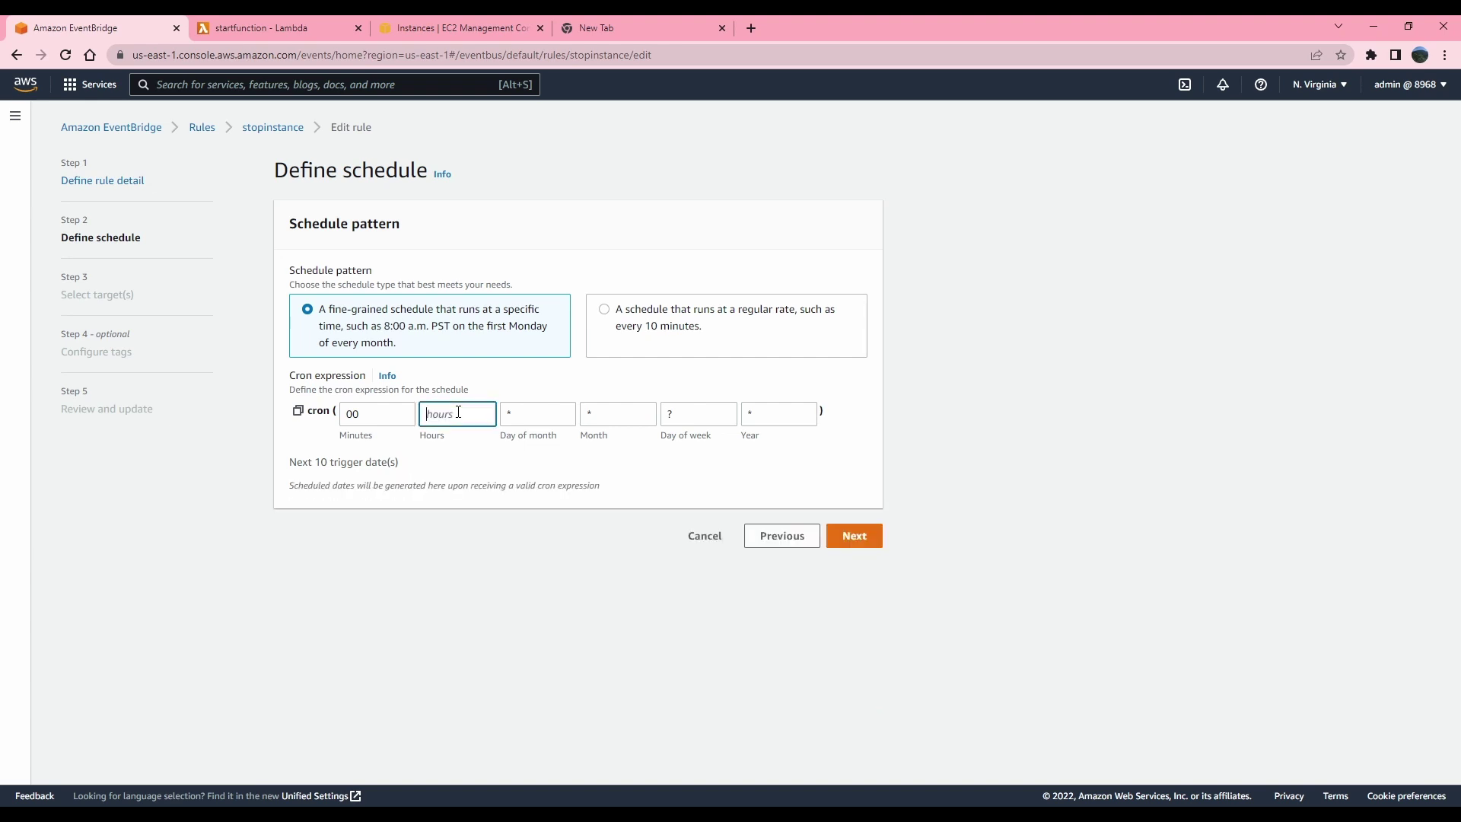
pyautogui.write('11')
pyautogui.press('BackSpace')
pyautogui.press('BackSpace')
pyautogui.write('12')
pyautogui.click(523, 467)
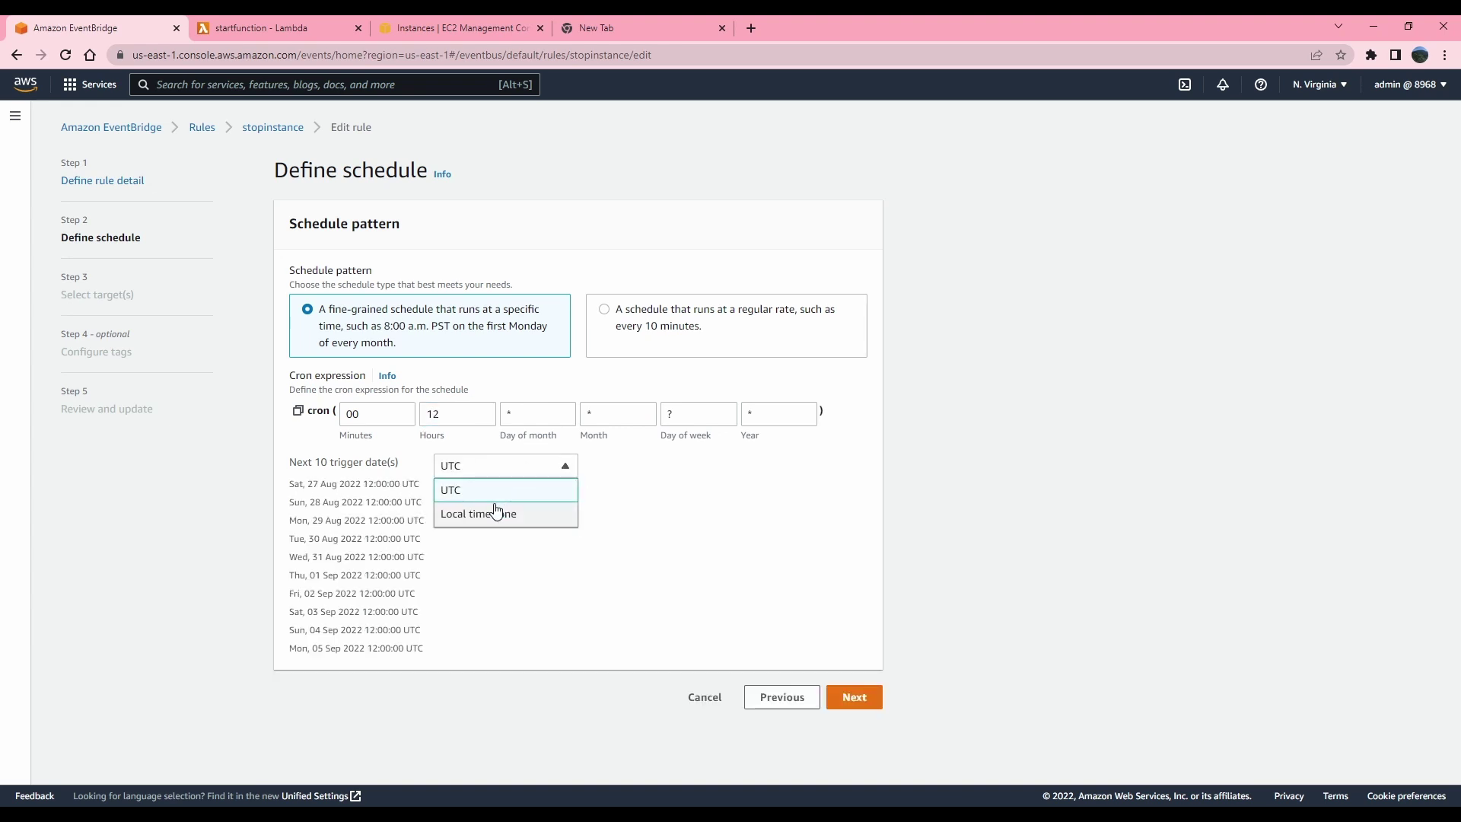
pyautogui.click(490, 511)
# Set the stopinstance cron hours to 21 and minutes to 27, and continue to target selection.
pyautogui.doubleClick(481, 404)
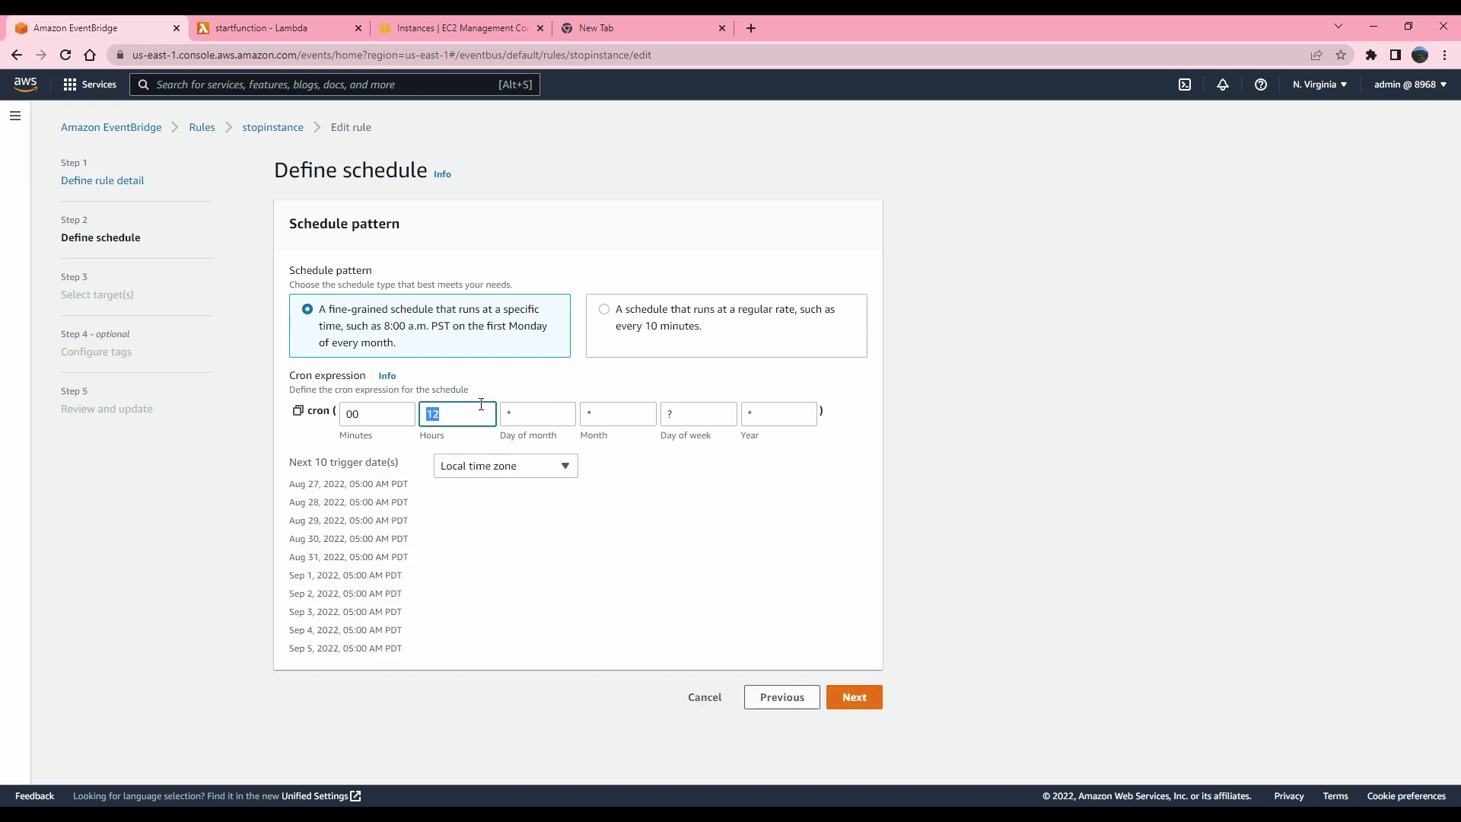
pyautogui.press('BackSpace')
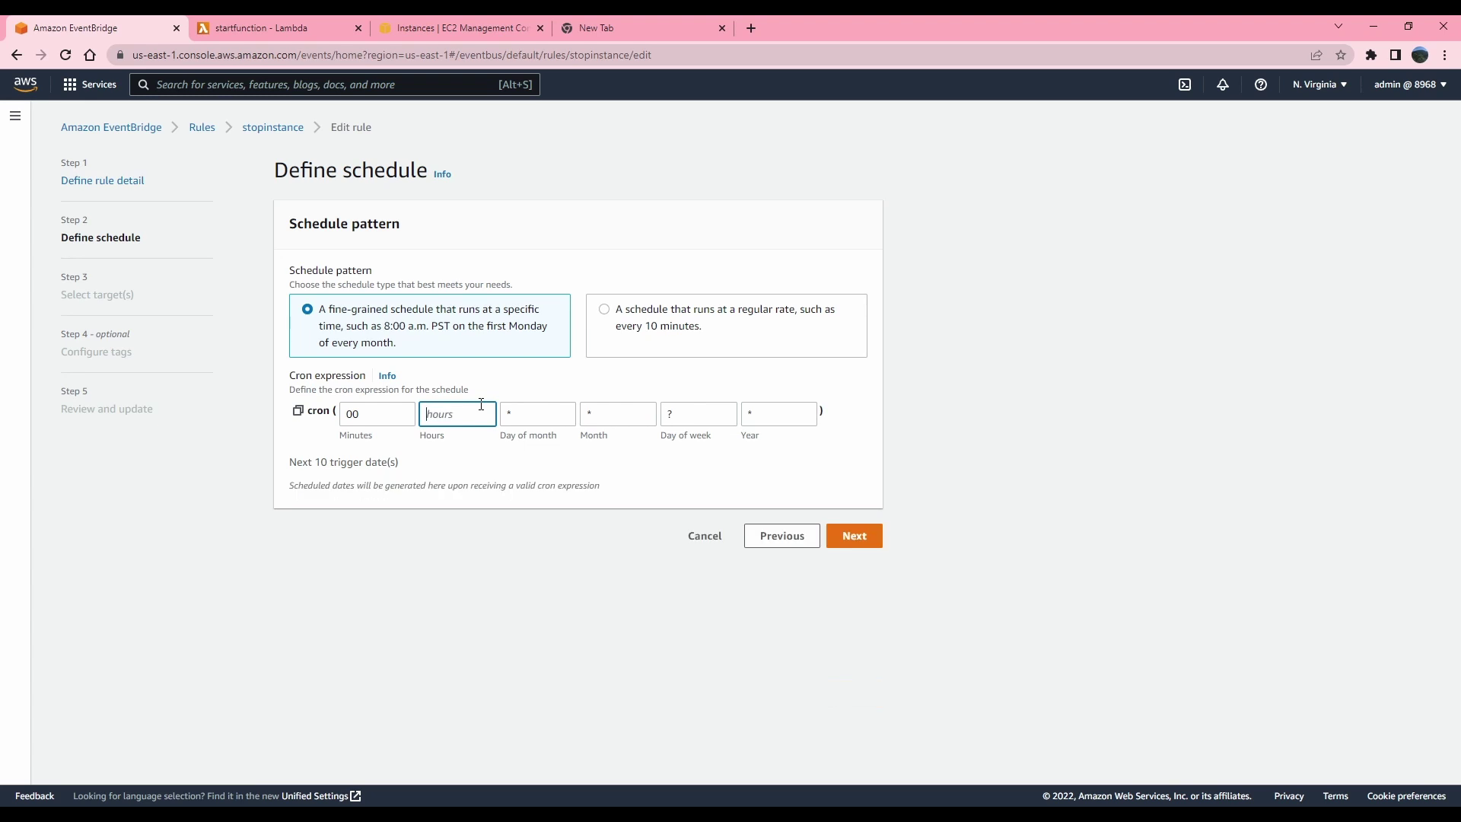
pyautogui.write('22')
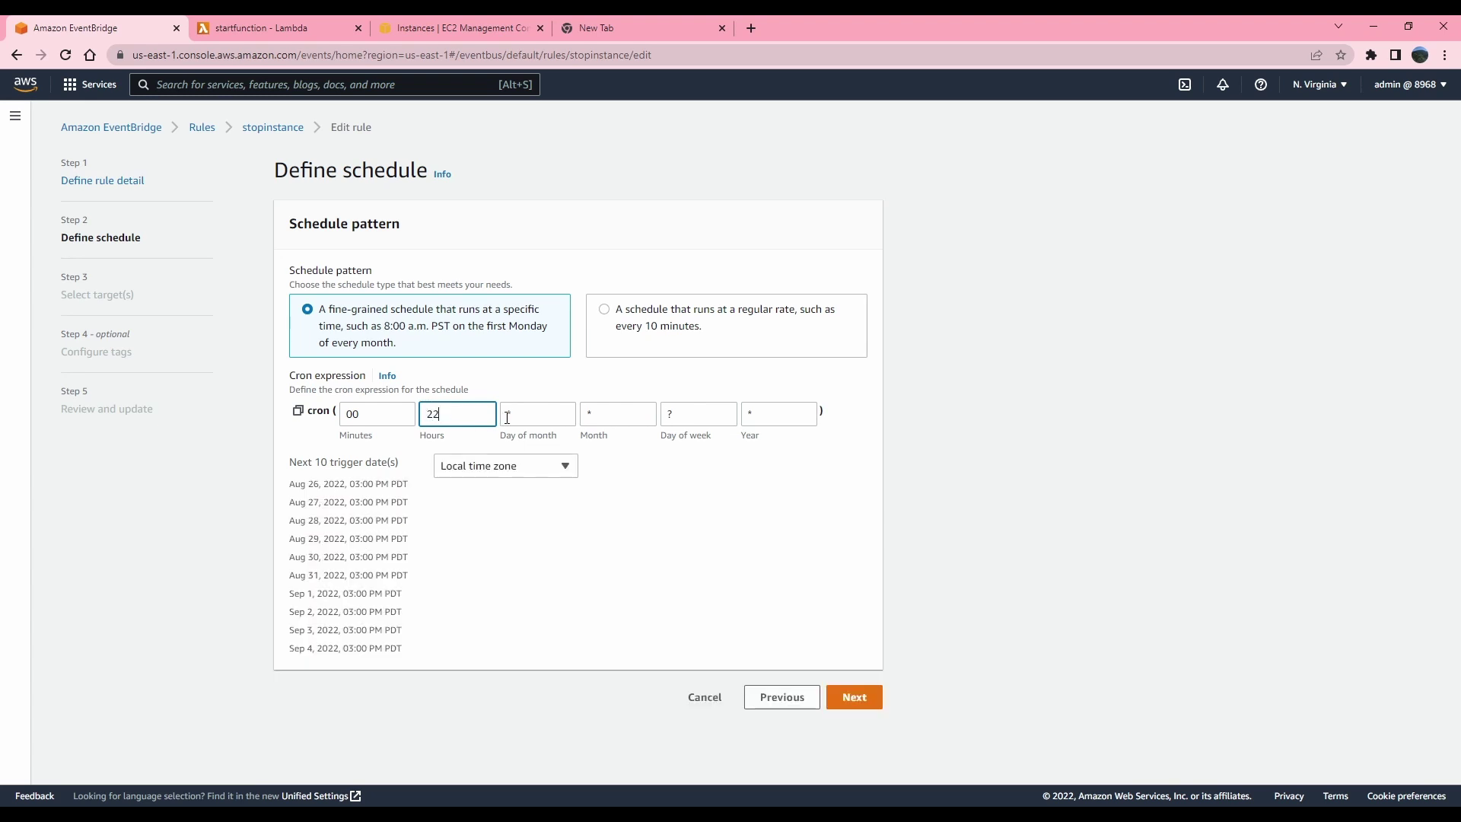
pyautogui.write('1')
pyautogui.doubleClick(368, 415)
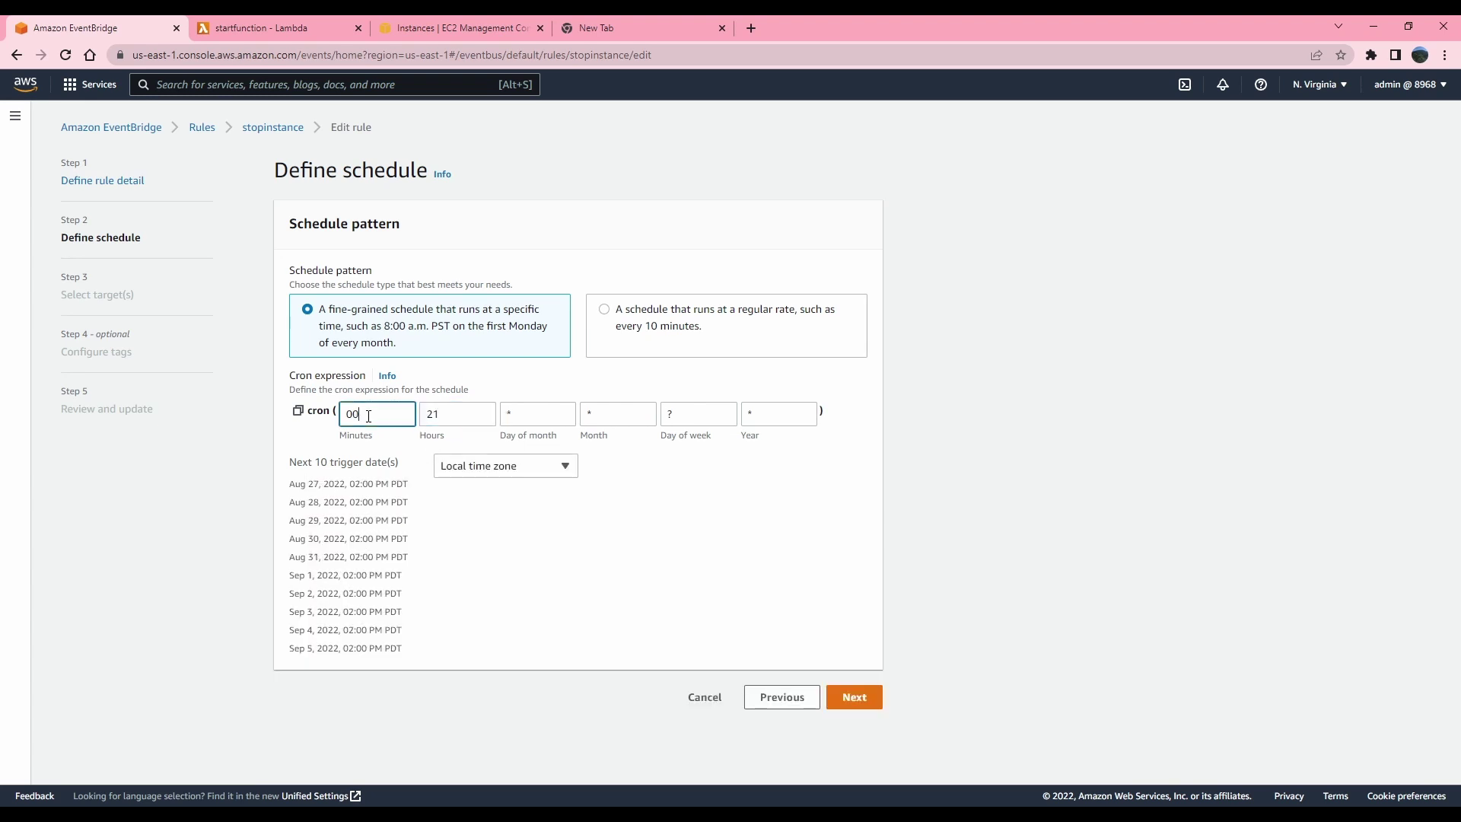
pyautogui.write('27')
pyautogui.click(854, 698)
# Keep the stopinstance rule's target and tags as they are, review the cron schedule, and save the rule update.
pyautogui.click(847, 700)
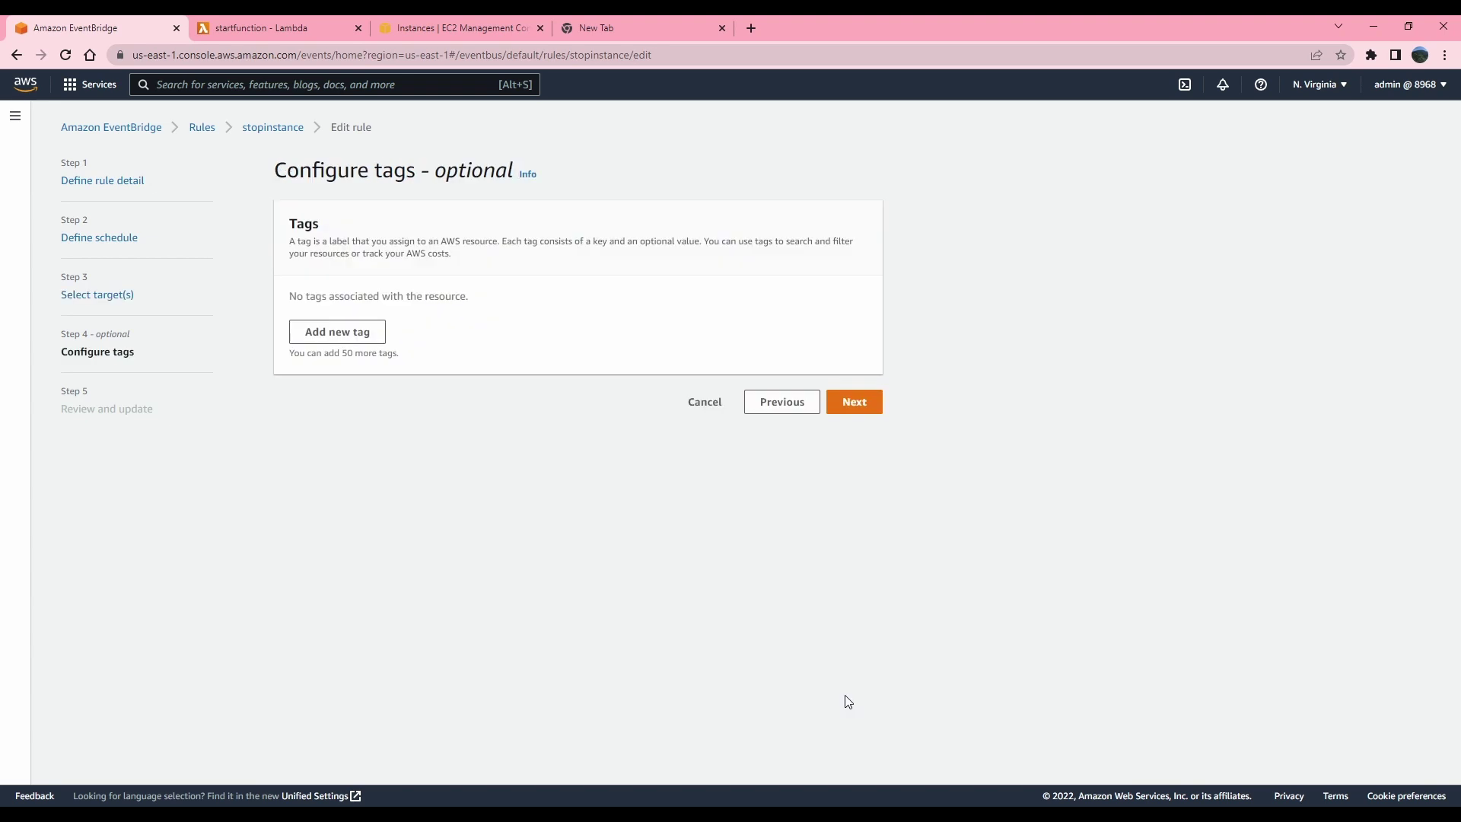
pyautogui.click(854, 401)
pyautogui.scroll(-10, 891, 371)
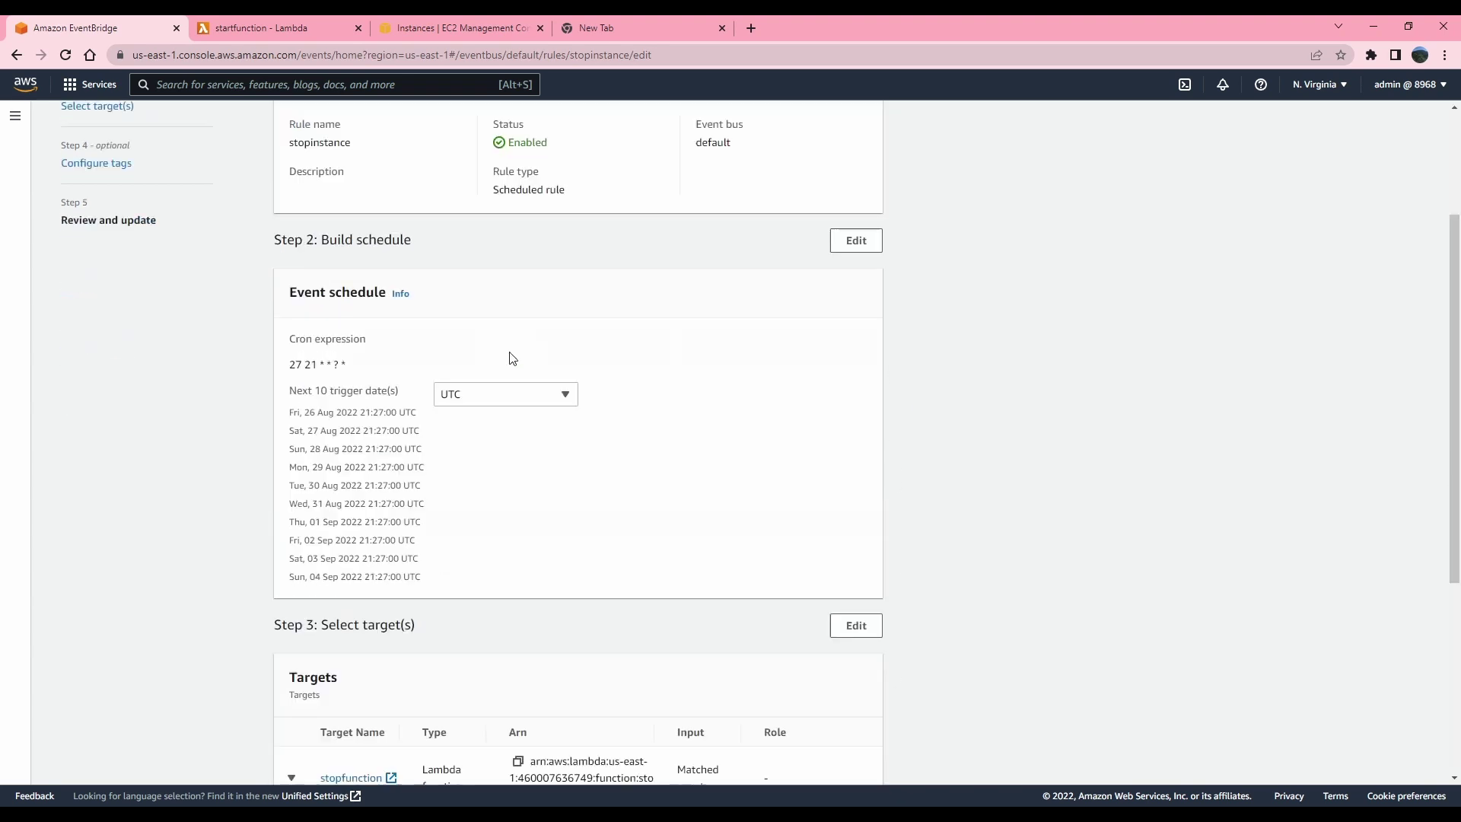
pyautogui.click(837, 757)
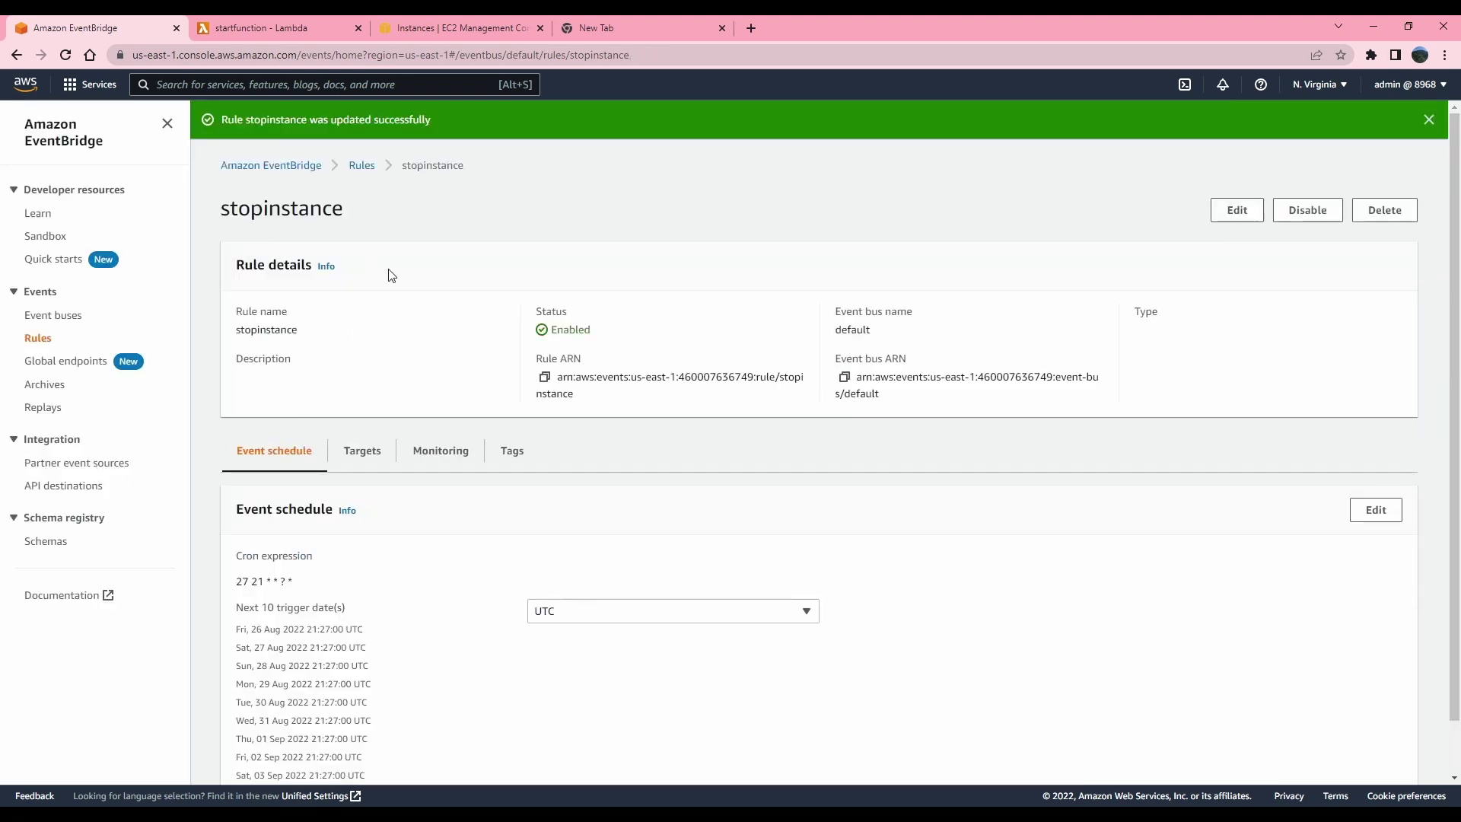
# Check the stopfunction Lambda's monitoring logs, expand the recent invocation's details, and open its log stream in CloudWatch.
pyautogui.click(269, 30)
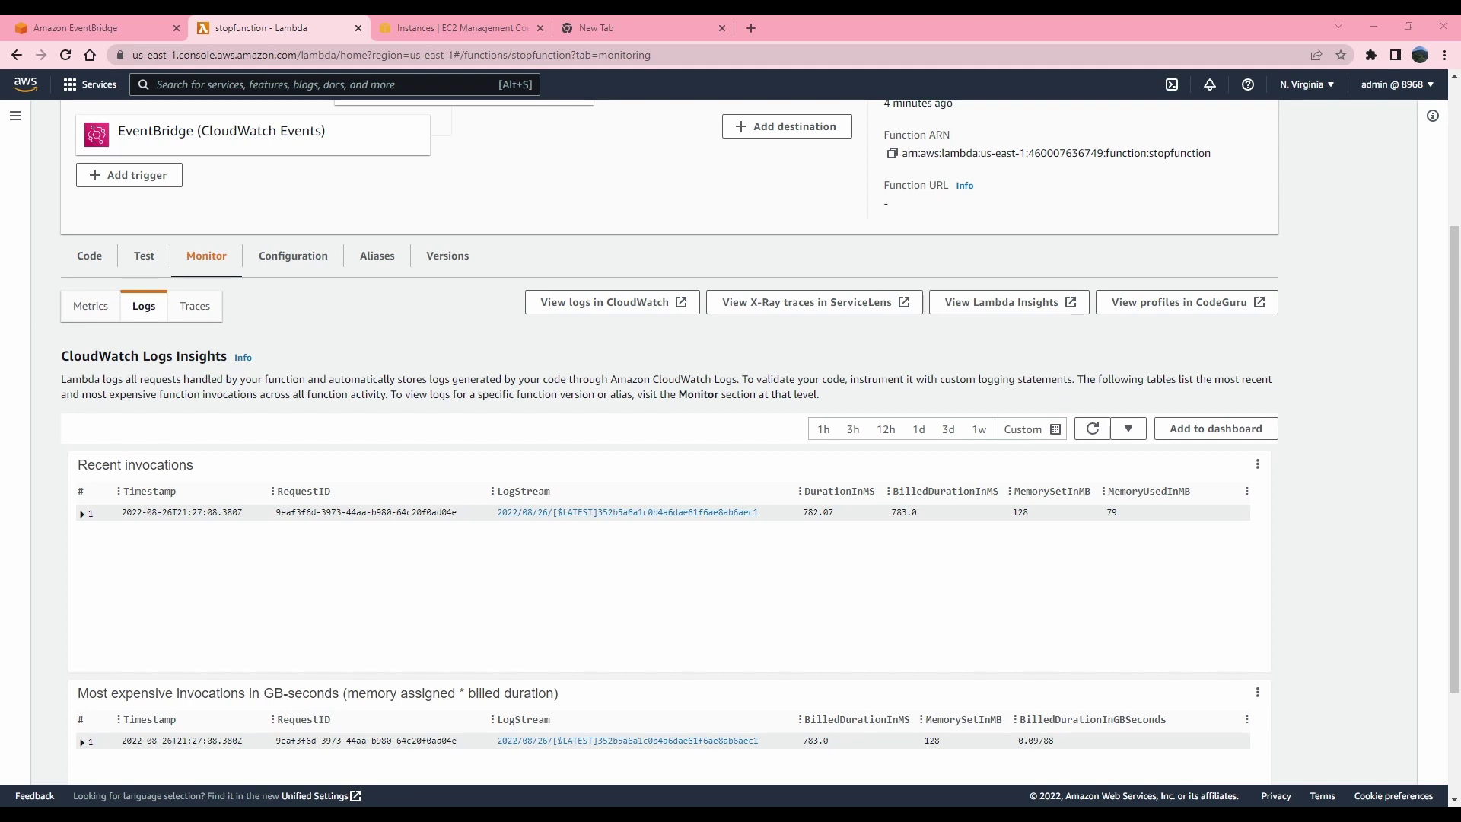
pyautogui.scroll(3, 669, 441)
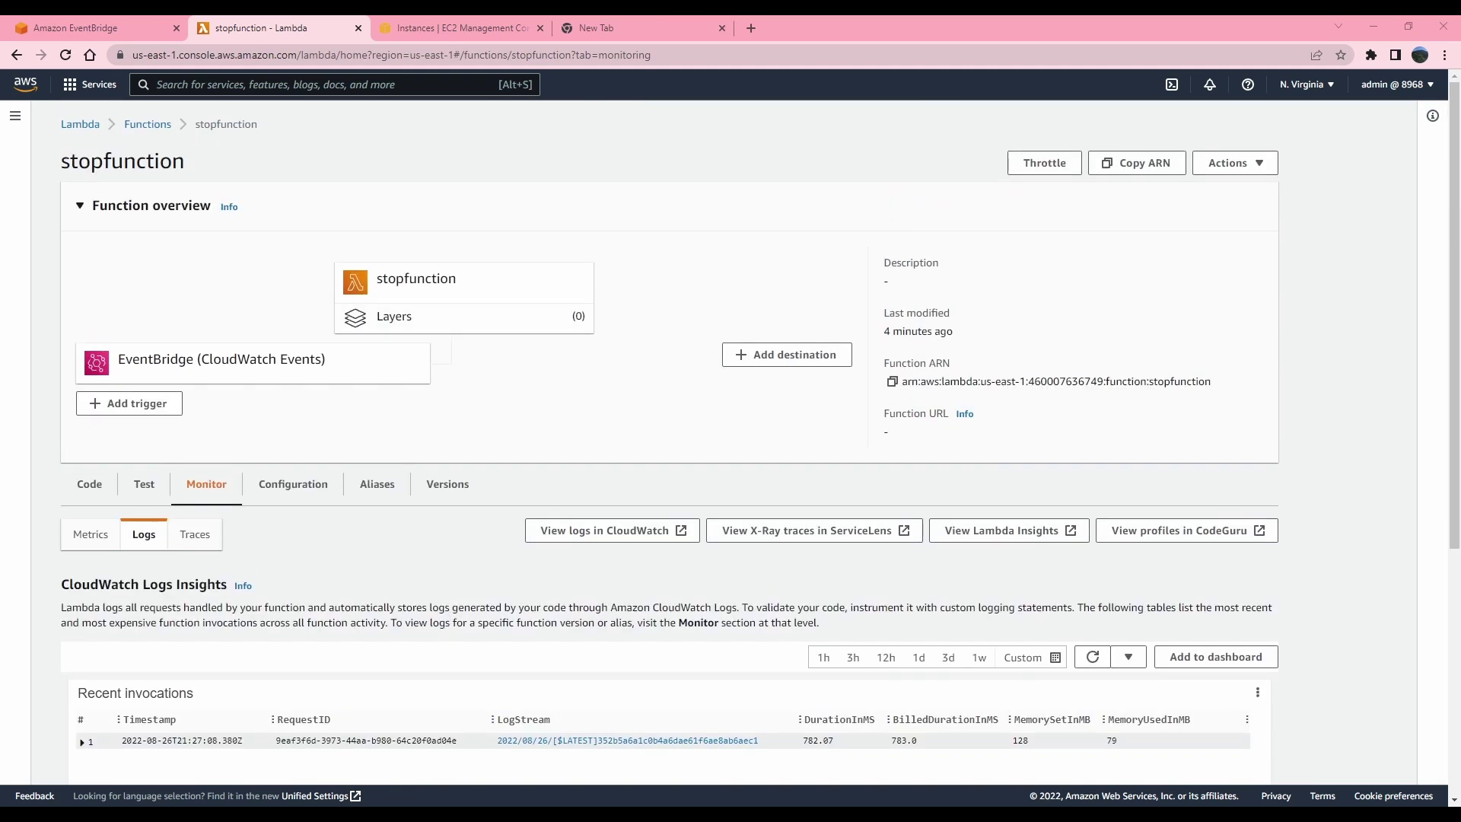
pyautogui.scroll(-2, 669, 442)
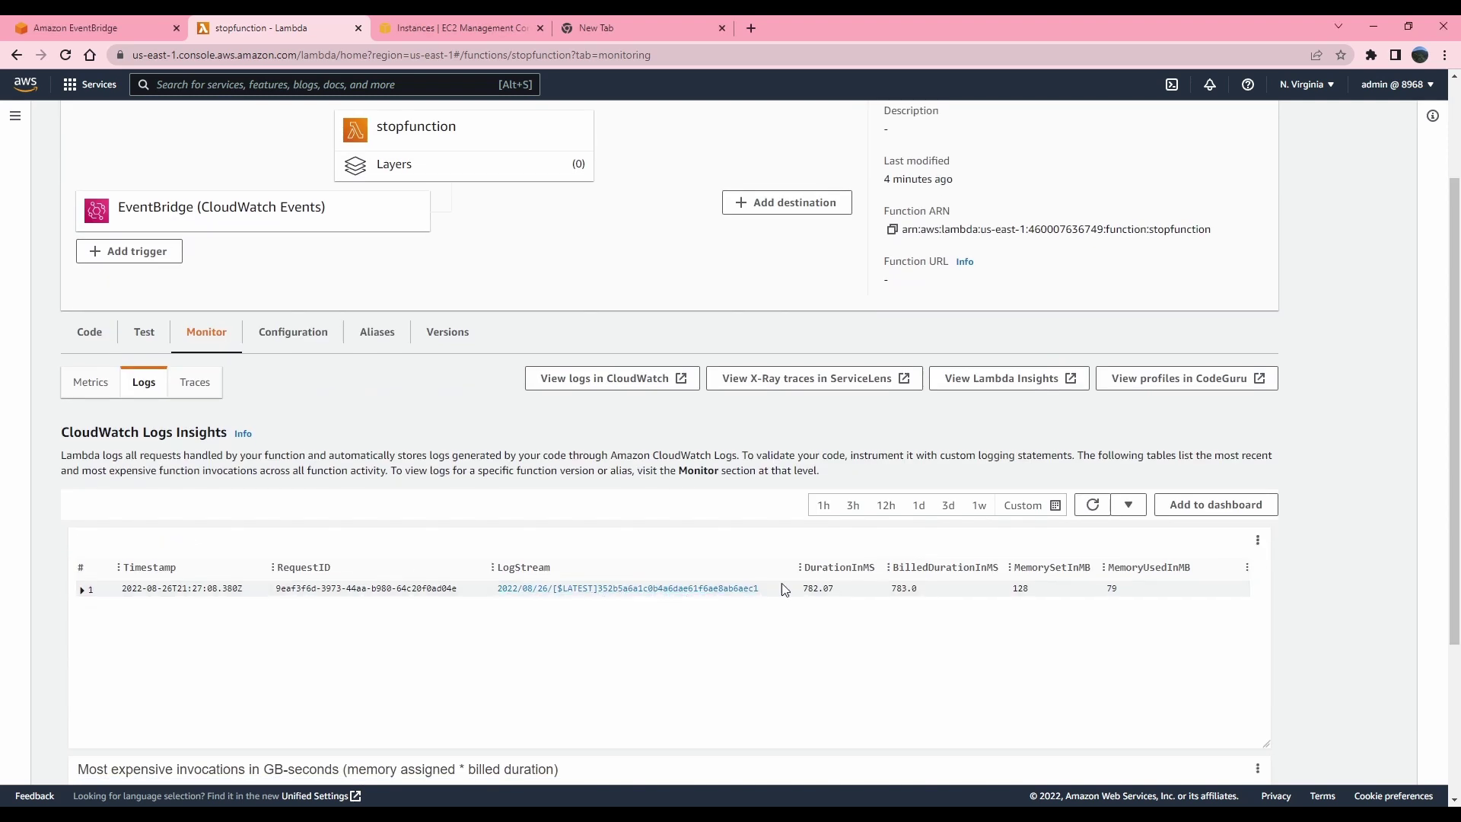
pyautogui.click(83, 590)
pyautogui.scroll(-5, 512, 636)
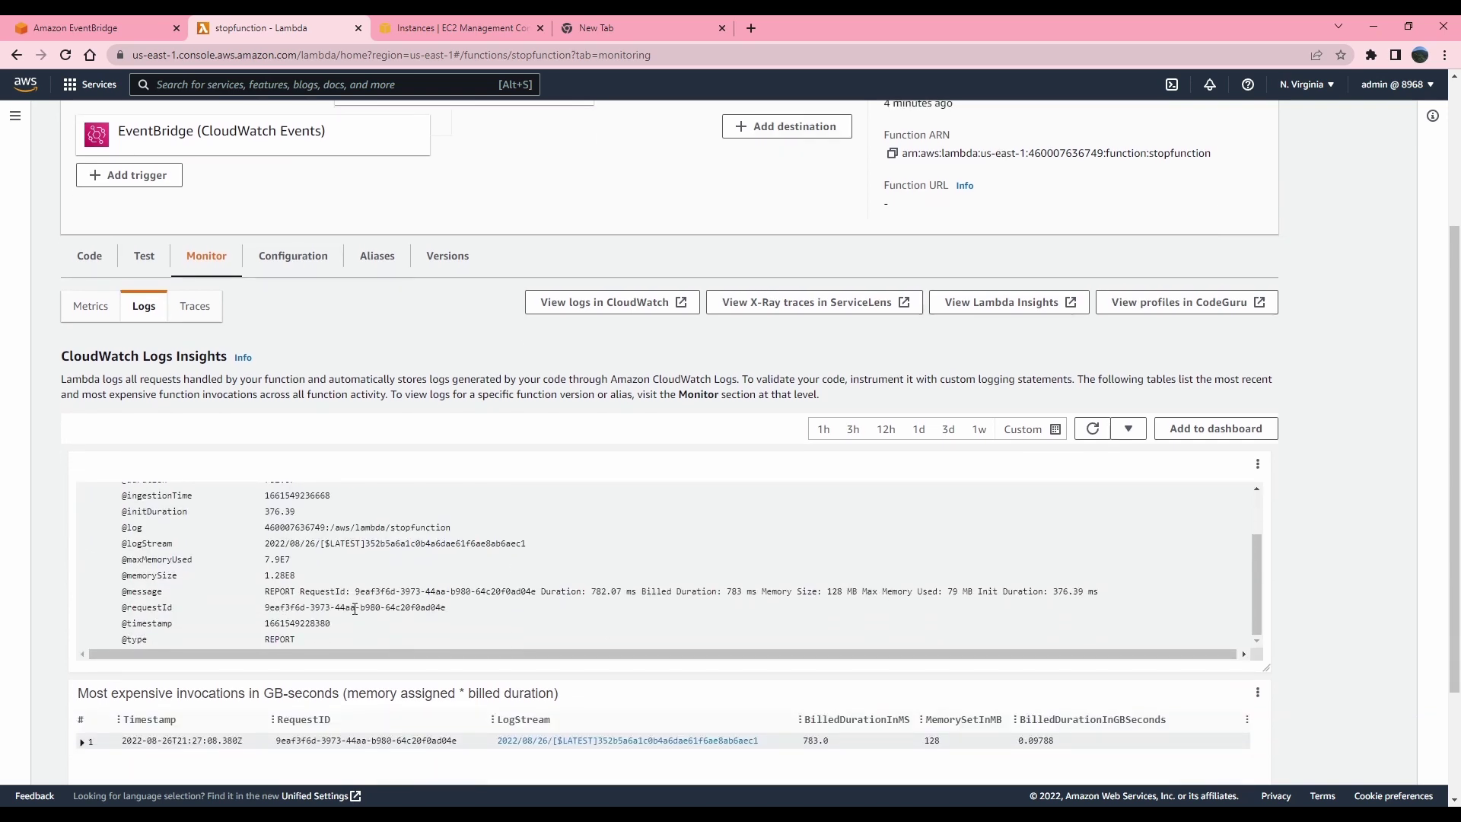
pyautogui.scroll(1, 354, 609)
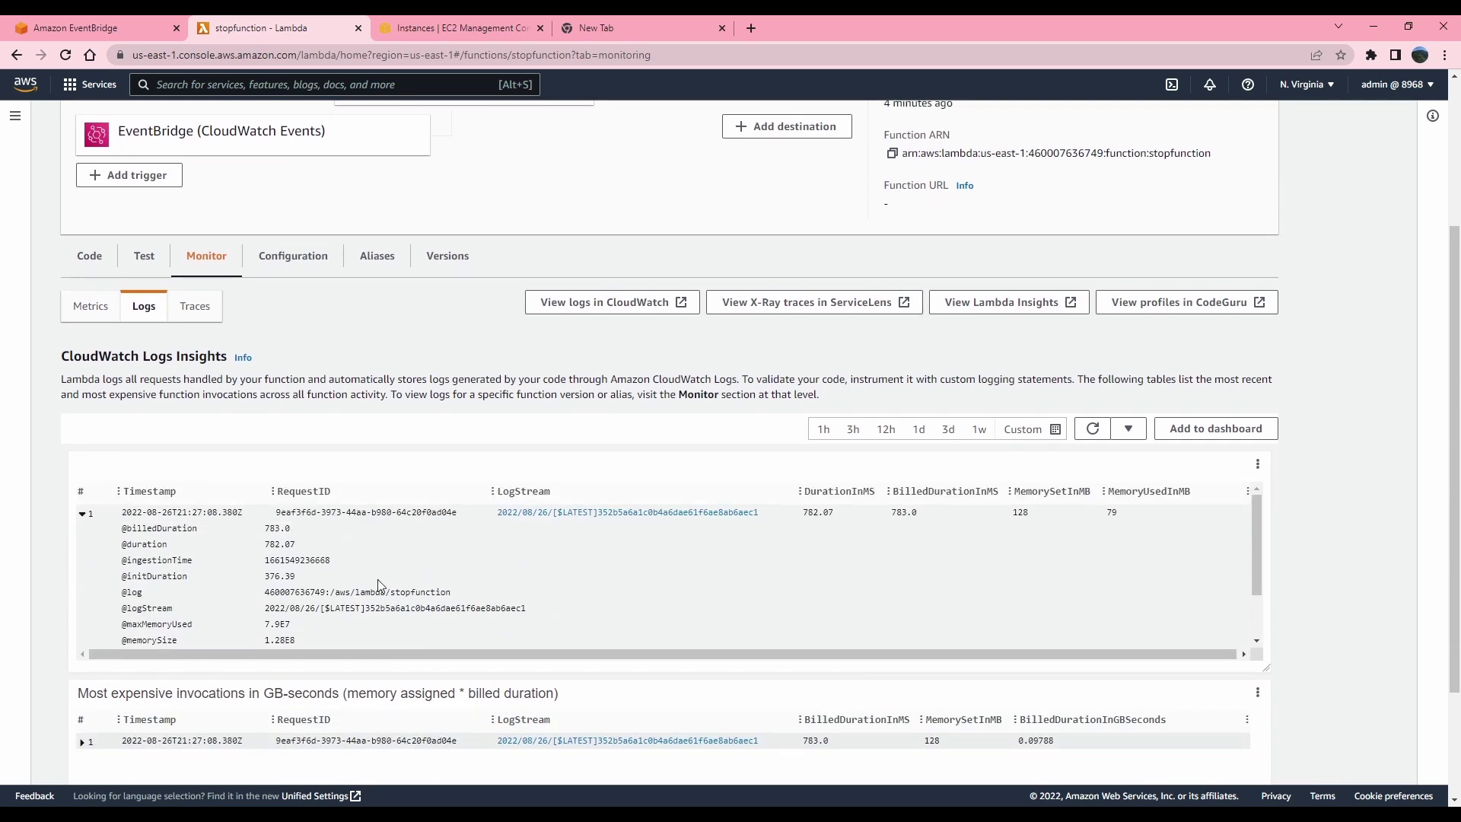
pyautogui.click(611, 513)
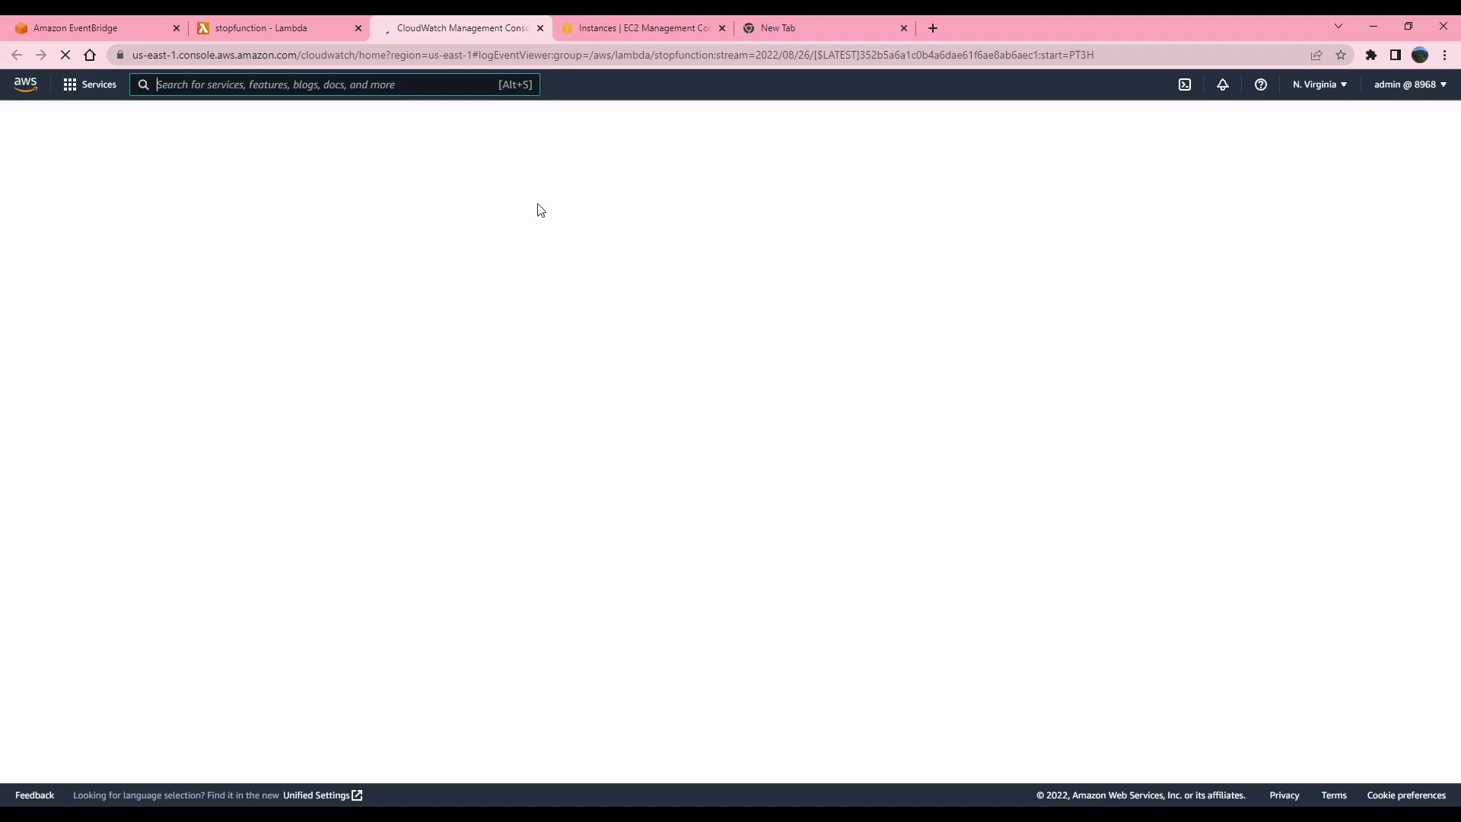
# Refresh the EC2 instances list, remove the running-state filter, and check the instance state of Ubuntu and Ubuntu2.
pyautogui.click(625, 29)
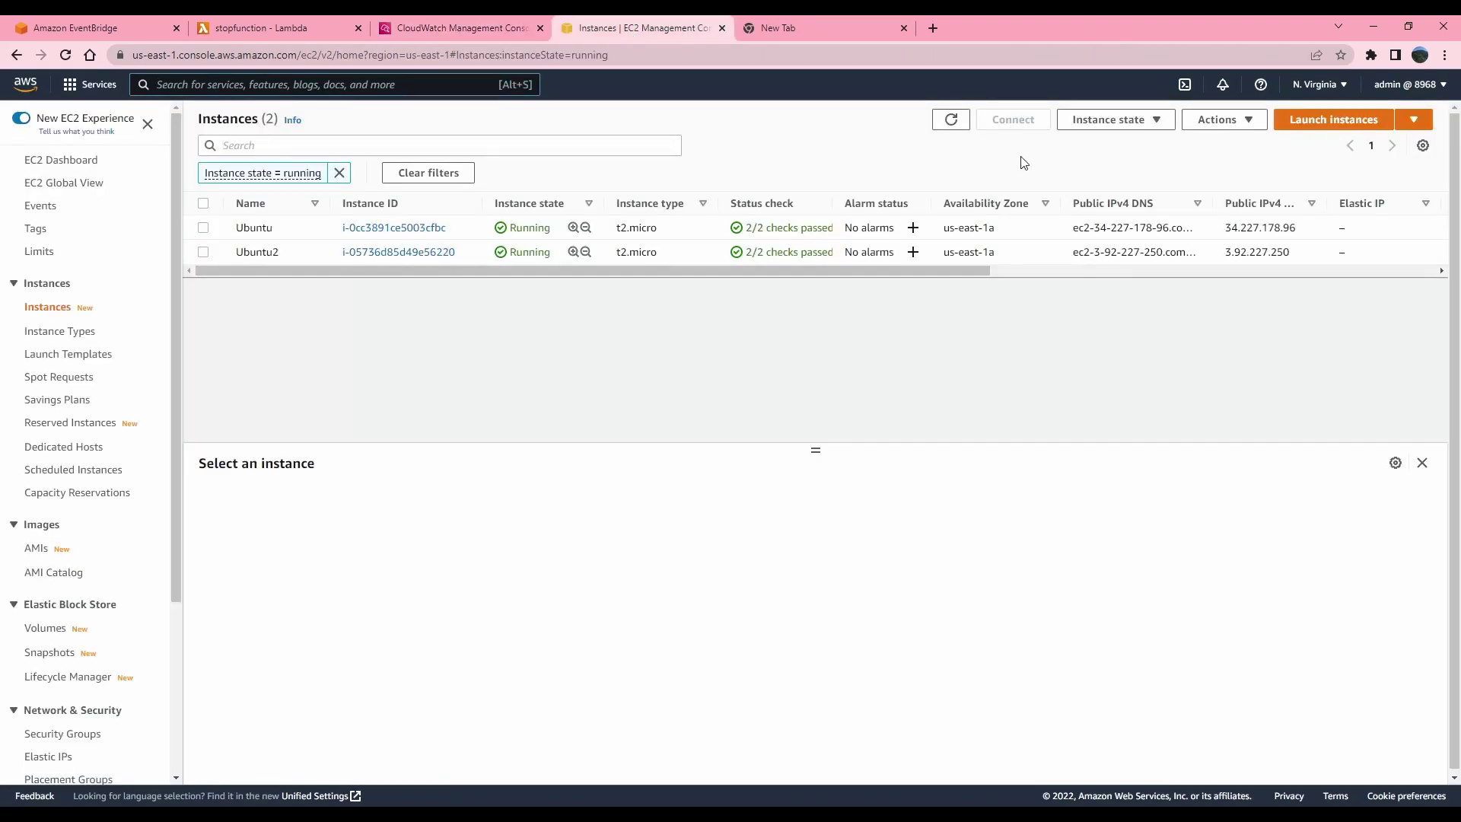
pyautogui.click(950, 119)
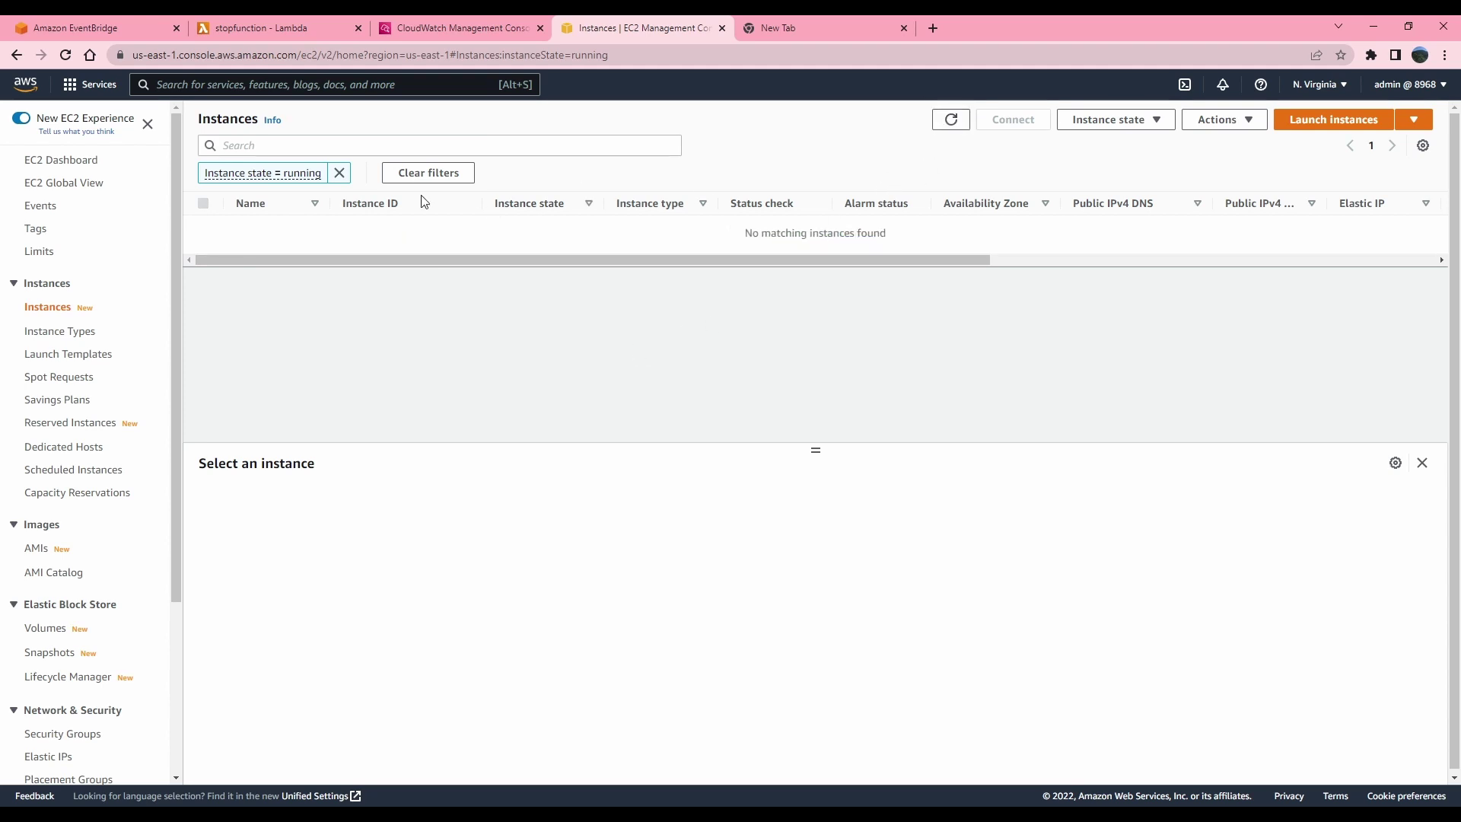
pyautogui.click(339, 172)
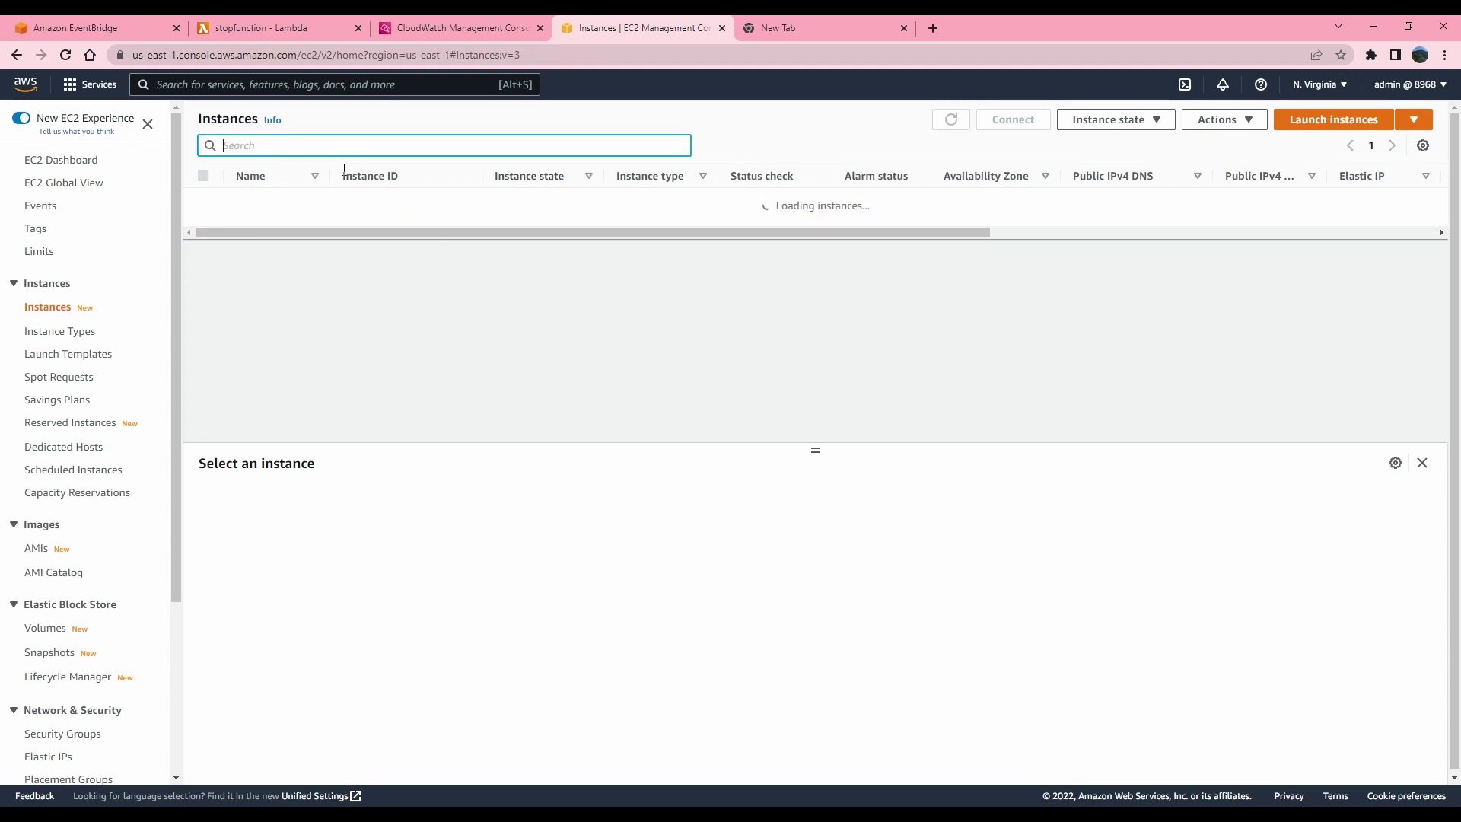
pyautogui.moveTo(552, 227); pyautogui.dragTo(517, 201)
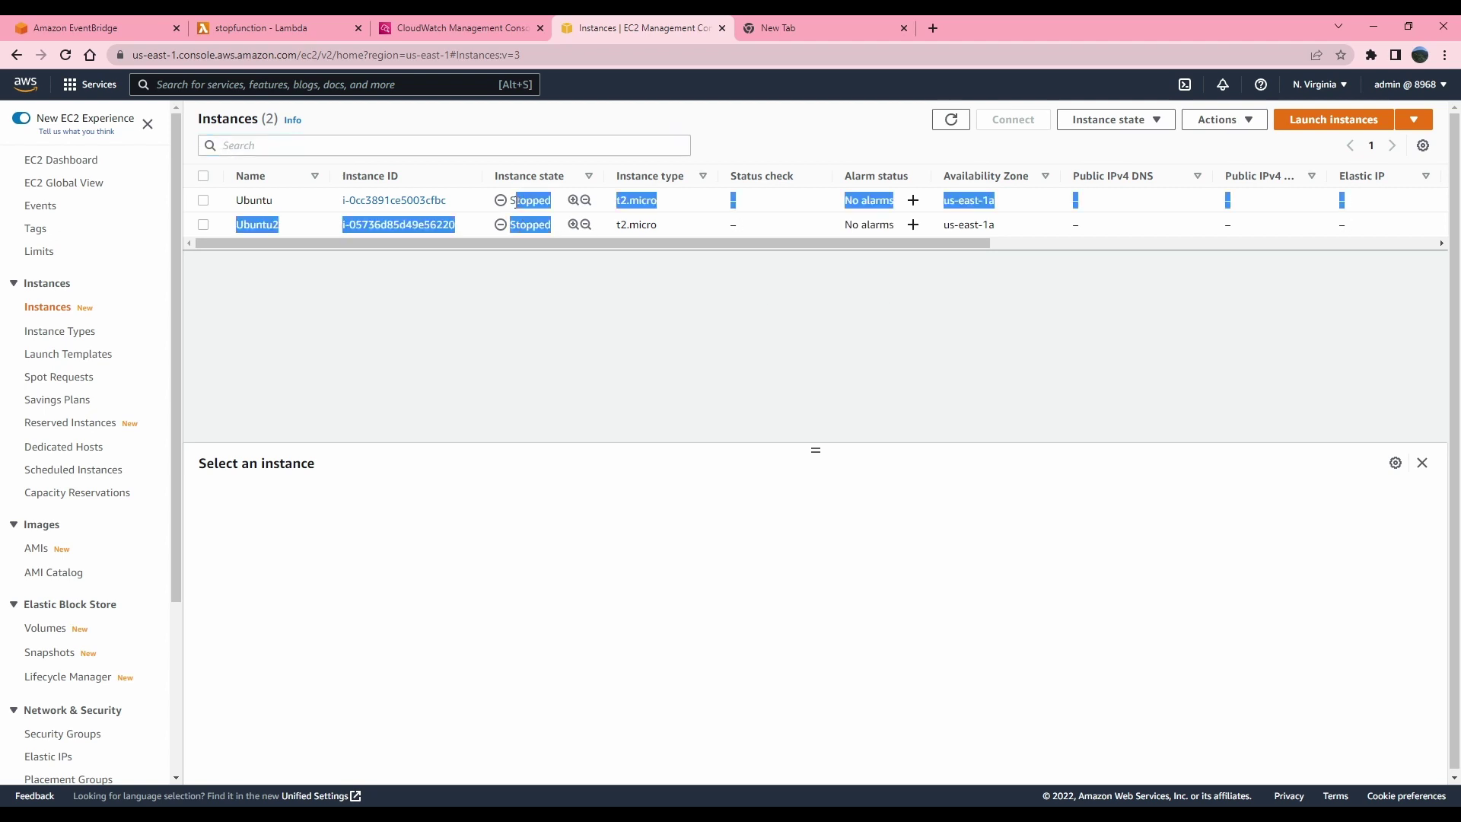
pyautogui.click(694, 357)
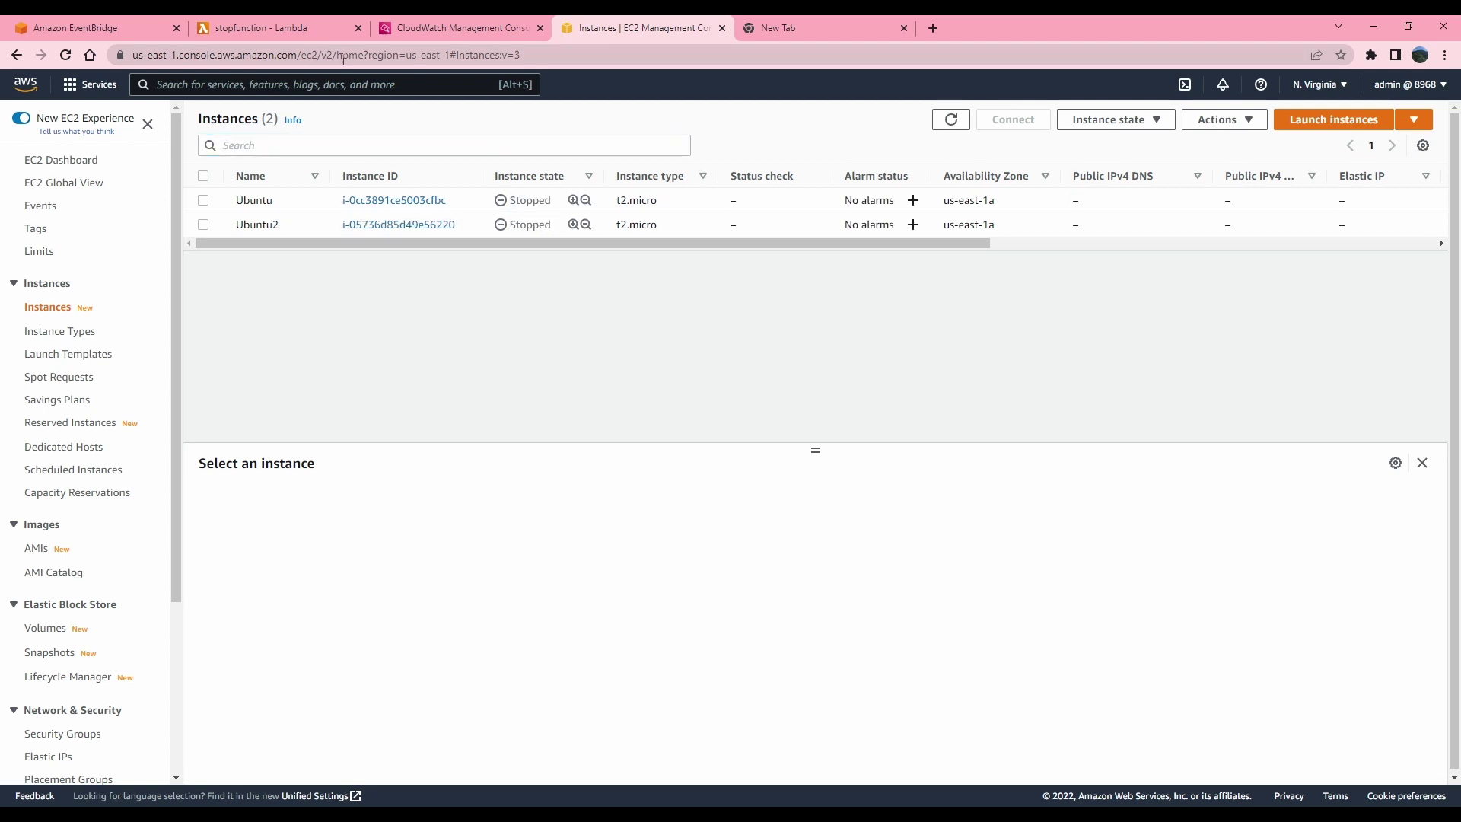
# Review the stopfunction log events in CloudWatch, and return to the Lambda function's overview with its EventBridge trigger.
pyautogui.click(435, 33)
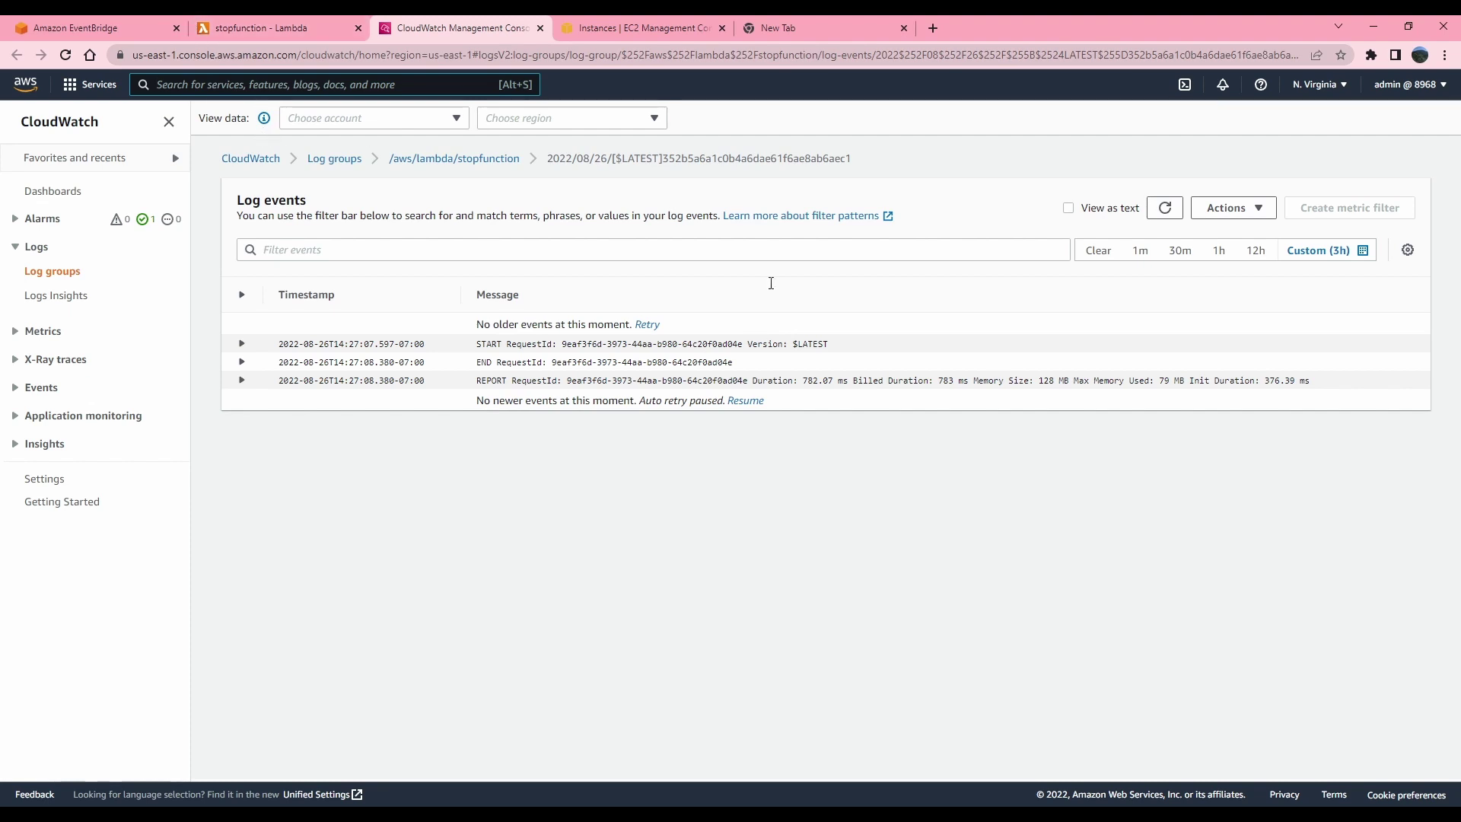
pyautogui.click(299, 32)
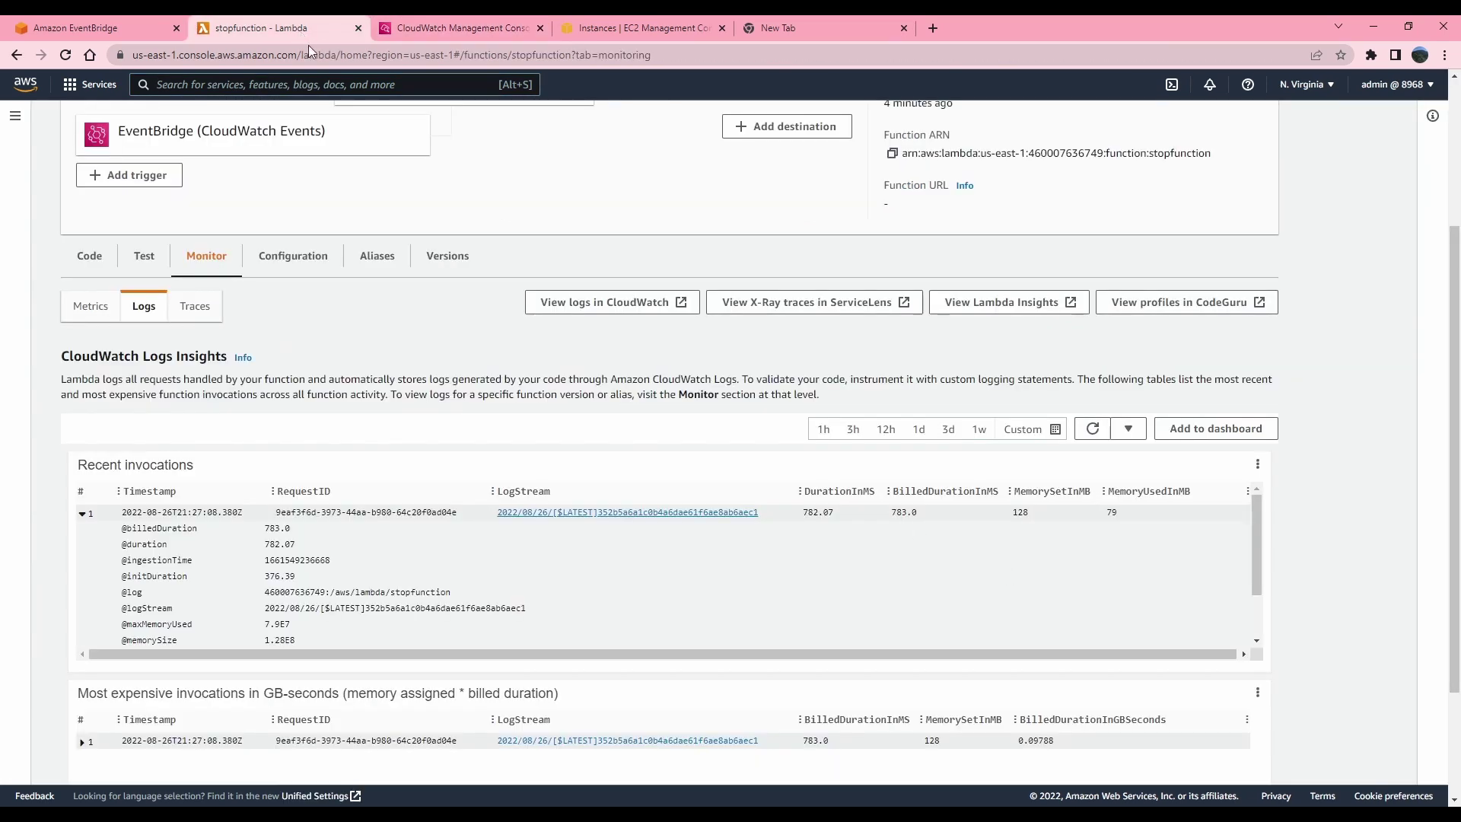
pyautogui.scroll(3, 323, 341)
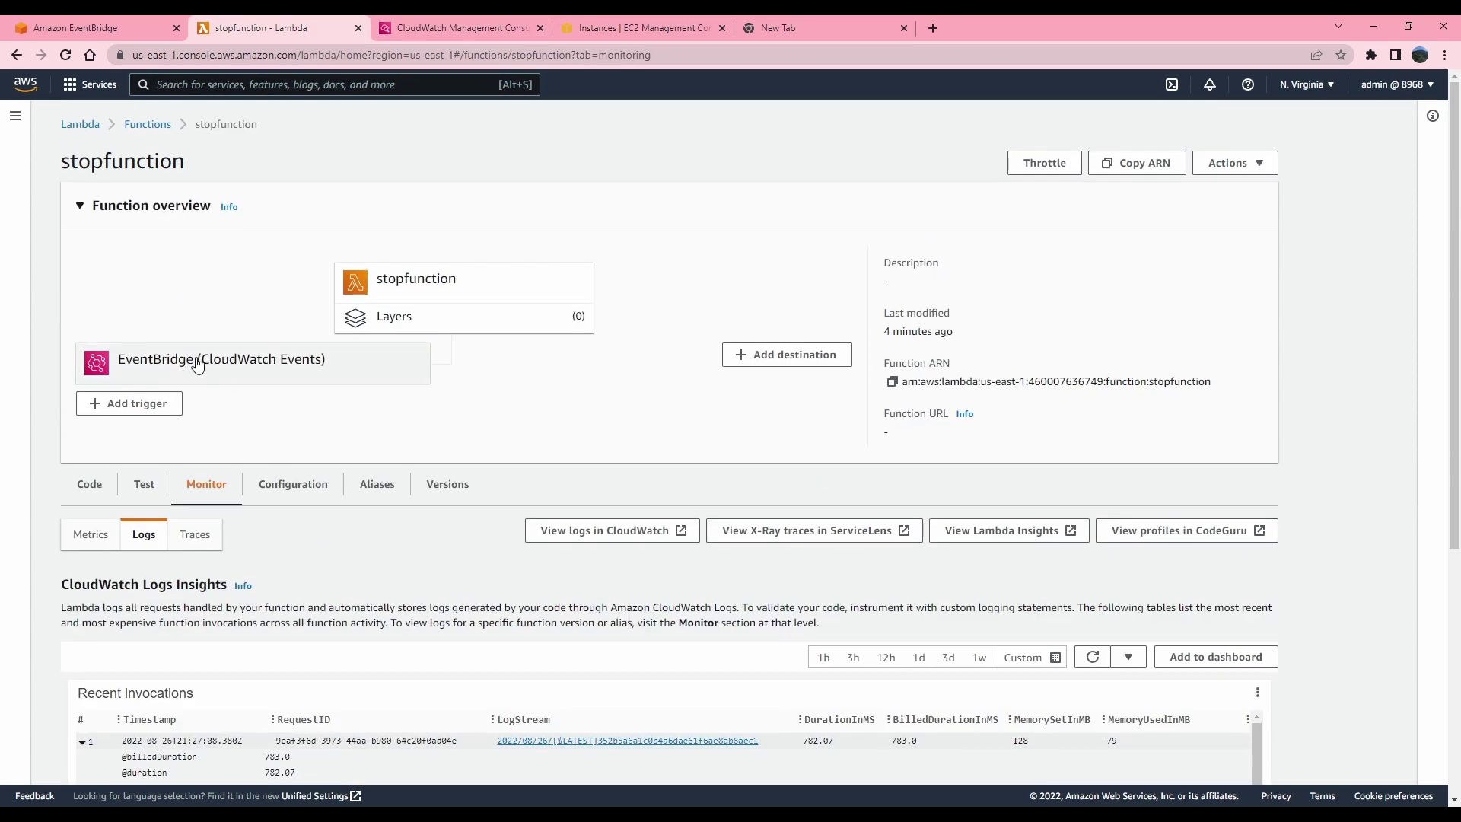